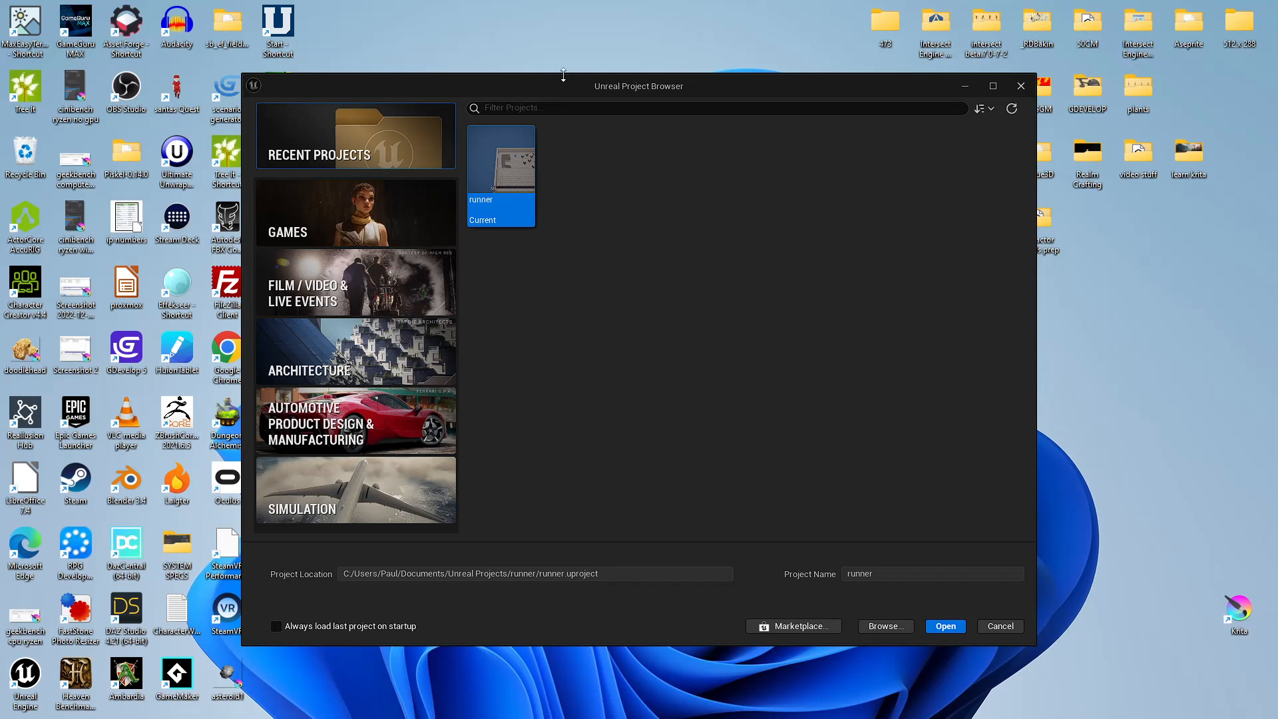
- Browse the project templates for Simulation, Automotive, Architecture, Film / Video & Live Events and Games
drag(560, 80, 595, 69)
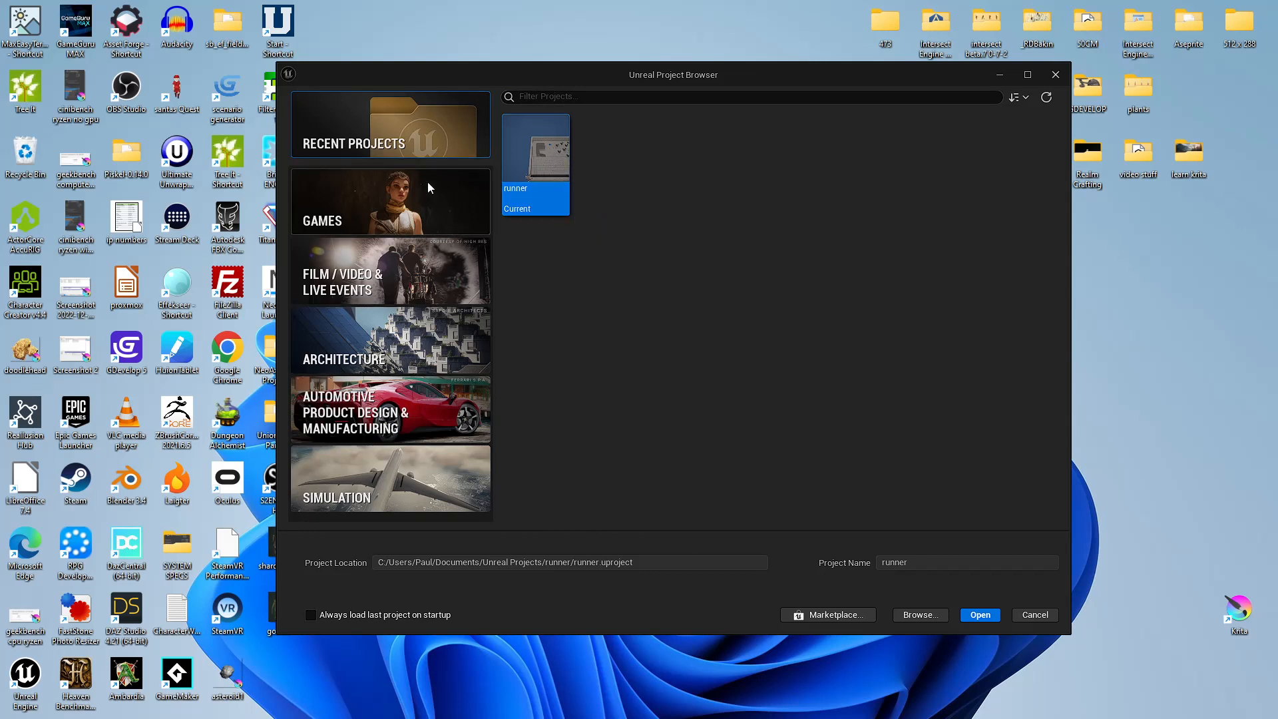
click(379, 492)
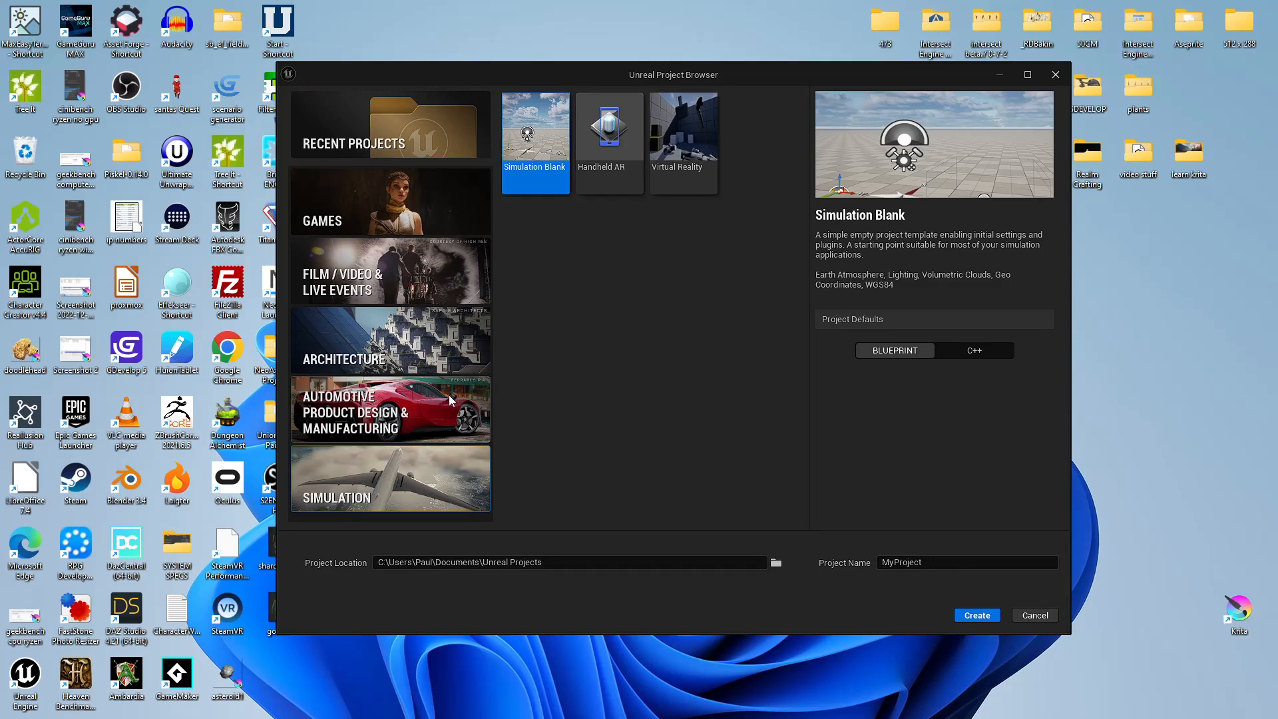
click(384, 401)
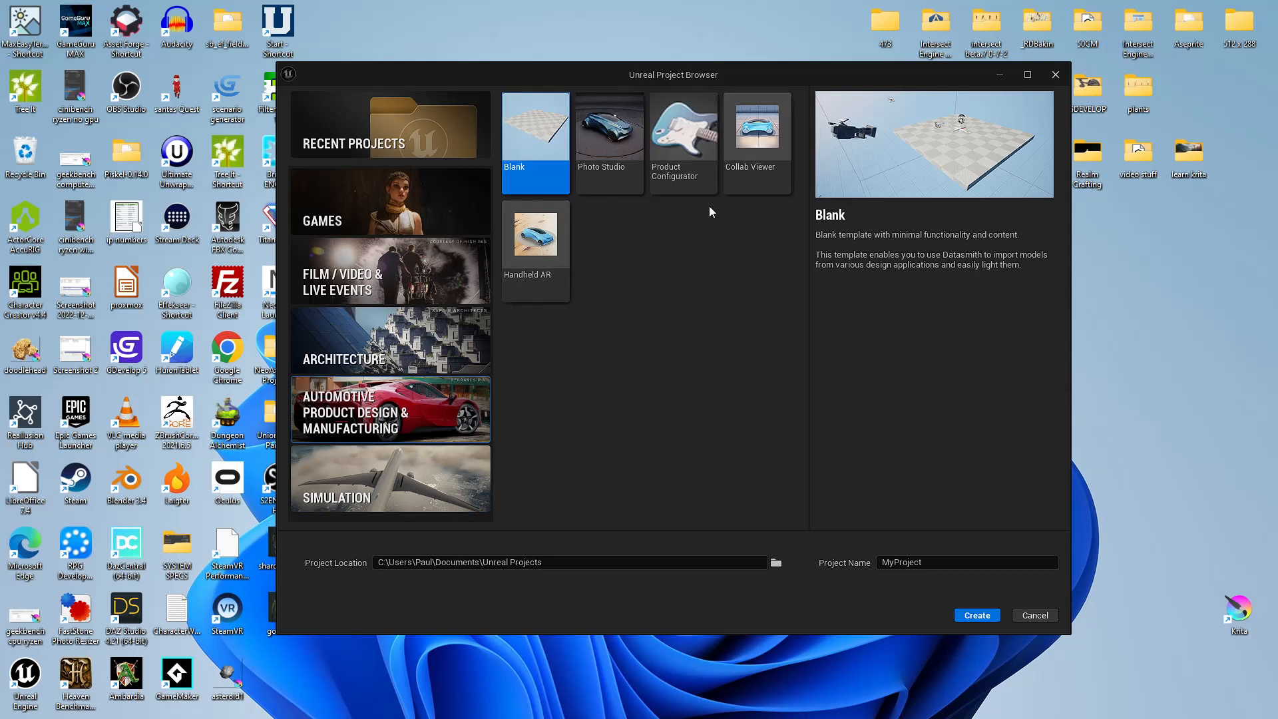
click(389, 350)
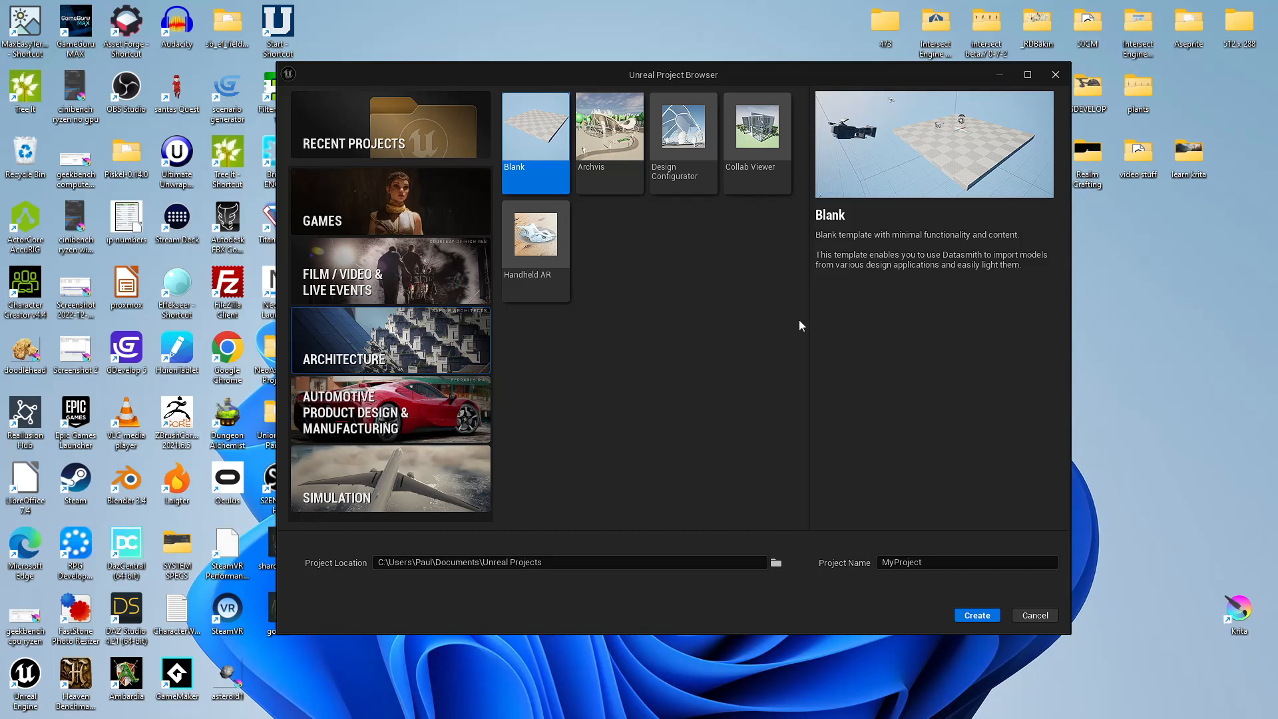
click(416, 293)
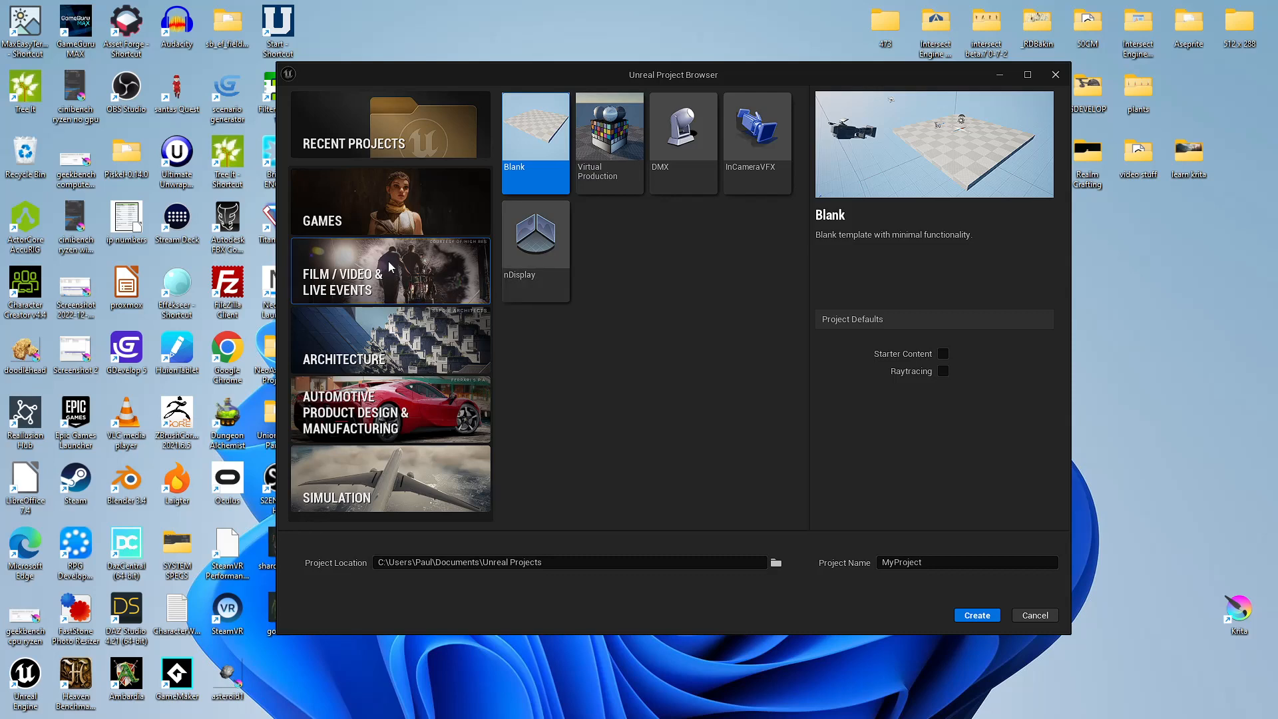
click(399, 220)
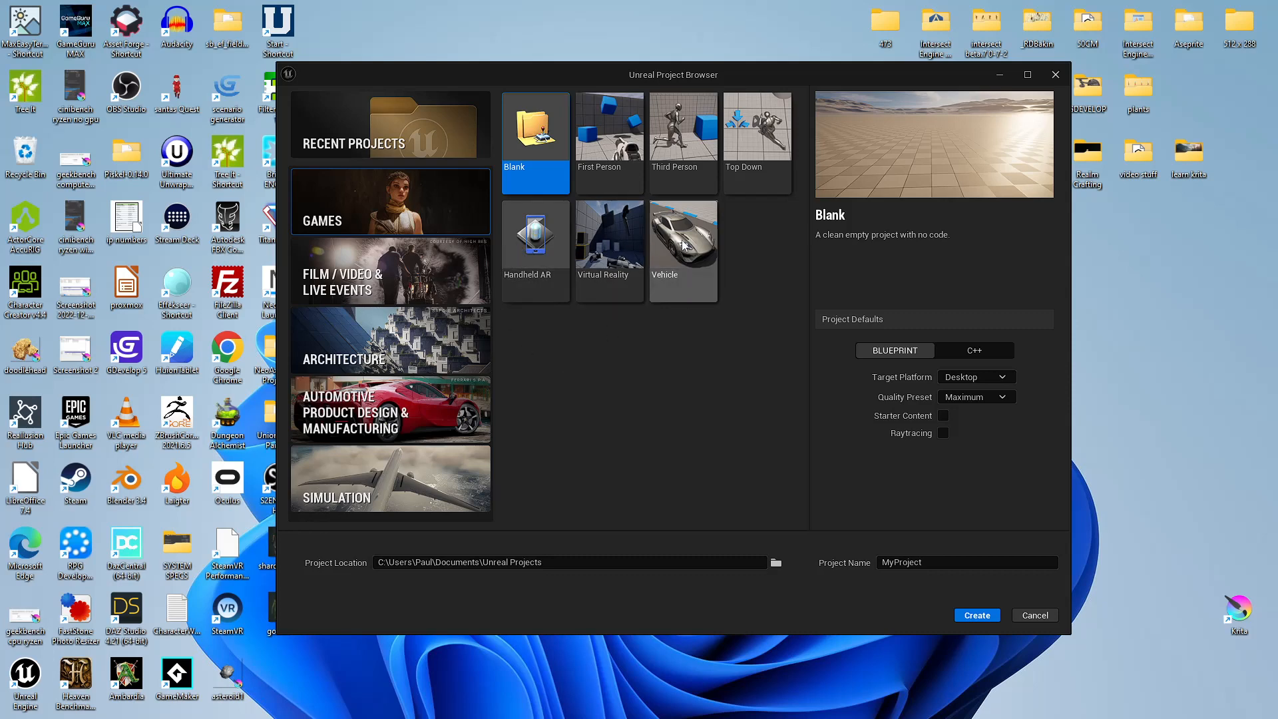
- Open the existing runner project from the recent projects
click(397, 148)
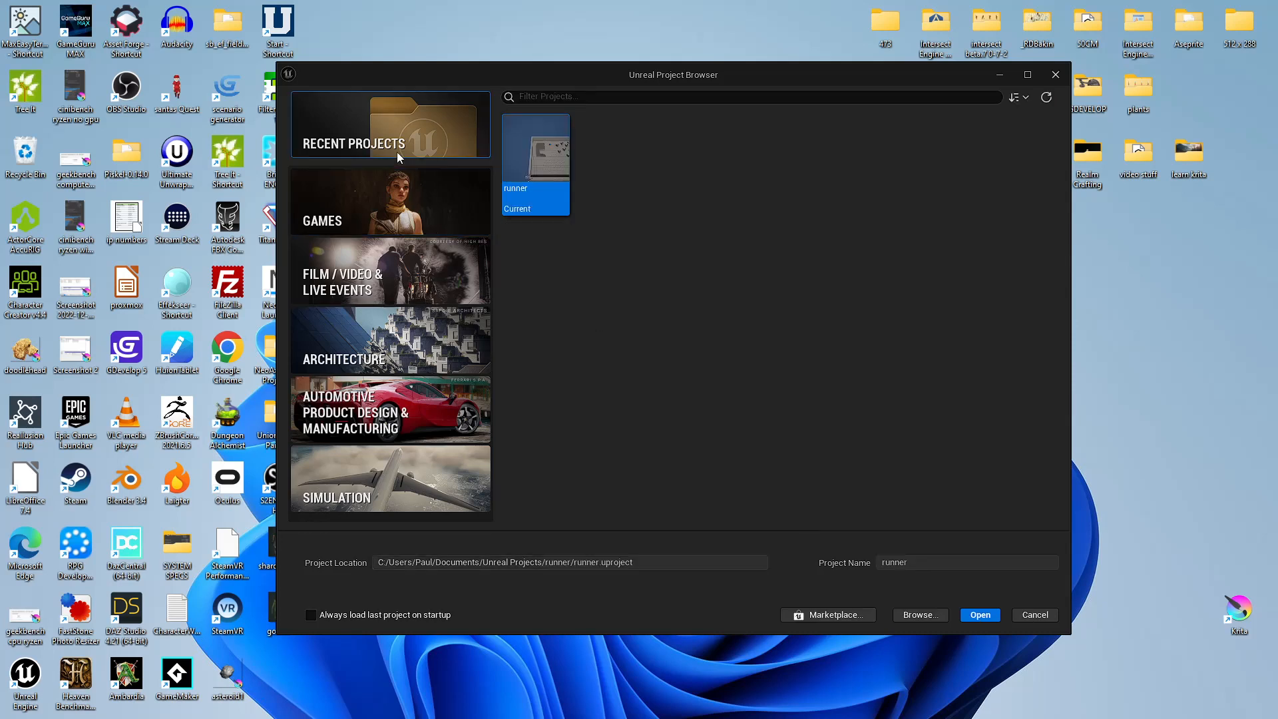
double_click(537, 152)
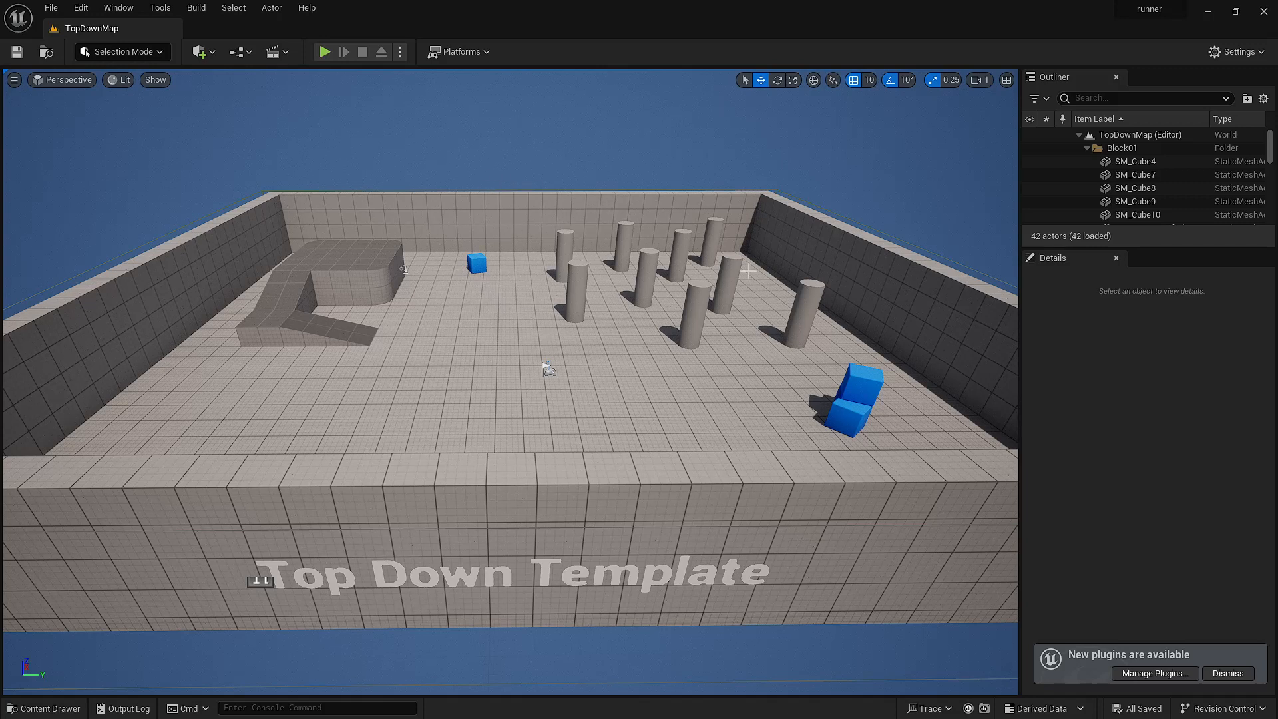
- Play the level and steer the character past the pillars to the blue cube to push it
click(325, 51)
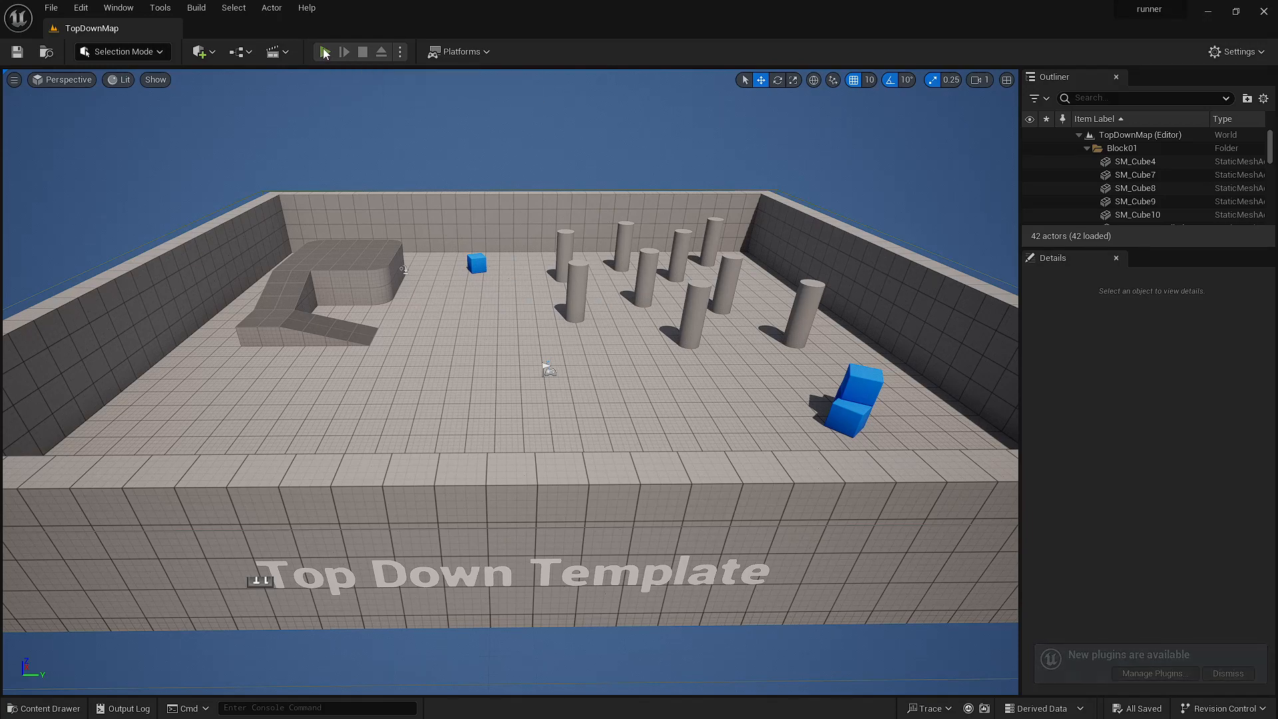
click(605, 289)
click(398, 266)
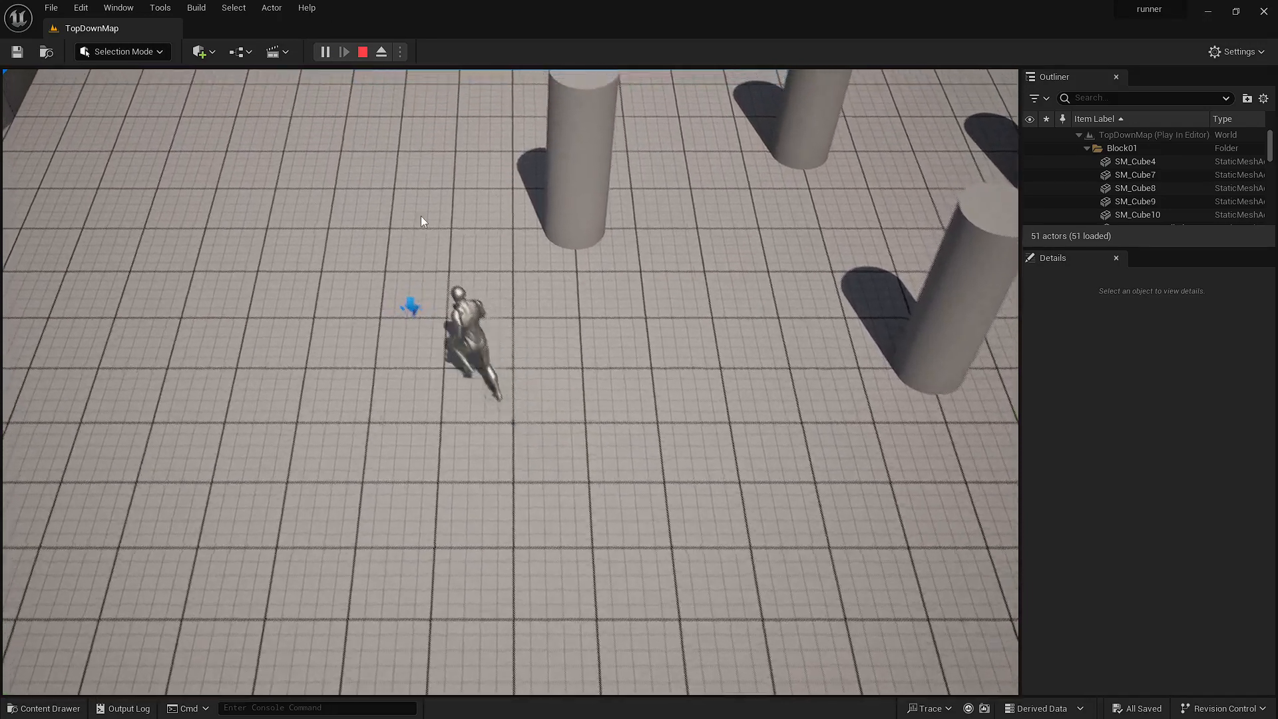
click(466, 190)
drag(467, 191, 395, 337)
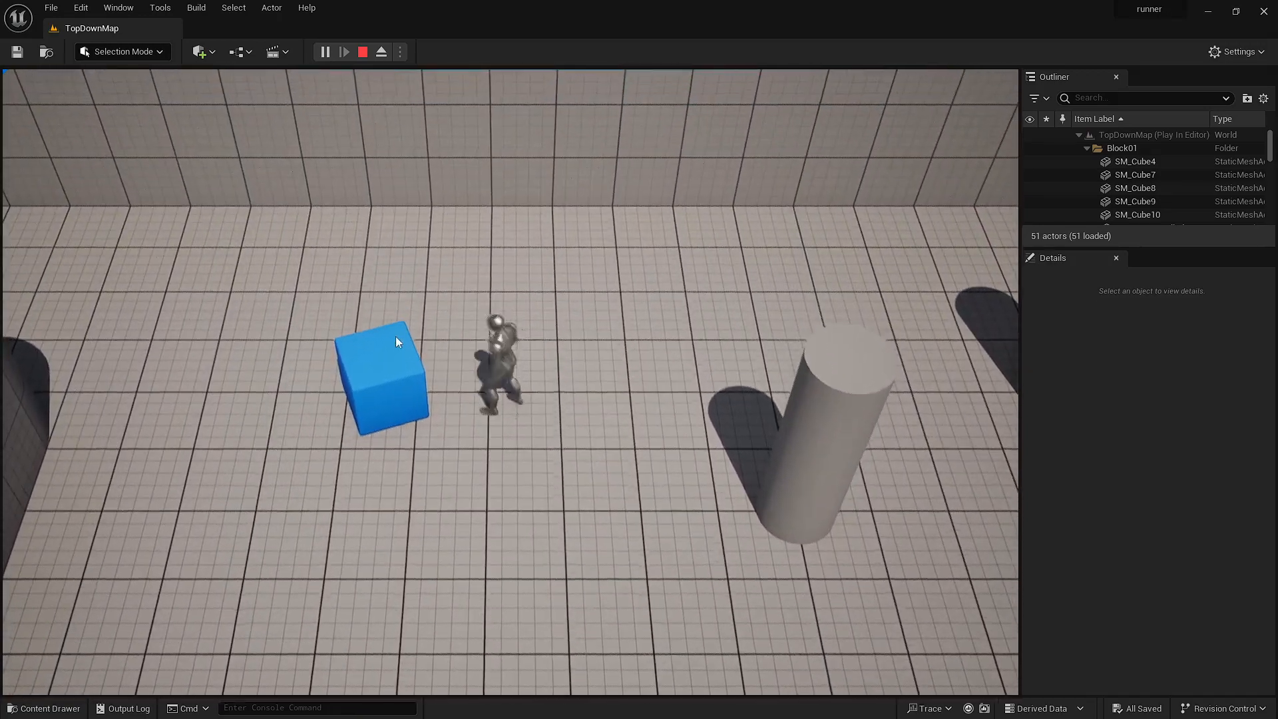
click(396, 339)
click(402, 380)
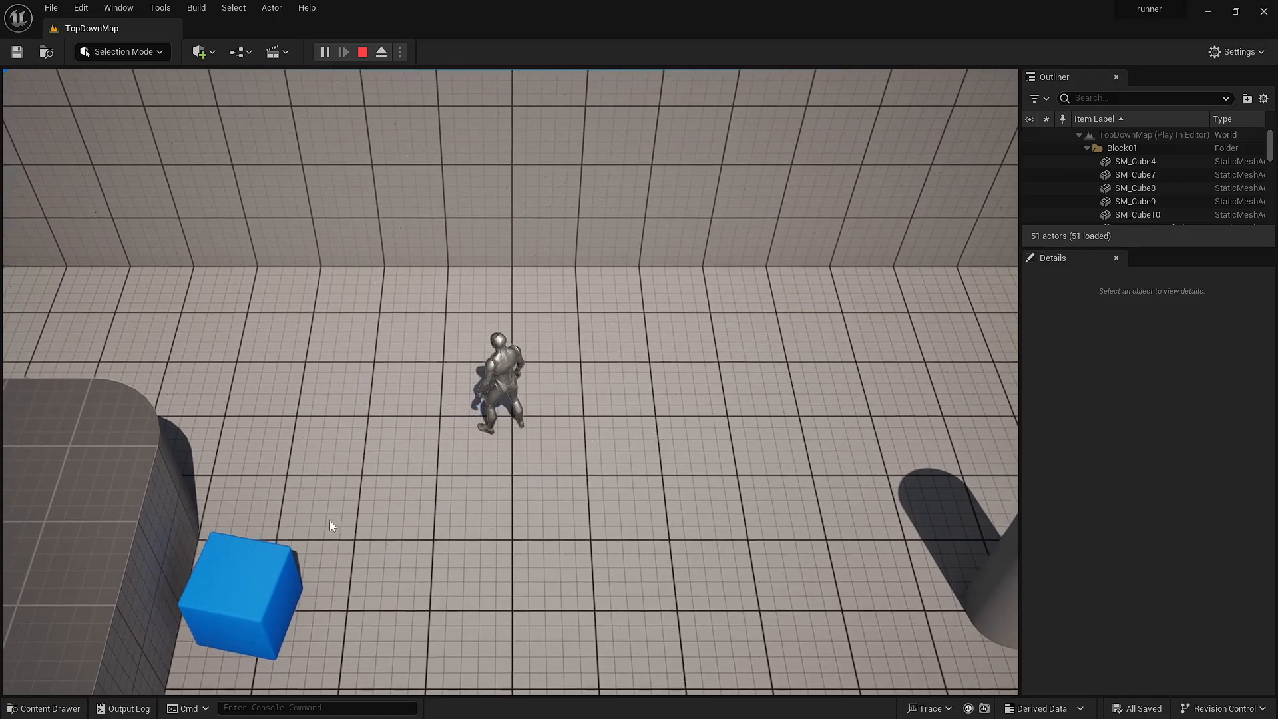
- Steer the character back down the floor, up the ramp and onto the raised platform
click(282, 552)
mouse_move(282, 552)
mouse_down()
mouse_move(386, 585)
mouse_move(553, 522)
mouse_move(572, 557)
mouse_move(459, 603)
mouse_move(433, 507)
mouse_move(488, 477)
mouse_up()
click(569, 350)
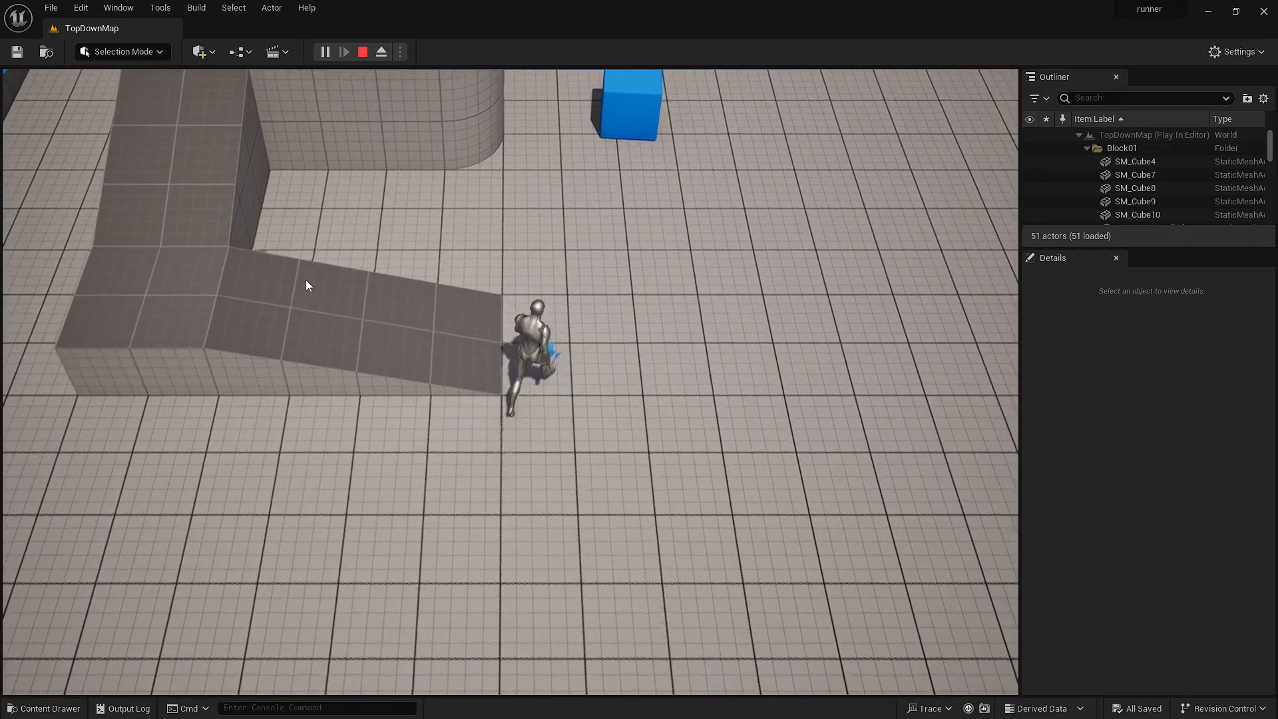
click(153, 117)
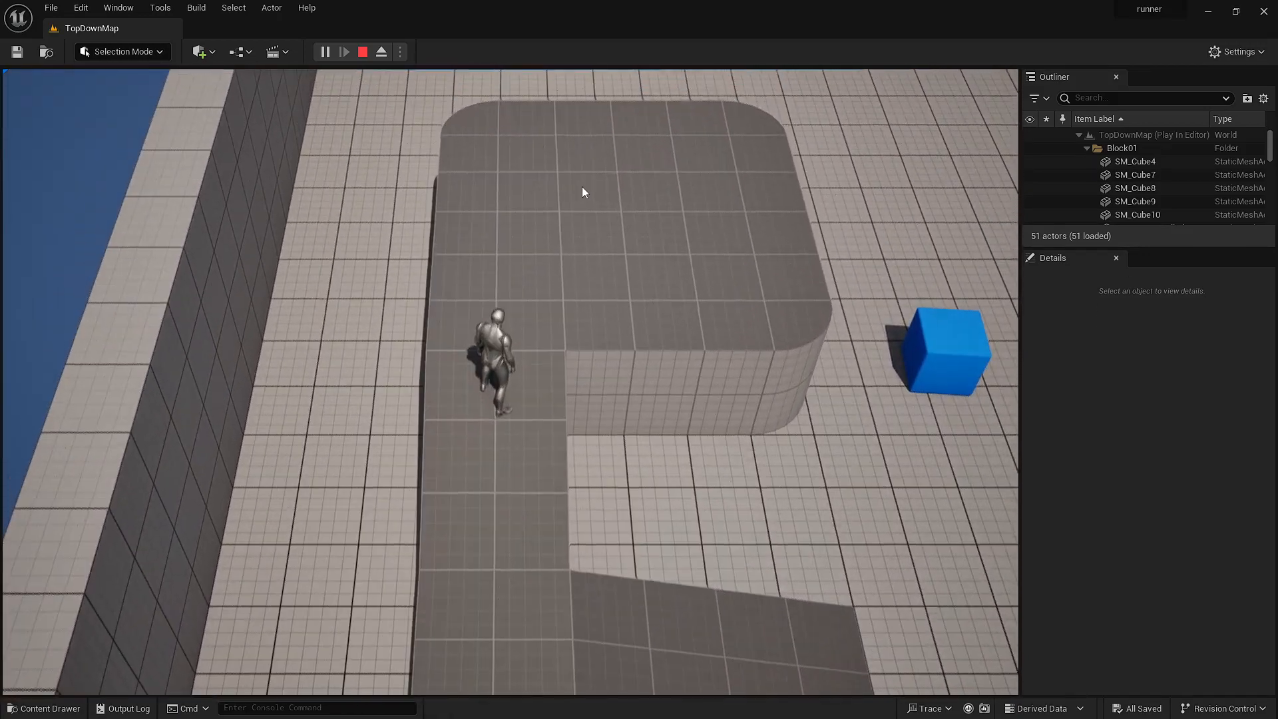
click(674, 211)
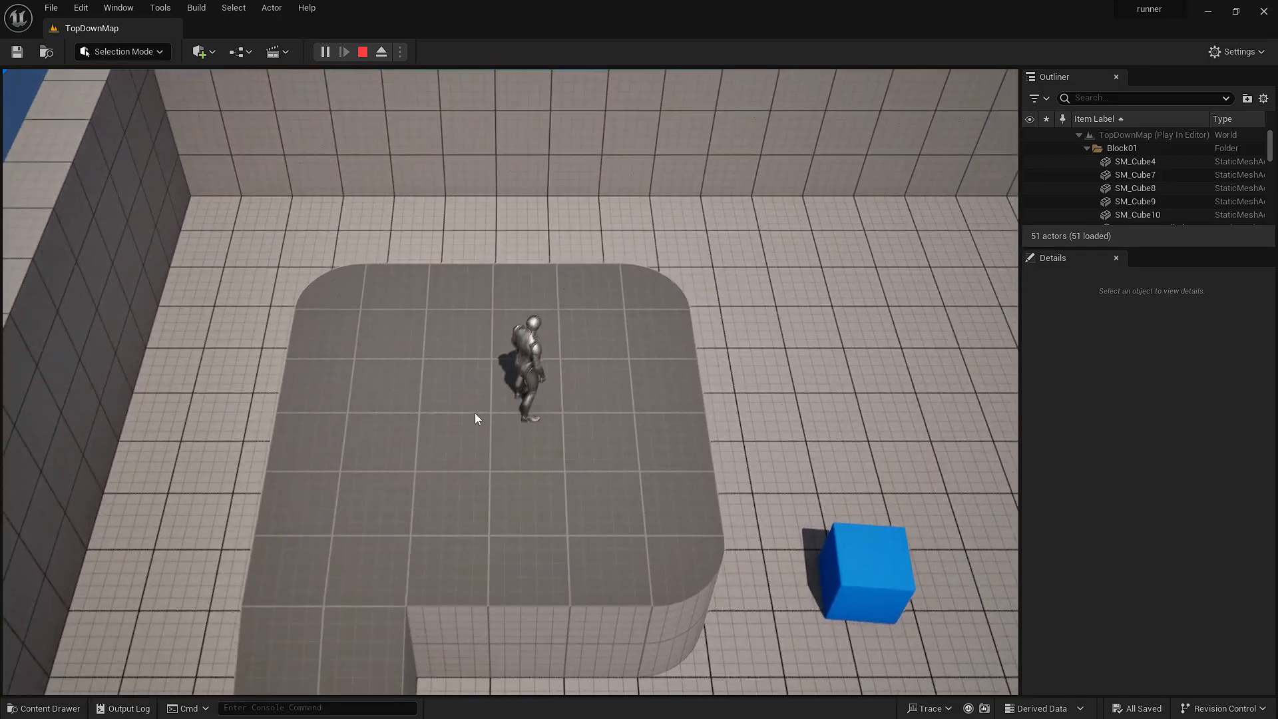
- Walk the character around and off the raised platform, and stop the play session
click(450, 418)
click(461, 477)
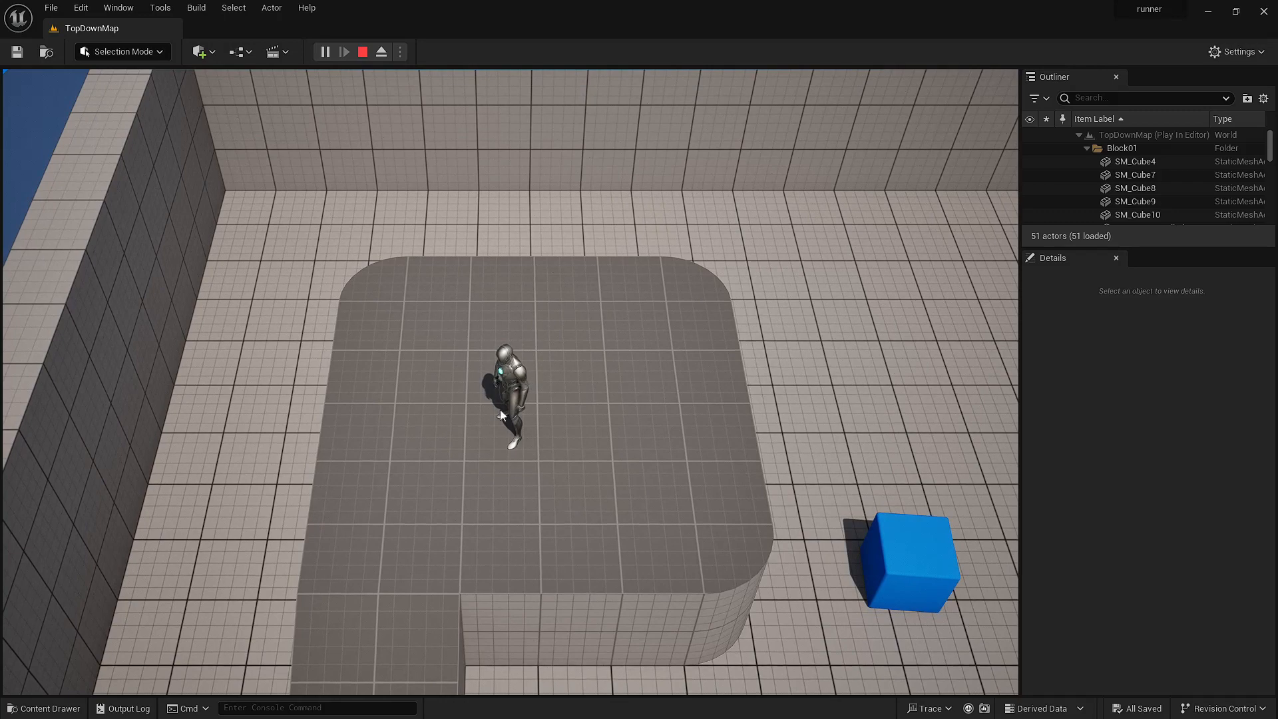
mouse_move(435, 478)
mouse_down()
mouse_move(495, 518)
mouse_move(633, 518)
mouse_move(678, 548)
mouse_move(466, 419)
mouse_move(341, 416)
mouse_up()
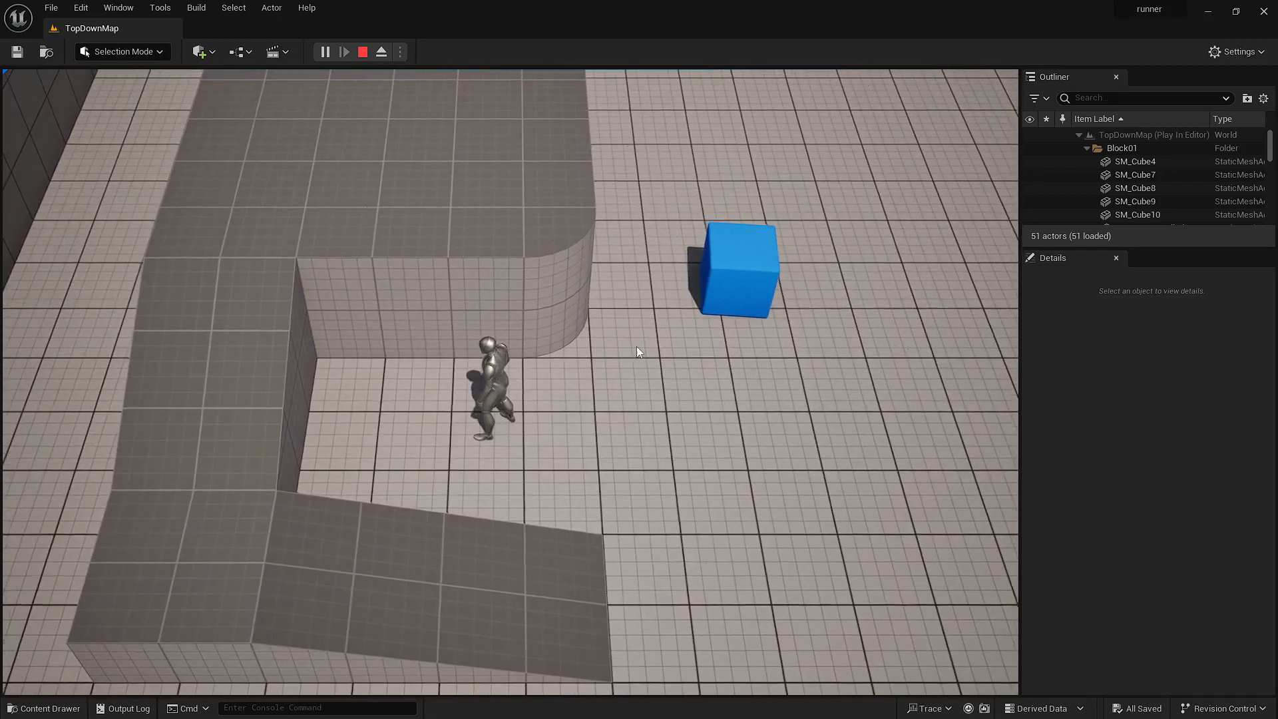
click(363, 52)
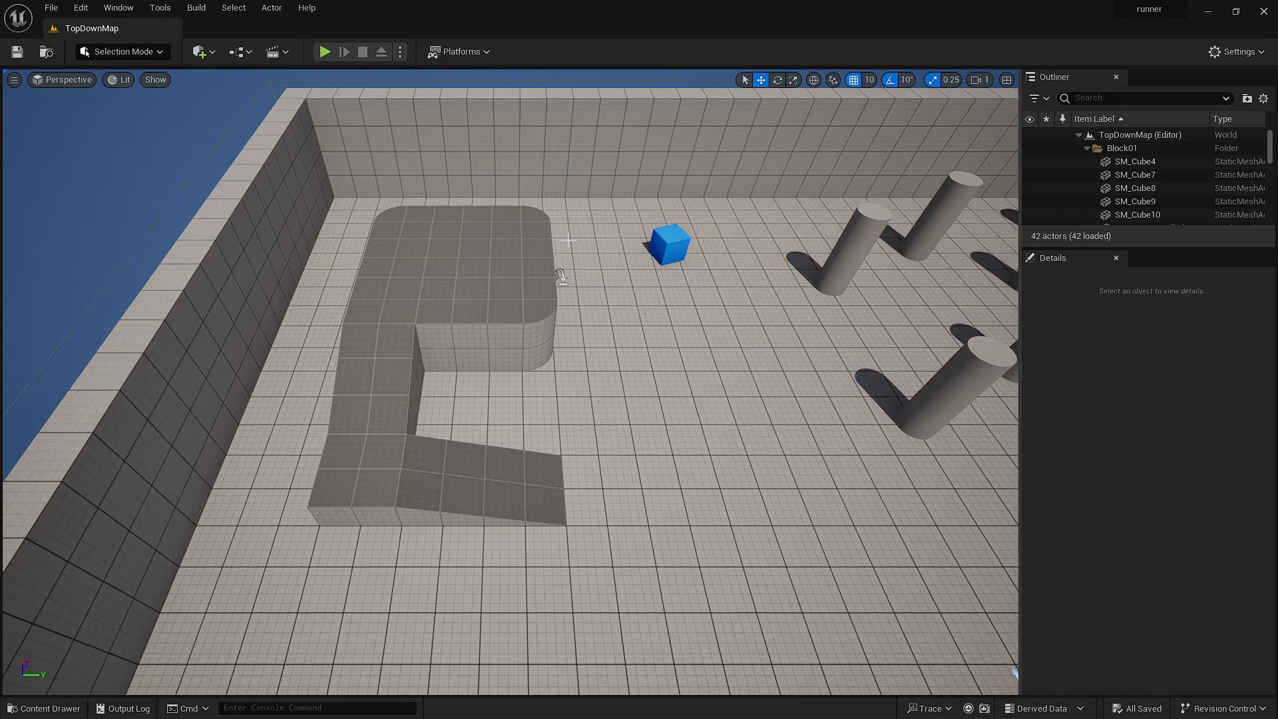
- Move the pillar nearest the single blue cube closer to the back wall, to about X 2620, Y 1840
click(871, 212)
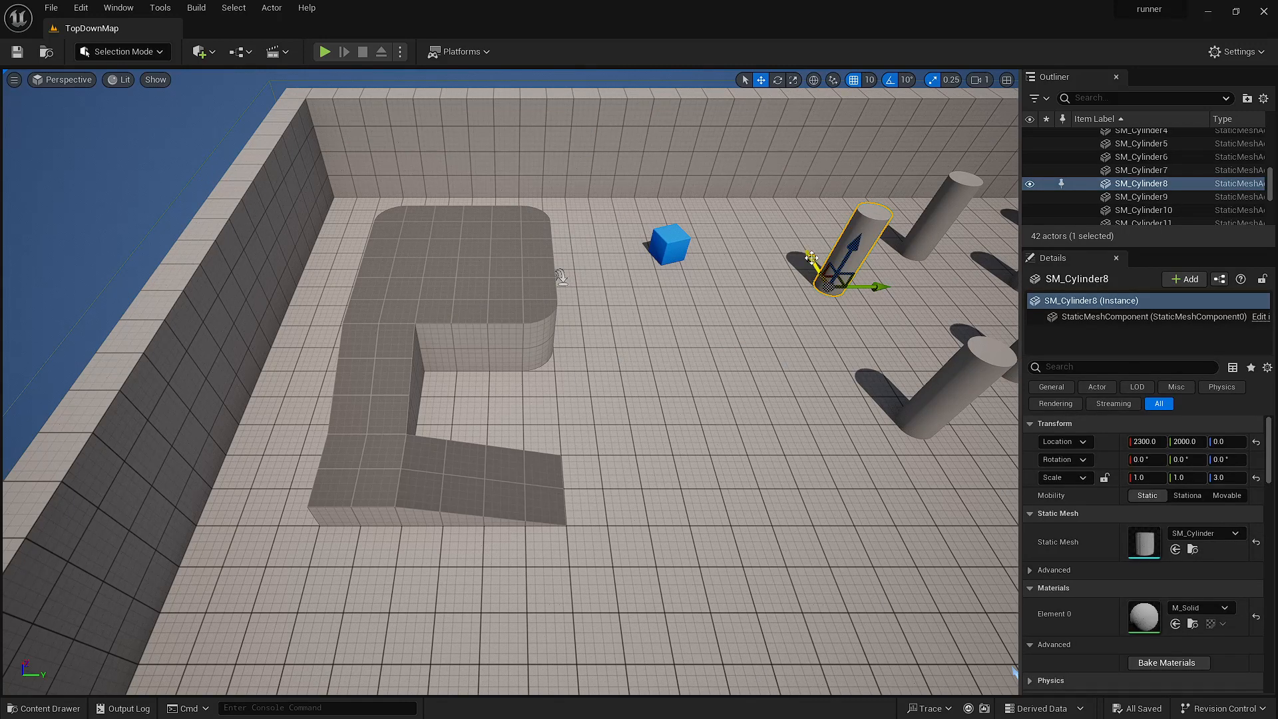
drag(809, 256, 800, 229)
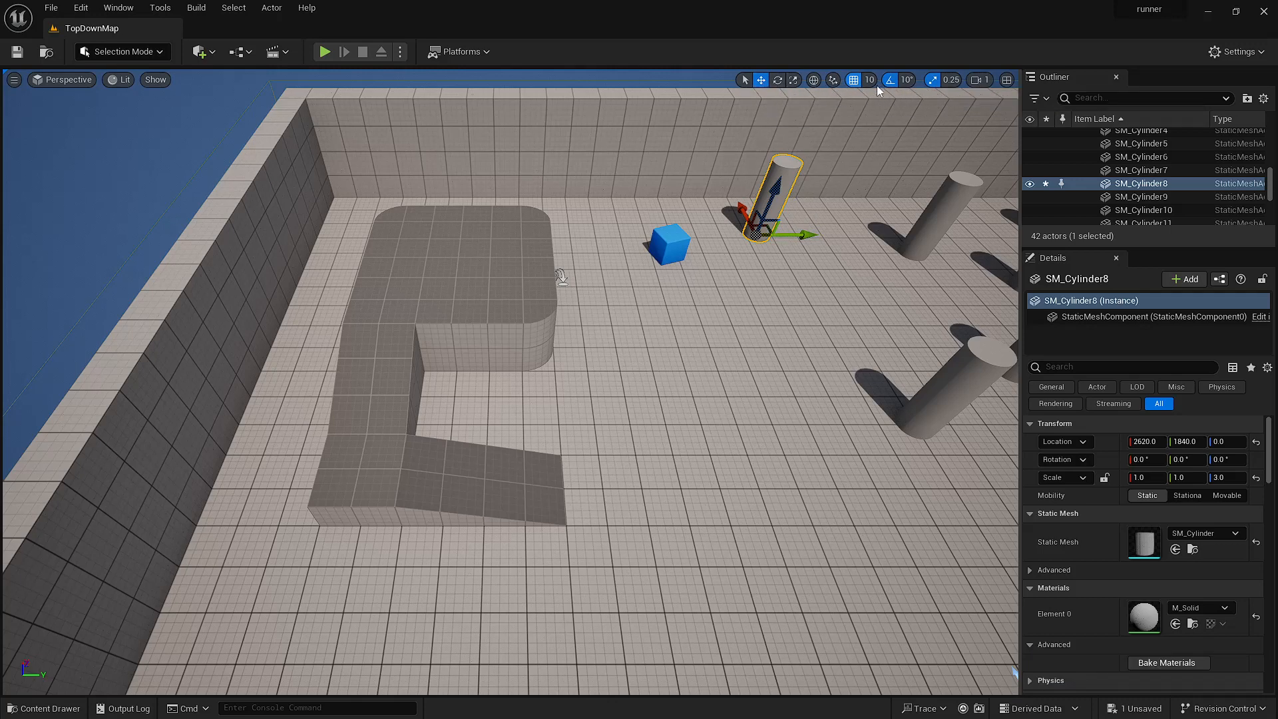
- Set the viewport's scale snap value to 0.5
click(950, 79)
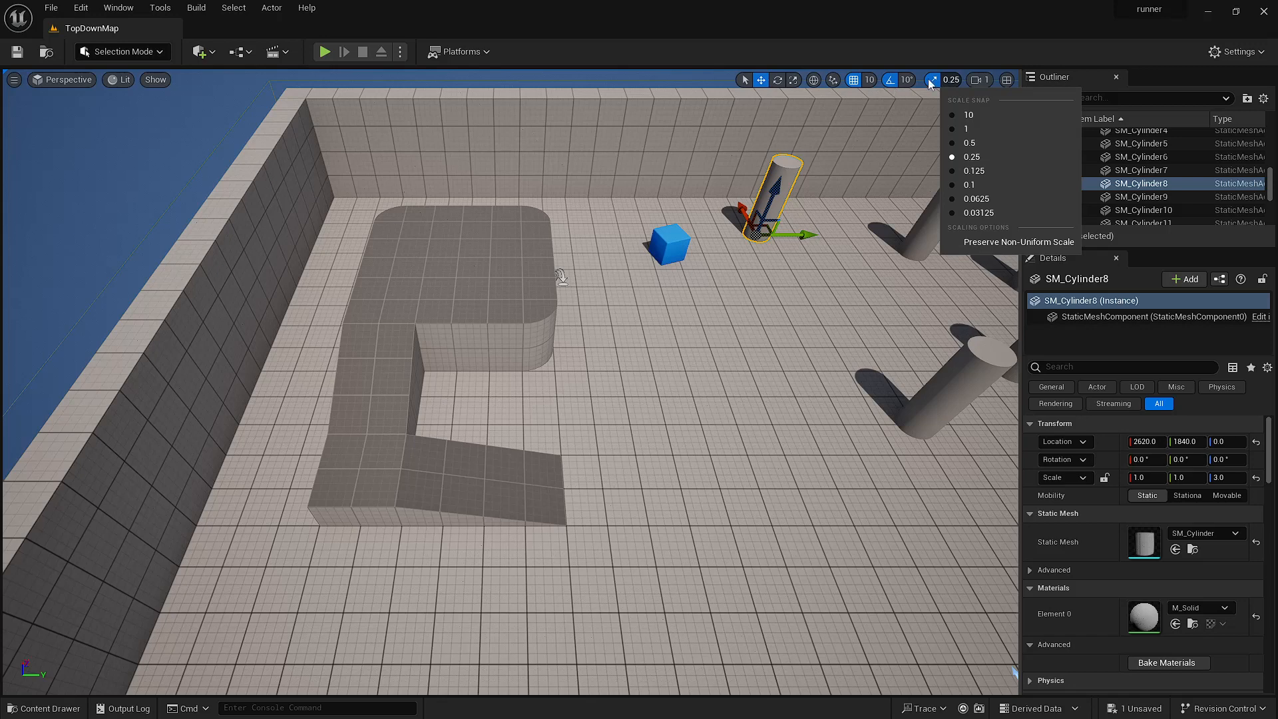
click(932, 80)
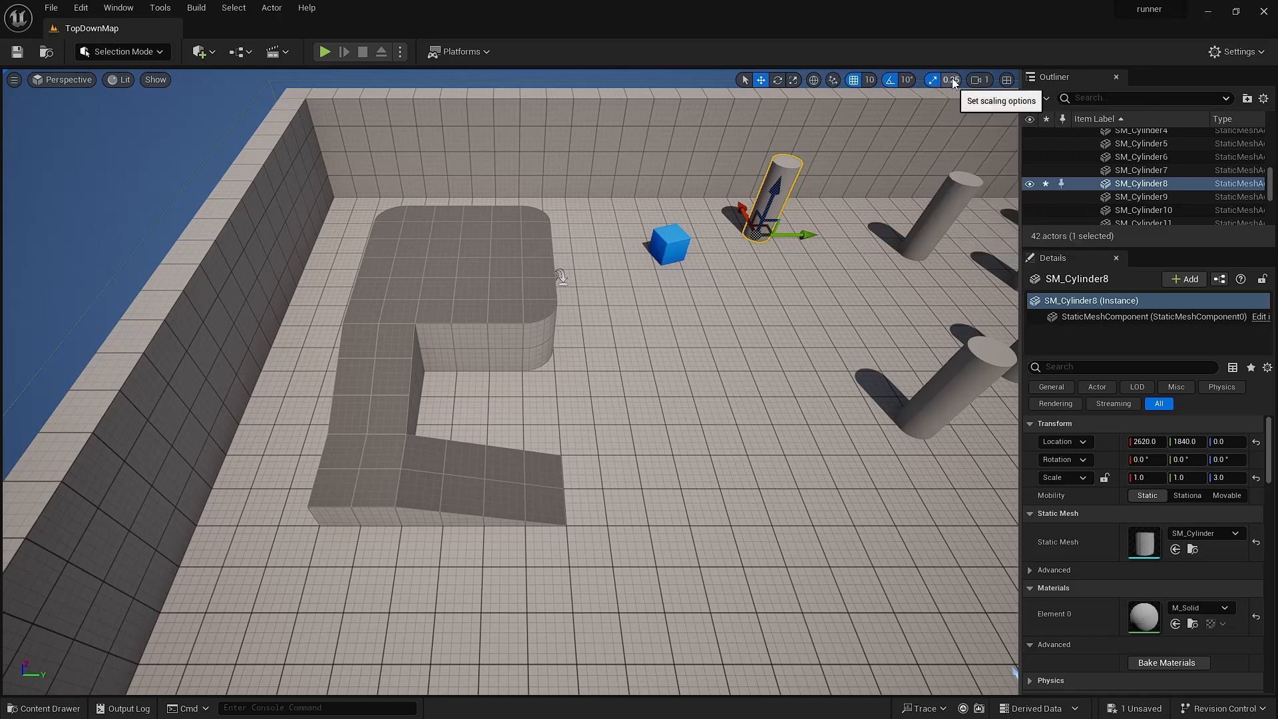
click(952, 80)
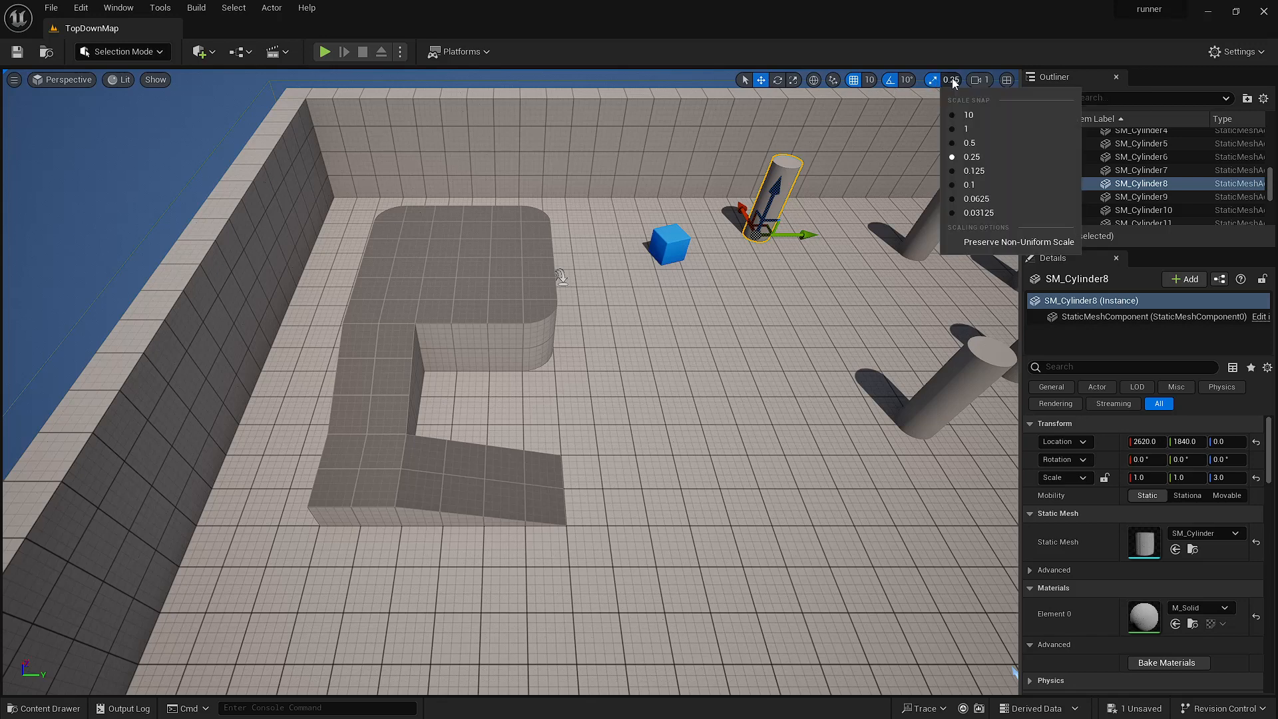
click(953, 143)
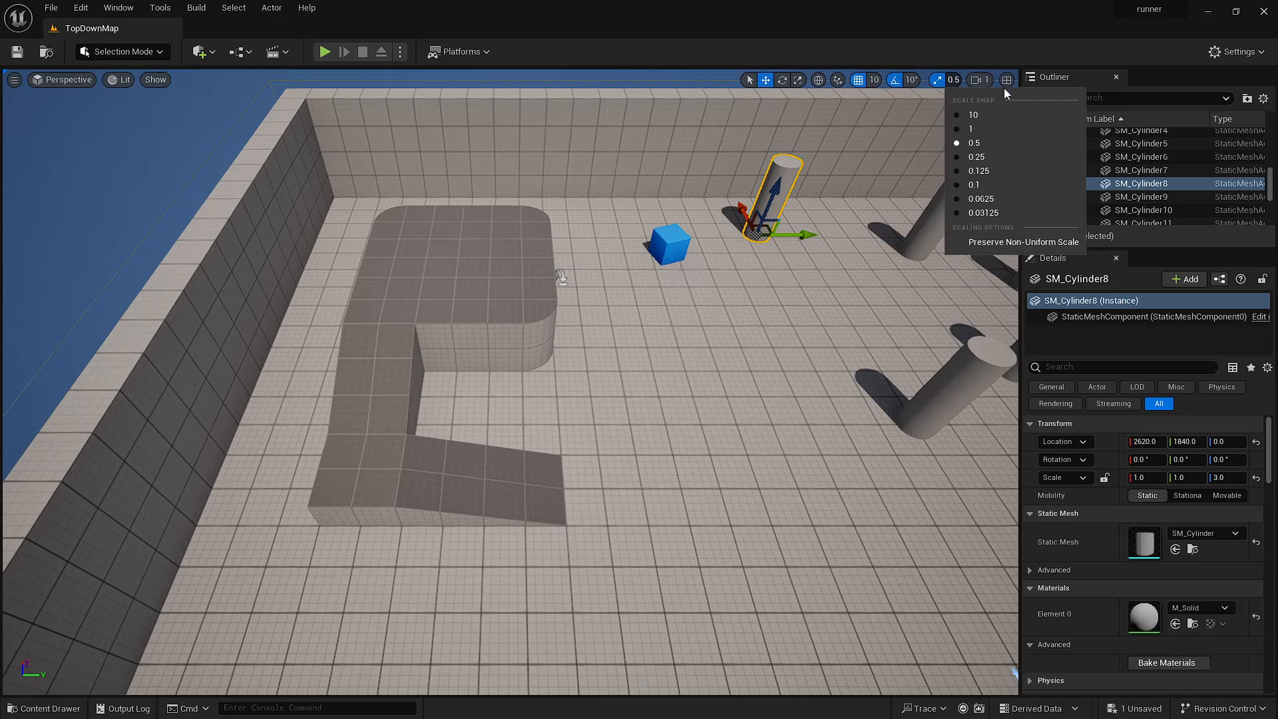
click(914, 330)
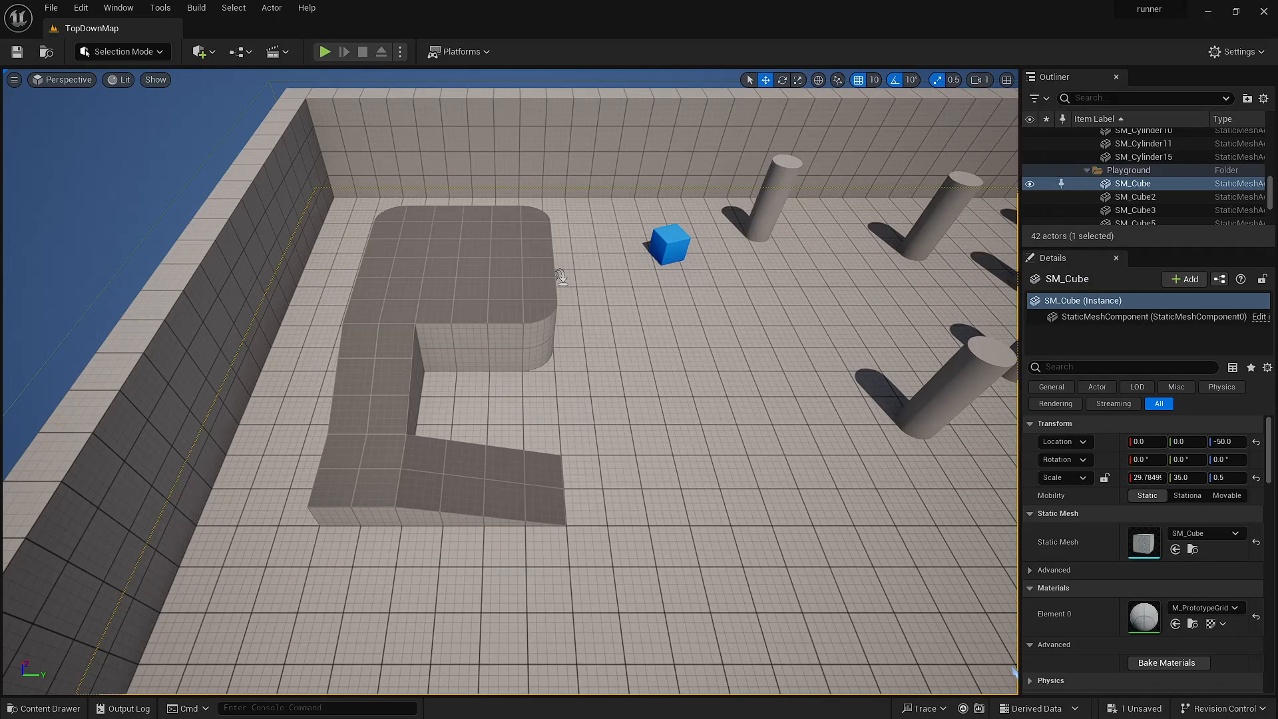
- Scale the moved pillar to about 1.13 in X and 1.715 in Y
click(781, 175)
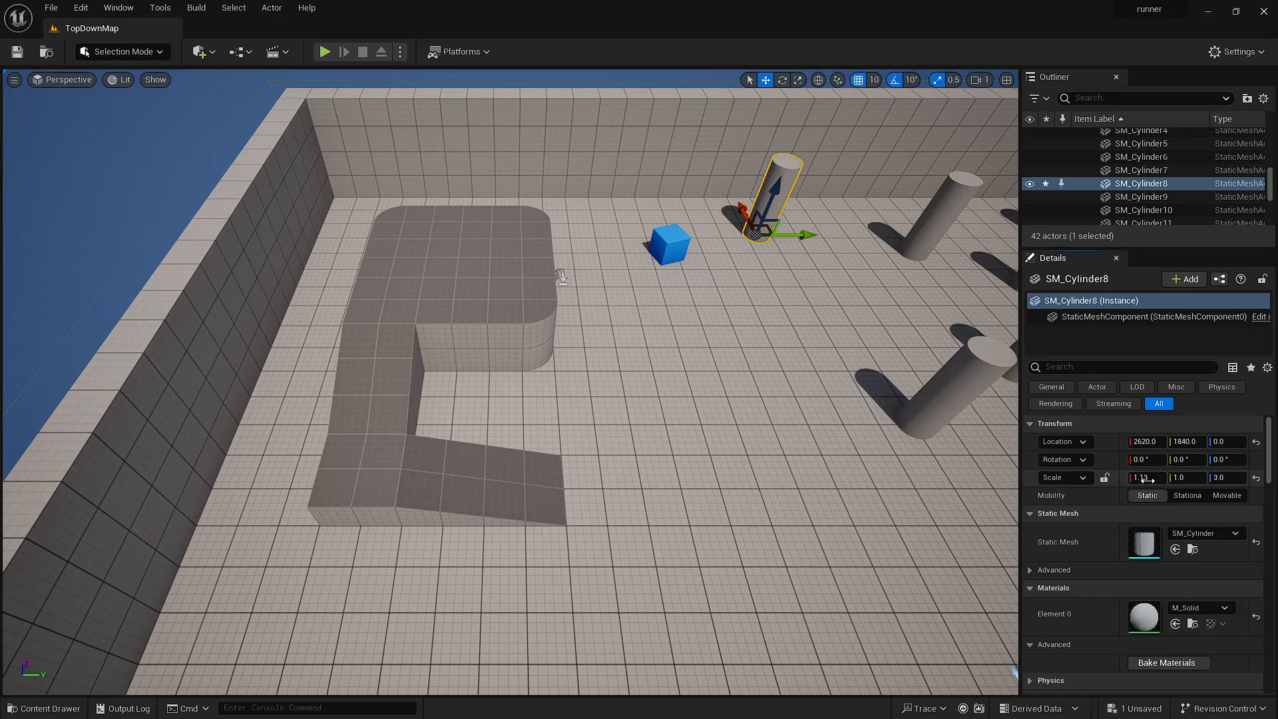
drag(1176, 480, 1186, 477)
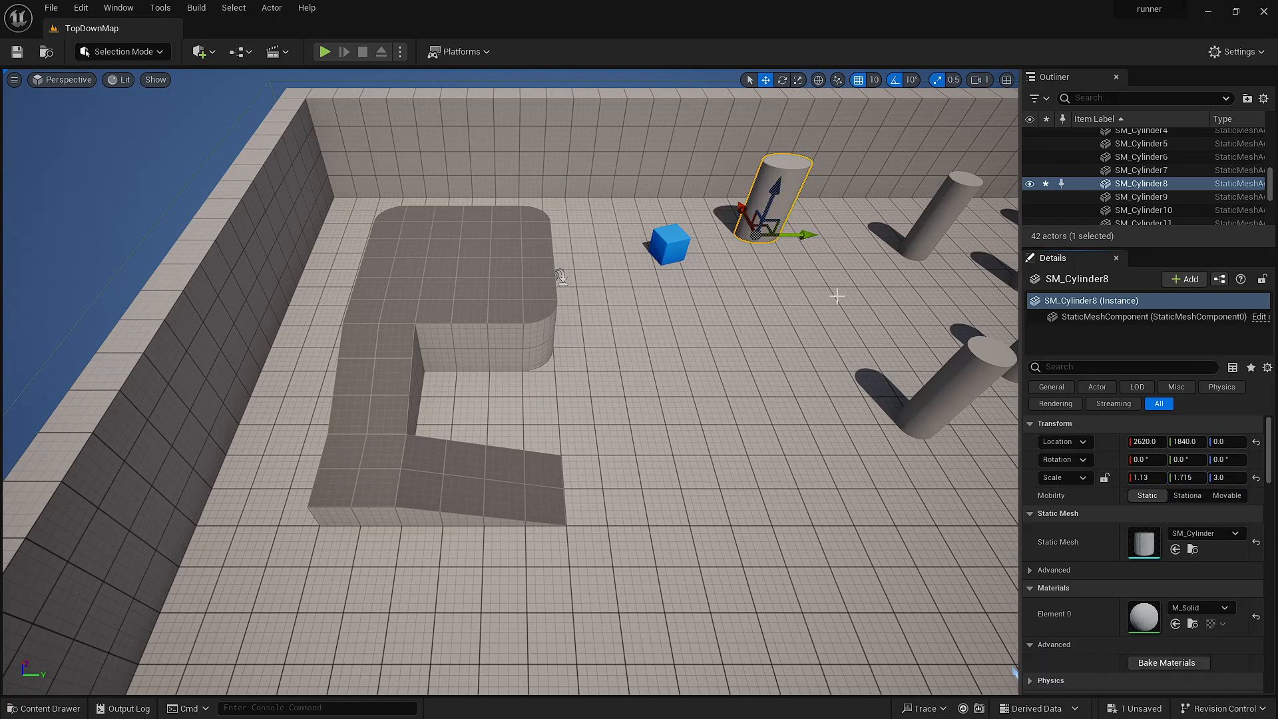
- Delete the widened pillar and the two whole pillars closest to it
key(Delete)
click(921, 231)
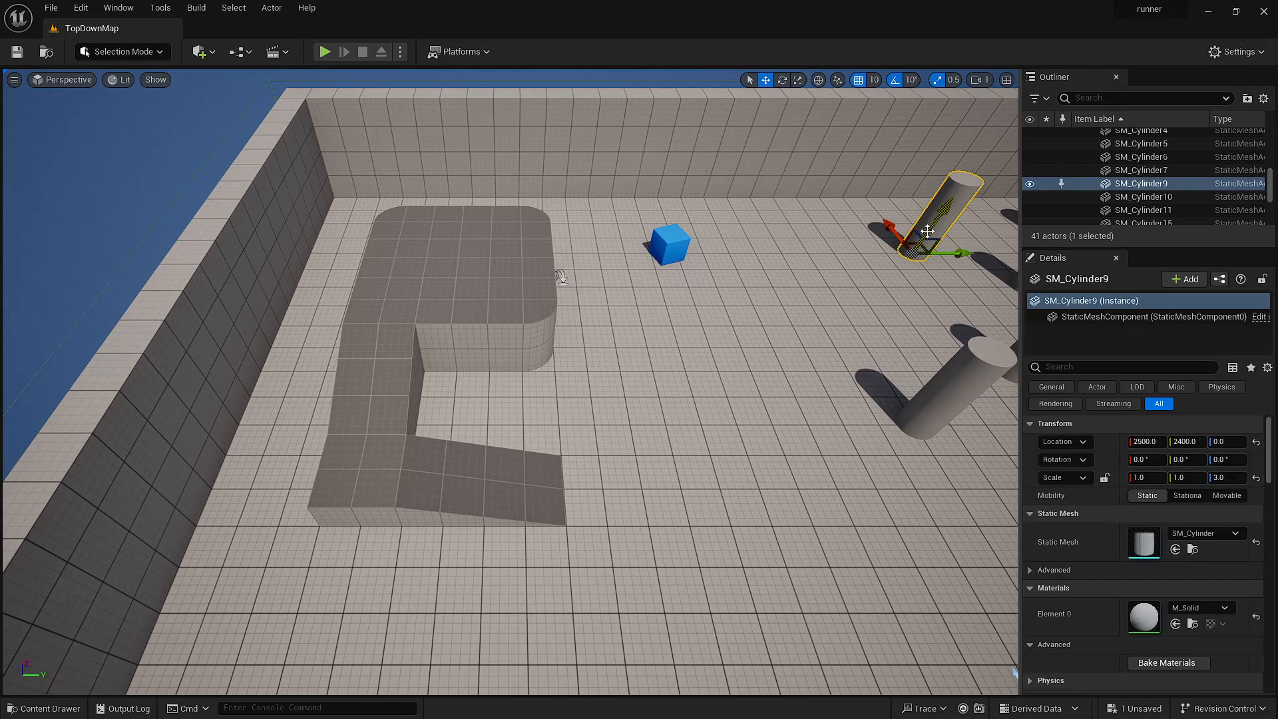
key(Delete)
click(967, 386)
key(Delete)
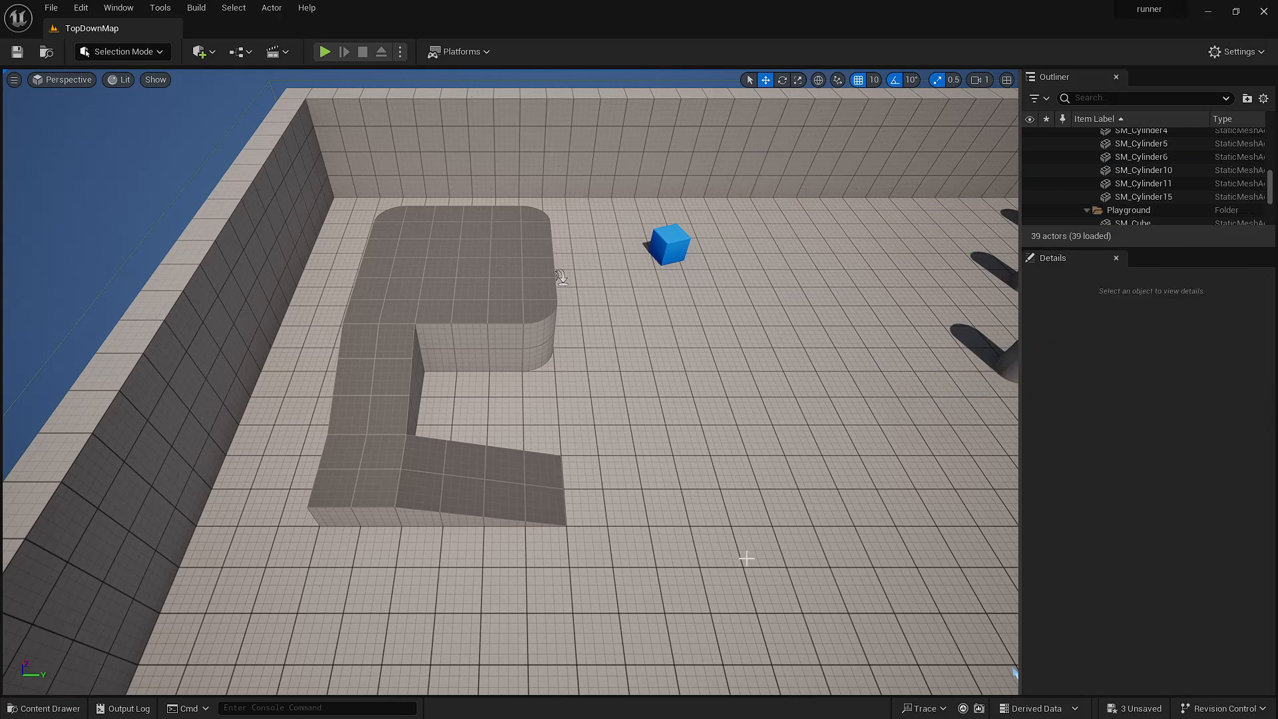
- Delete the six remaining pillars near the far corner of the walled area
mouse_move(790, 493)
right_down()
mouse_move(810, 563)
mouse_move(736, 562)
mouse_move(794, 498)
right_up()
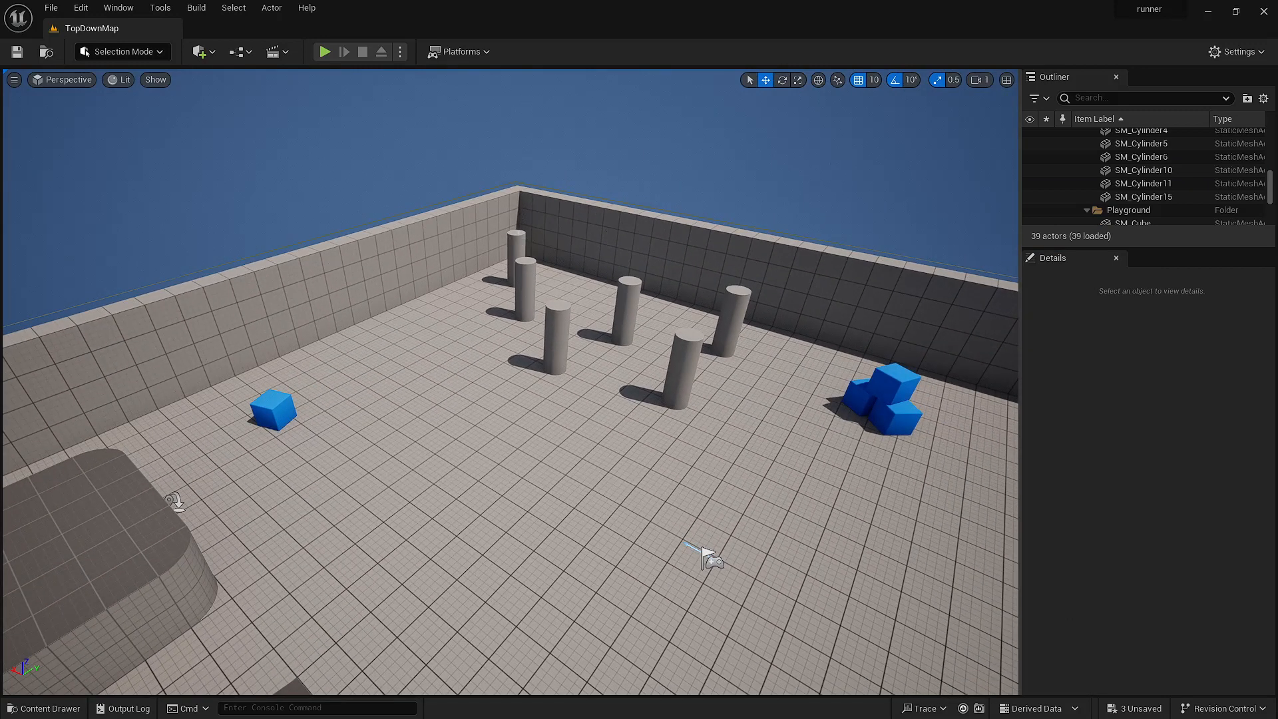
click(518, 243)
key(Delete)
click(526, 269)
key(Delete)
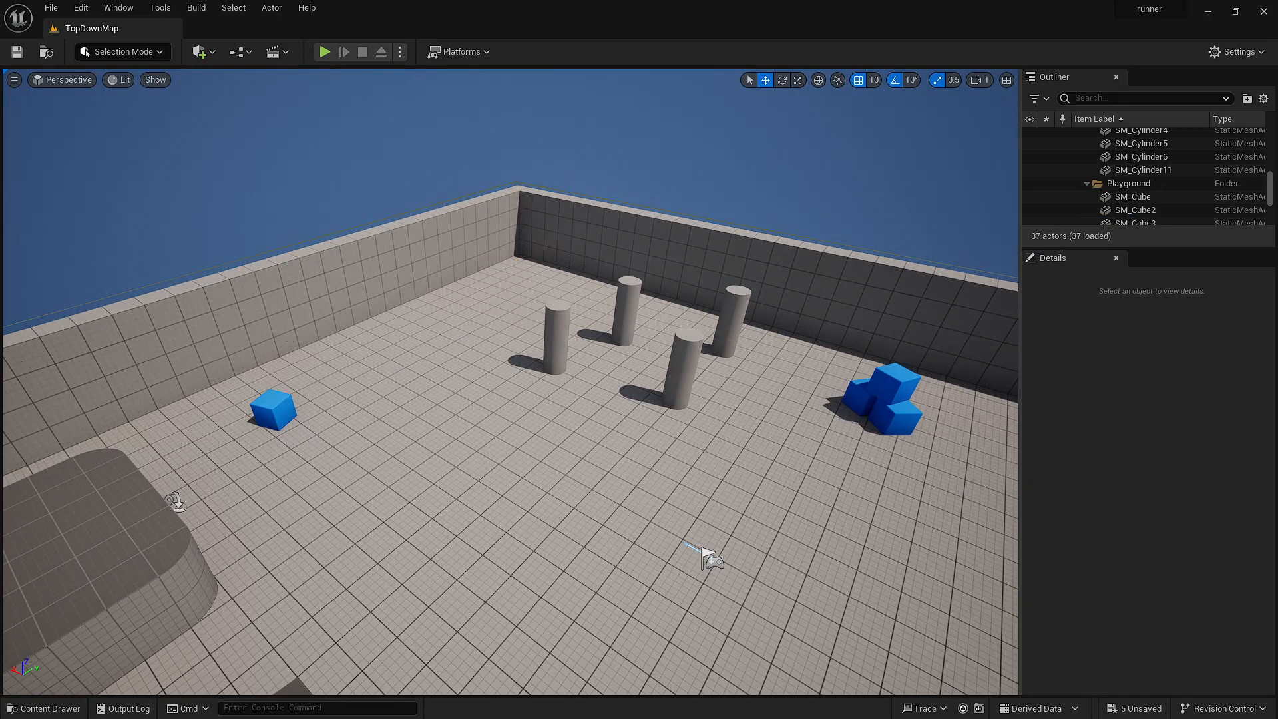
click(557, 323)
key(Delete)
click(629, 293)
key(Delete)
click(681, 353)
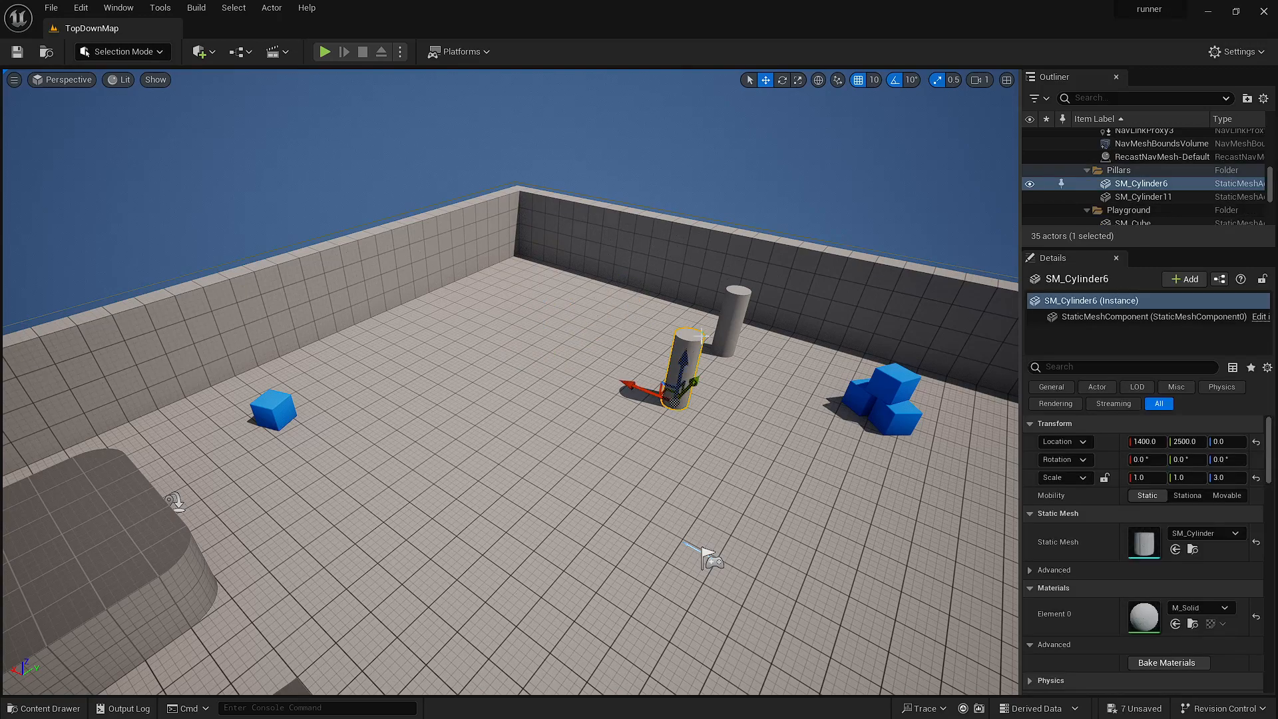
key(Delete)
click(727, 306)
key(Delete)
- Delete the last two pillars standing inside the walled area
mouse_move(662, 433)
right_down()
mouse_move(666, 479)
mouse_move(599, 453)
mouse_move(589, 399)
mouse_move(719, 396)
mouse_move(606, 473)
mouse_move(553, 393)
mouse_move(672, 383)
mouse_move(669, 422)
right_up()
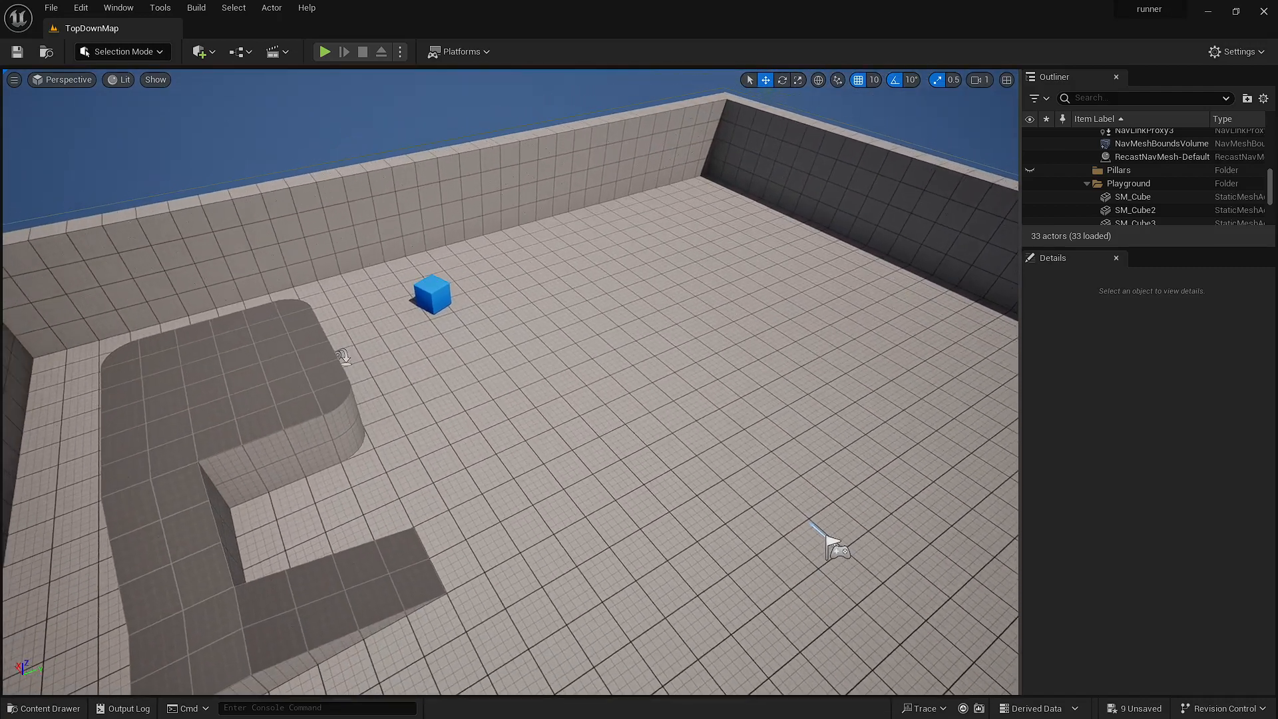
- Select the floor together with the four walls surrounding the play area
right_drag(342, 356, 608, 337)
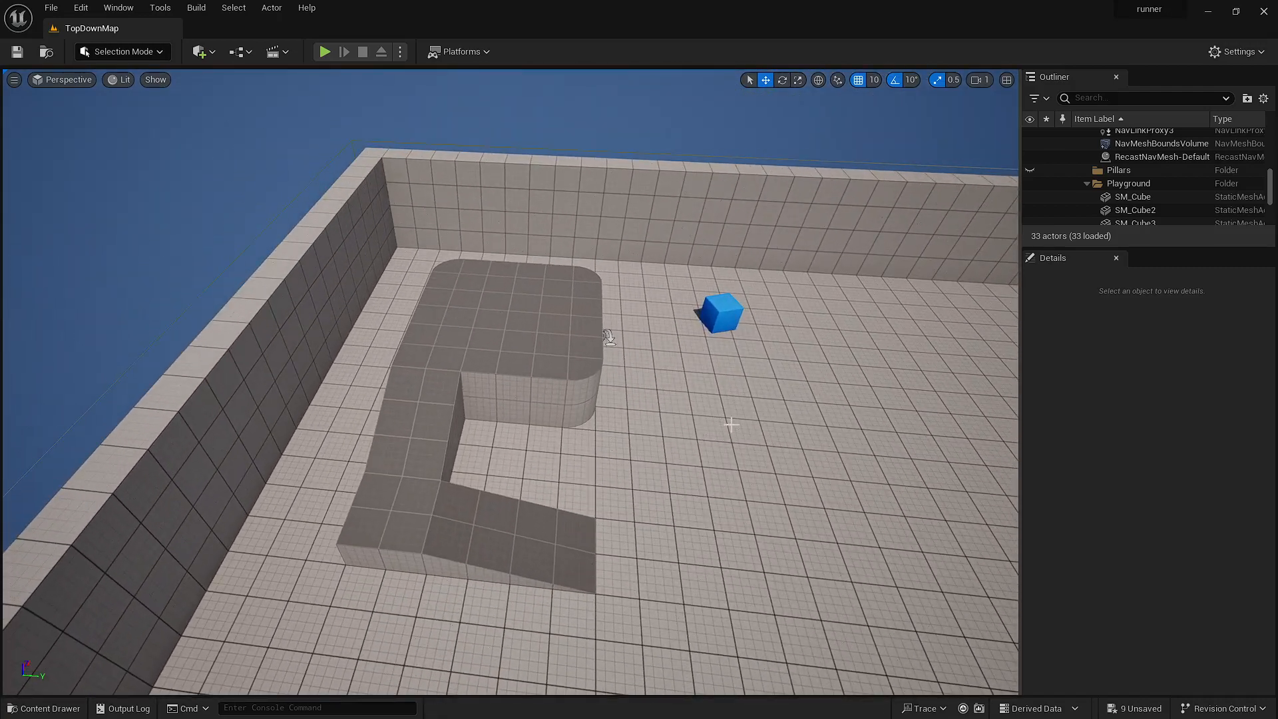
click(773, 434)
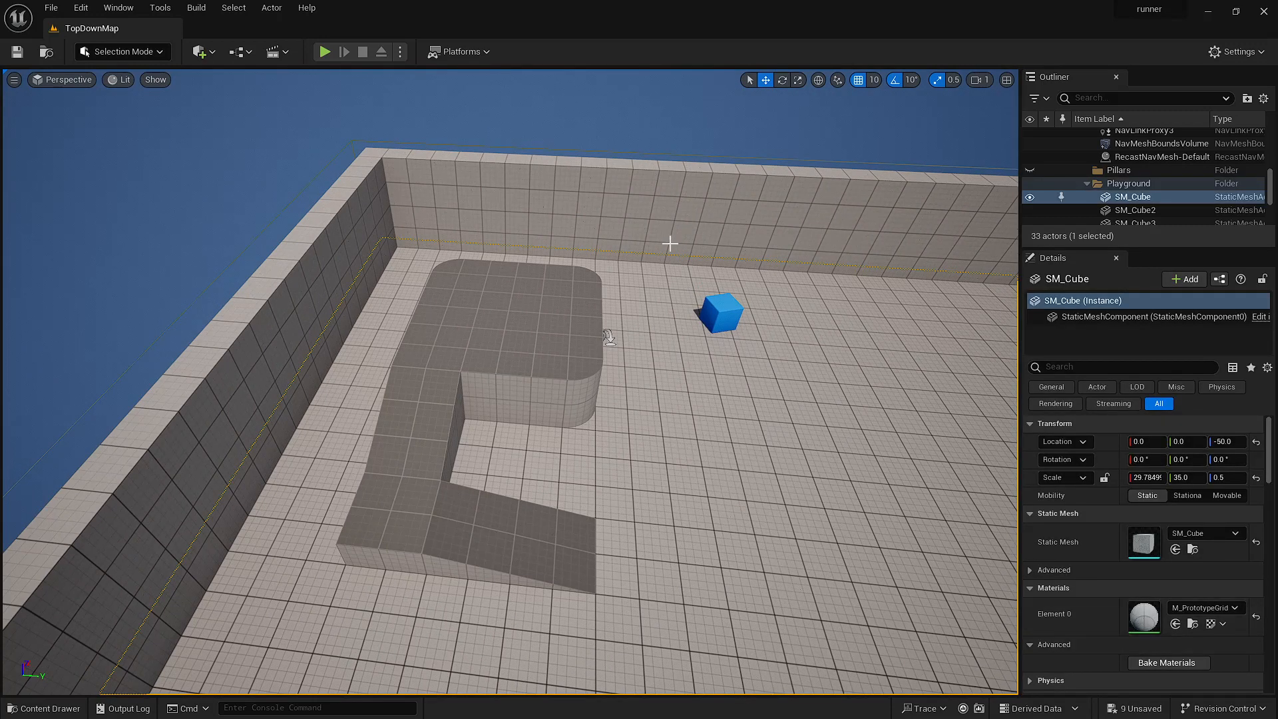
ctrl+click(676, 202)
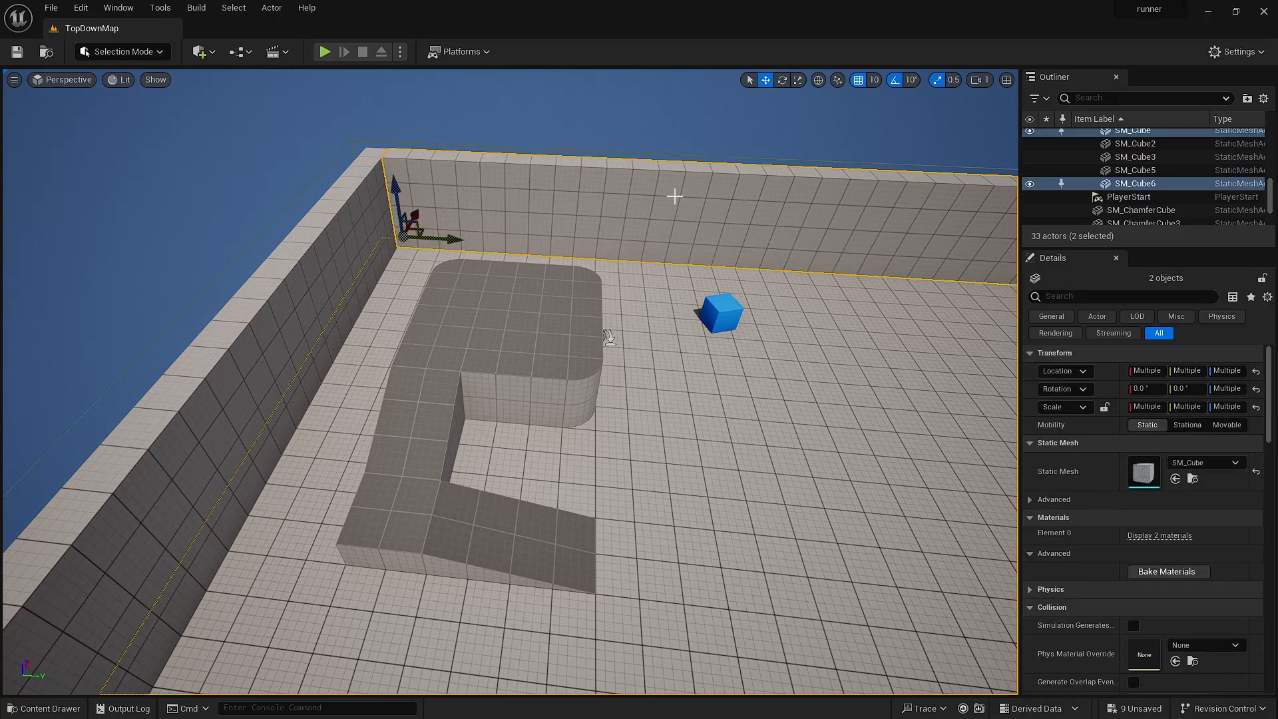
ctrl+click(277, 311)
right_drag(342, 324, 599, 280)
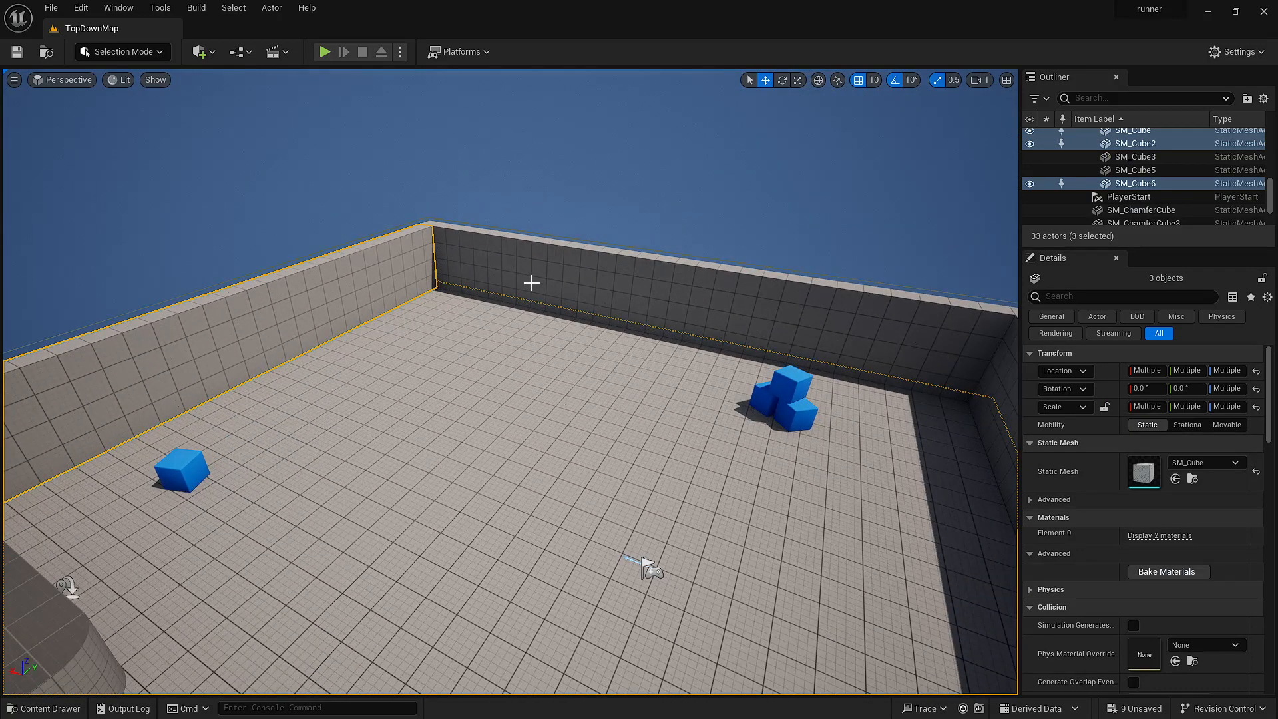
ctrl+click(555, 282)
right_drag(578, 315, 620, 374)
ctrl+click(617, 421)
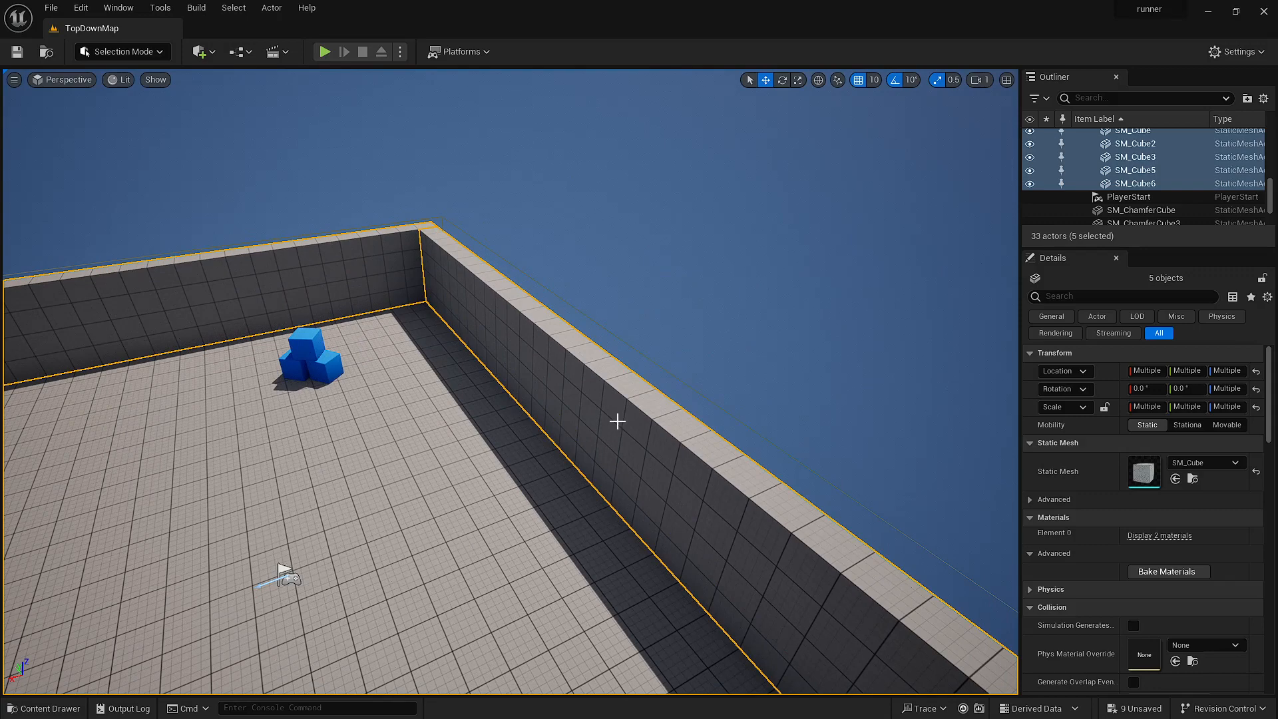
- Add the raised platform's cubes, its ramps and two rear rounded corners to the floor and wall selection
right_drag(522, 430, 279, 443)
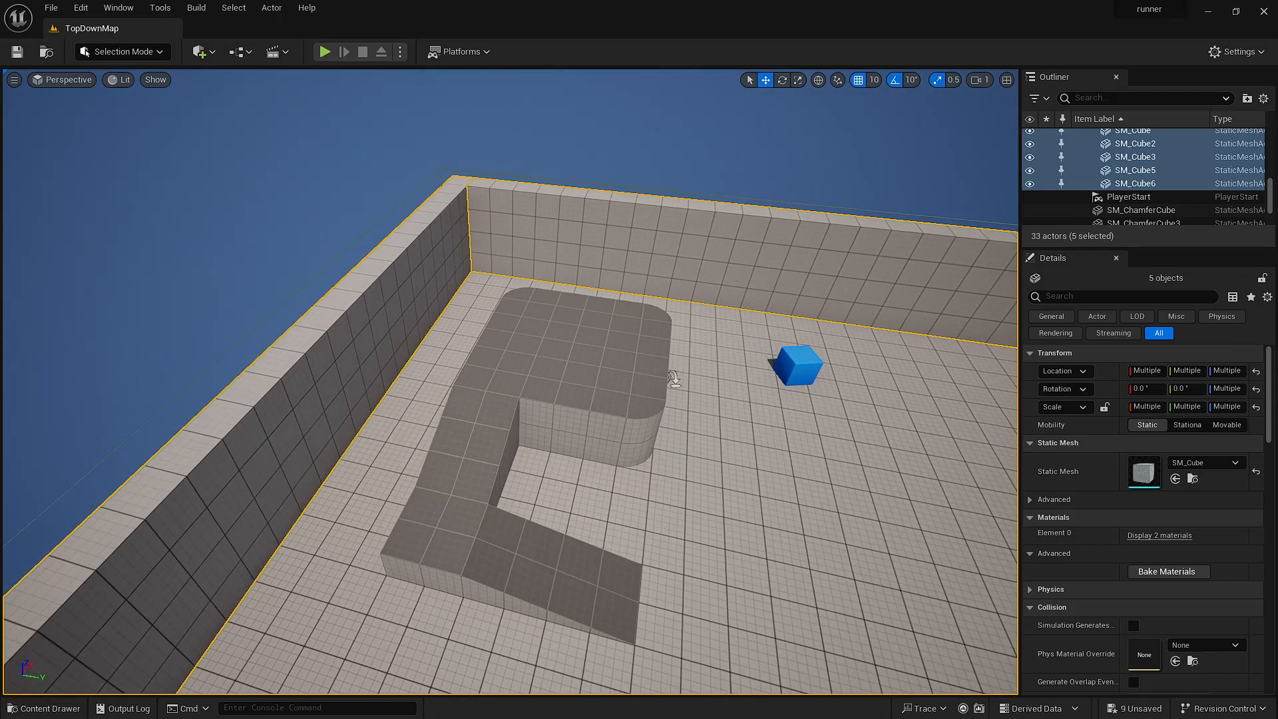
ctrl+click(541, 378)
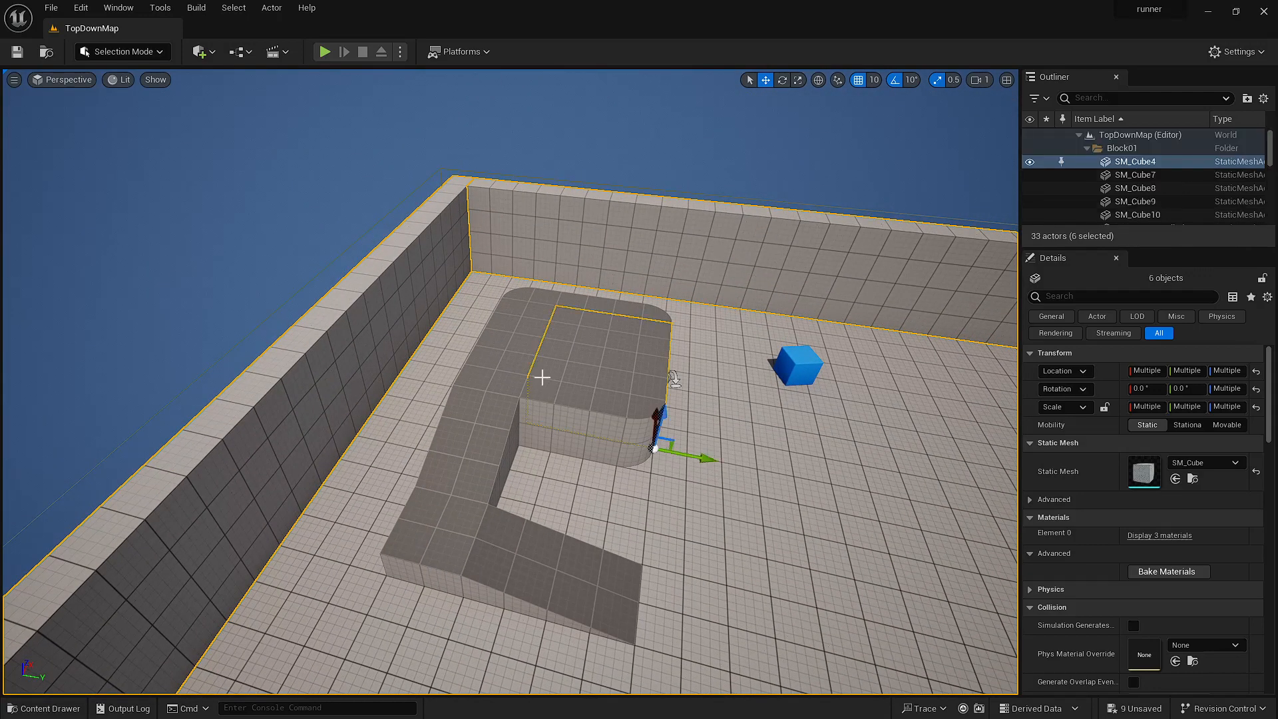
ctrl+click(504, 357)
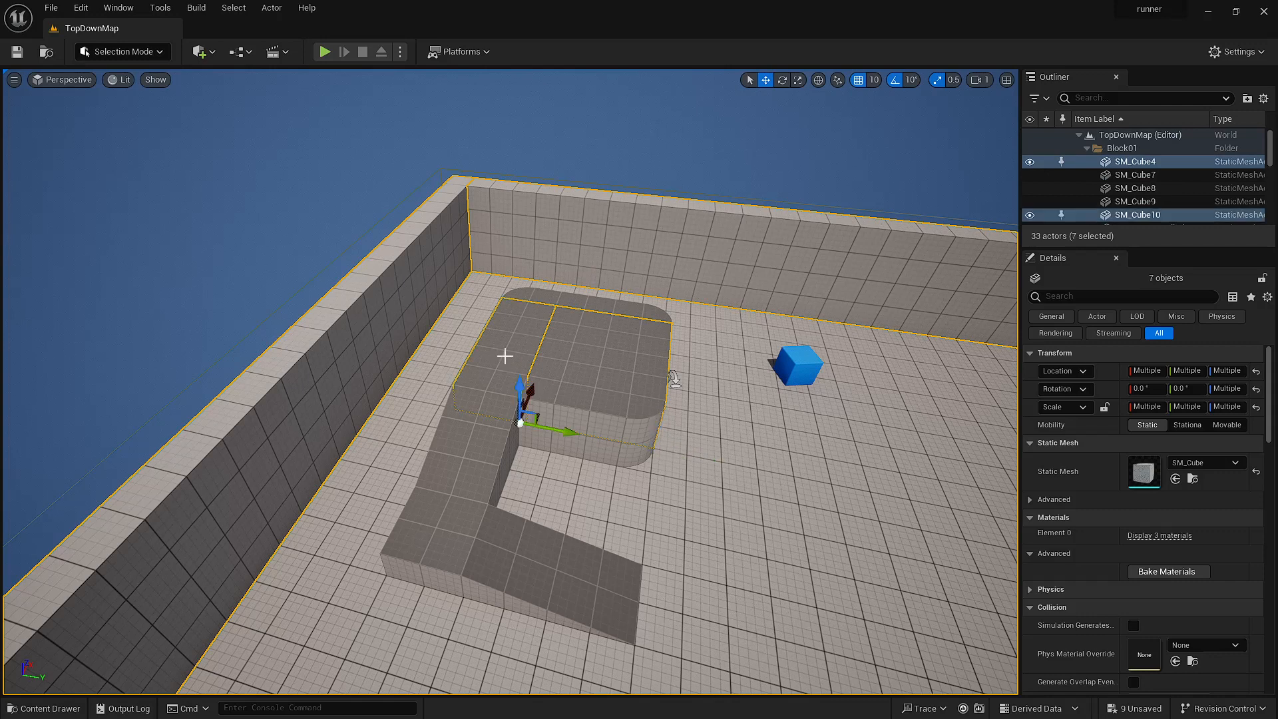
ctrl+click(457, 456)
ctrl+click(446, 532)
ctrl+click(529, 570)
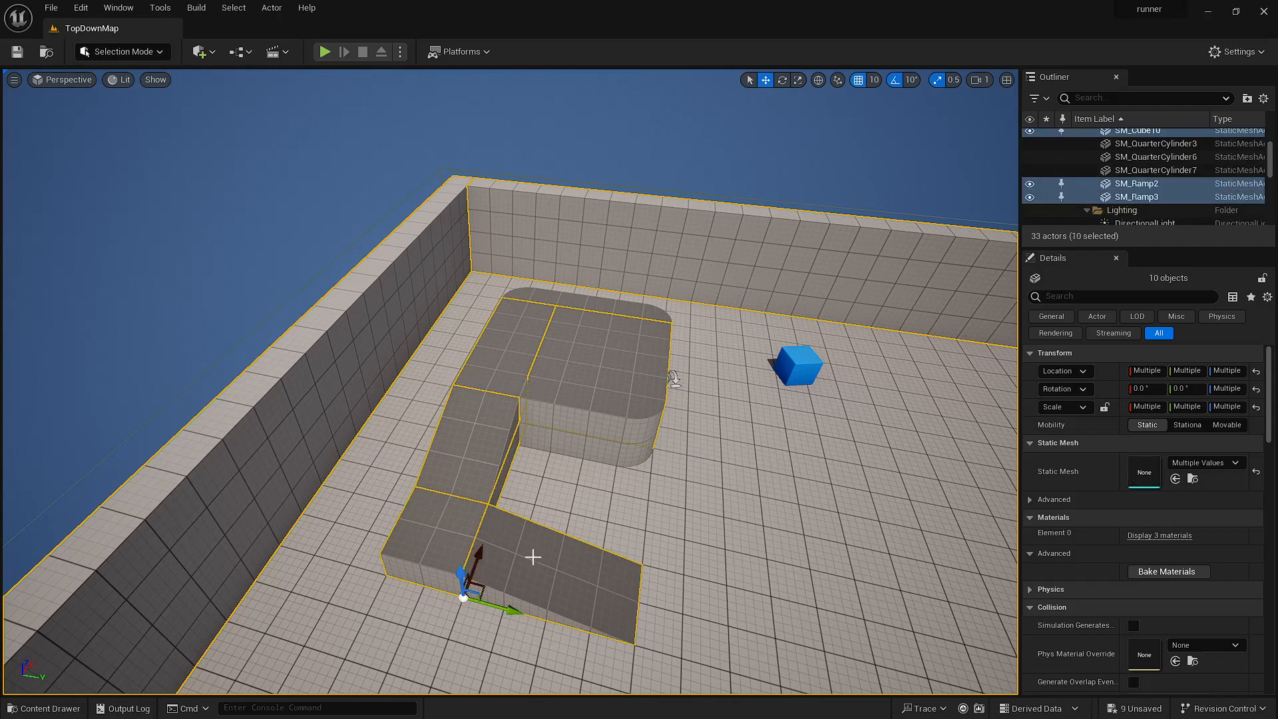
ctrl+click(576, 301)
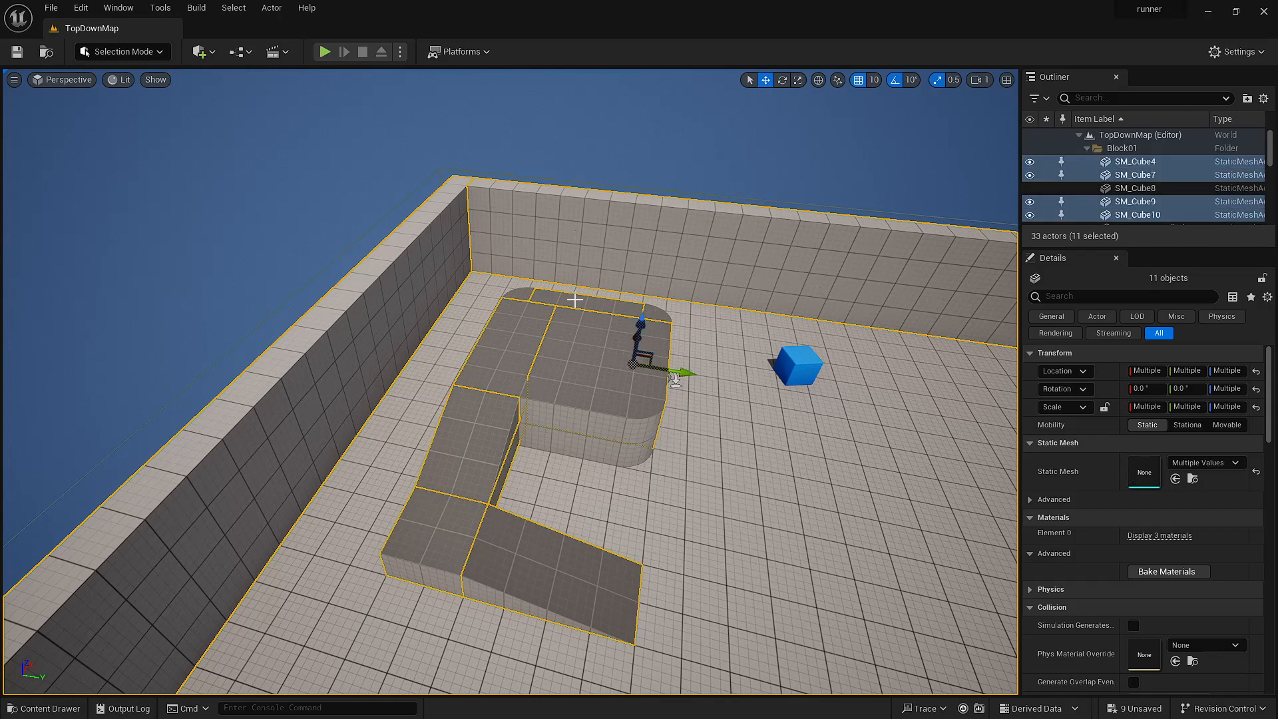
ctrl+click(521, 295)
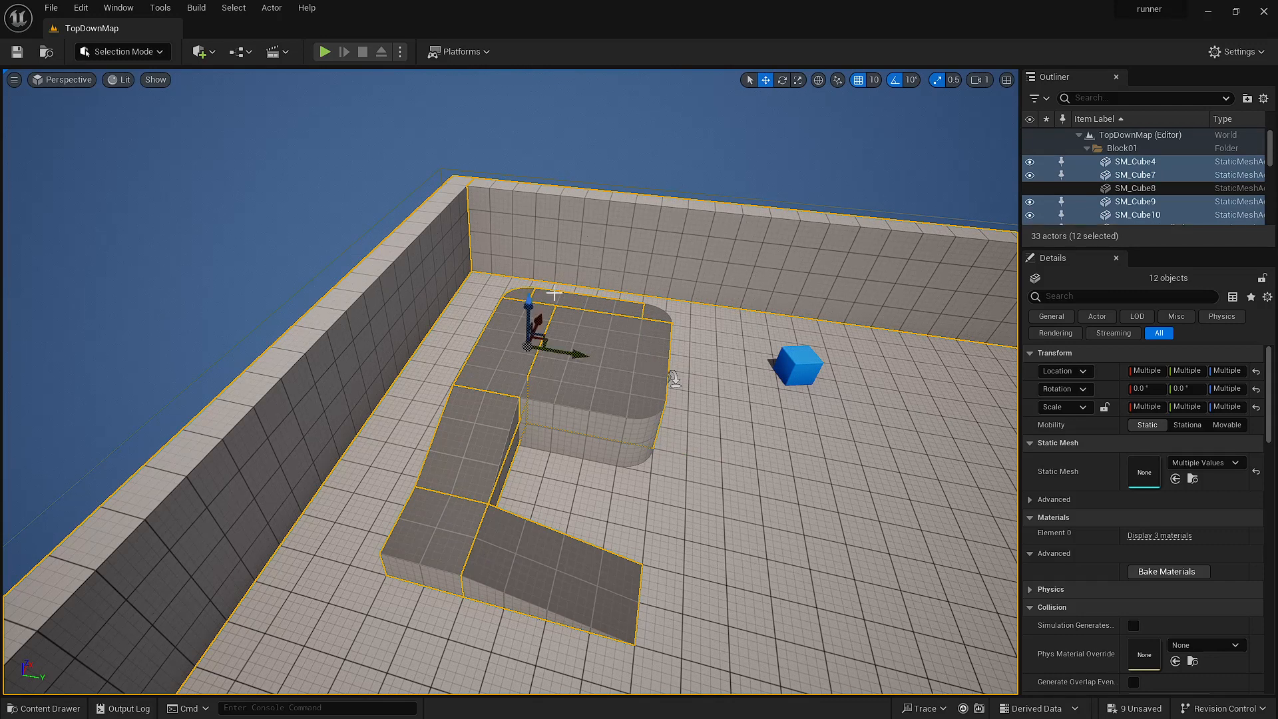
ctrl+click(652, 310)
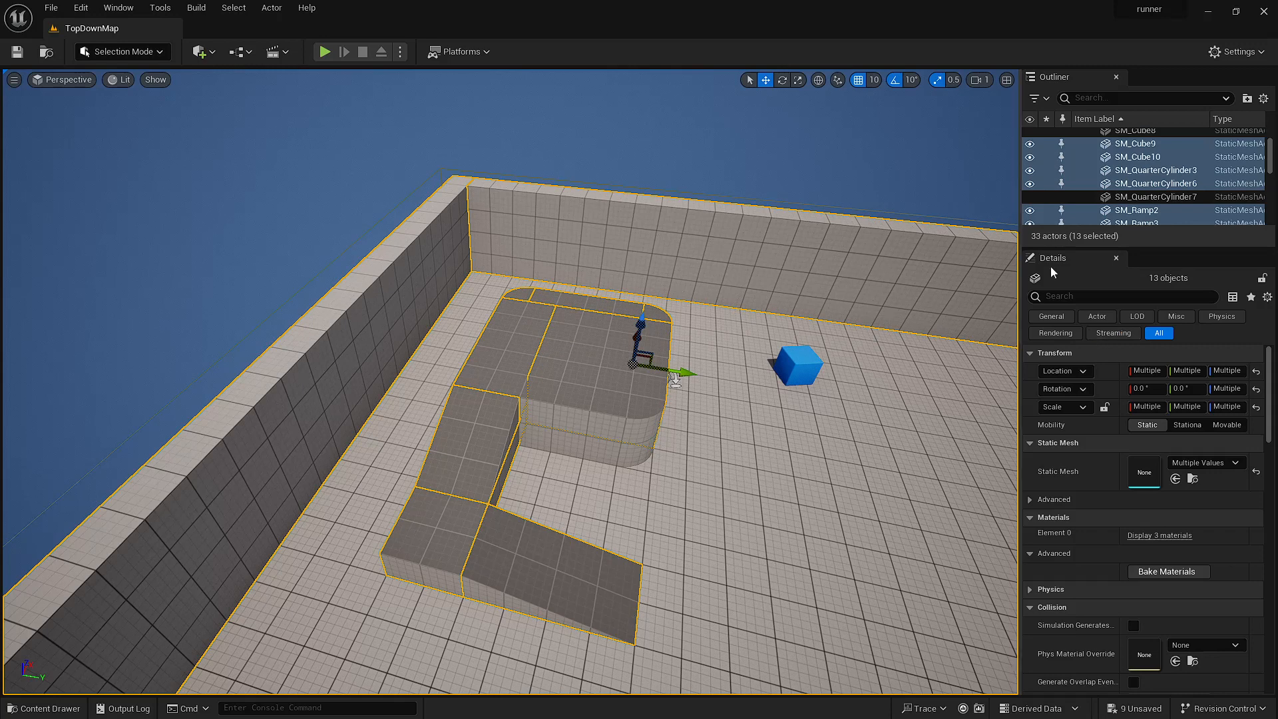
scroll(1132, 513, down, 5)
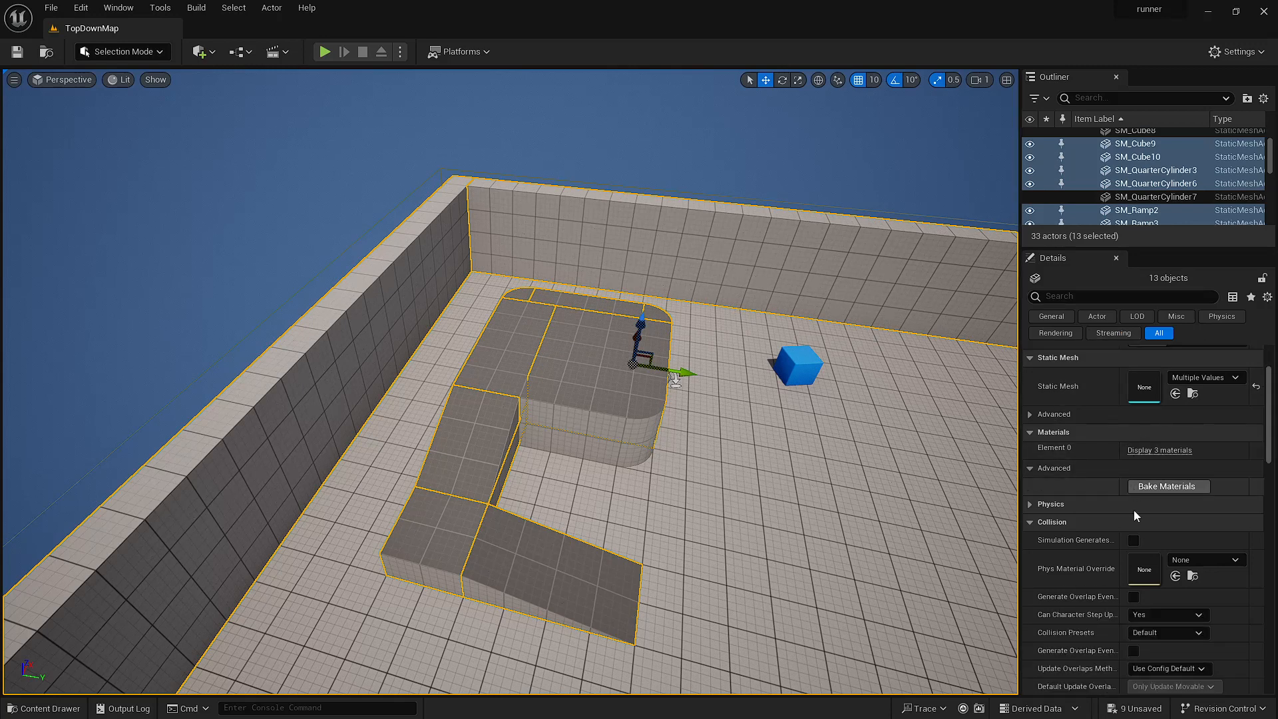
scroll(1134, 512, up, 5)
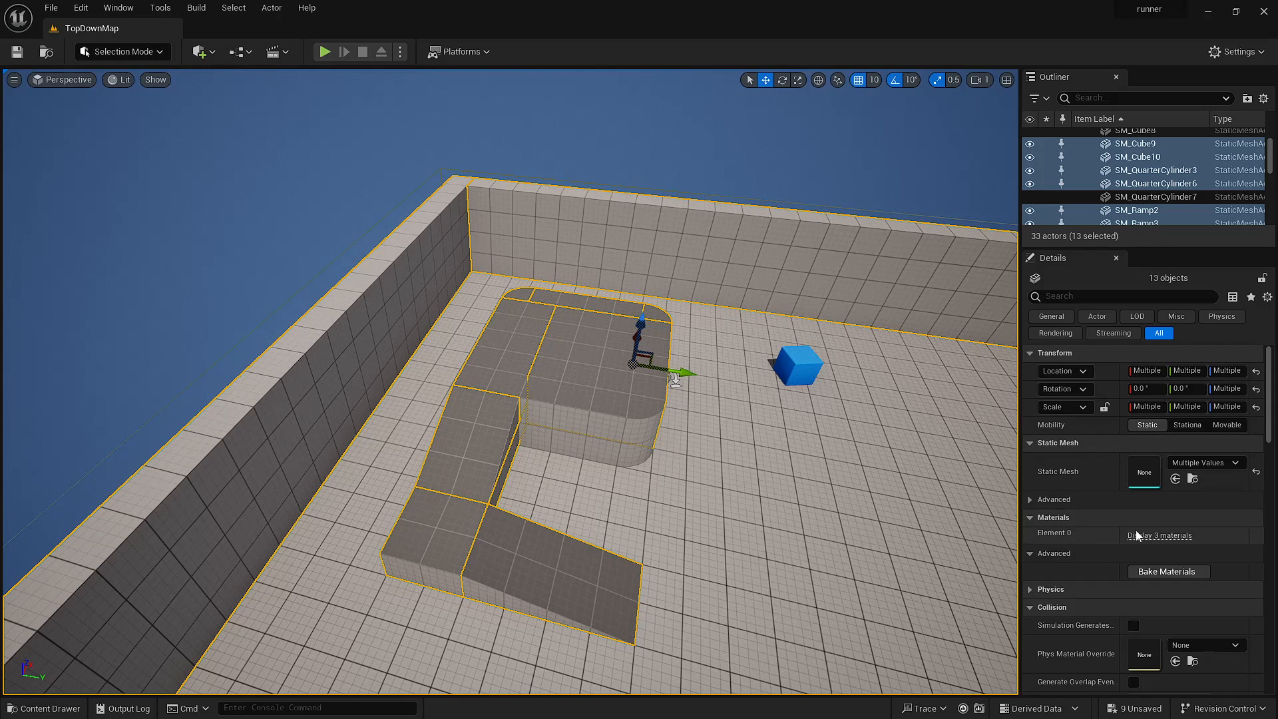
- Restart the selection with only the floor and its four surrounding walls, leaving out the raised platform
click(727, 426)
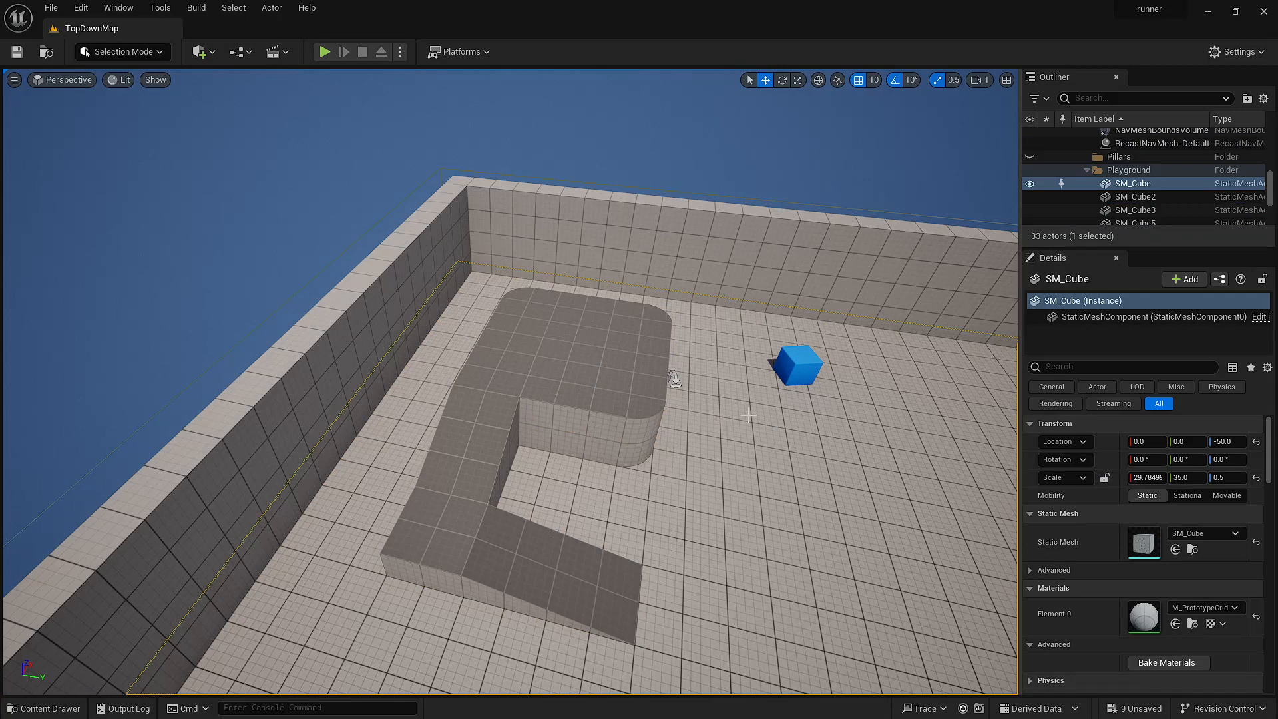
ctrl+click(749, 278)
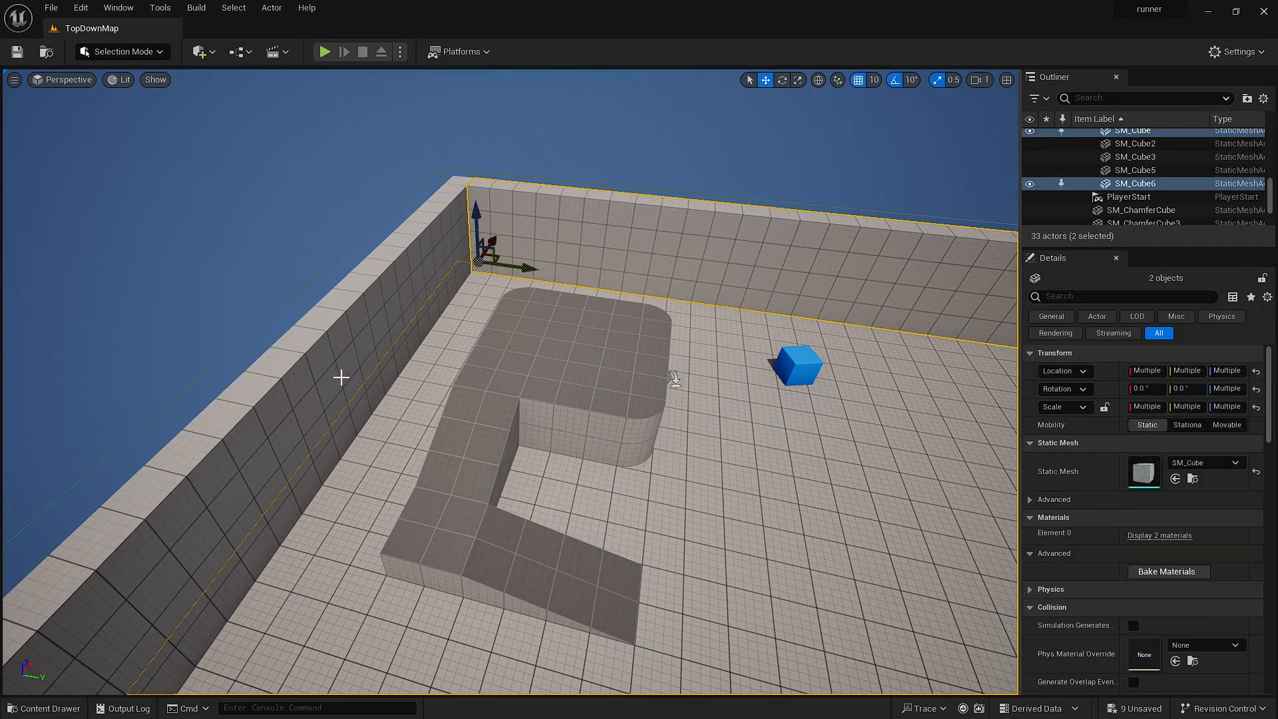
ctrl+click(341, 378)
right_drag(433, 384, 666, 384)
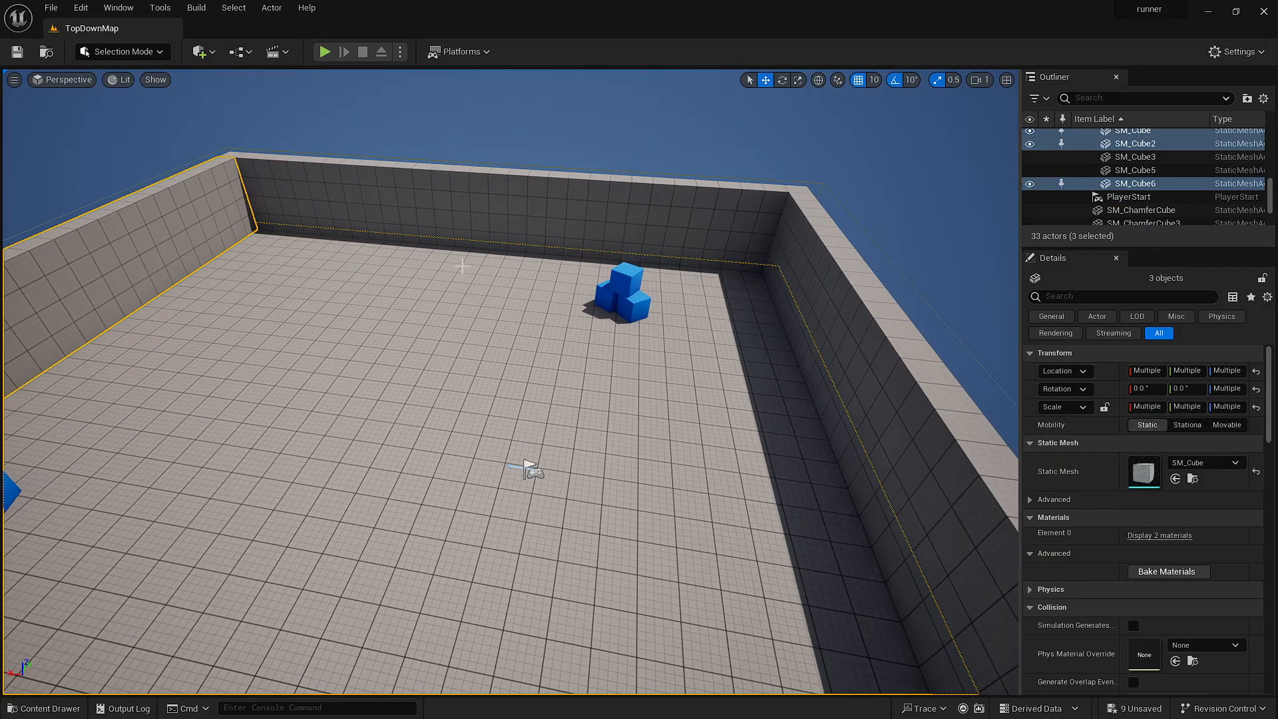
ctrl+click(545, 240)
ctrl+click(841, 333)
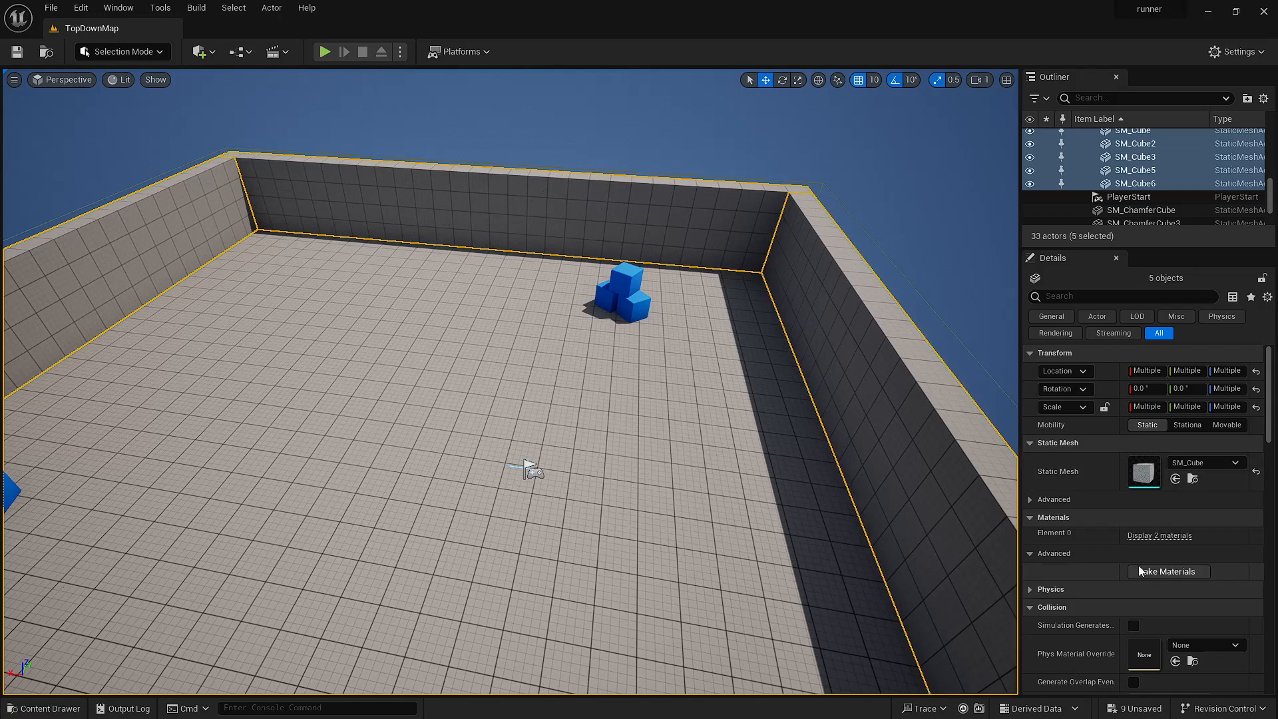
- Select only the floor and assign it the M_Ground_Moss material
click(651, 442)
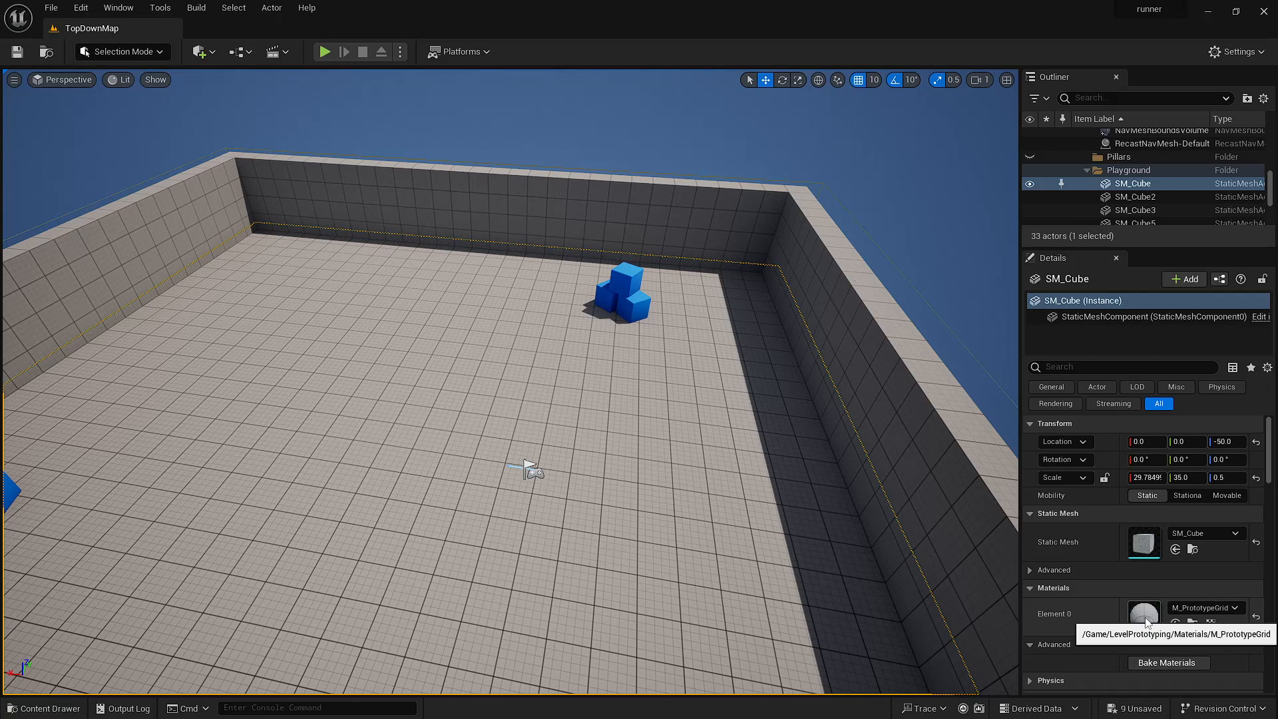
click(1234, 609)
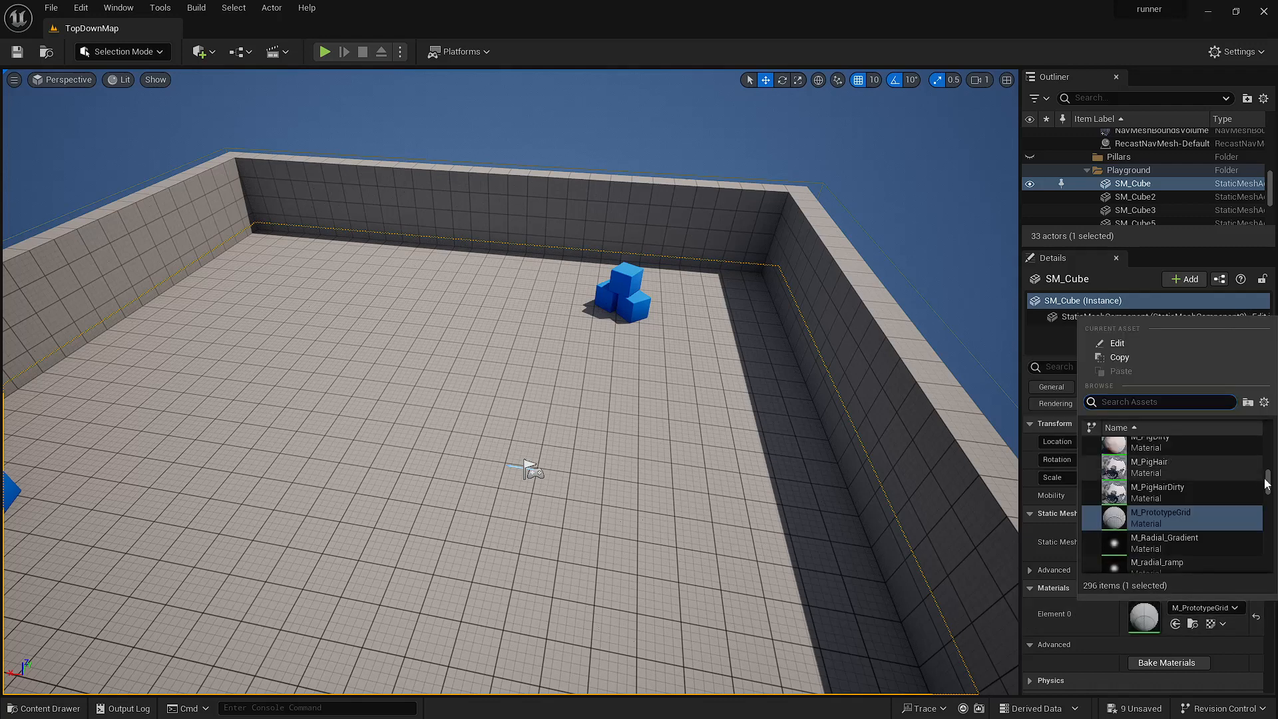
scroll(1266, 484, up, 5)
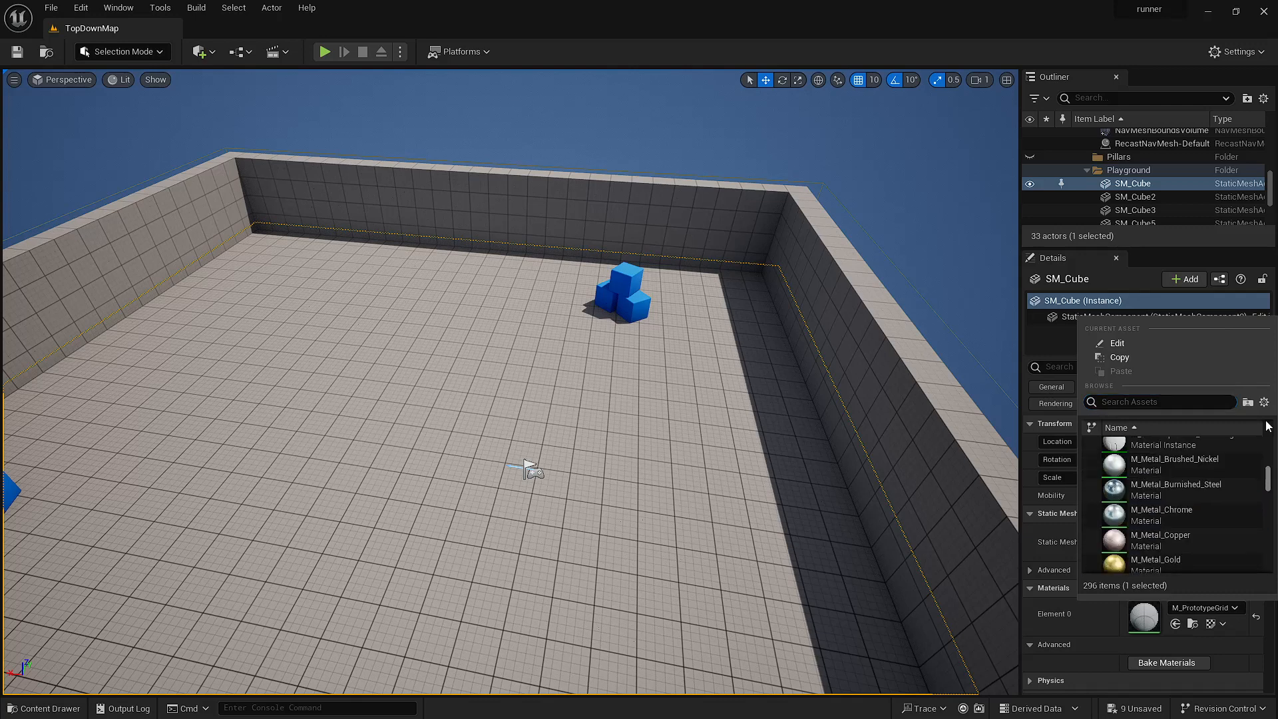
scroll(1268, 423, up, 10)
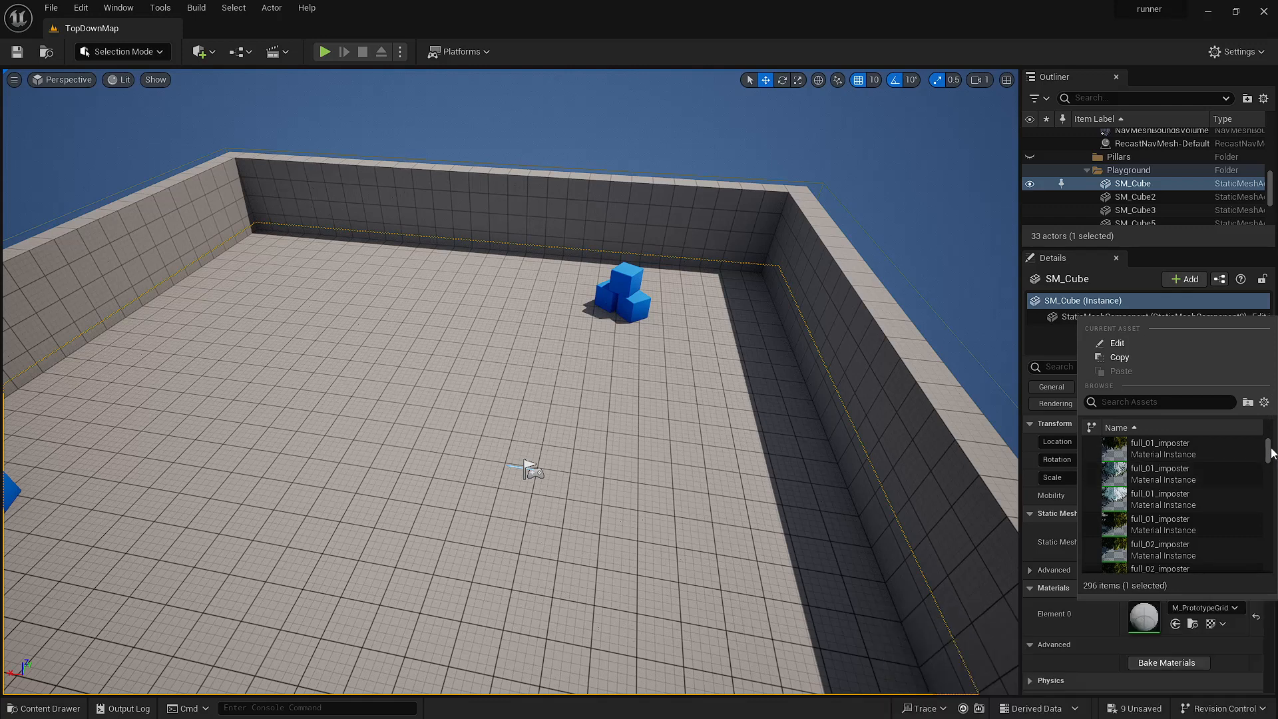
drag(1269, 457, 1273, 479)
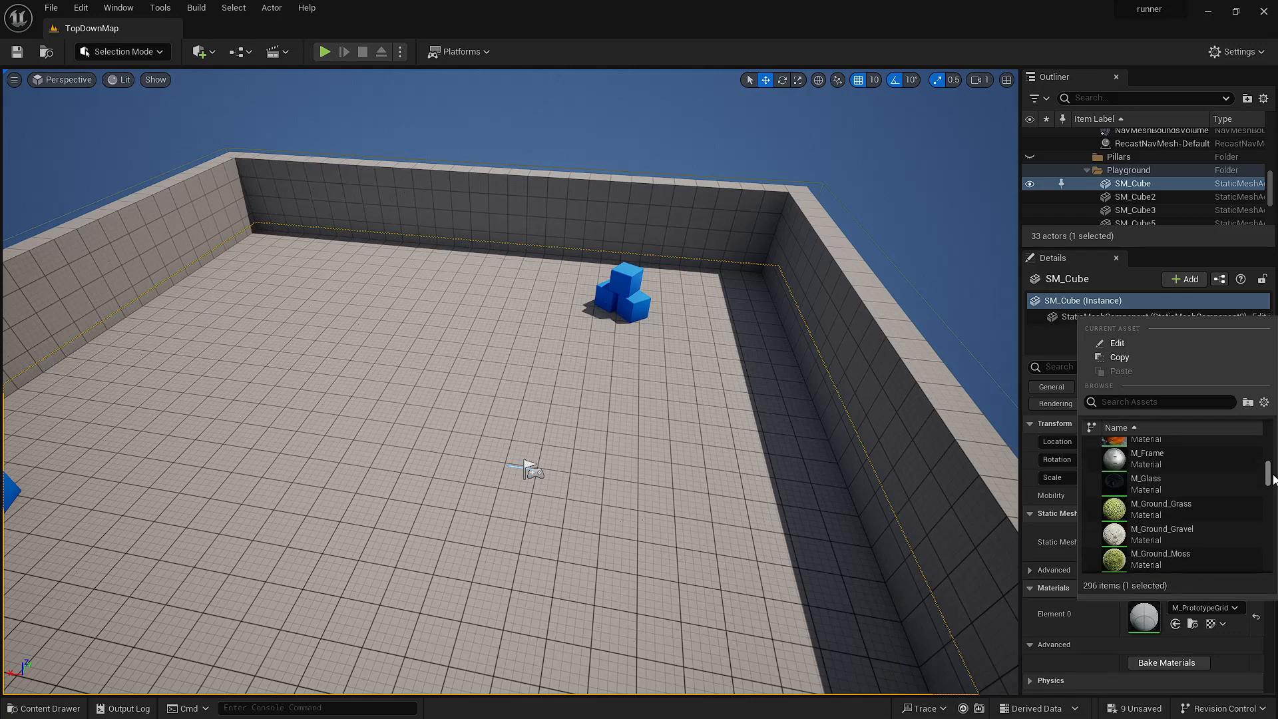
drag(1273, 479, 1273, 481)
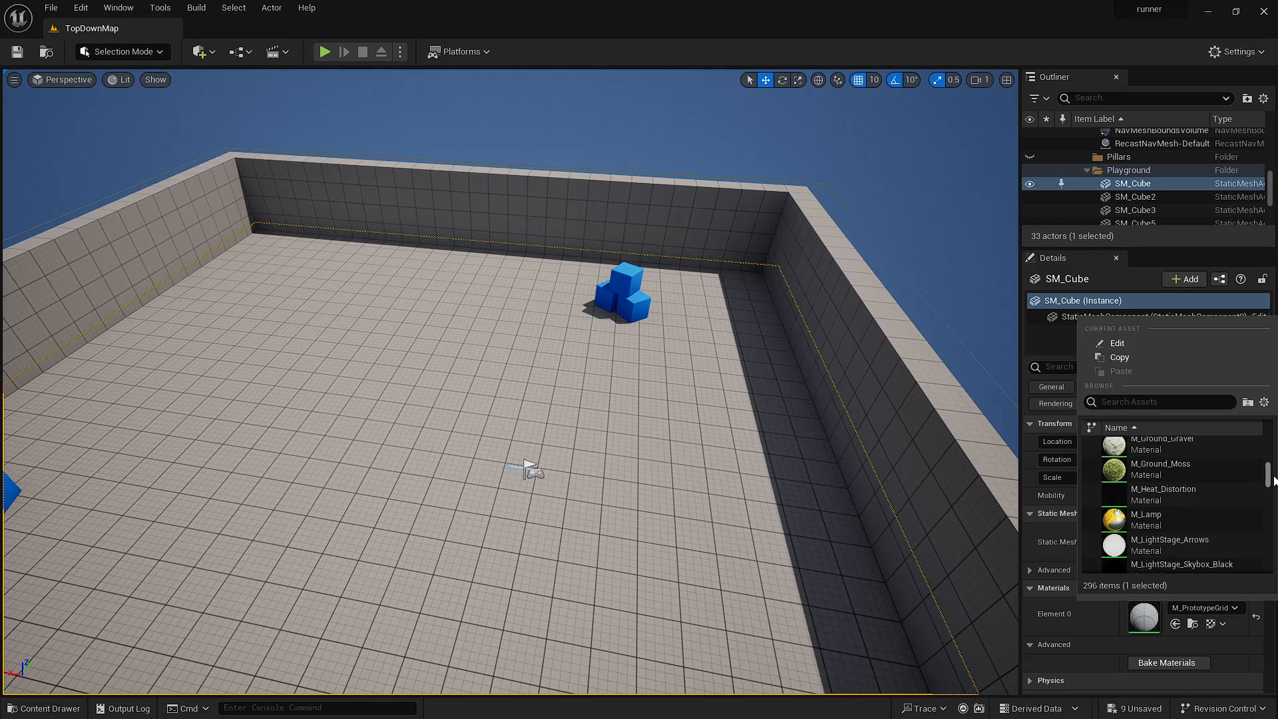
click(1120, 473)
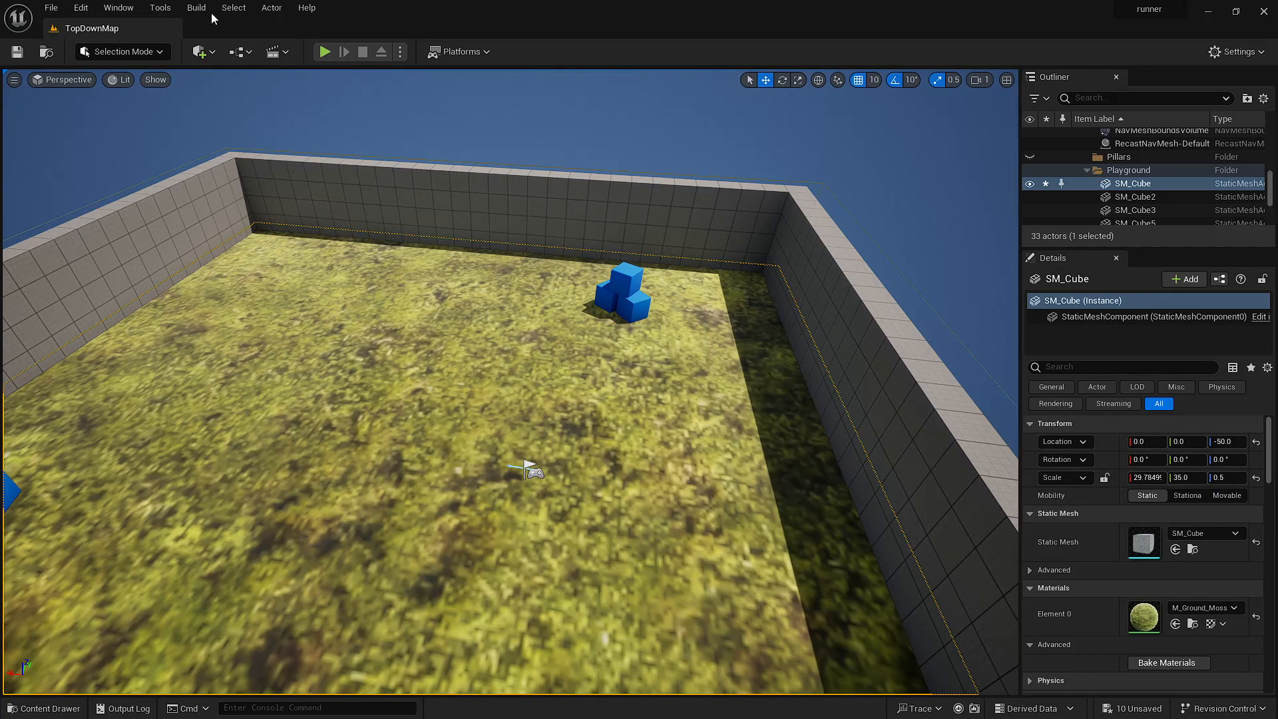
- Playtest the level by running the character across the moss floor, and stop the simulation
click(325, 51)
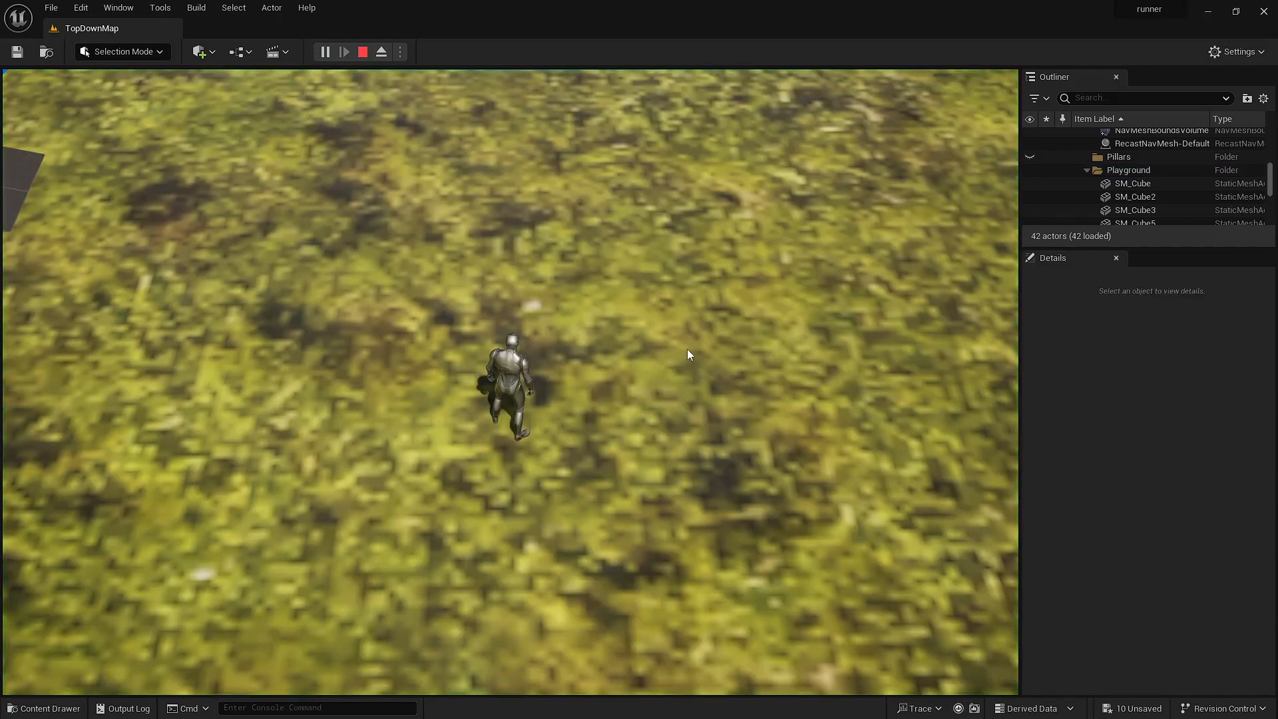
click(603, 343)
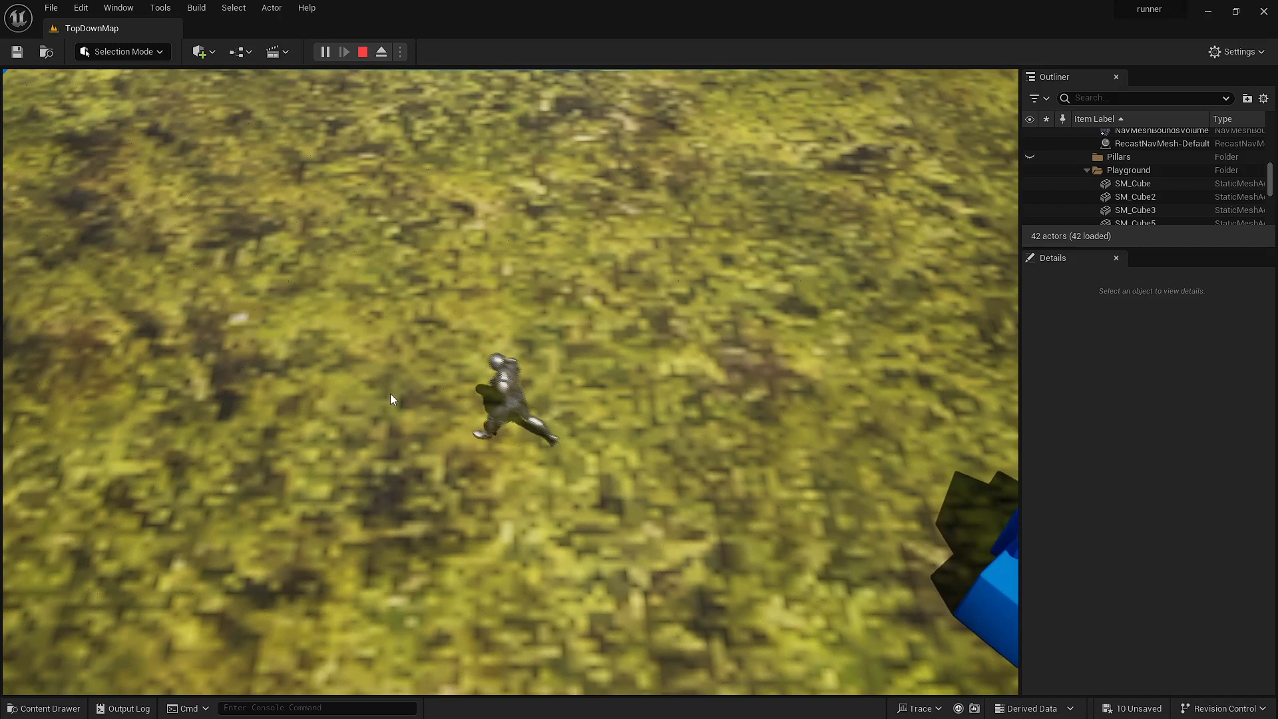
drag(390, 394, 374, 101)
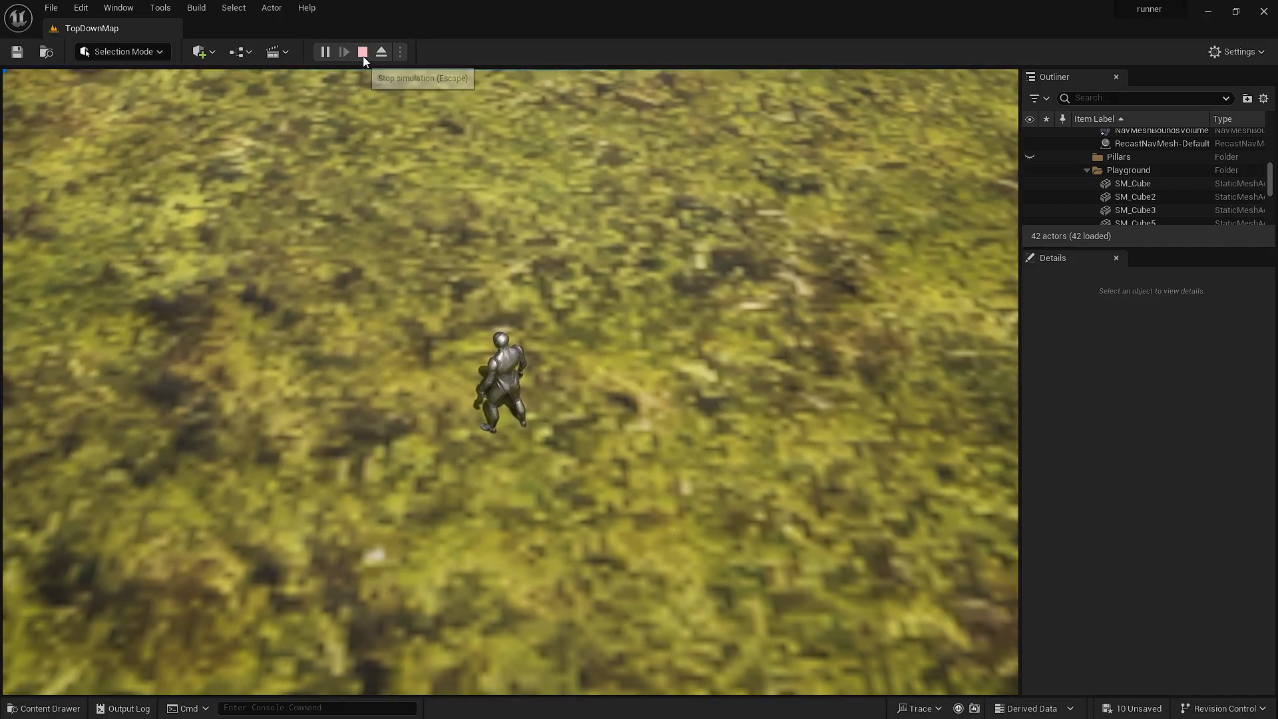
click(363, 52)
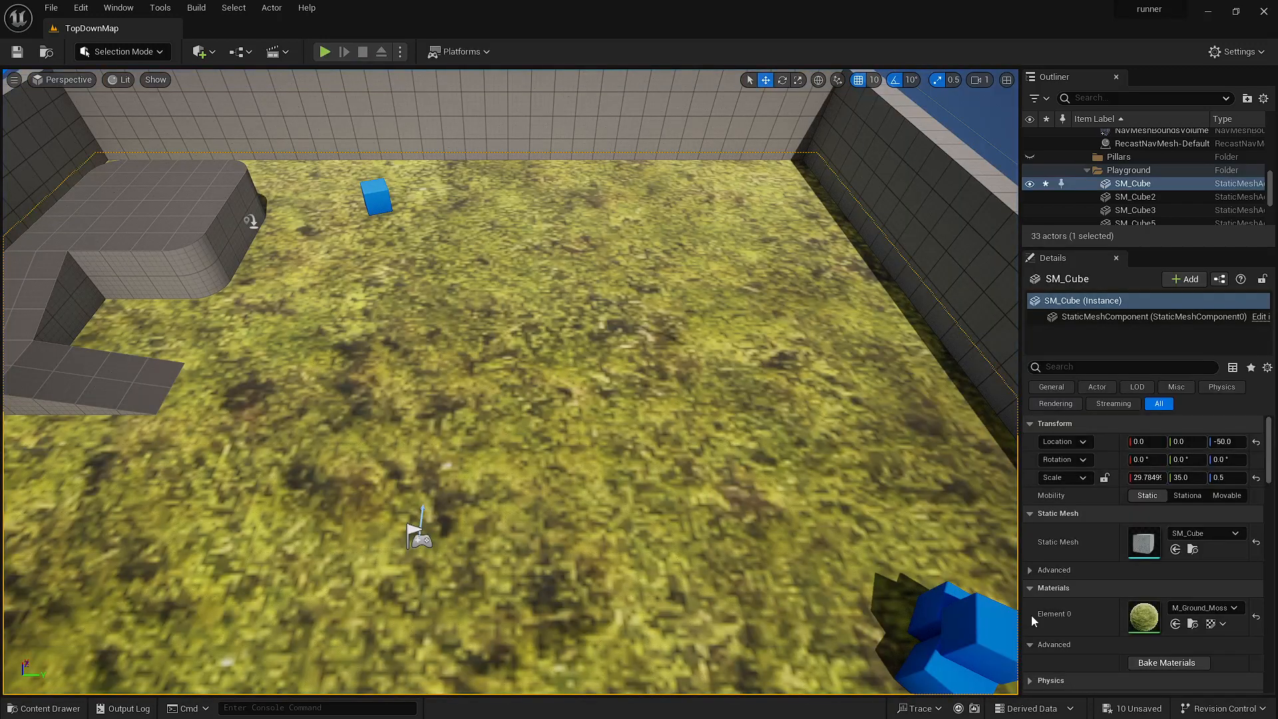
- Open the floor's M_Ground_Moss material for editing and bring its whole node graph into view
double_click(1144, 618)
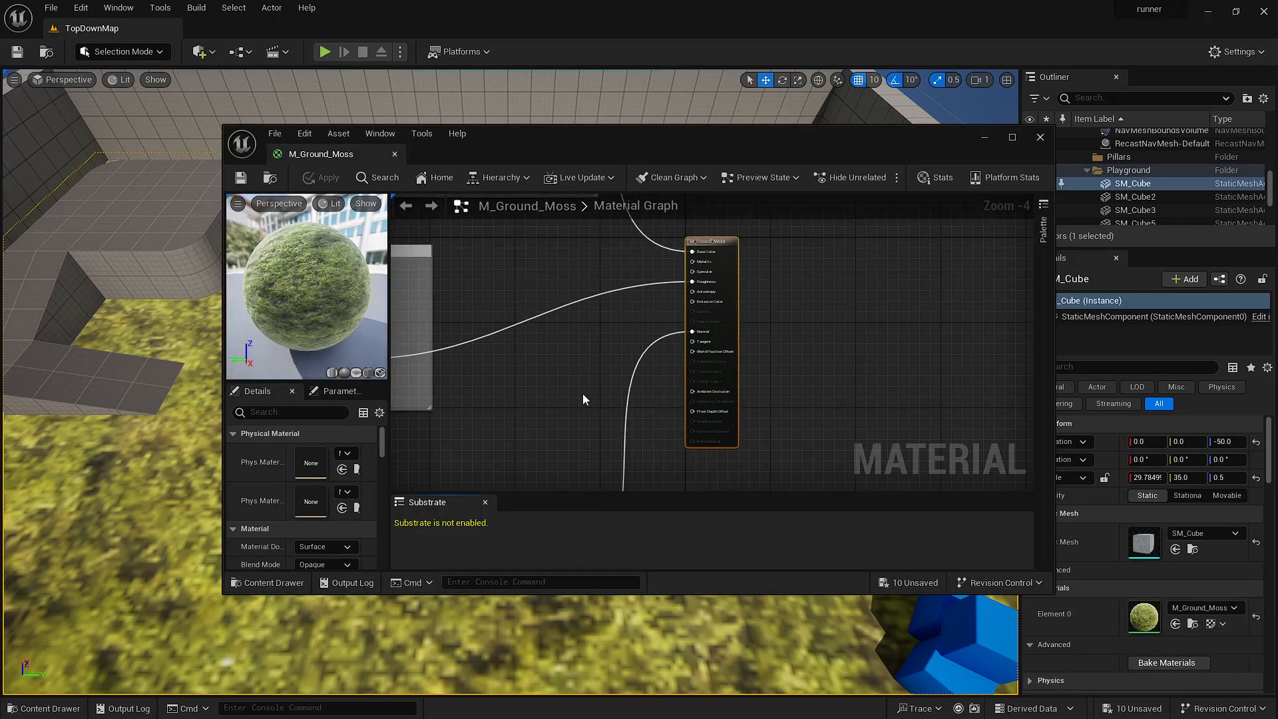
right_drag(526, 374, 884, 449)
scroll(884, 444, down, 8)
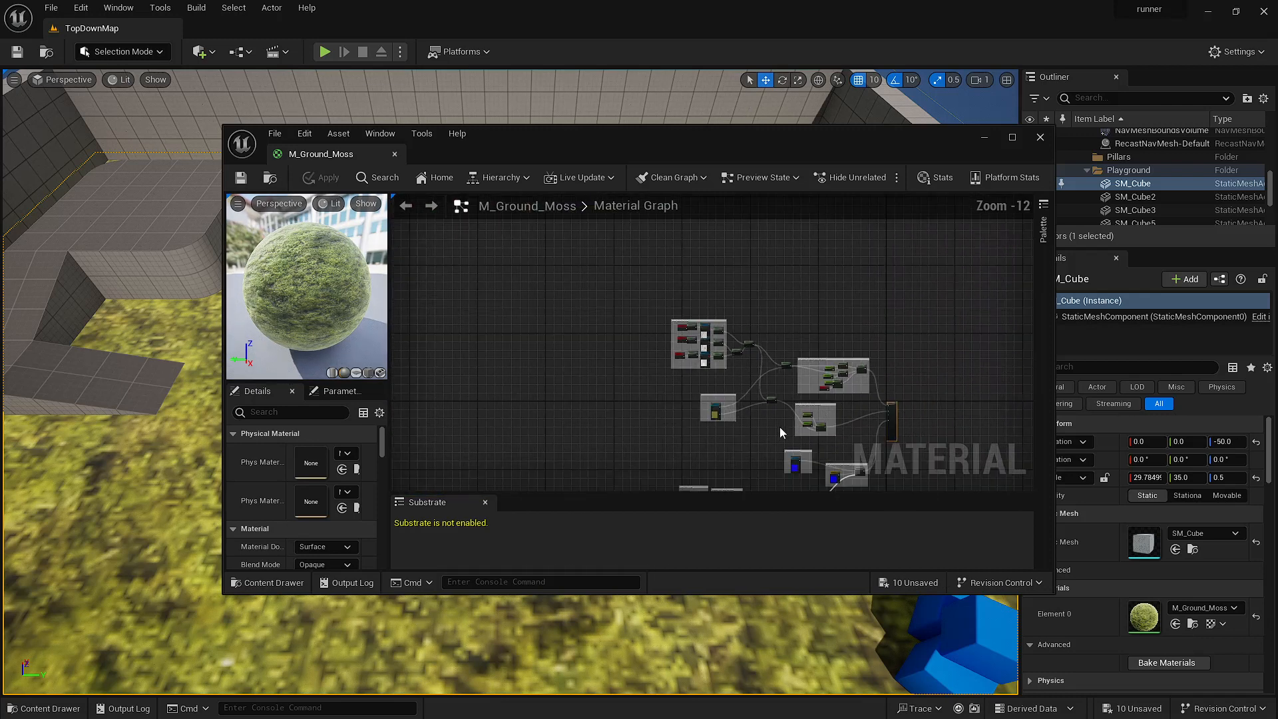
click(764, 437)
right_drag(766, 445, 759, 388)
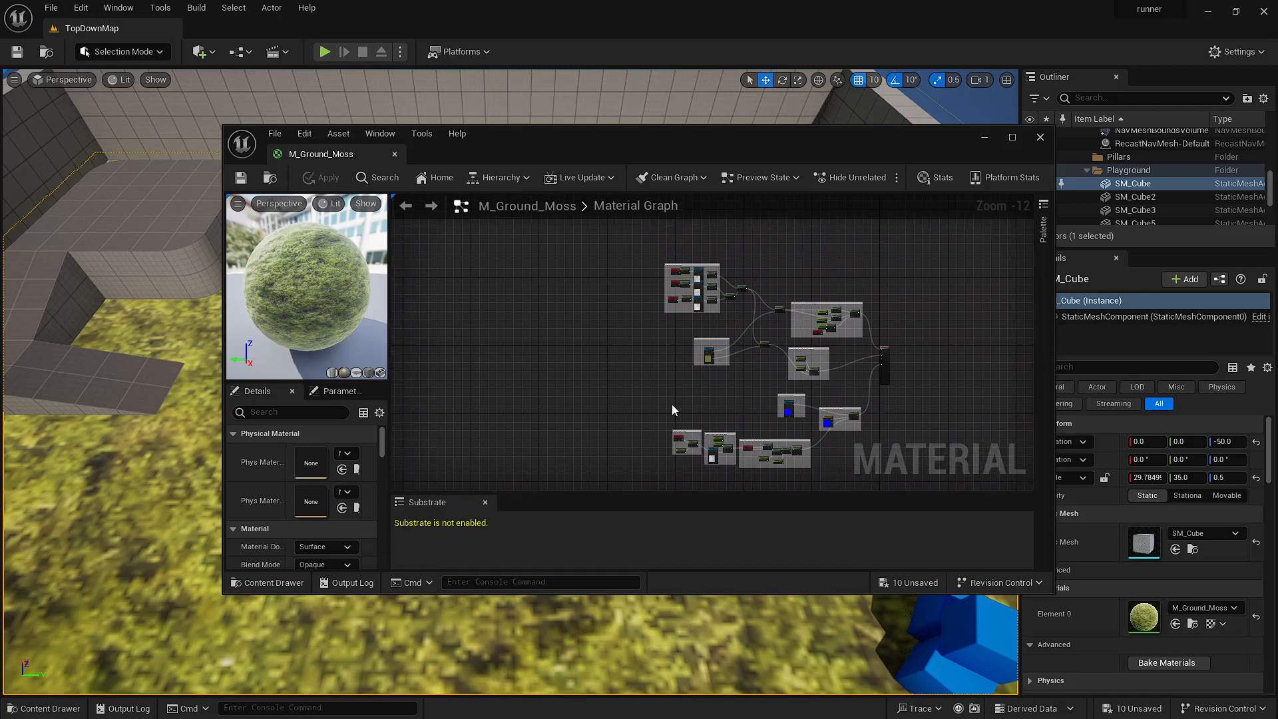
scroll(653, 308, up, 5)
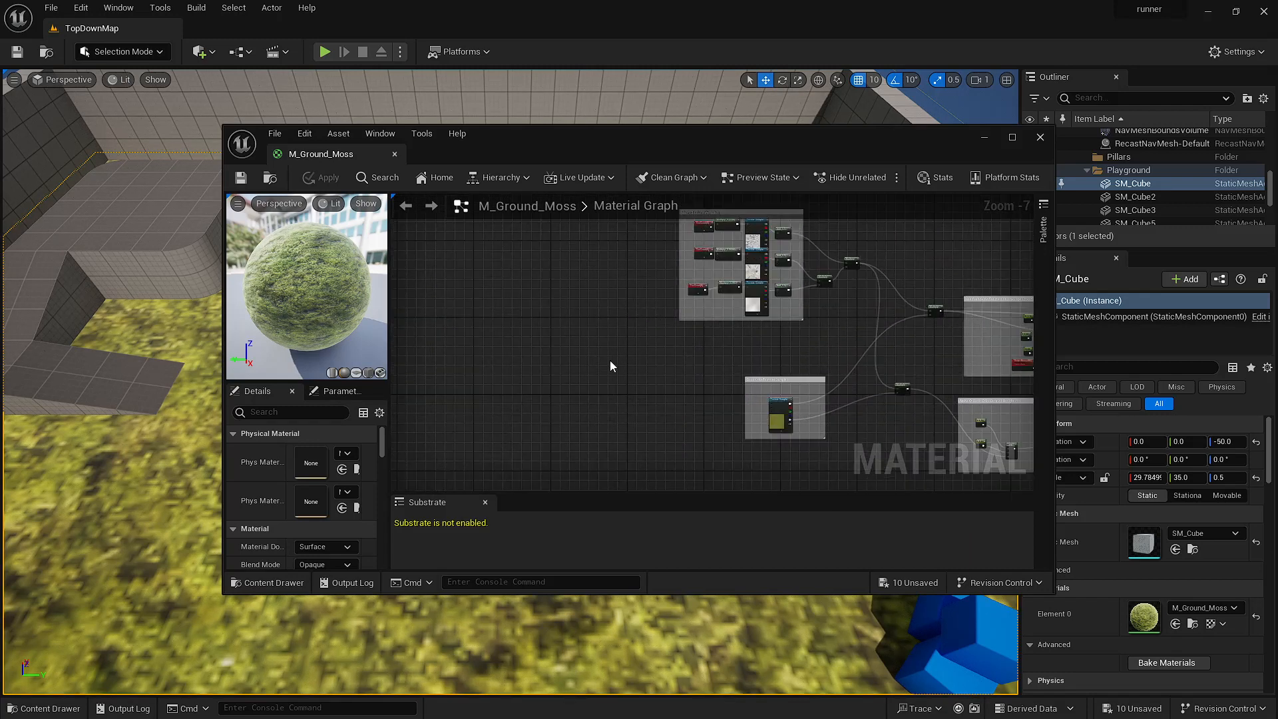
right_click(578, 321)
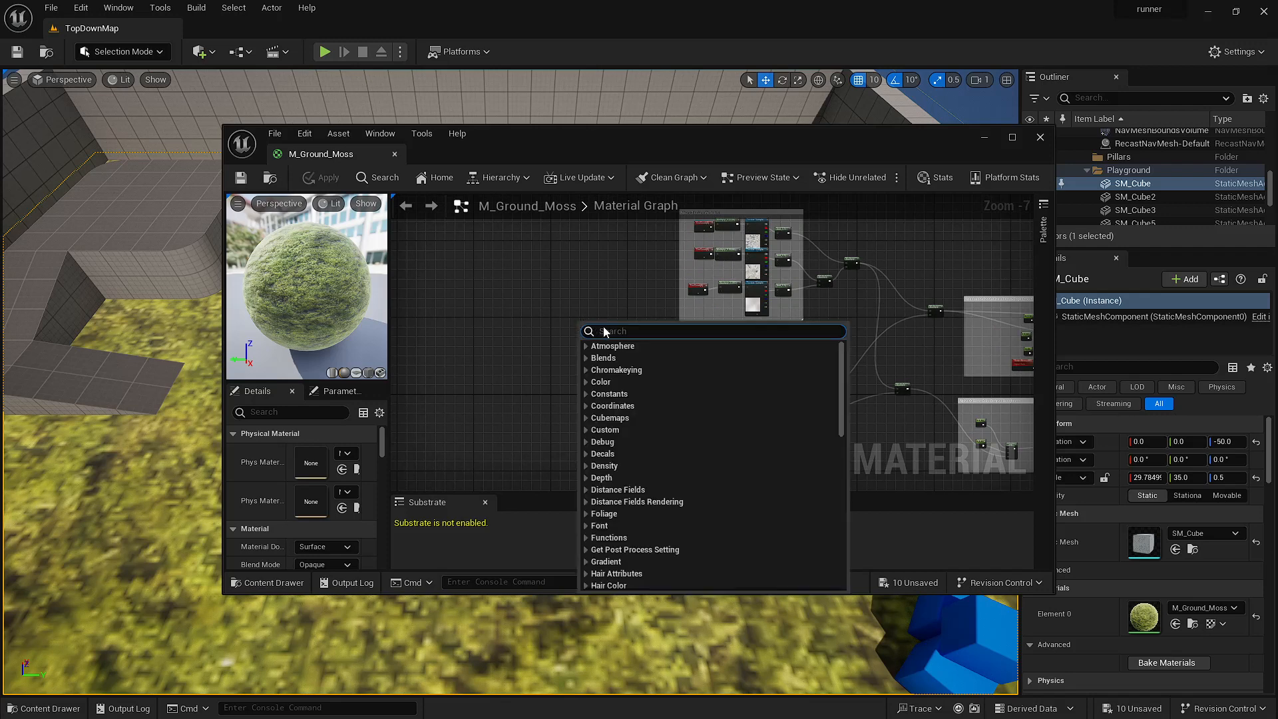
text(tex)
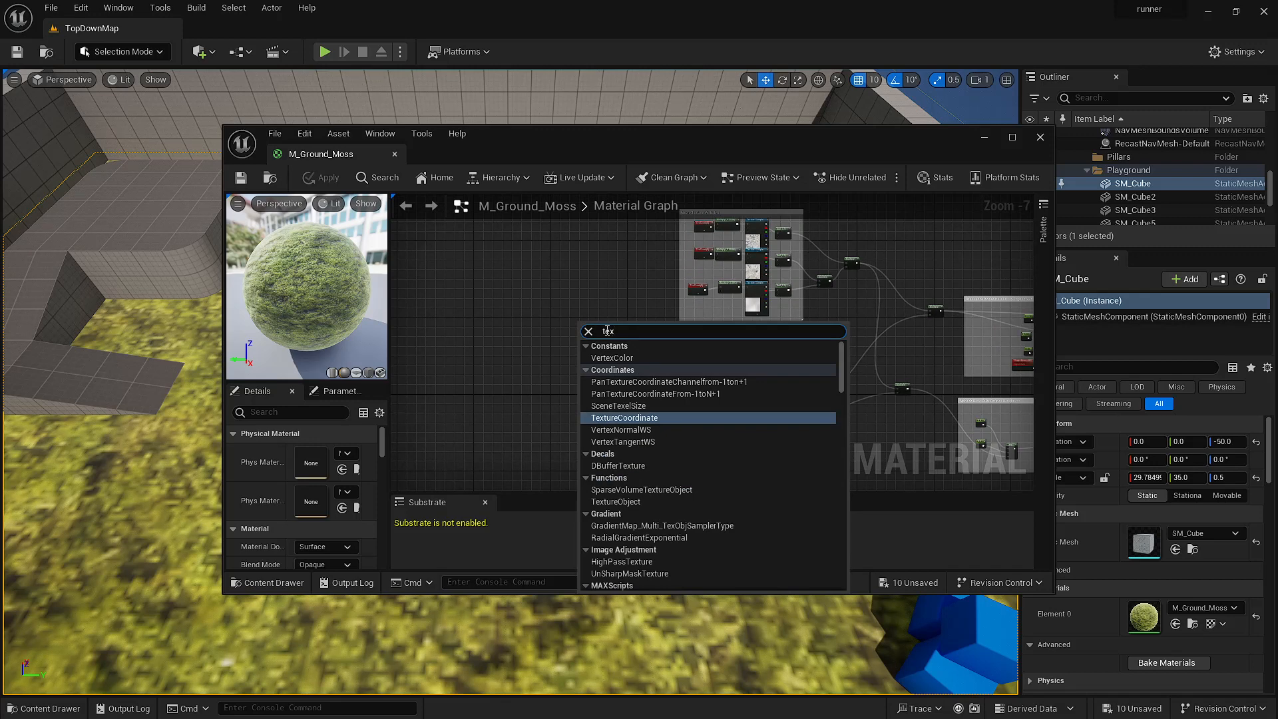
click(606, 419)
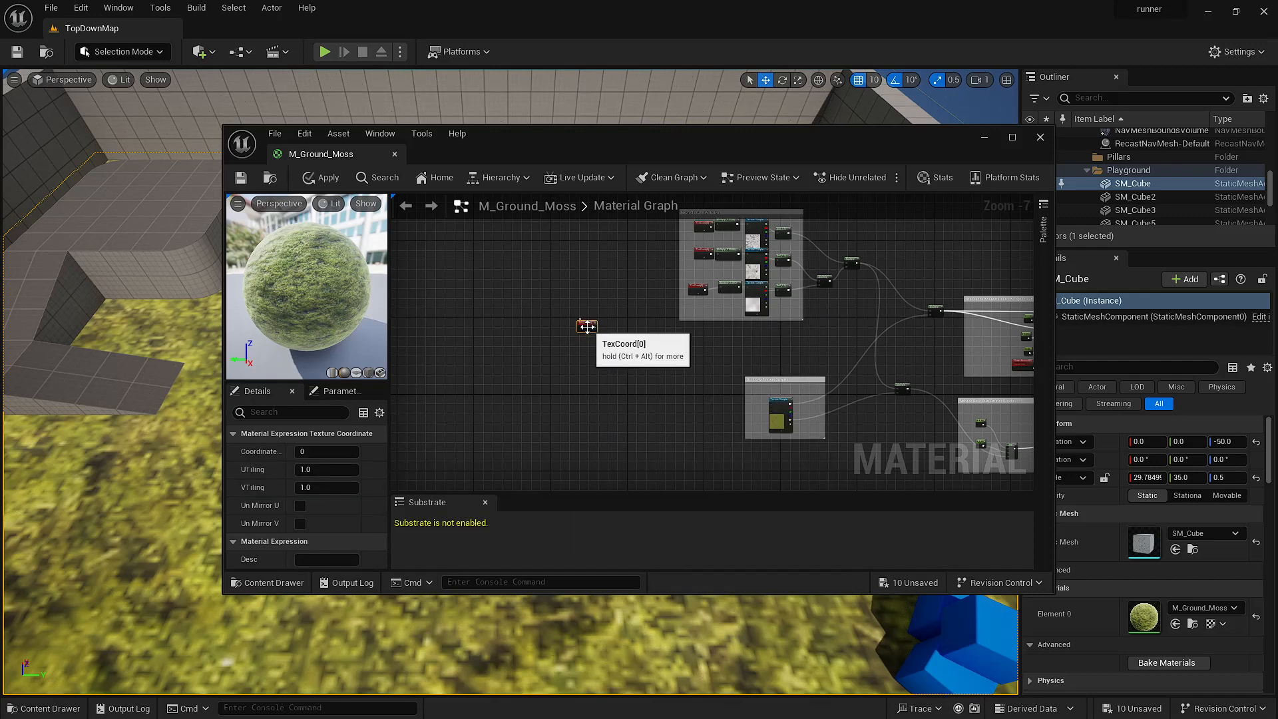
key(Delete)
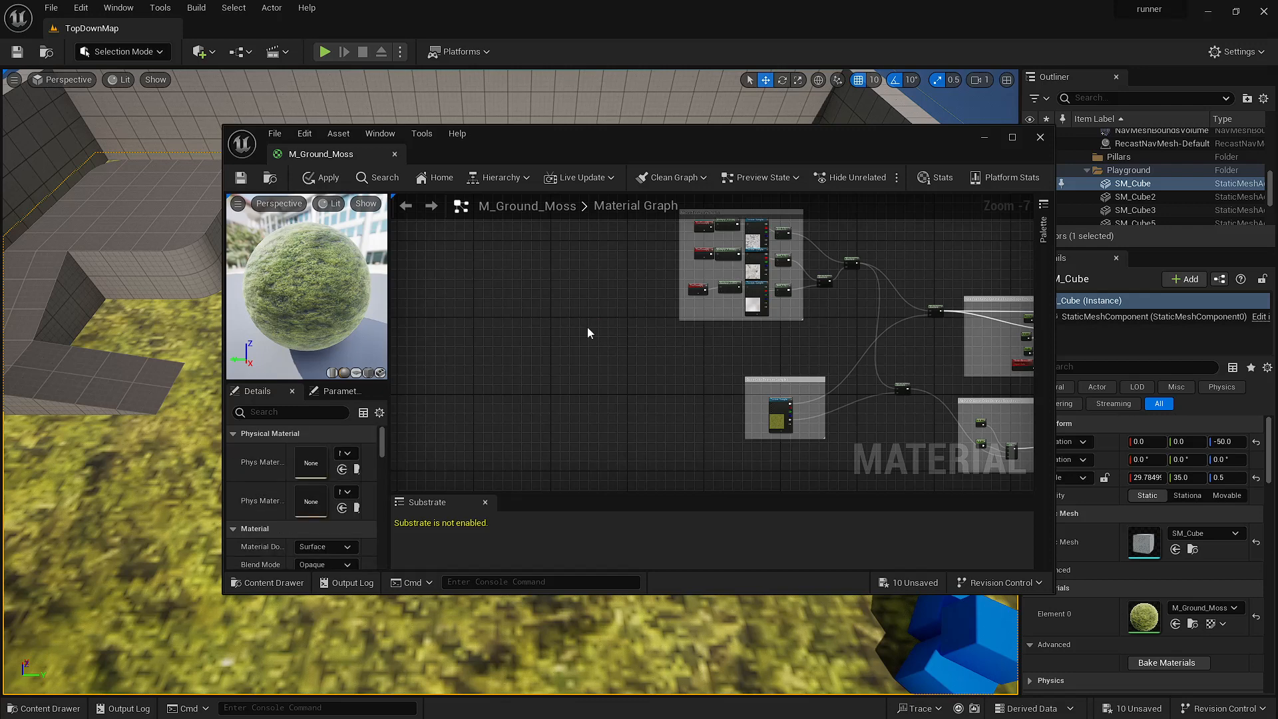
- Examine the Texture Sample node and its inputs in the BaseColorTextureSamples group
click(771, 411)
scroll(772, 412, up, 8)
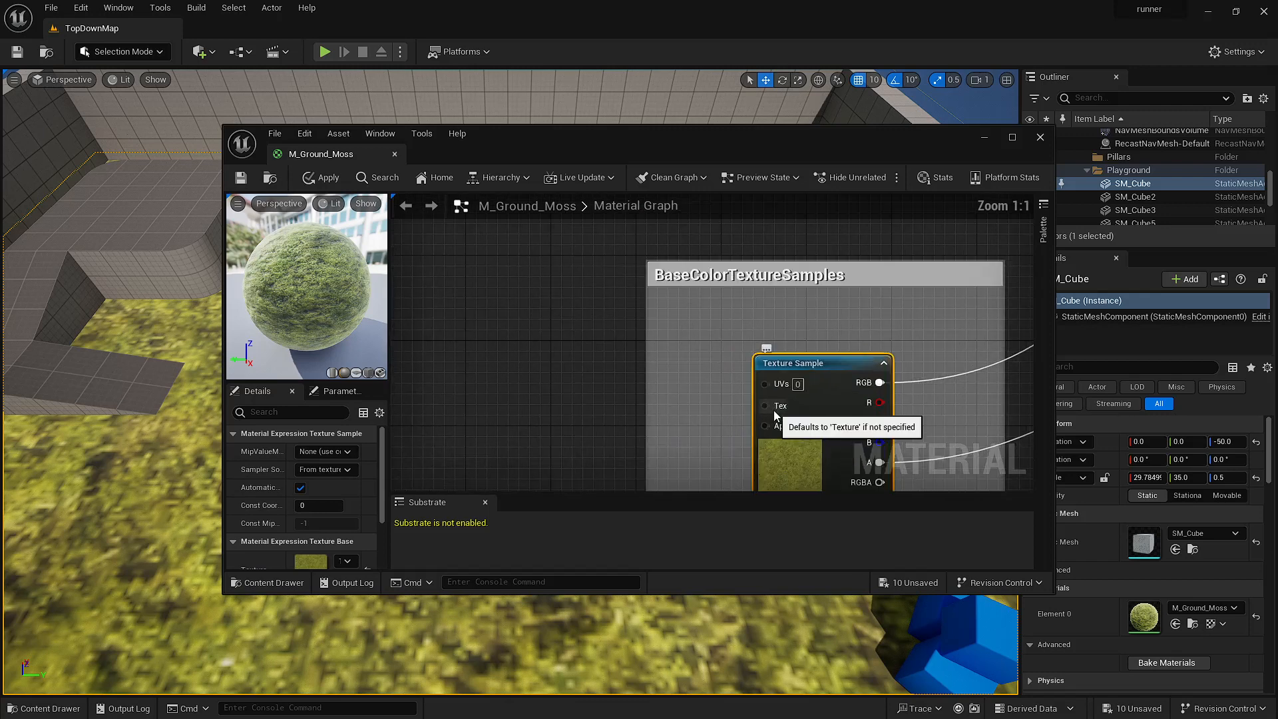
scroll(839, 456, down, 1)
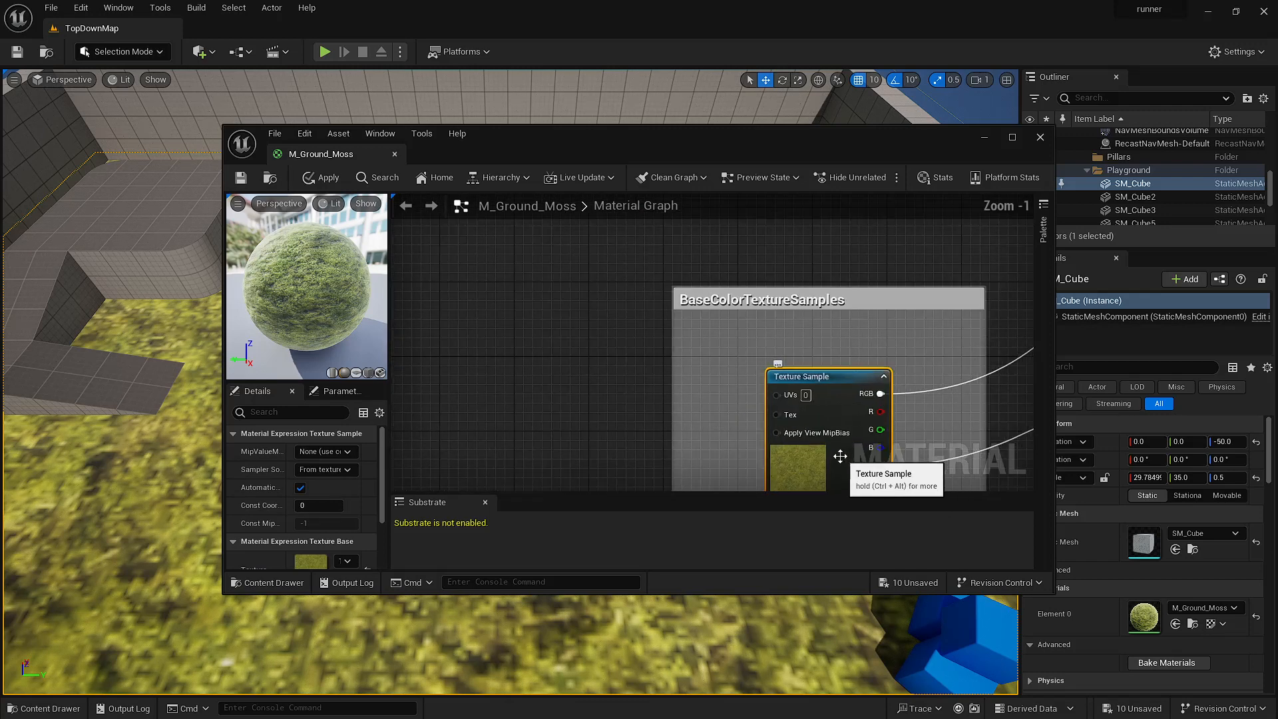
scroll(840, 456, down, 3)
click(781, 339)
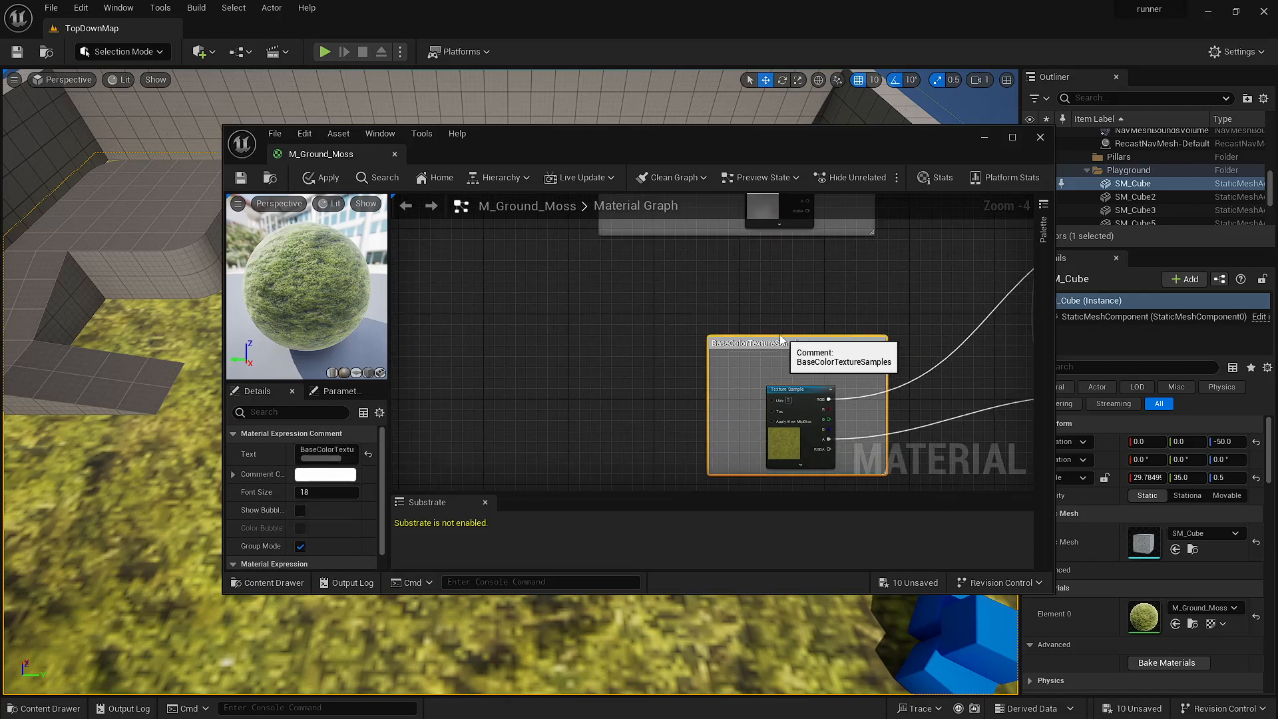
scroll(734, 401, up, 4)
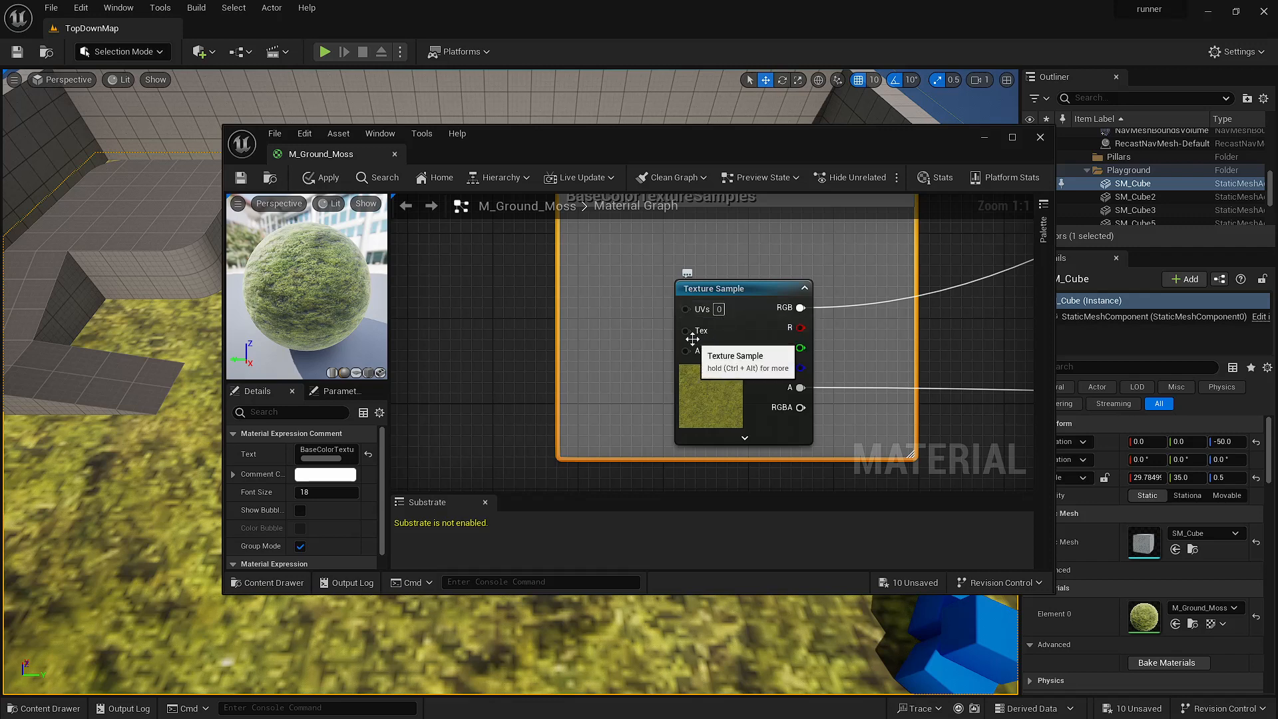
scroll(689, 313, down, 4)
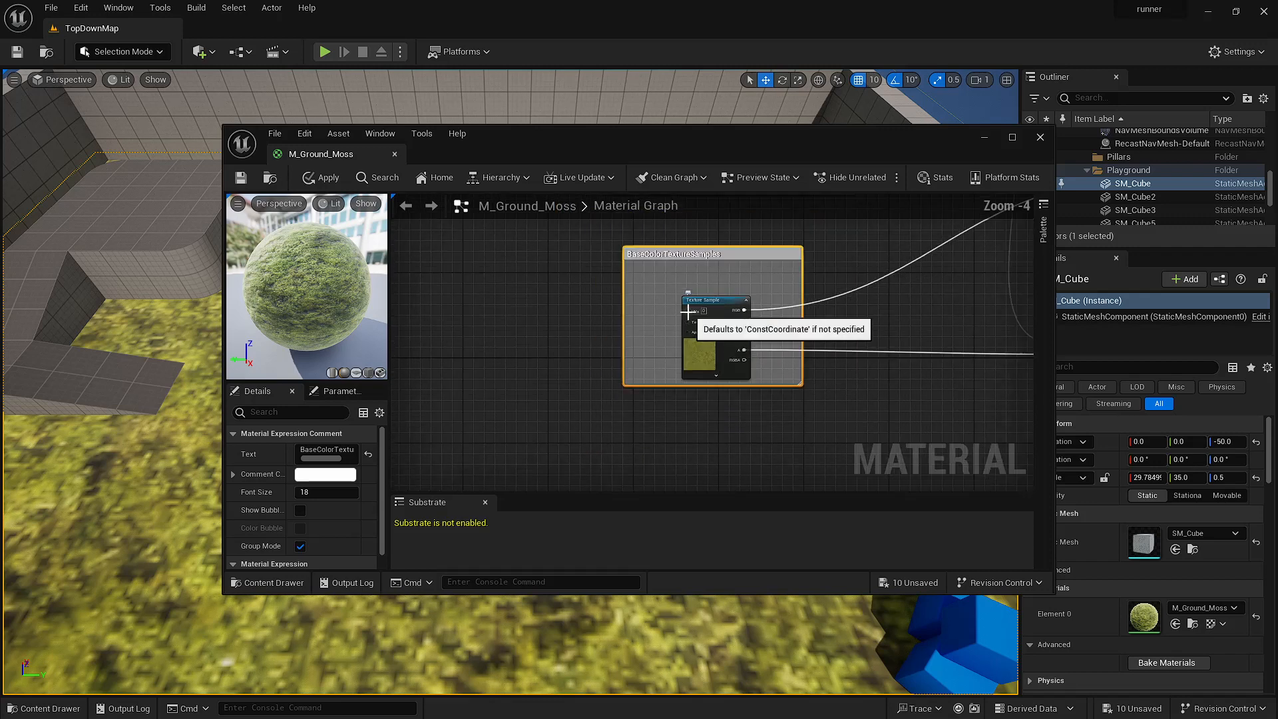
scroll(689, 310, down, 3)
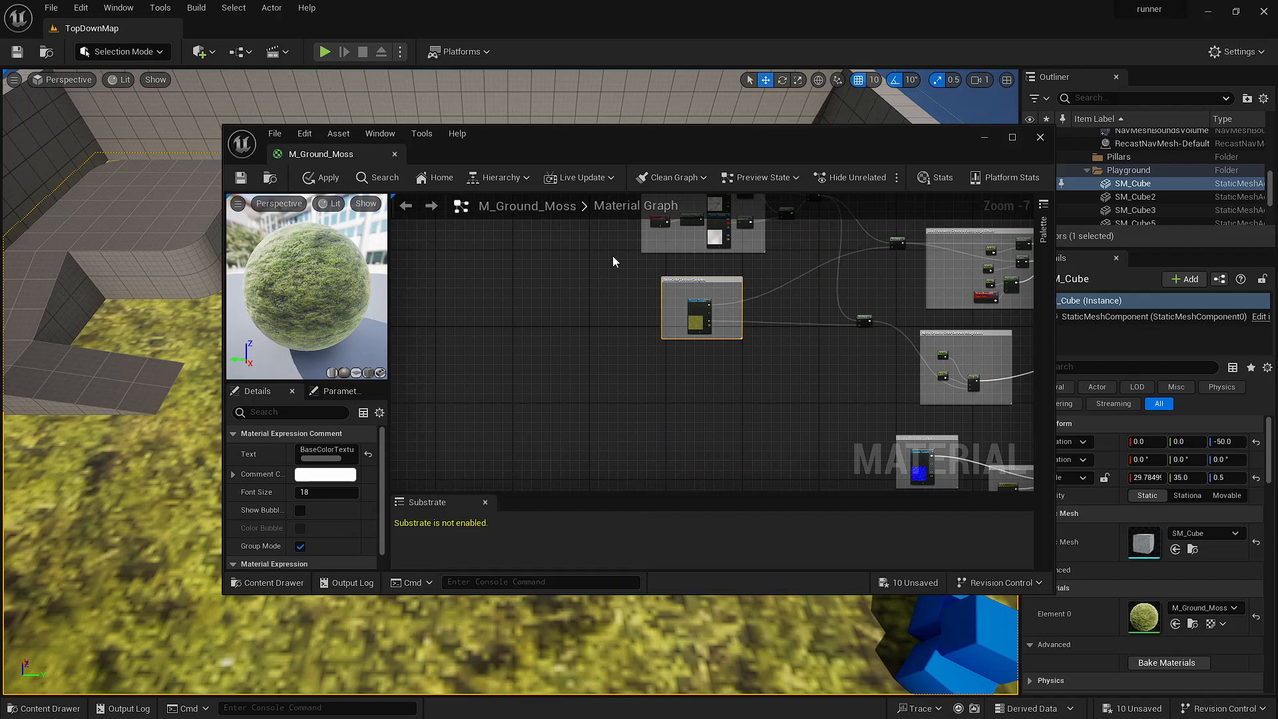
- Move the first TexCoord node in the Macro Texture Variation group clear of its Multiply node and set its UTiling and VTiling to 6
right_drag(598, 259, 654, 419)
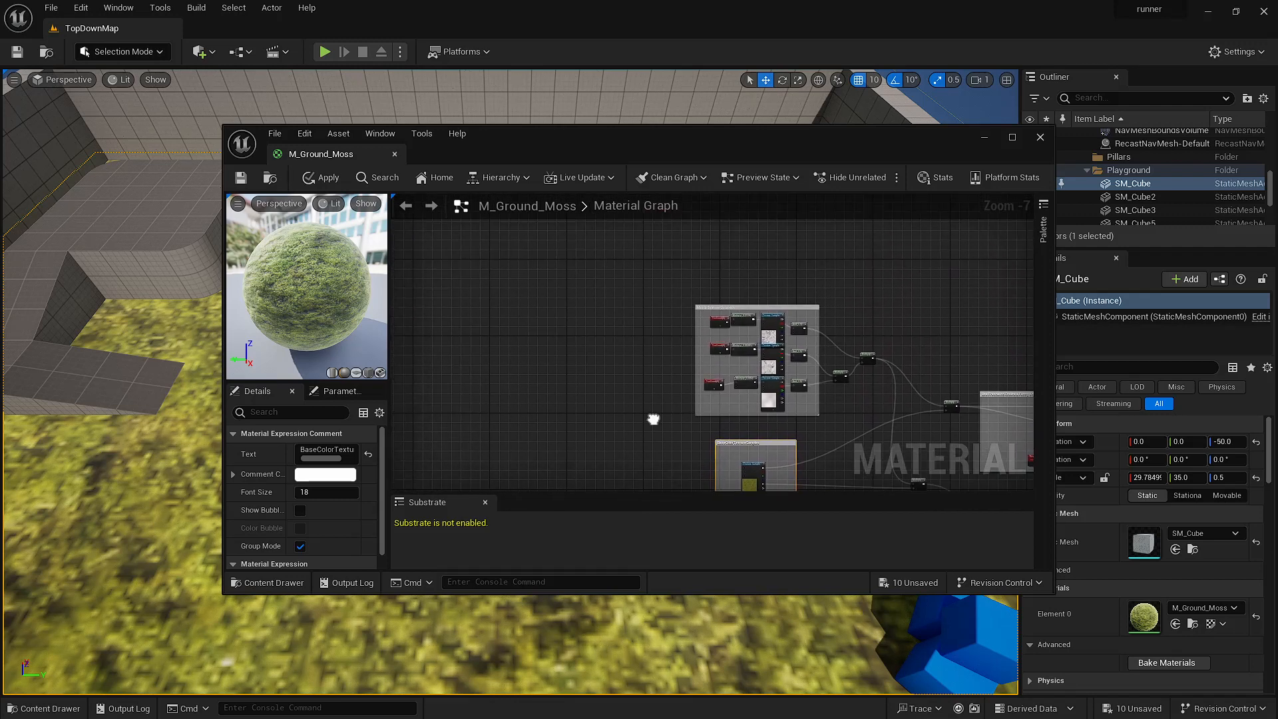
scroll(710, 329, up, 6)
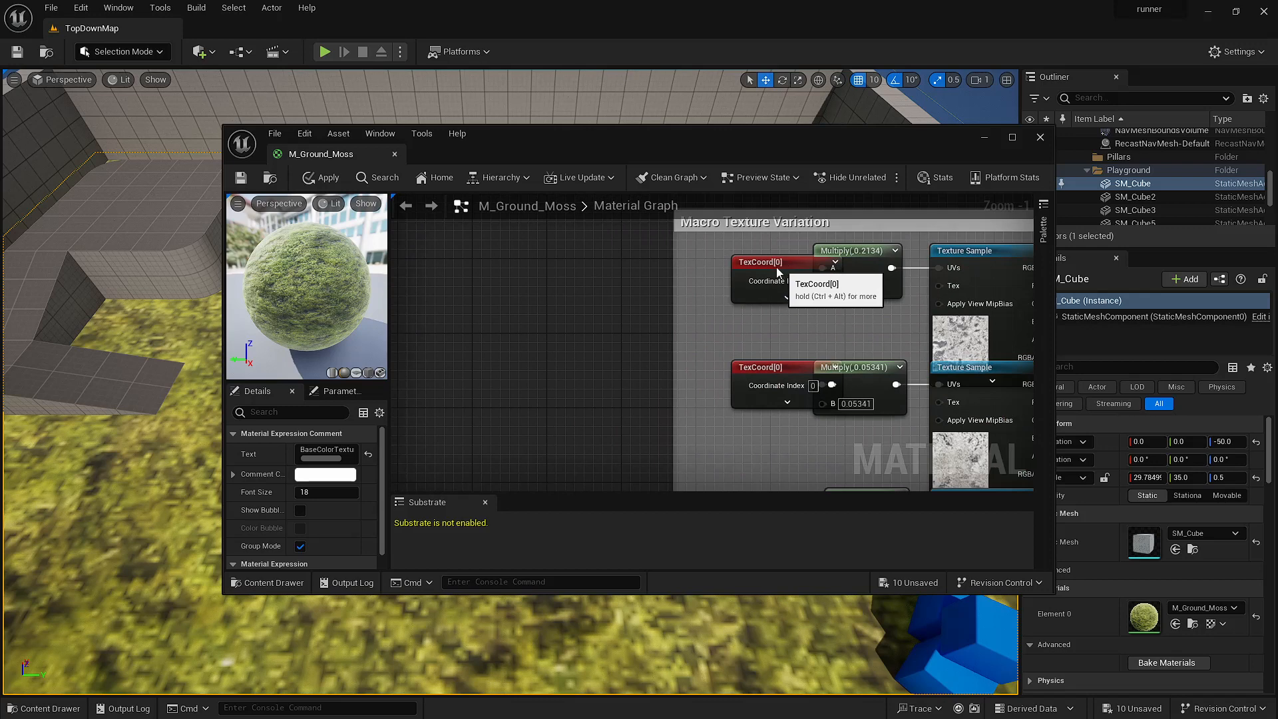
drag(777, 273, 733, 268)
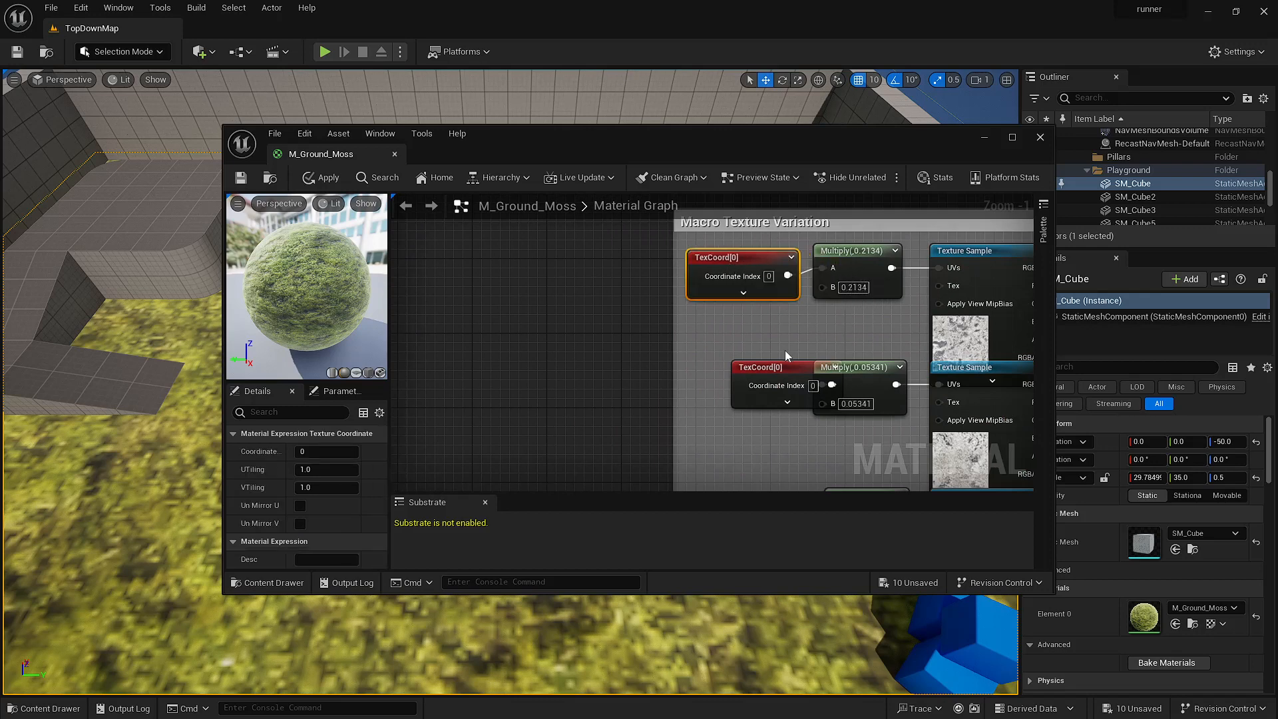
click(743, 292)
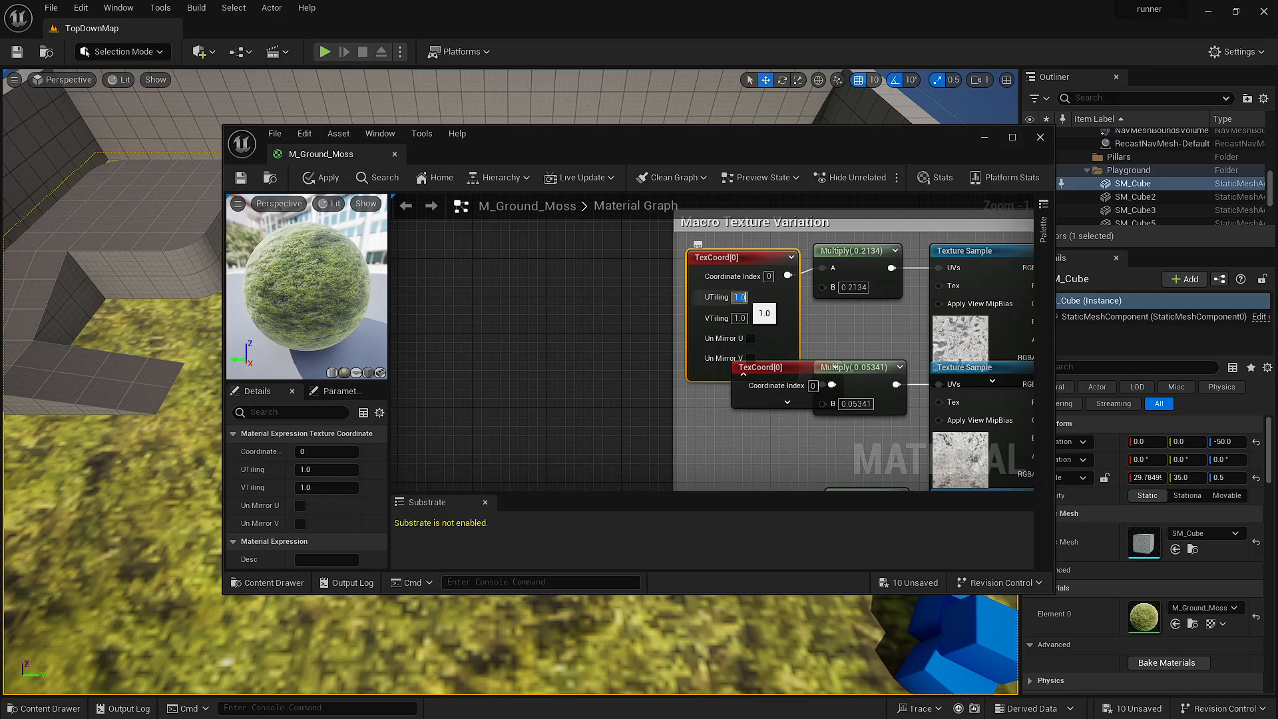
click(739, 296)
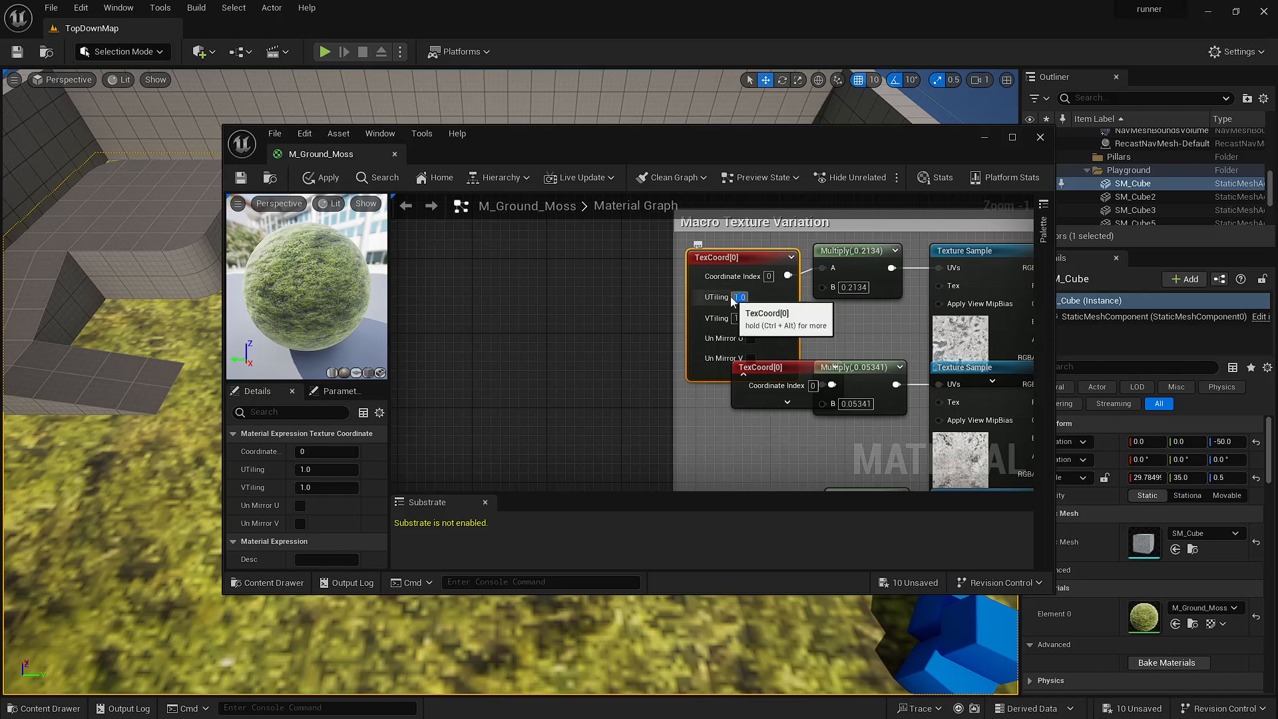
text(6)
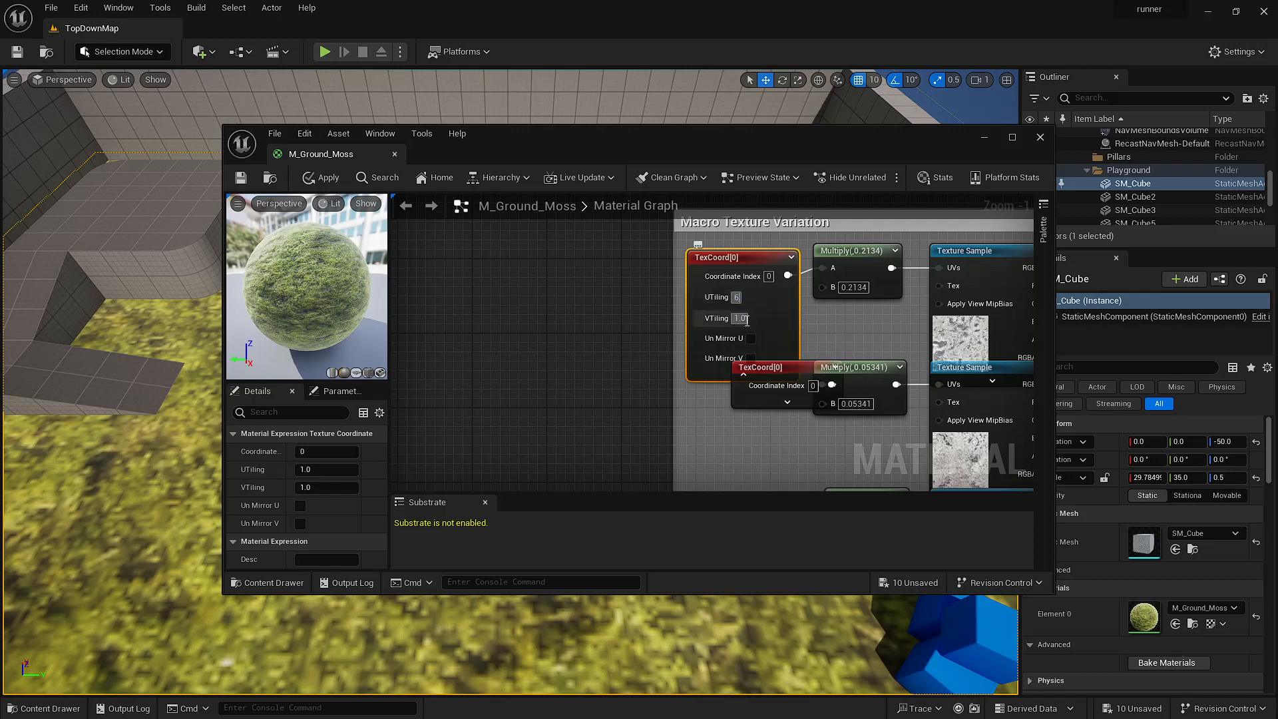
click(728, 319)
text(6)
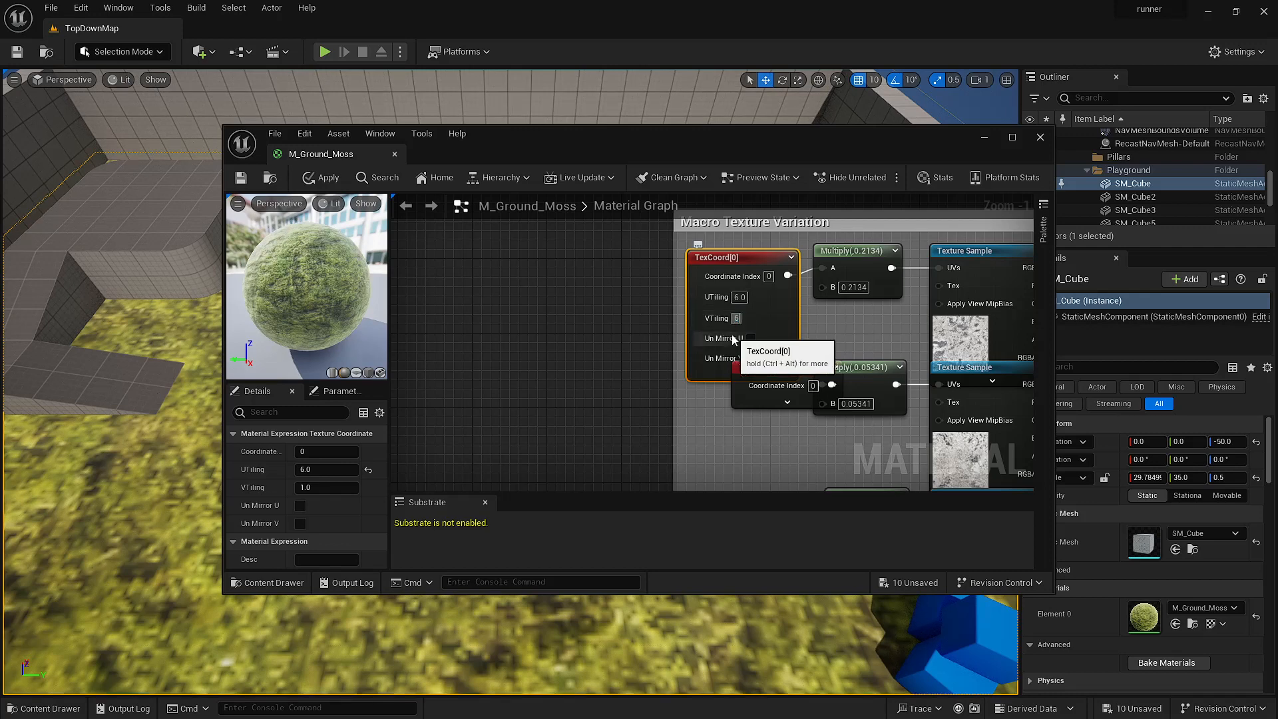
click(705, 400)
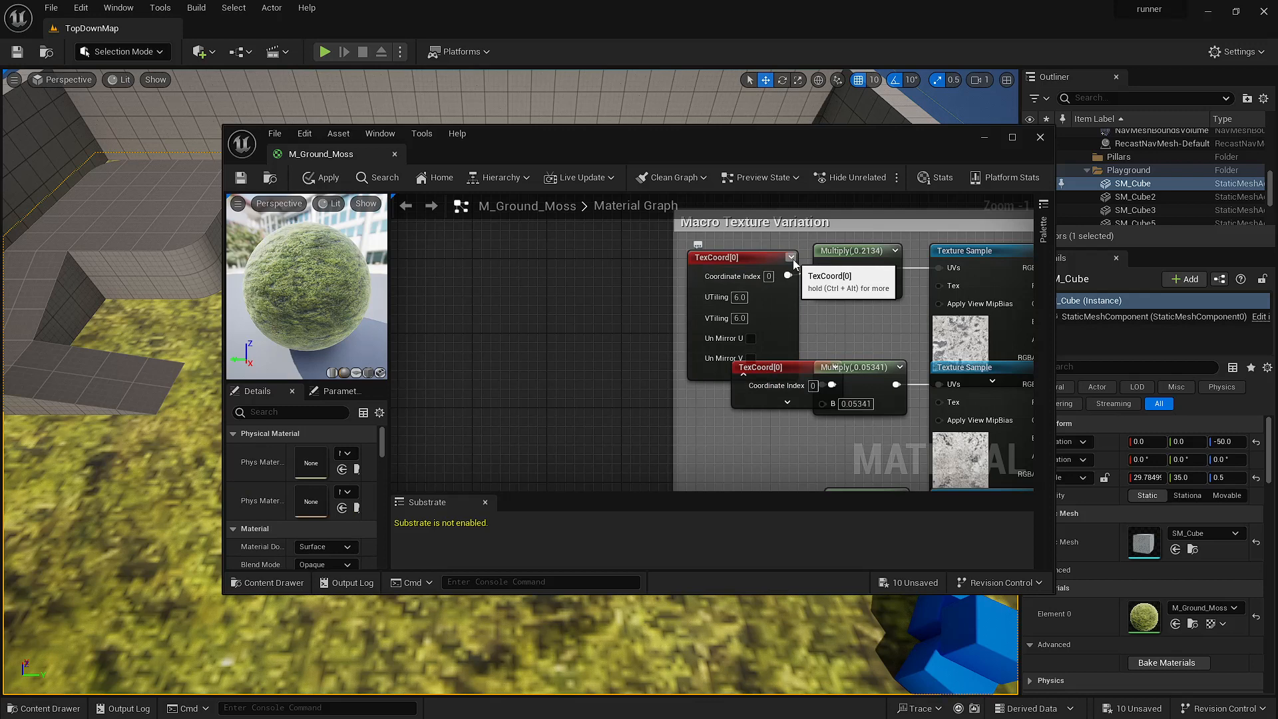
drag(793, 259, 776, 242)
click(812, 239)
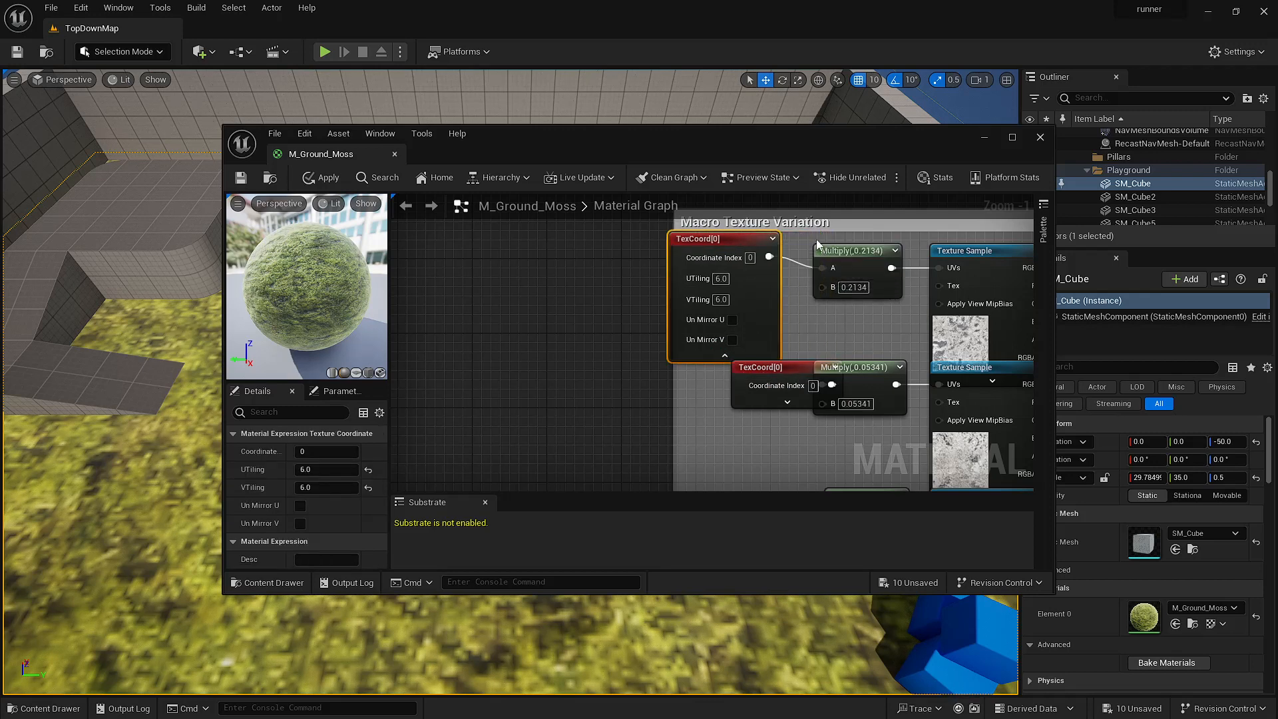
click(725, 356)
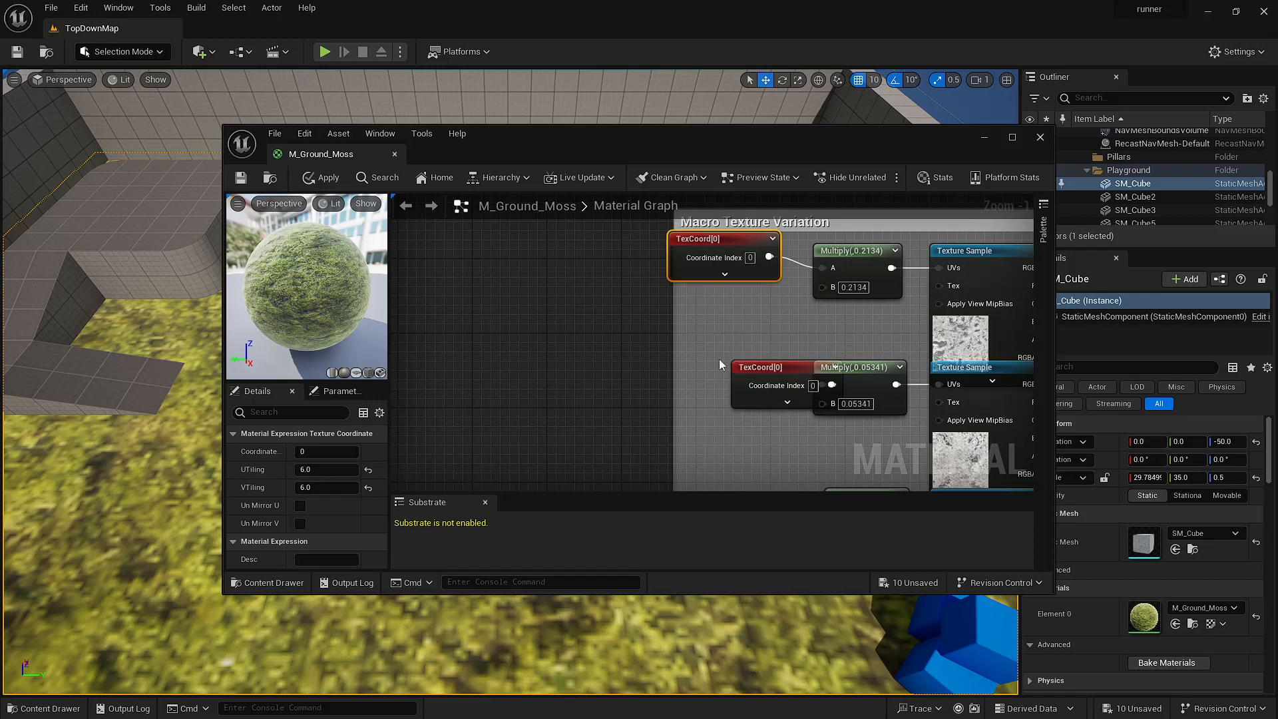
- Move the second Macro Texture Variation TexCoord node clear of its Multiply node and set its UTiling and VTiling to 6
drag(785, 368, 736, 328)
click(733, 358)
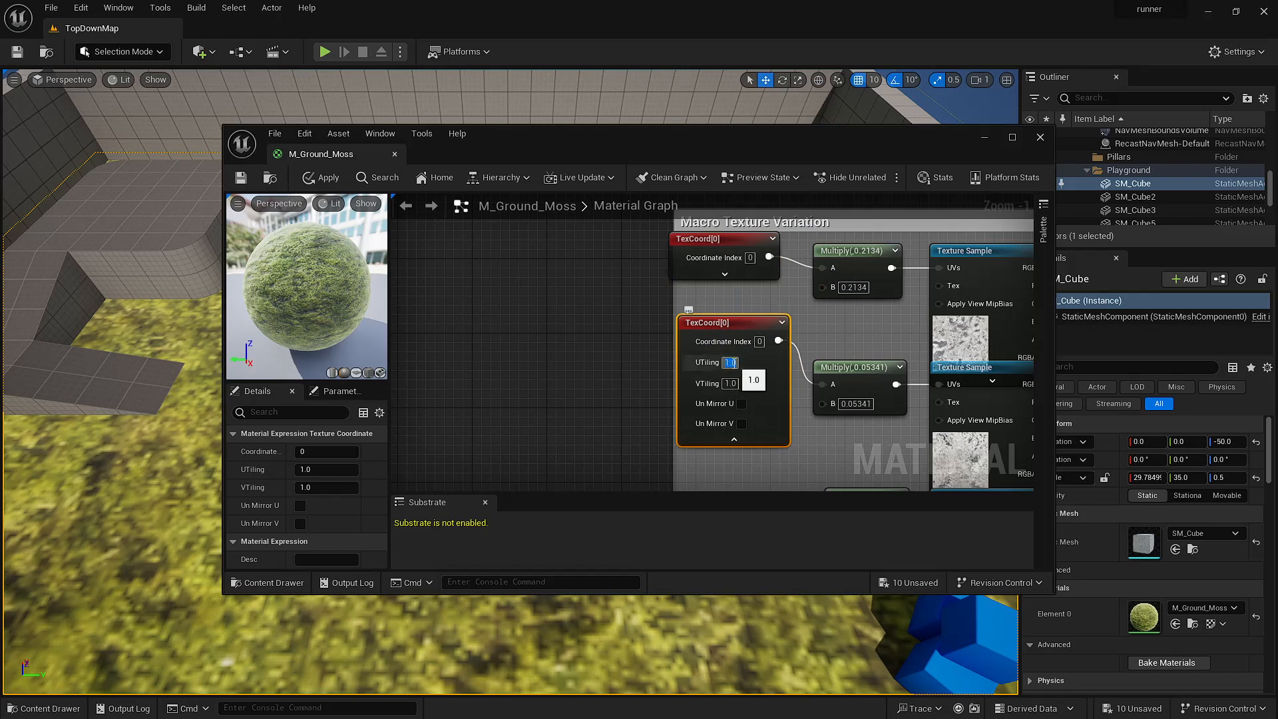
text(6)
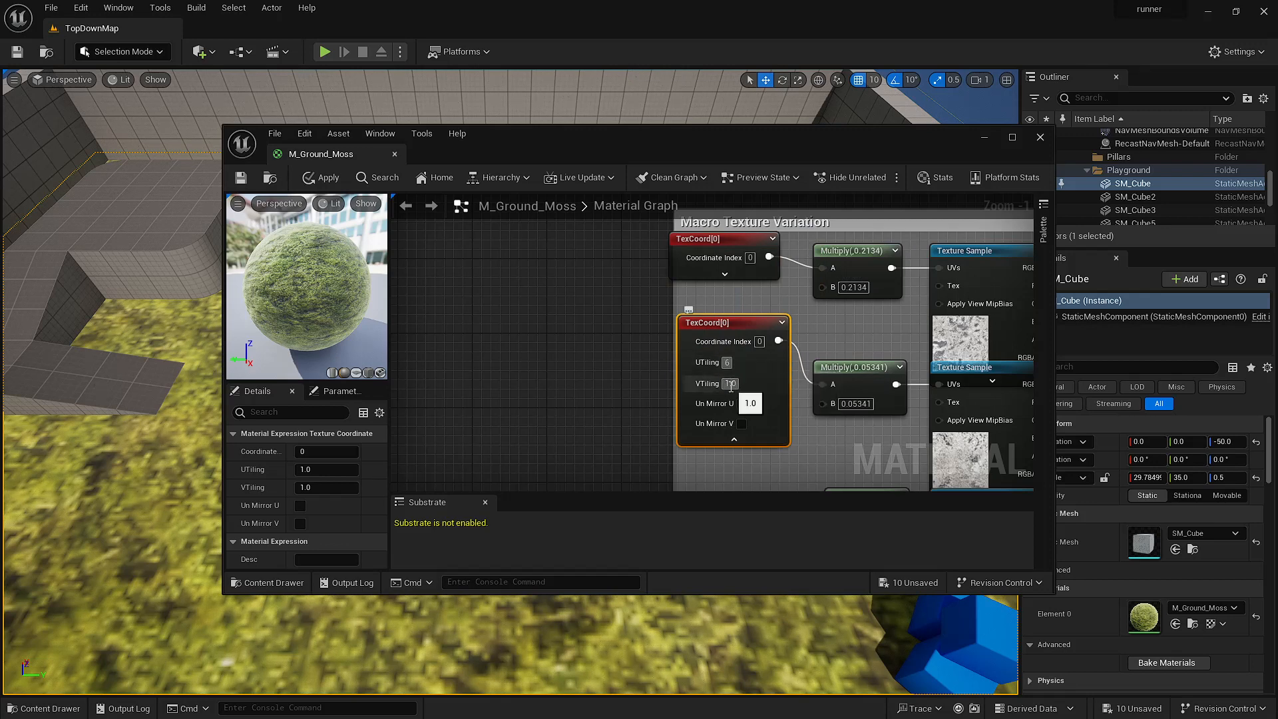
click(732, 384)
text(6)
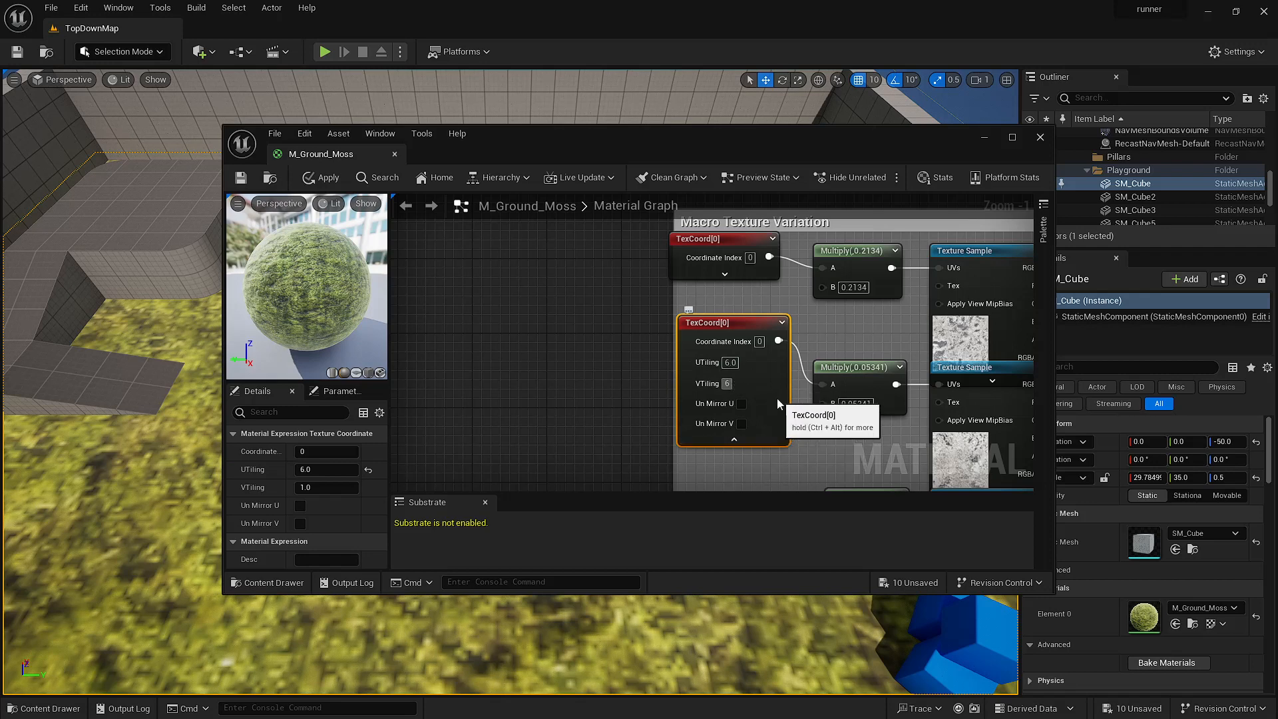
key(Return)
click(733, 440)
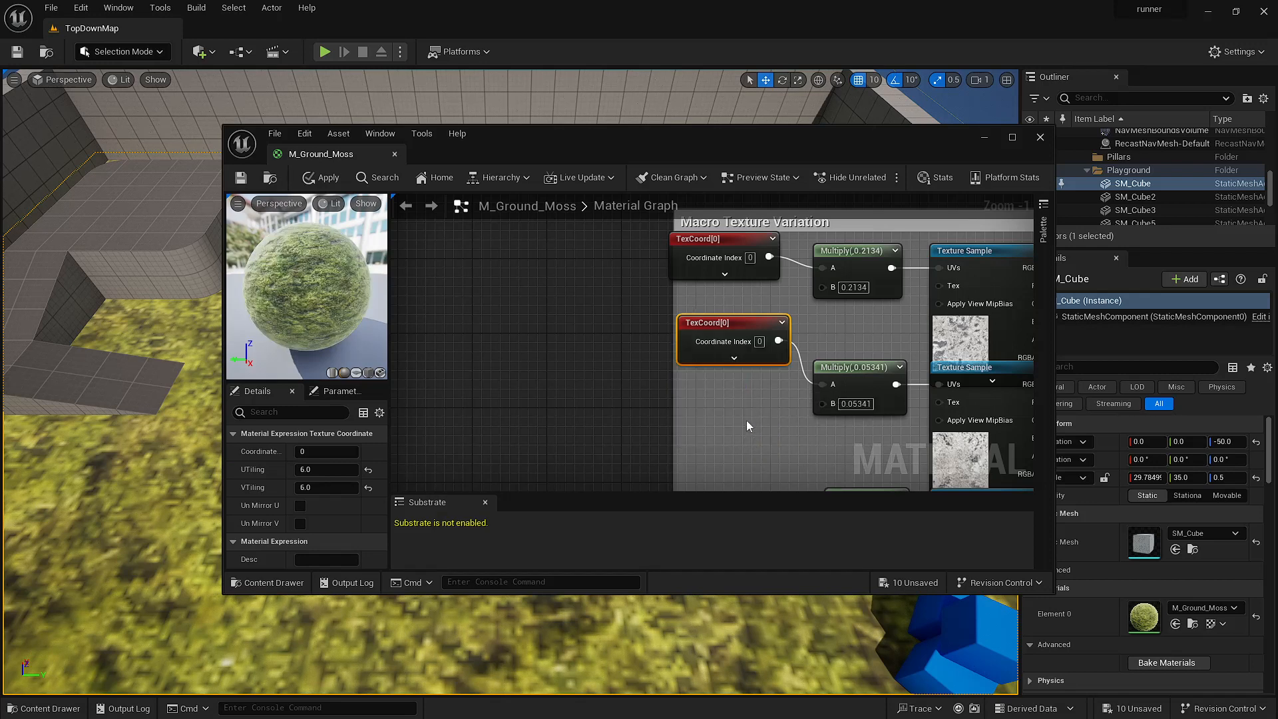
- Reposition the third Macro Texture Variation TexCoord node, set its UTiling and VTiling to 6, and apply the material changes
scroll(747, 426, down, 3)
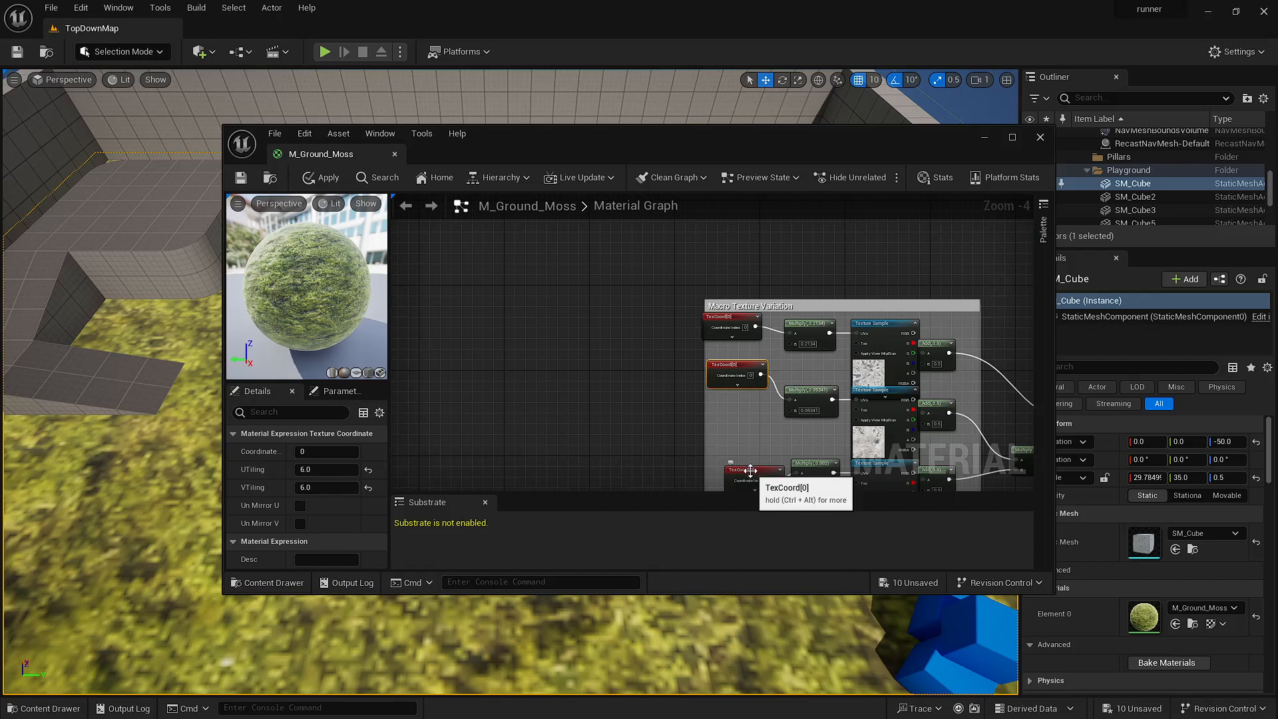
drag(750, 471, 733, 430)
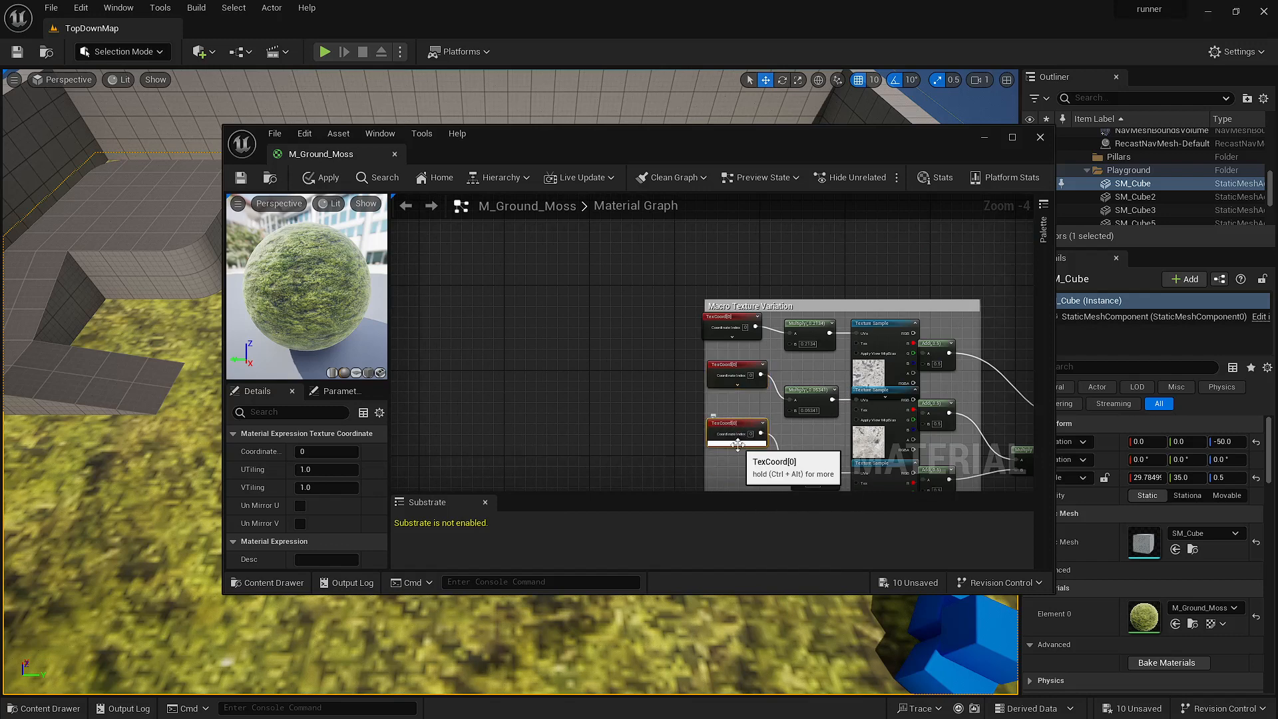
scroll(739, 448, down, 2)
scroll(739, 447, up, 4)
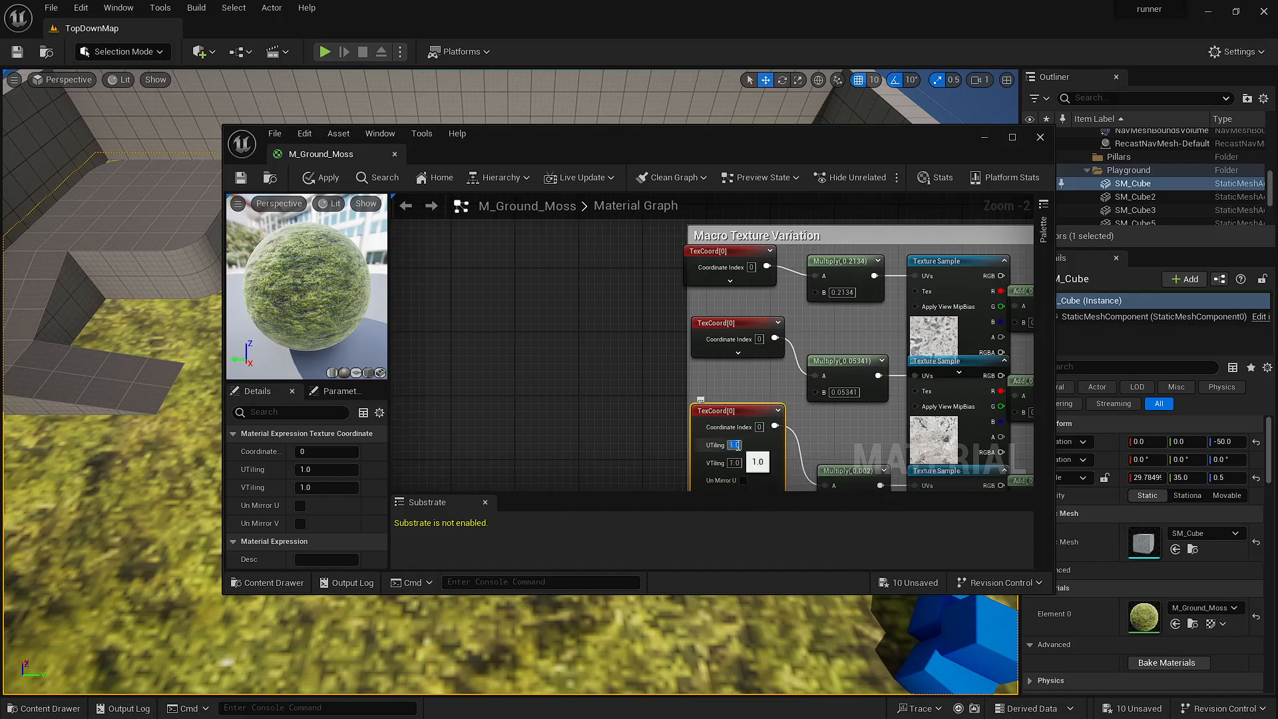
text(6)
click(734, 462)
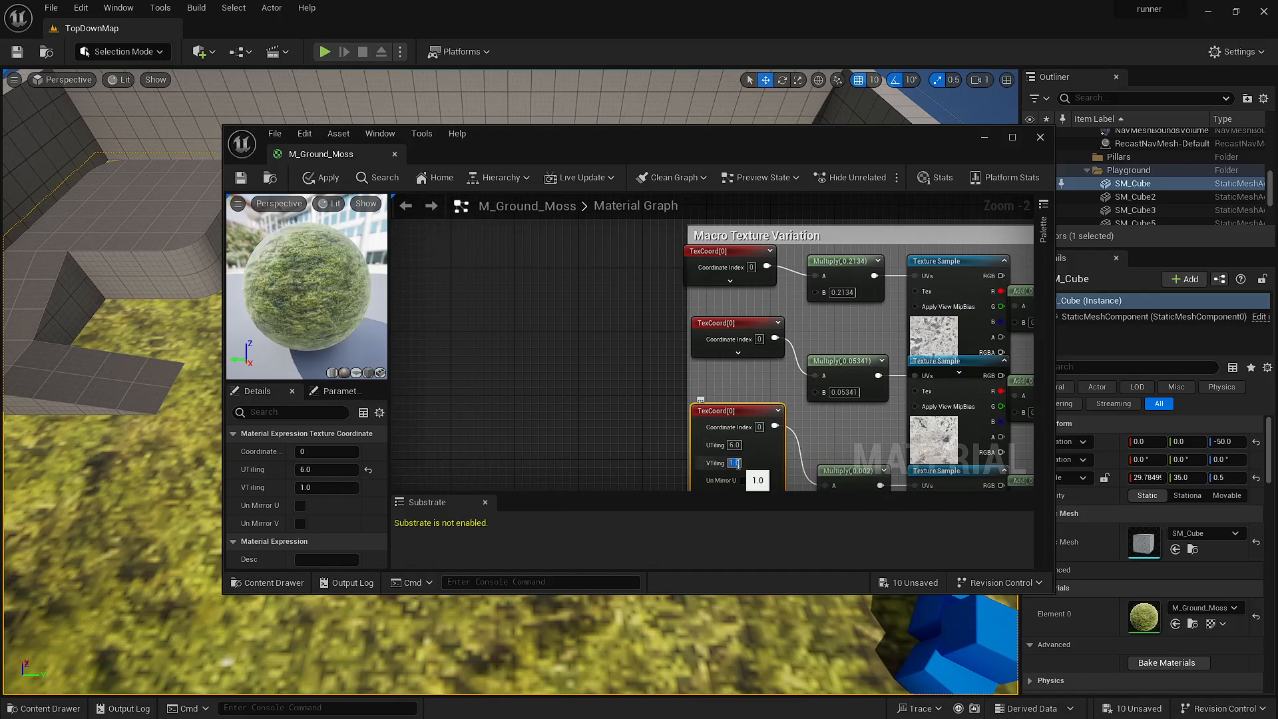
text(6)
key(Return)
scroll(738, 466, down, 3)
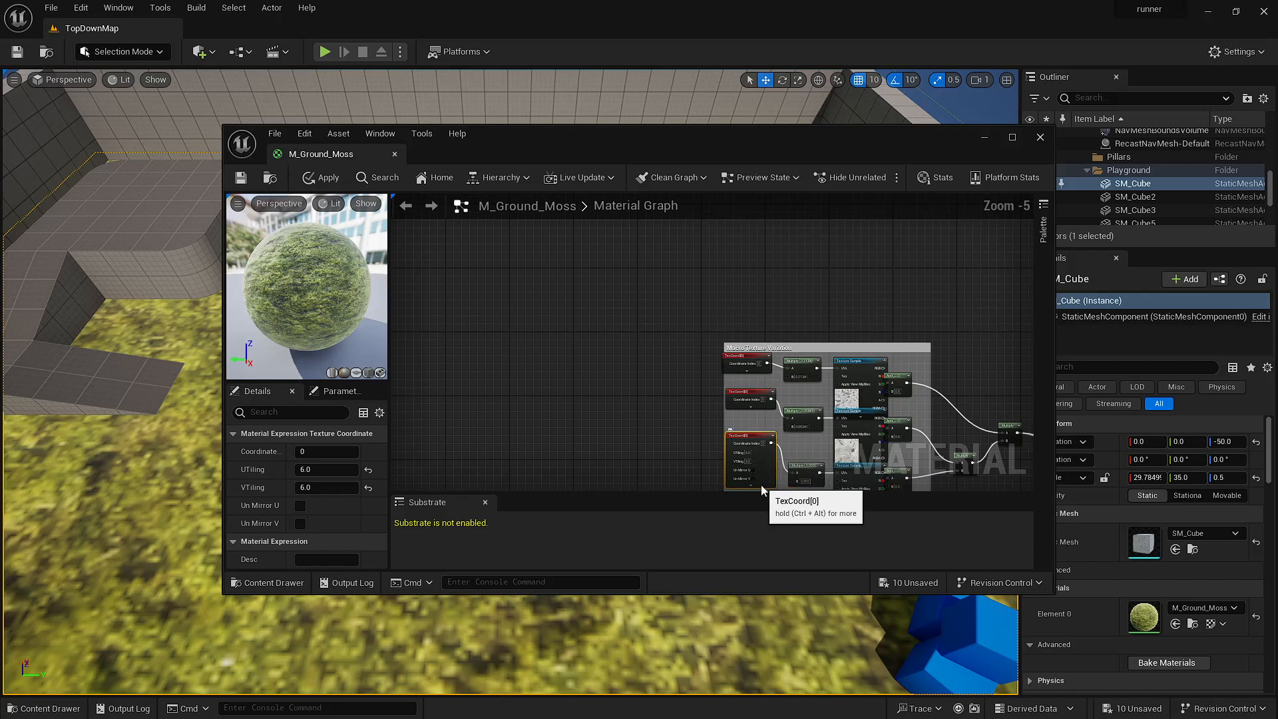
click(751, 485)
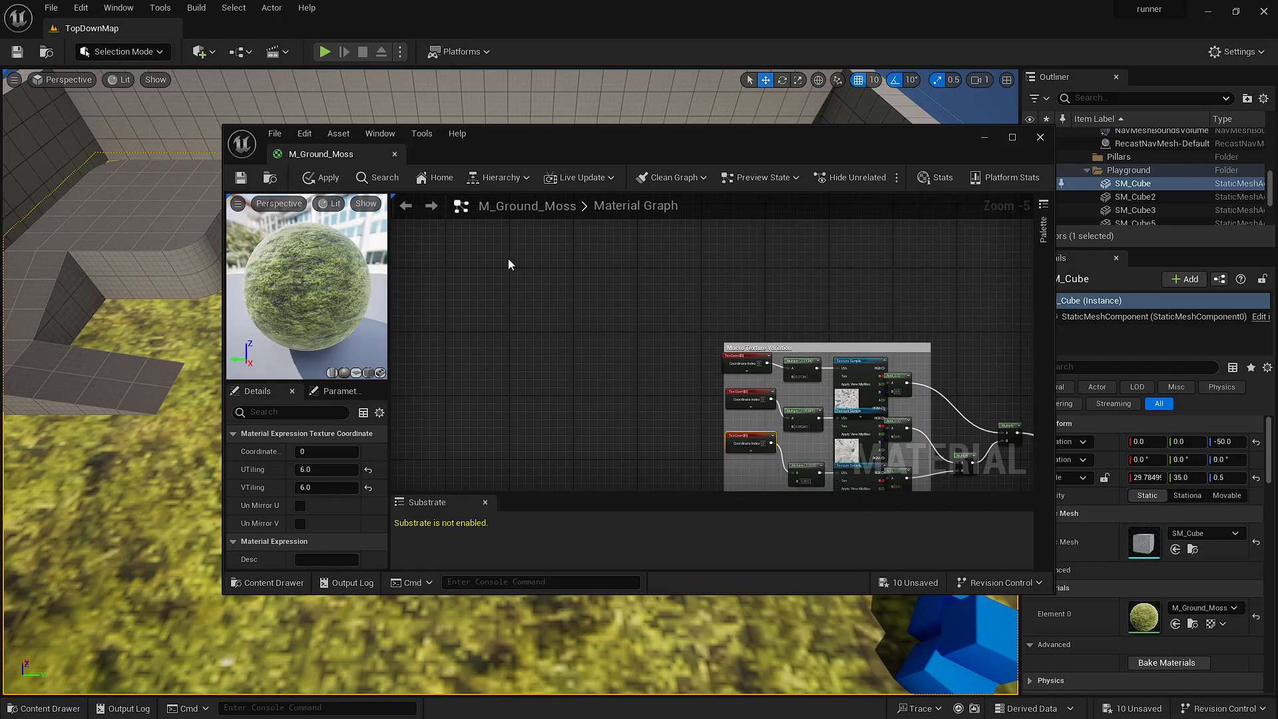
click(325, 179)
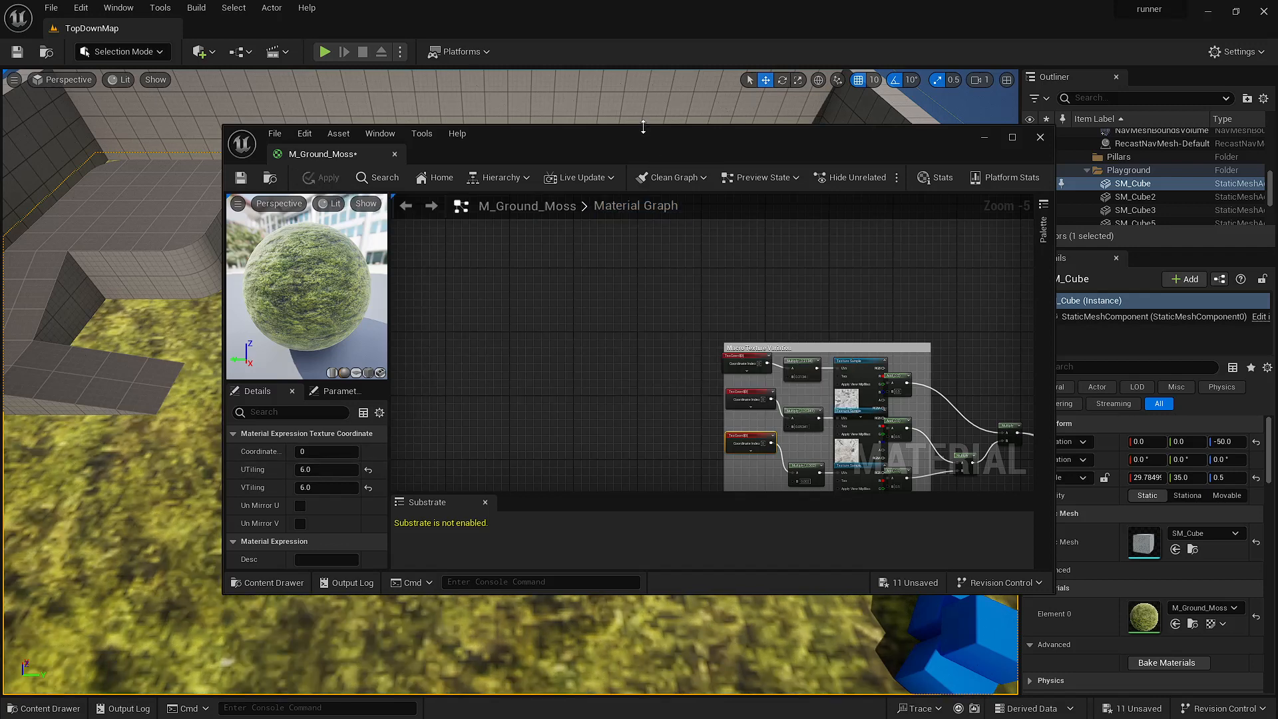
- Set UTiling and VTiling of the third Macro Texture Variation TexCoord node to 12, shift the node up slightly, and collapse it
drag(636, 135, 586, 158)
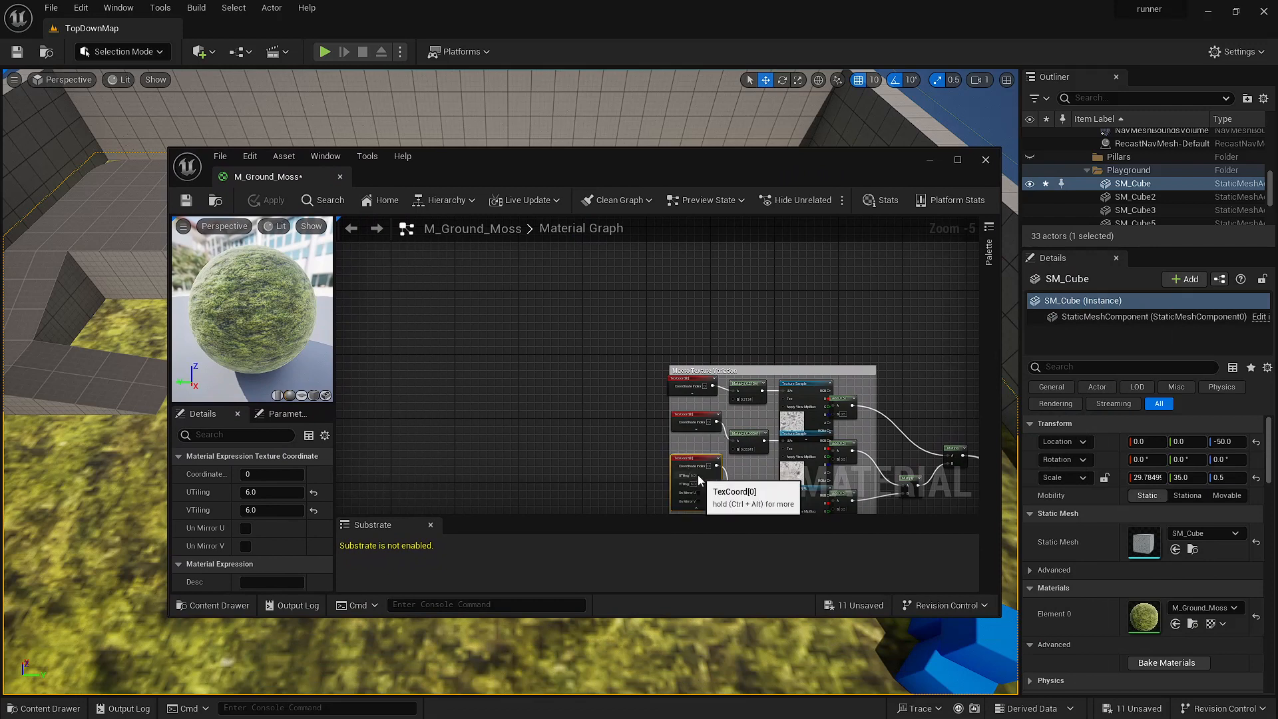
scroll(693, 492, up, 6)
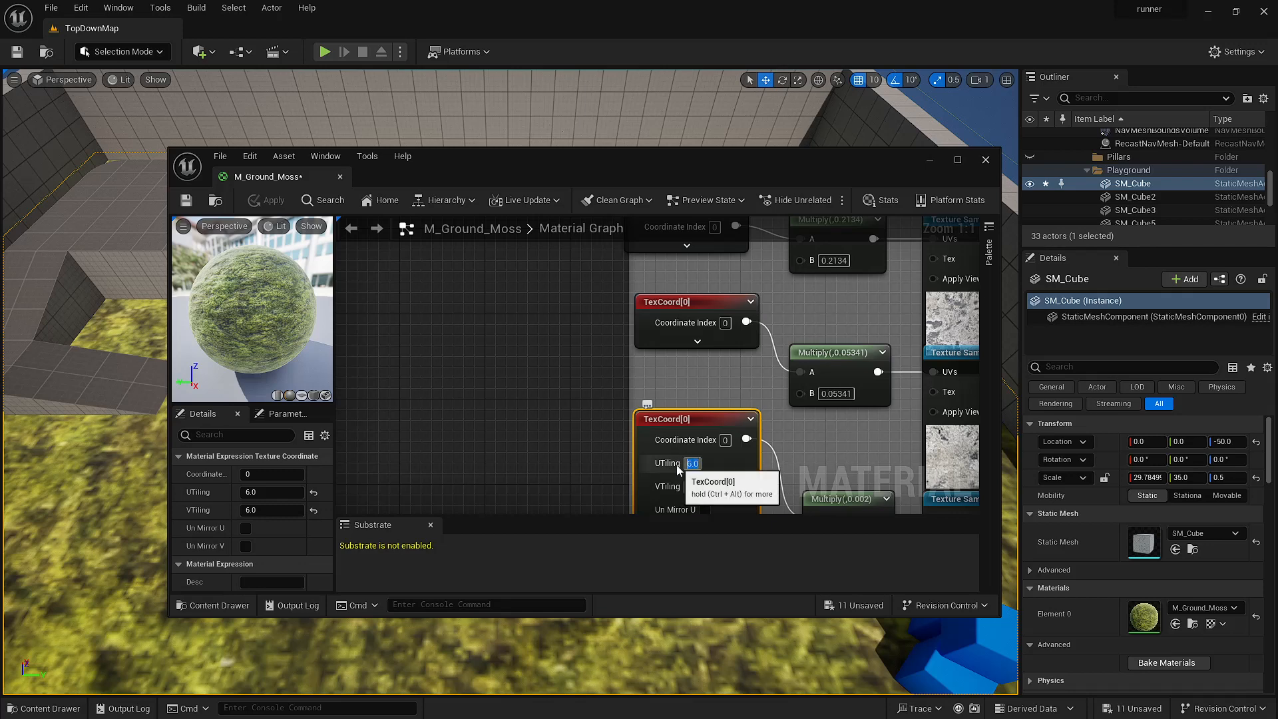
text(12)
click(698, 488)
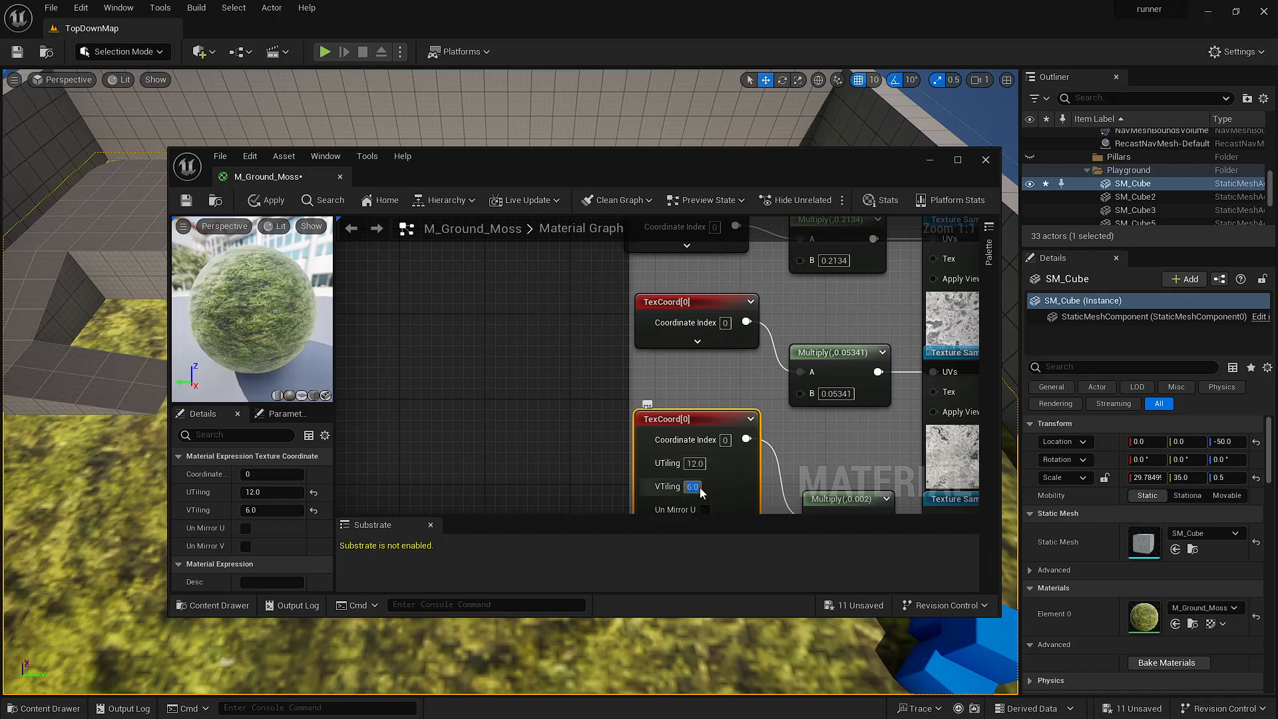
text(12)
key(Return)
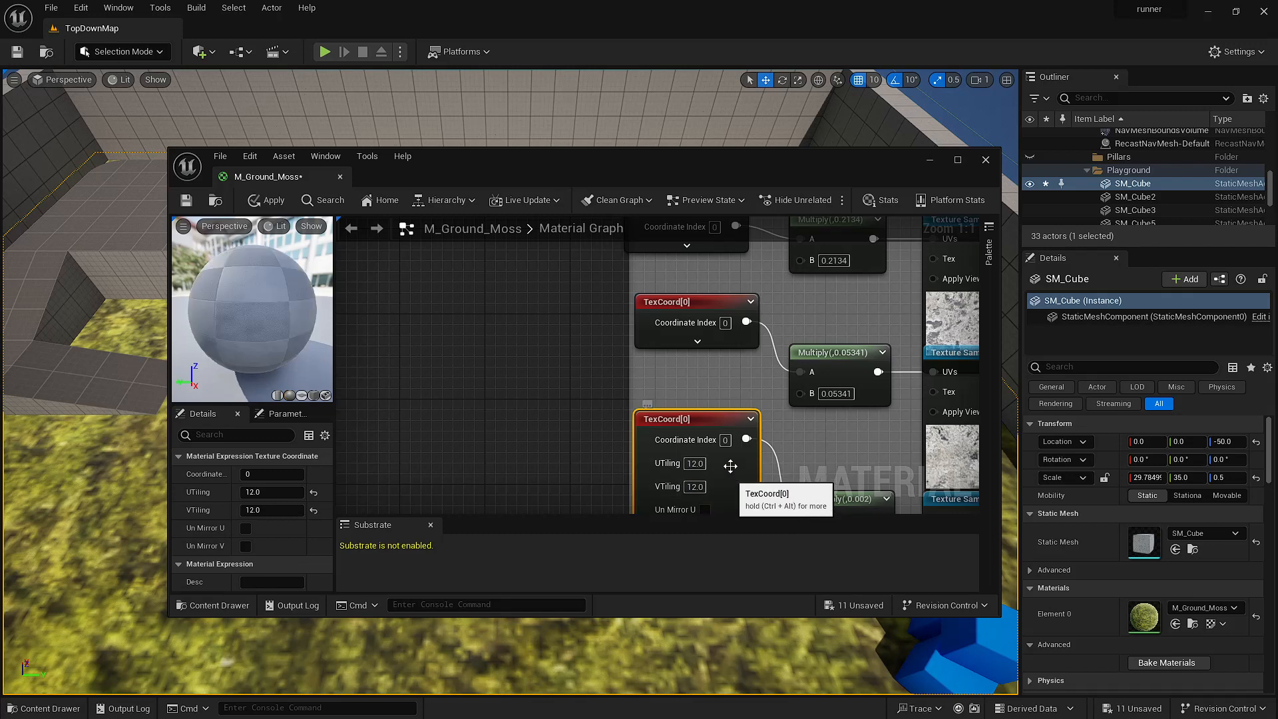
drag(708, 420, 706, 394)
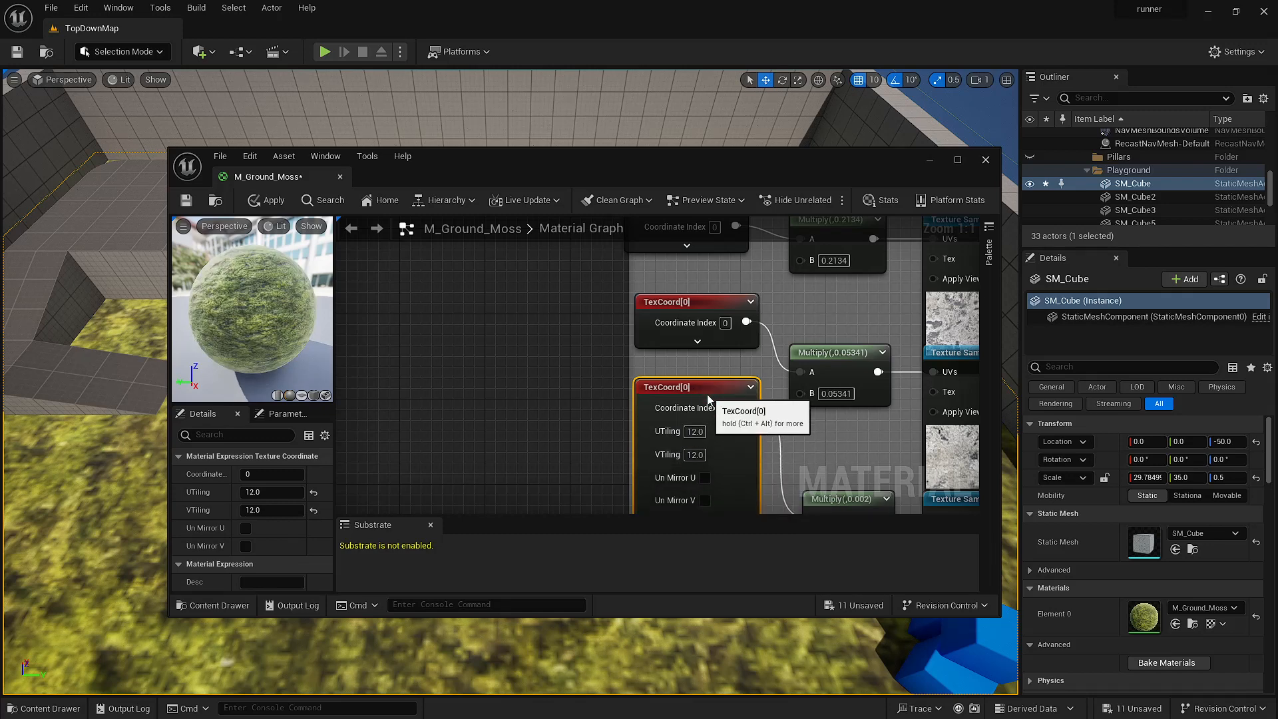
scroll(701, 459, down, 2)
click(698, 504)
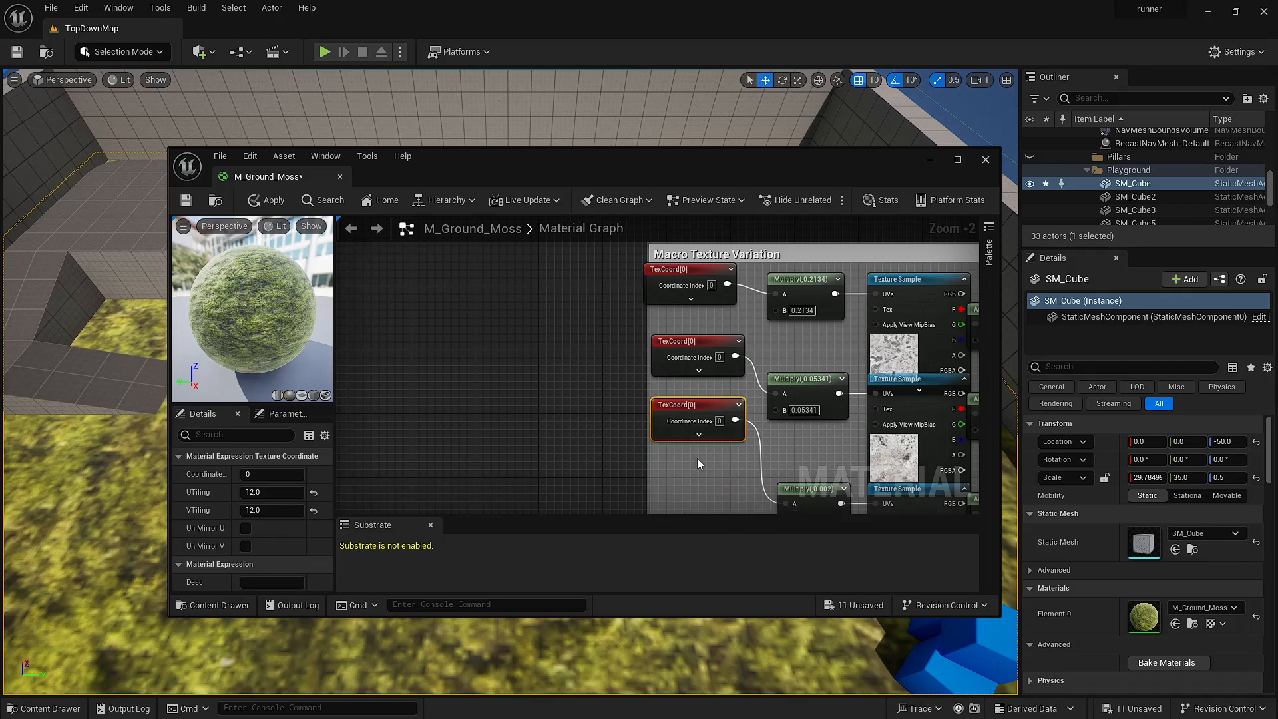
- Set the second Macro Texture Variation TexCoord node's UTiling and VTiling to 12, collapse it, and space the second and third nodes apart
click(701, 370)
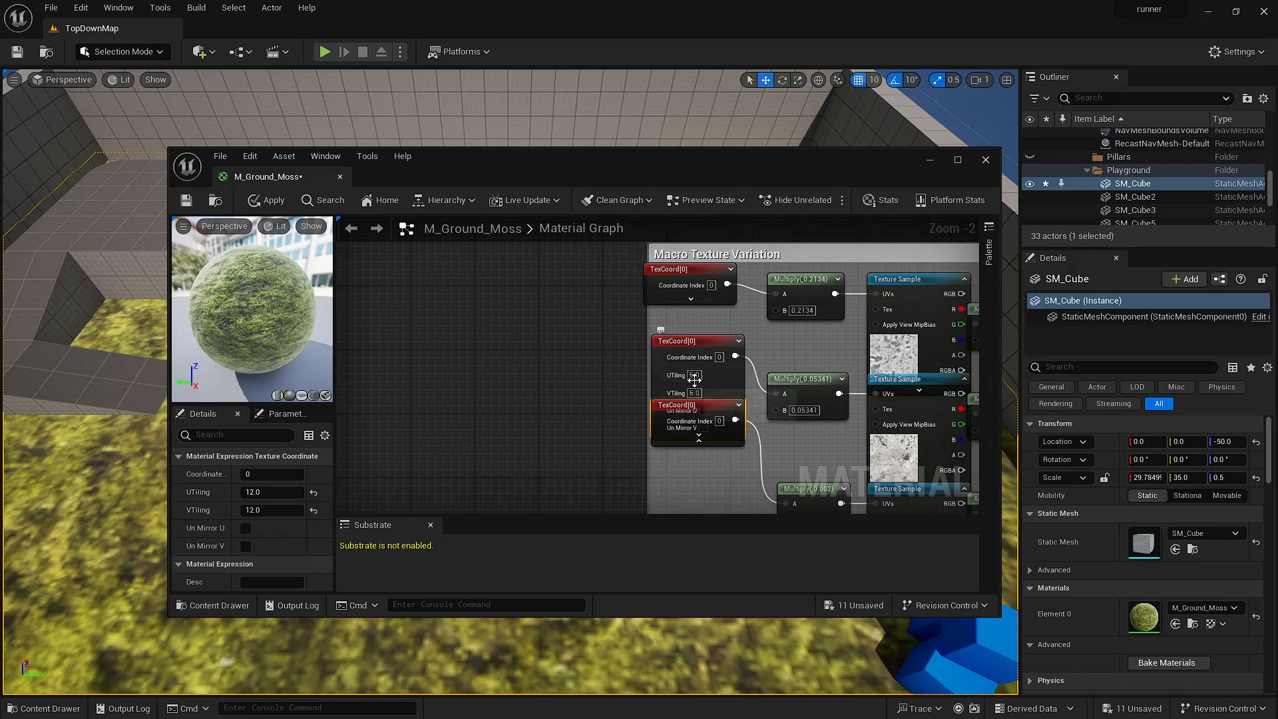
click(689, 374)
text(12)
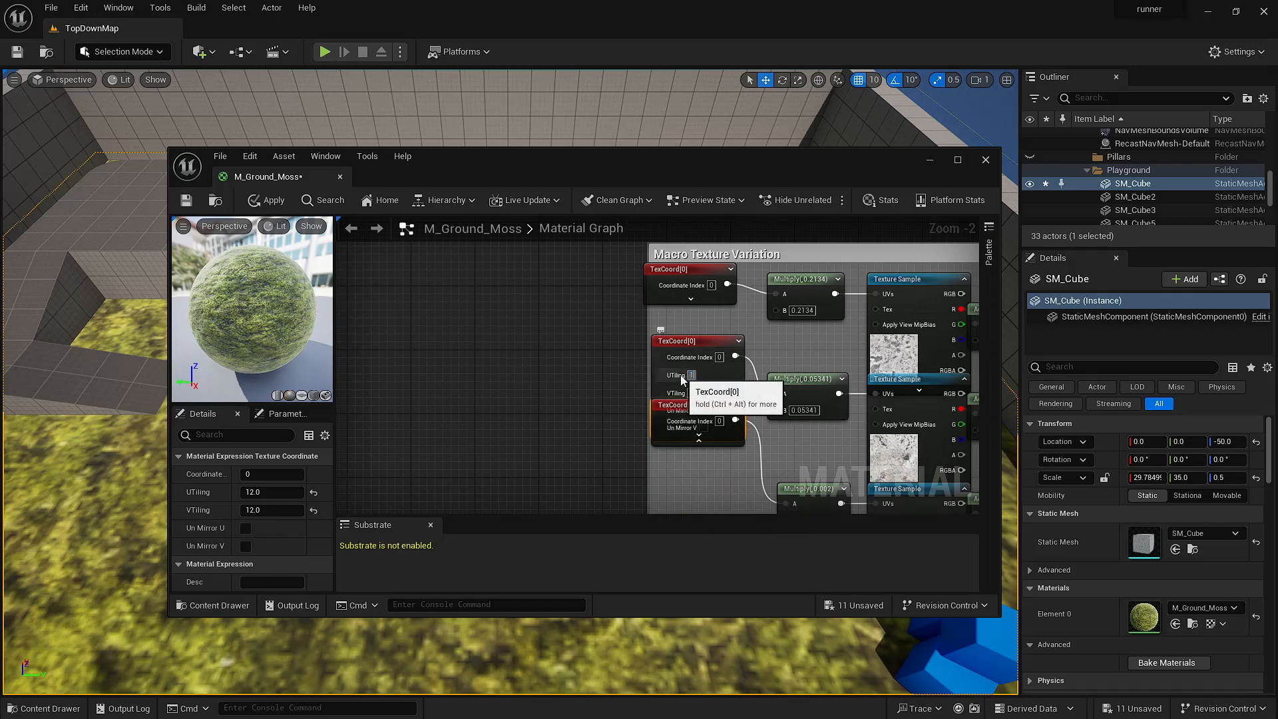
key(Return)
click(682, 393)
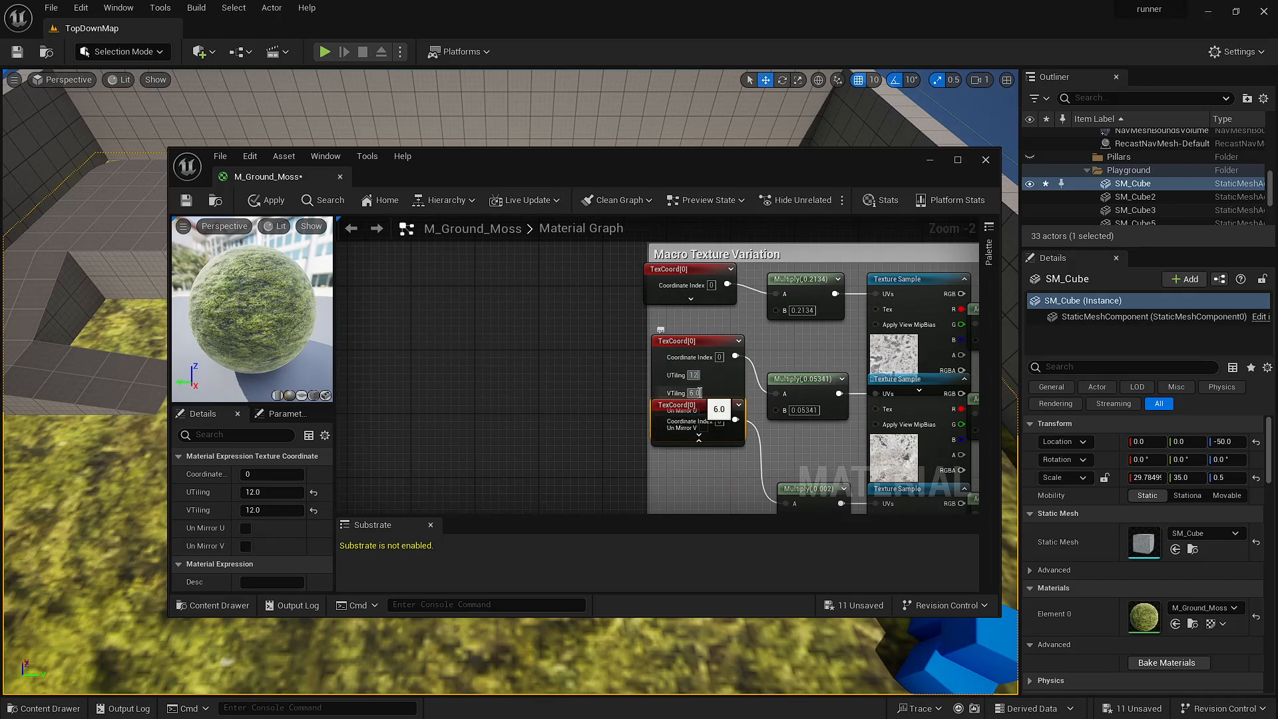
text(12)
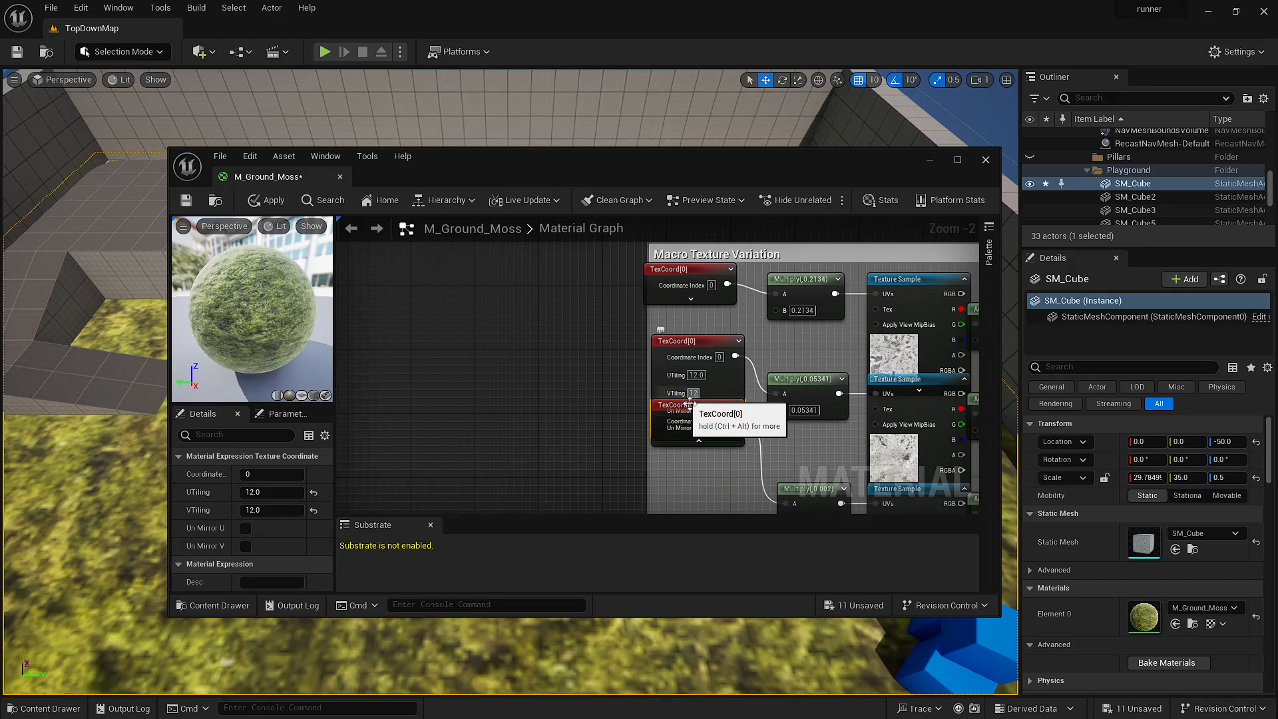
key(Return)
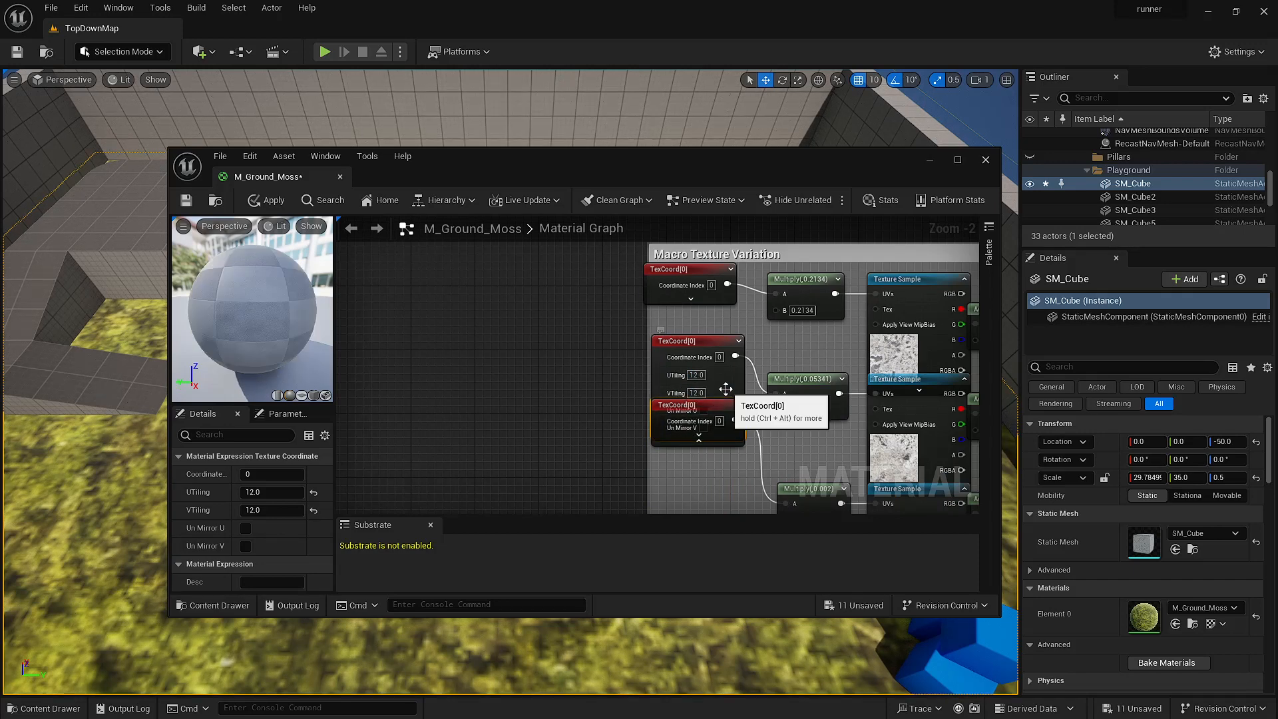
click(725, 390)
drag(711, 409, 711, 476)
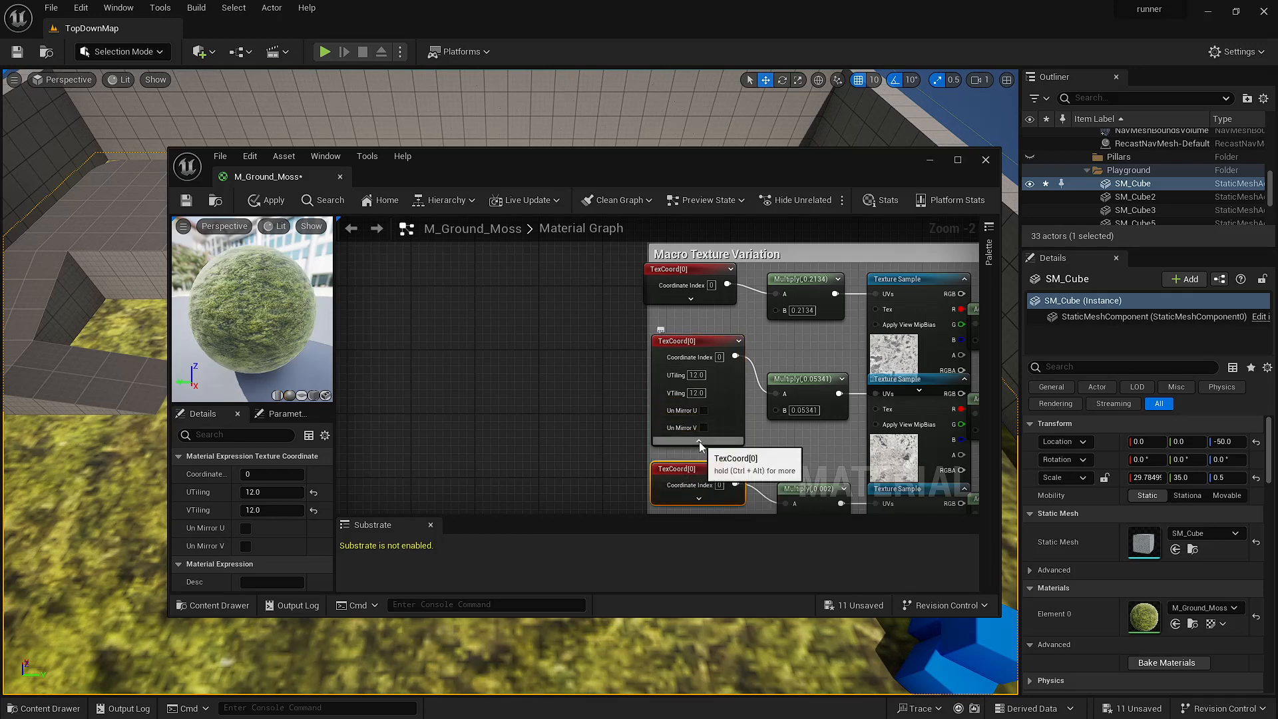
click(697, 441)
drag(706, 351, 707, 399)
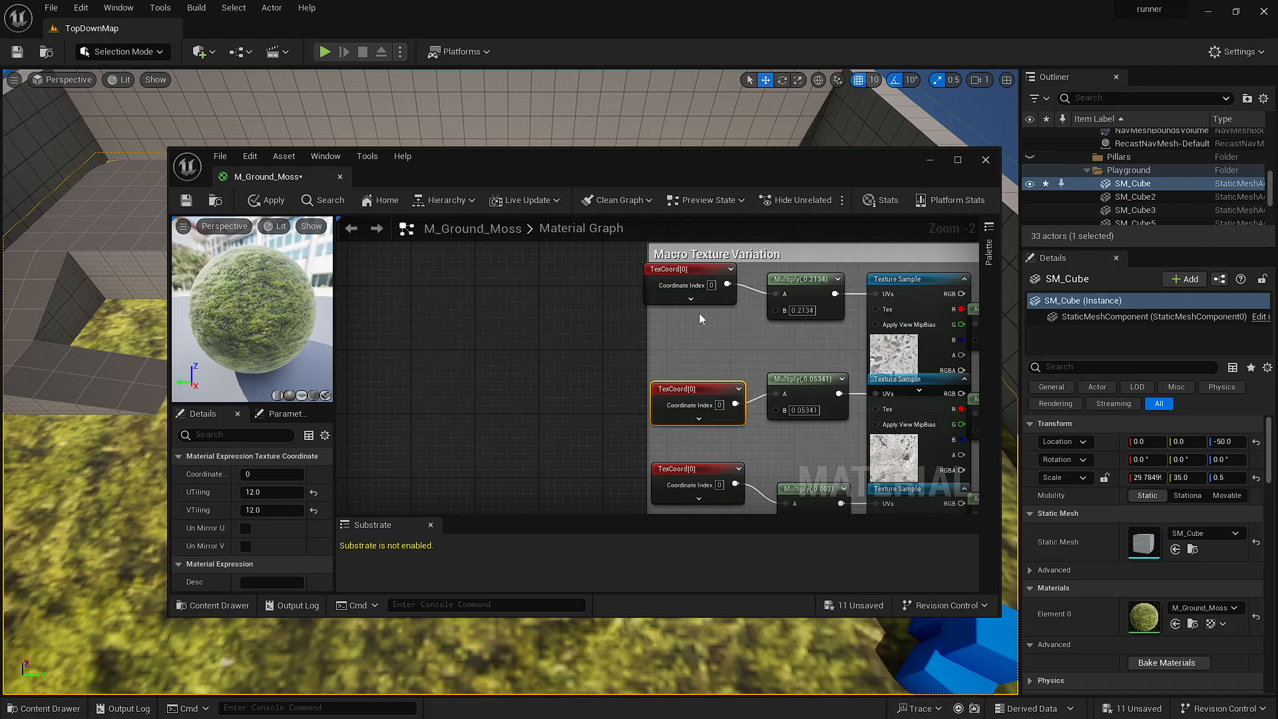
- Set the first Macro Texture Variation TexCoord node's UTiling and VTiling to 12, collapse it, and apply the material changes
click(690, 300)
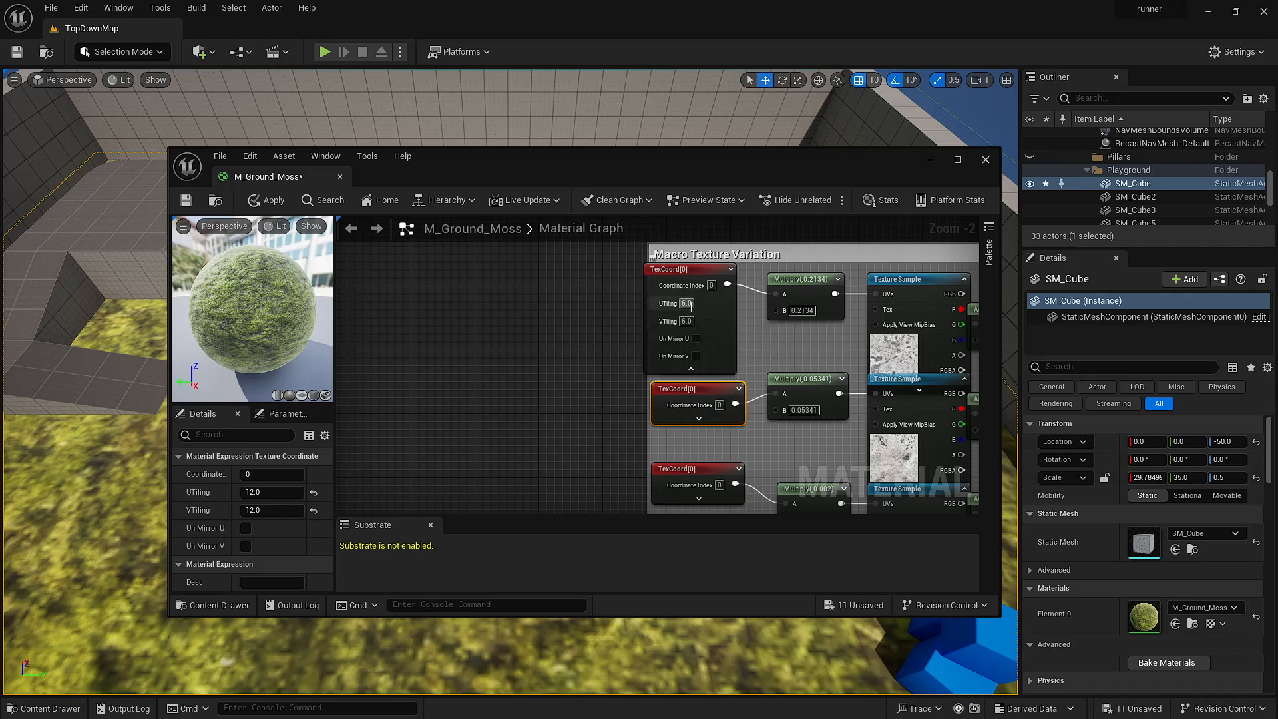
click(688, 304)
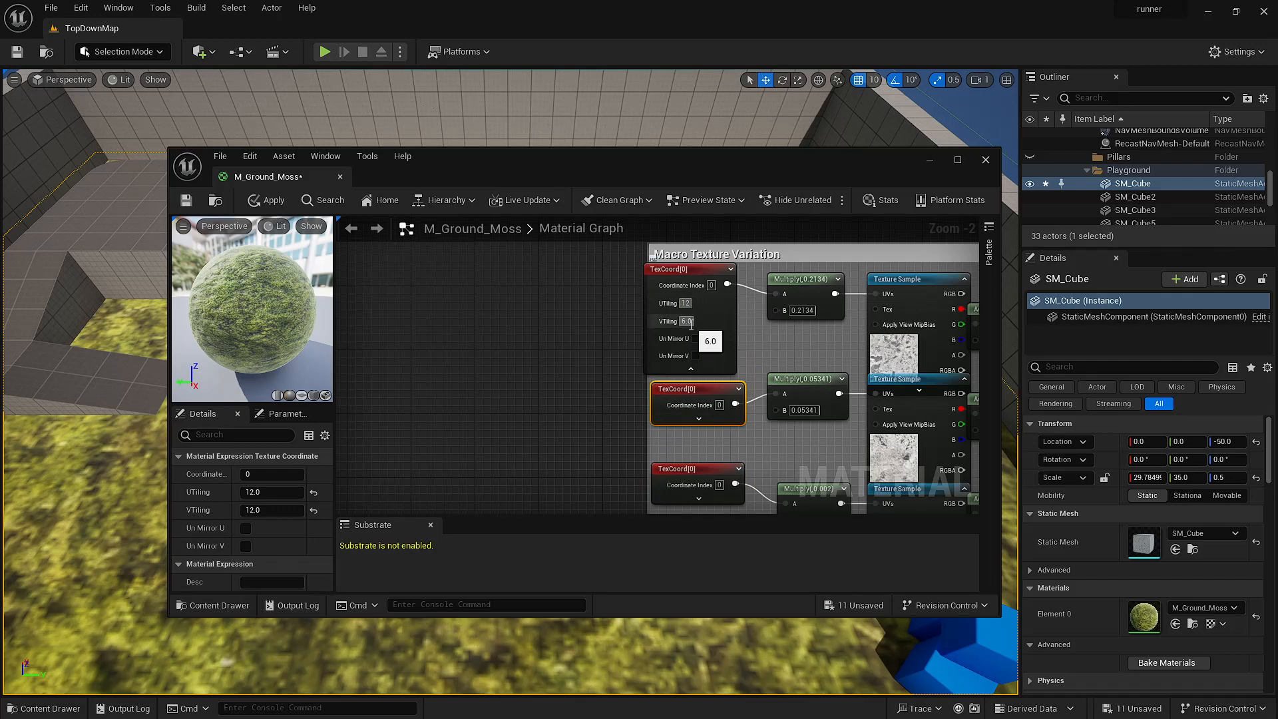
click(684, 322)
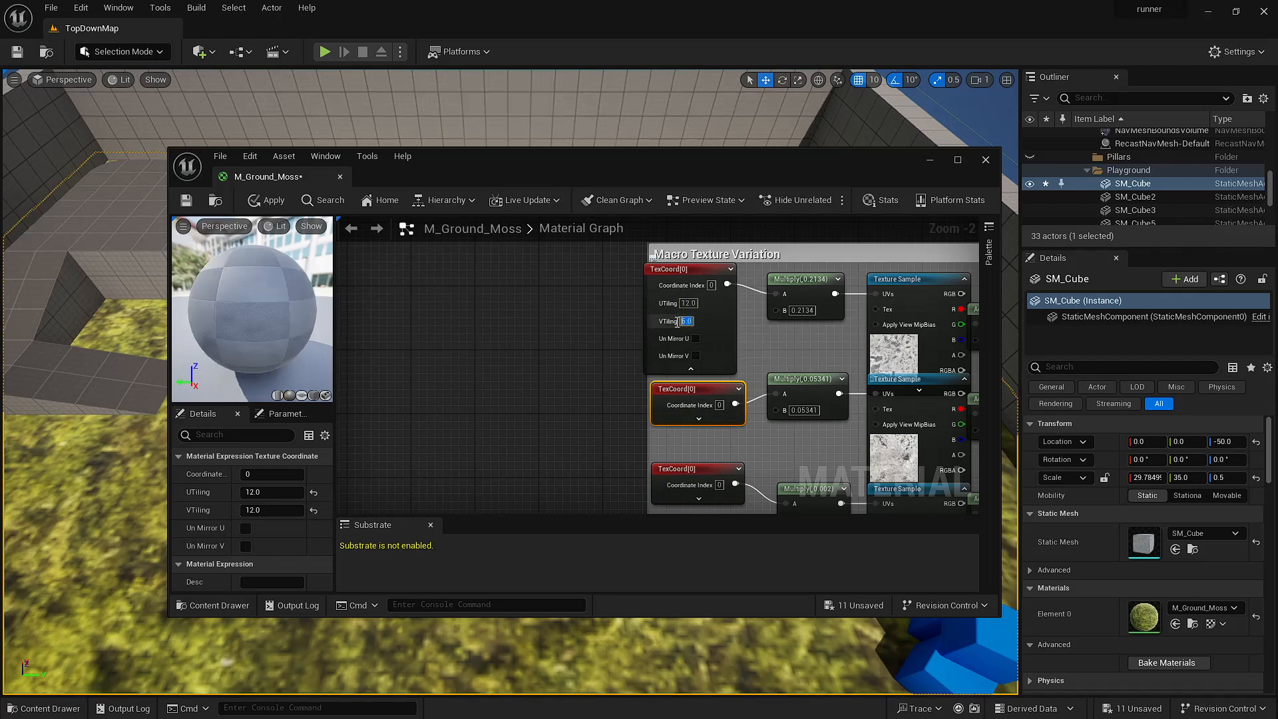
text(12)
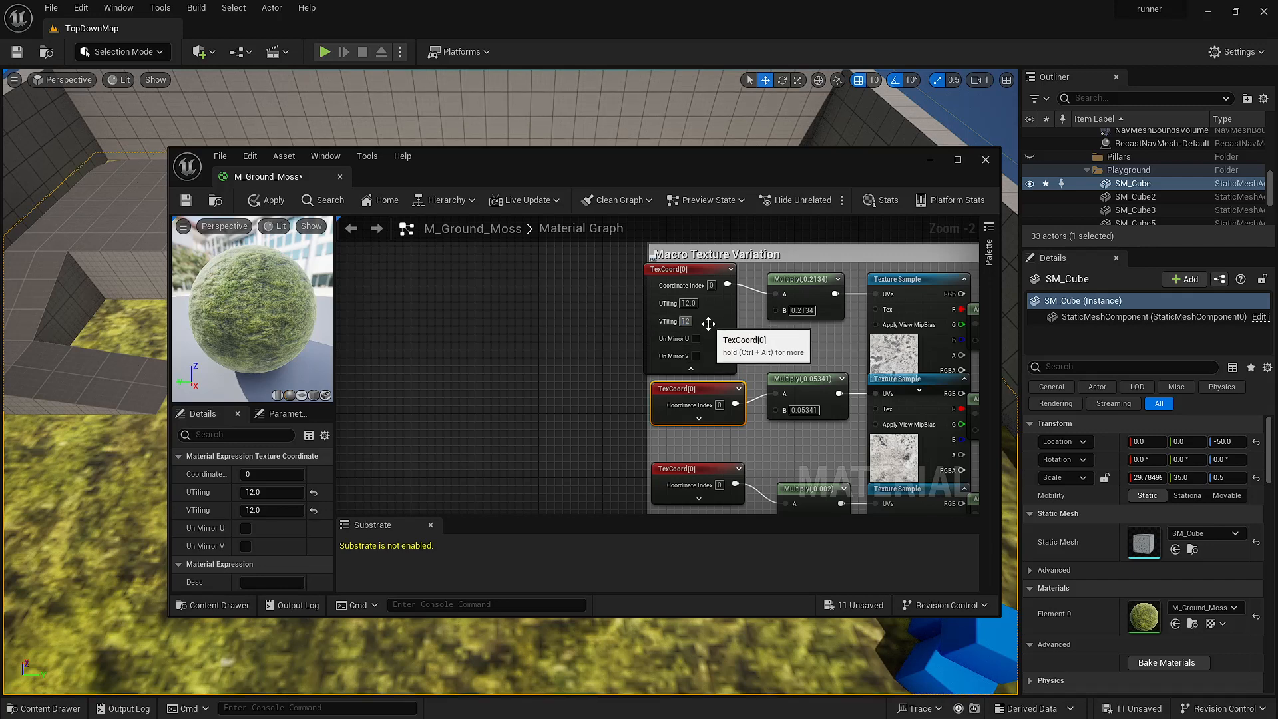
key(Return)
click(727, 354)
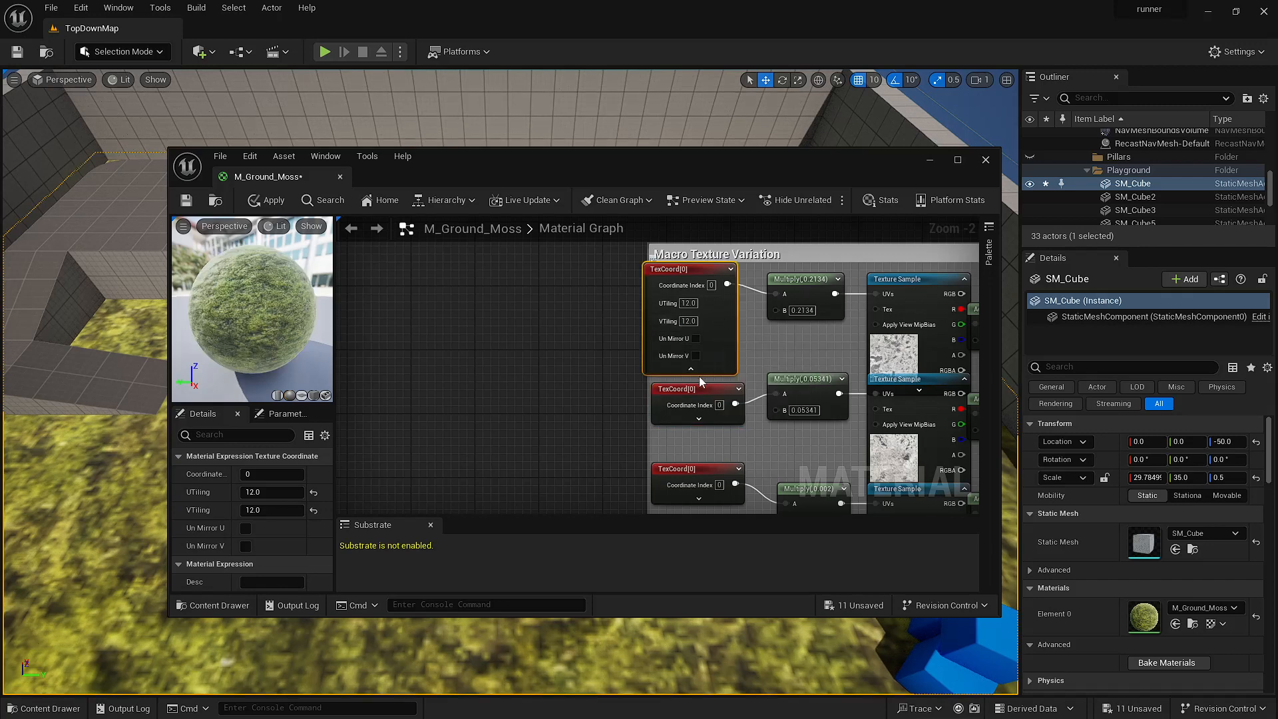
click(691, 370)
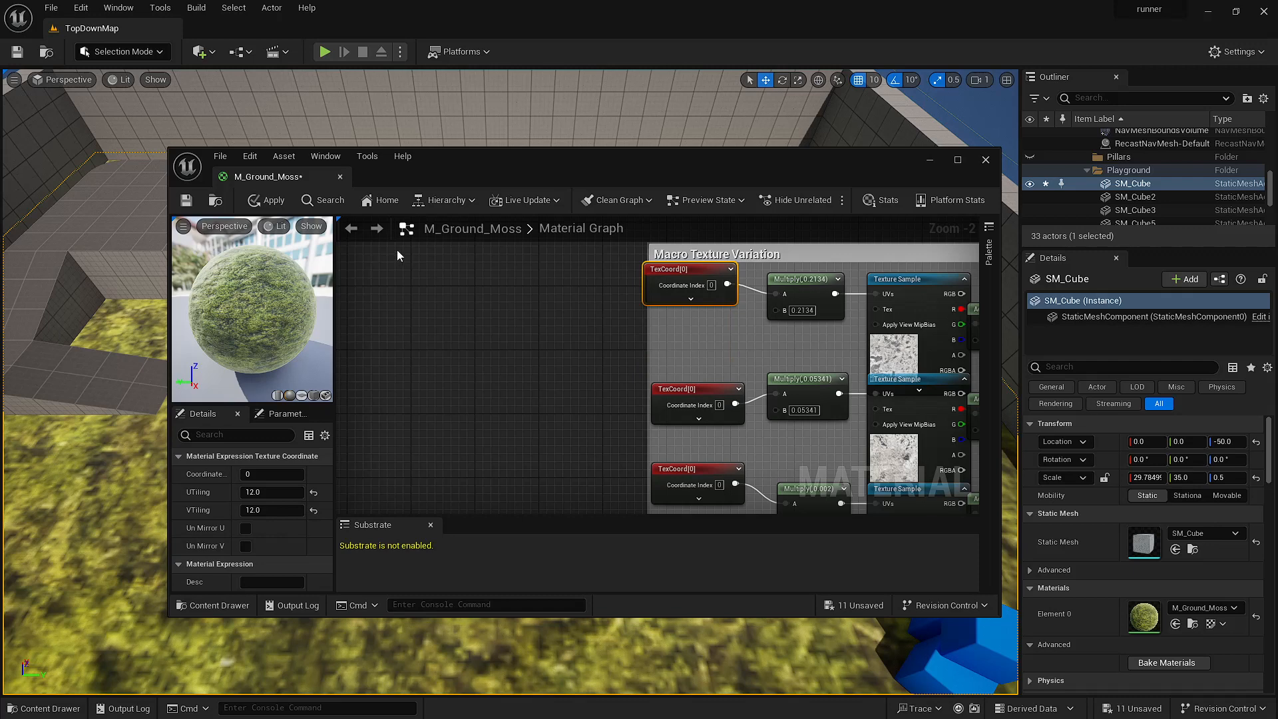
click(278, 205)
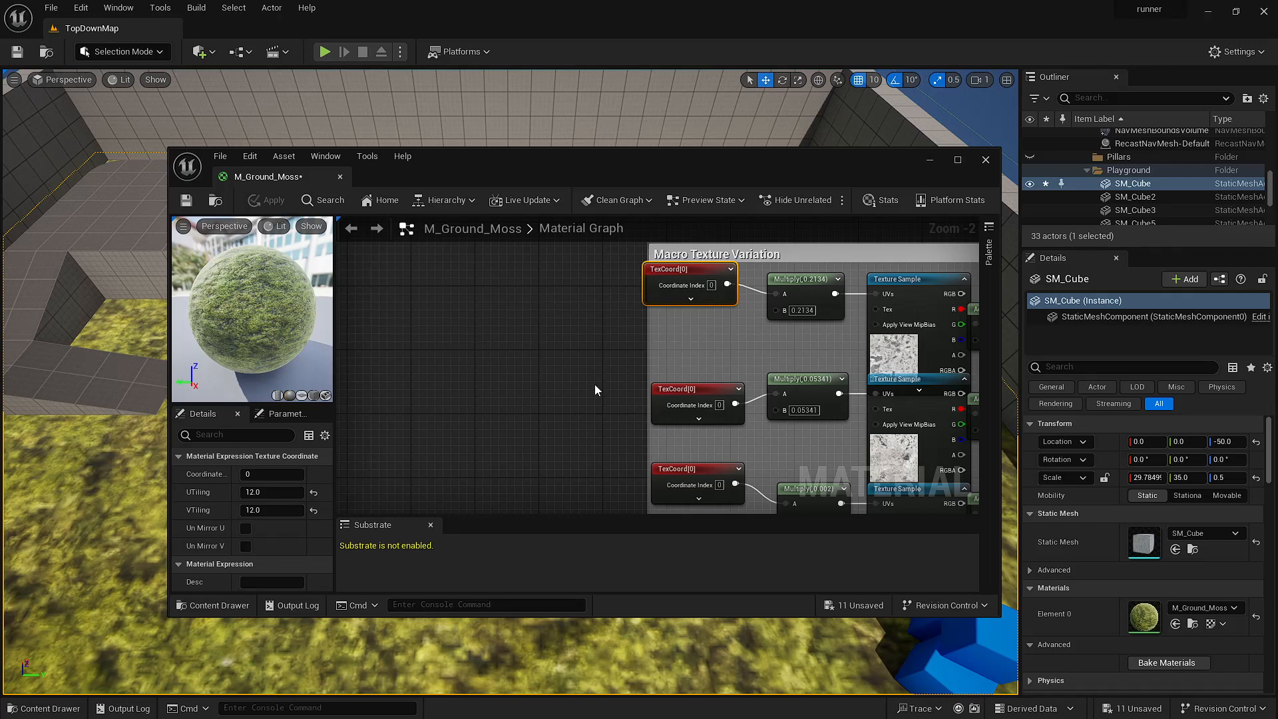
- Set the first Macro Texture Variation TexCoord node's UTiling and VTiling to 24 and collapse the node
click(696, 301)
click(694, 303)
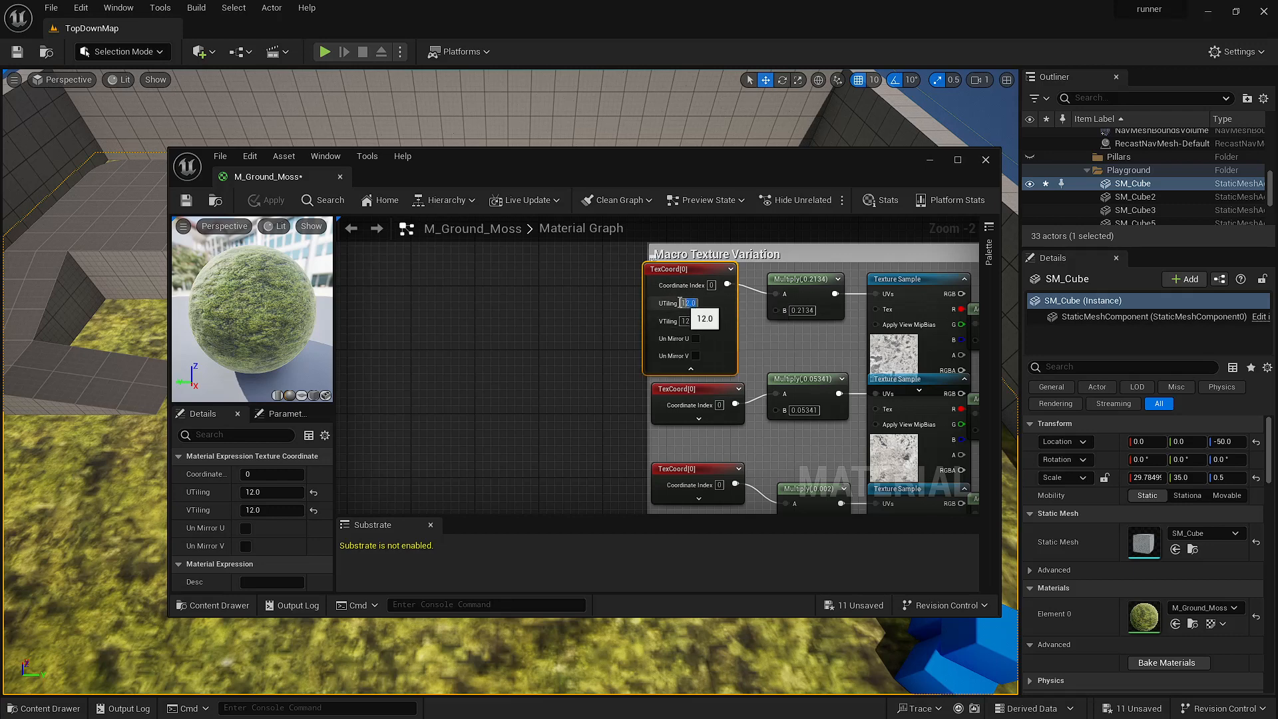
text(24)
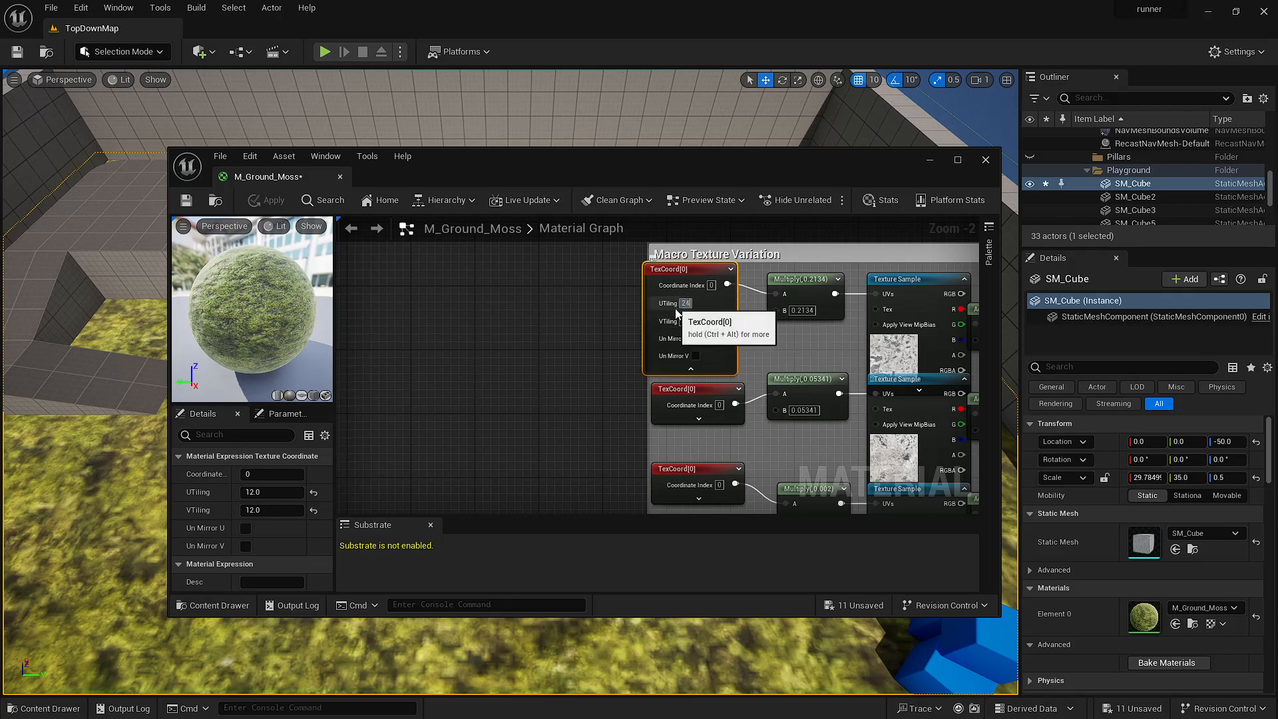
key(Tab)
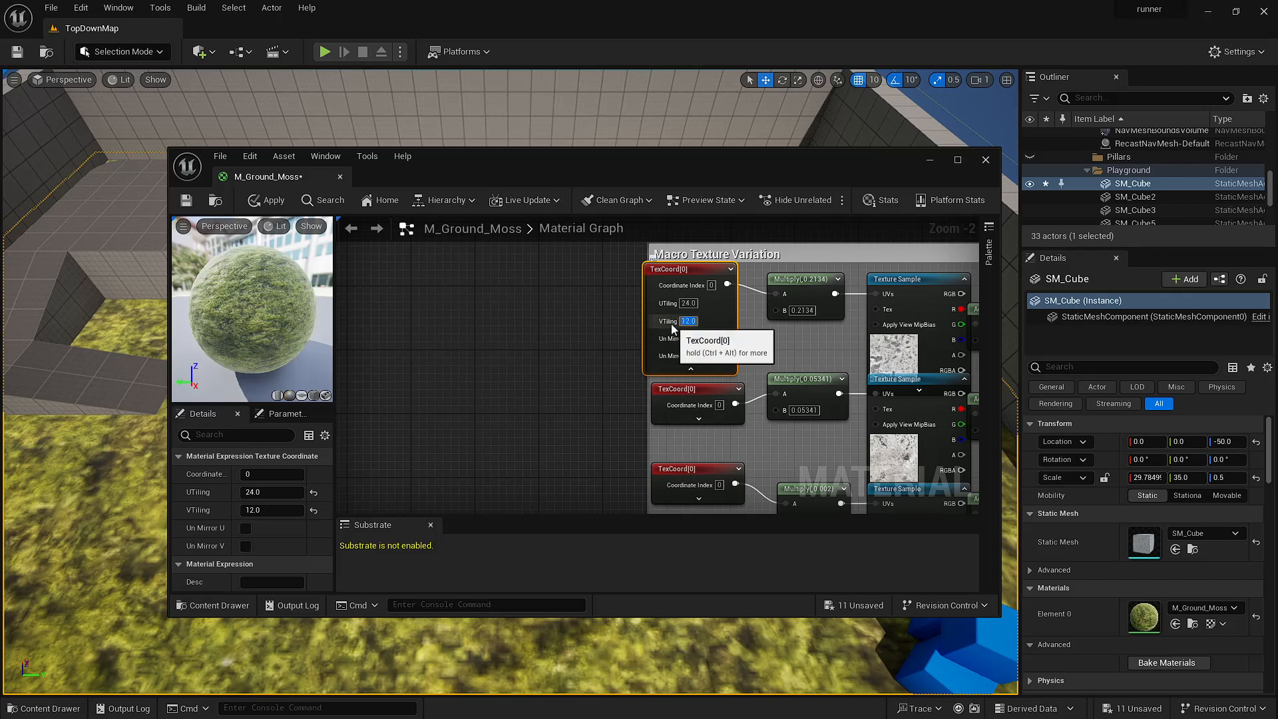
text(24)
key(Return)
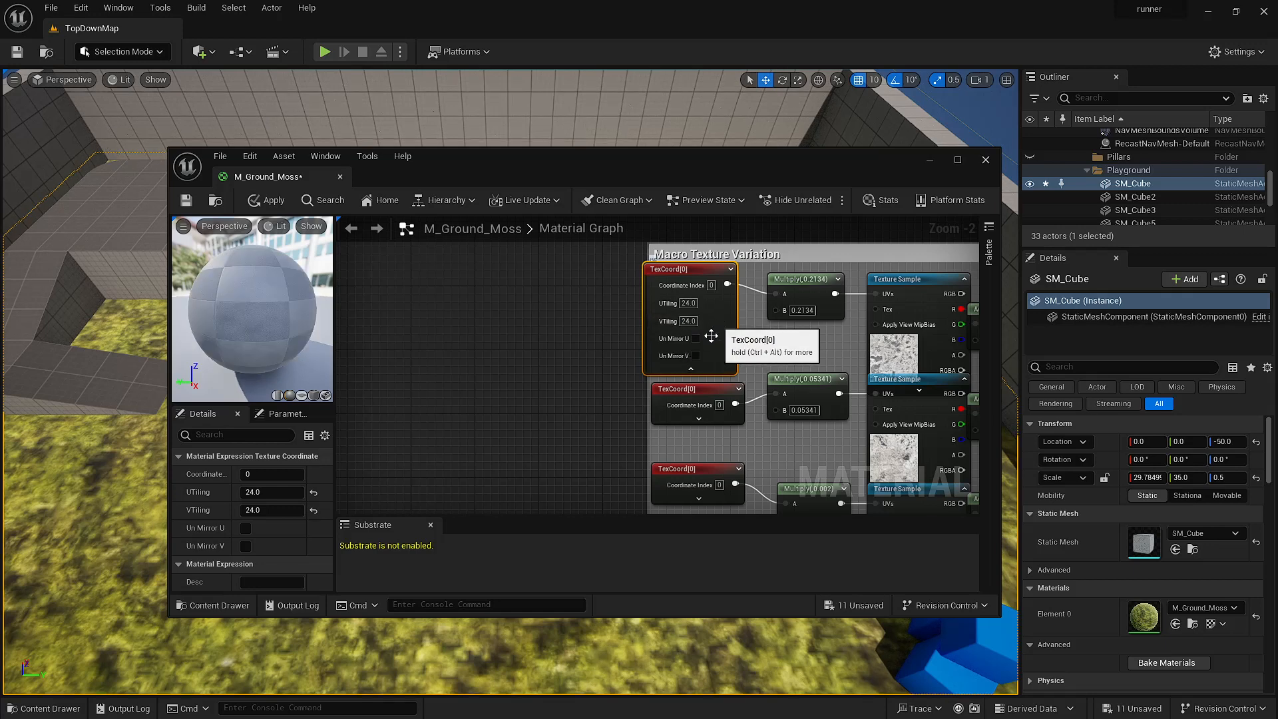
click(690, 370)
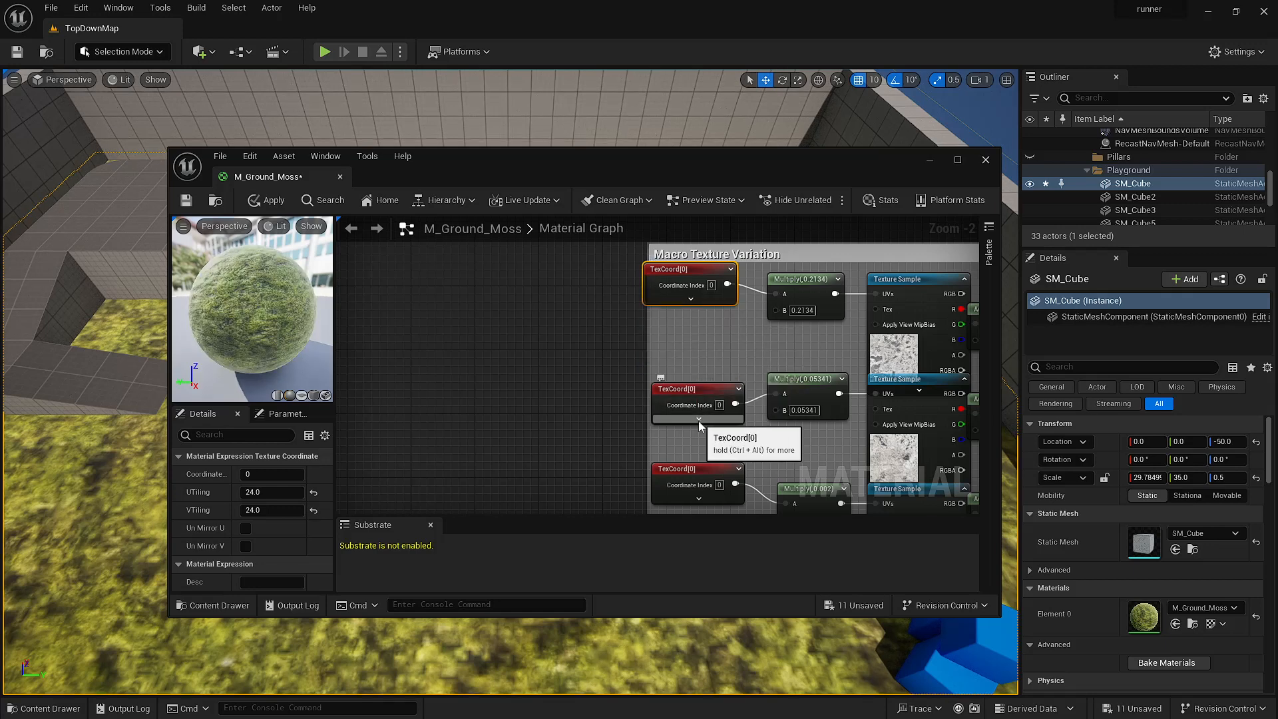
- Set the second Macro Texture Variation TexCoord node's UTiling and VTiling to 24, move it up below the first node, and collapse it
click(698, 419)
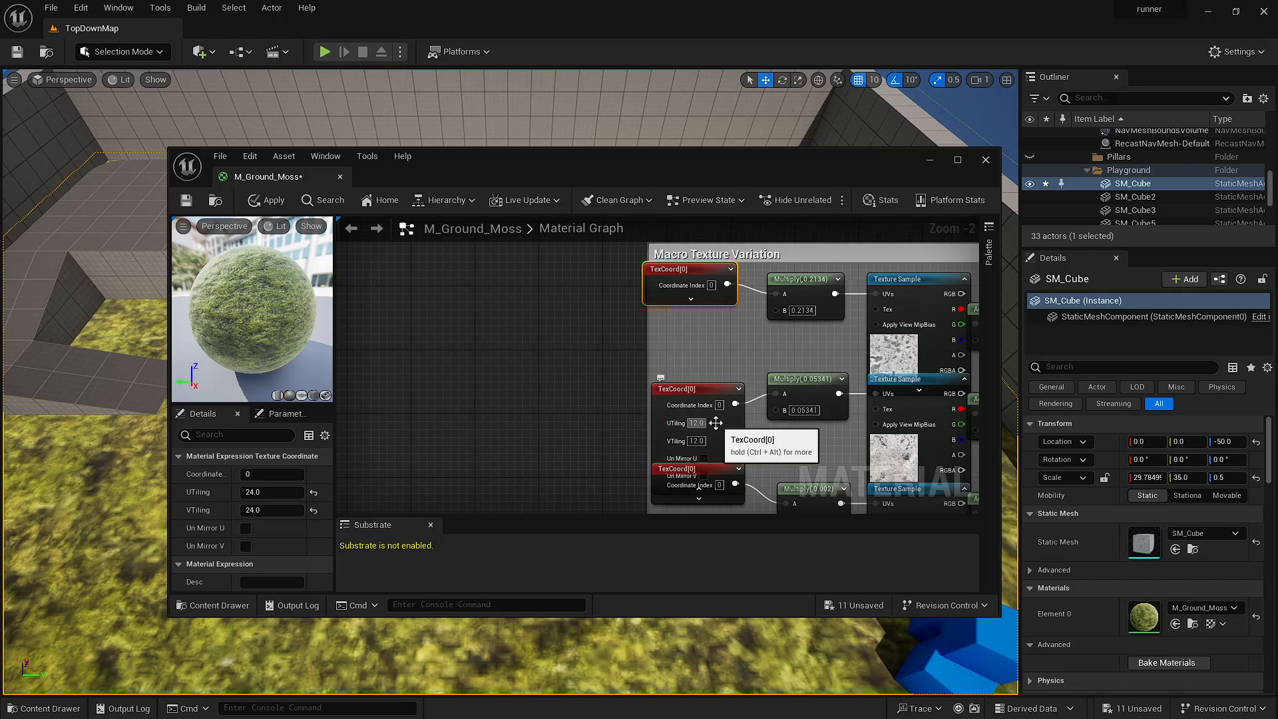
text(24)
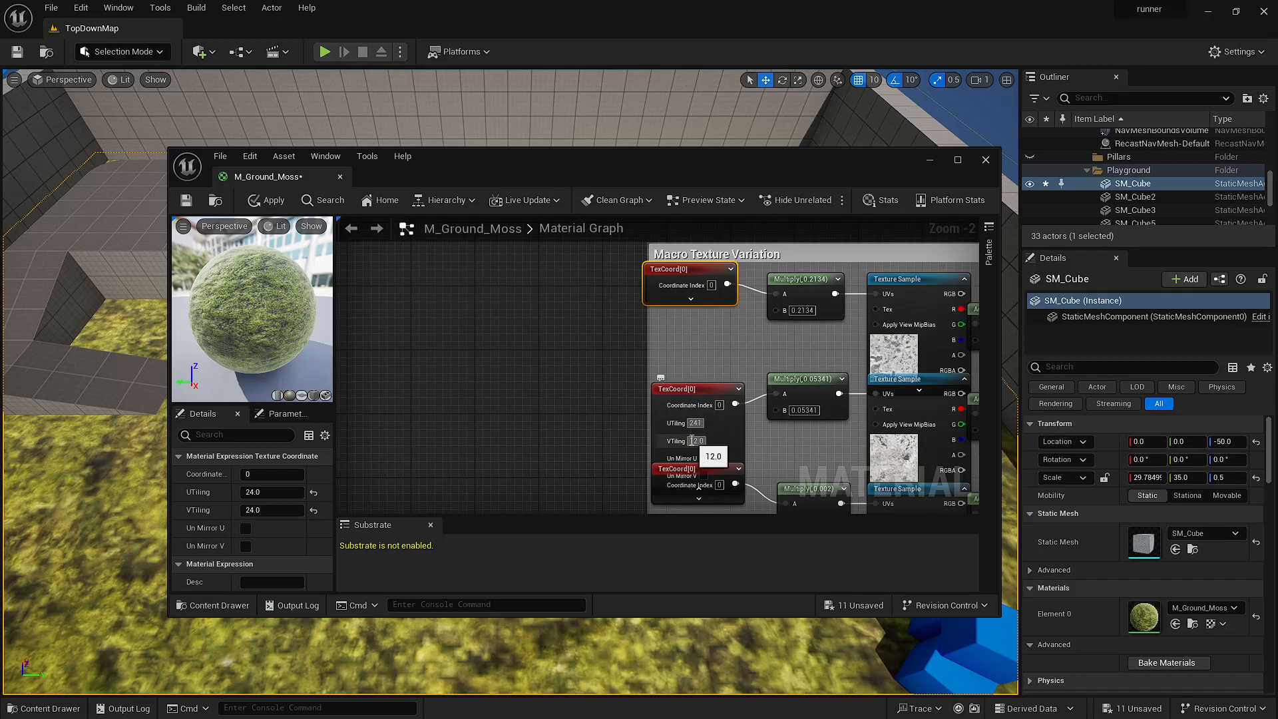
click(724, 433)
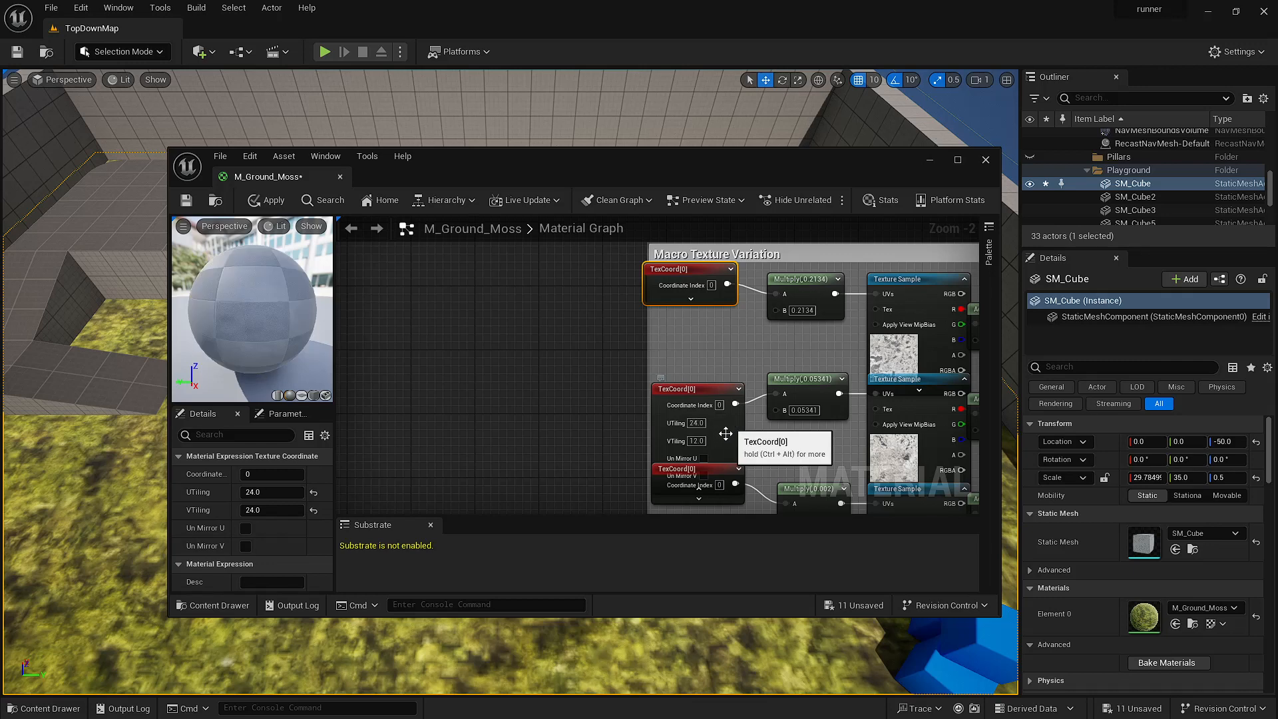
click(698, 441)
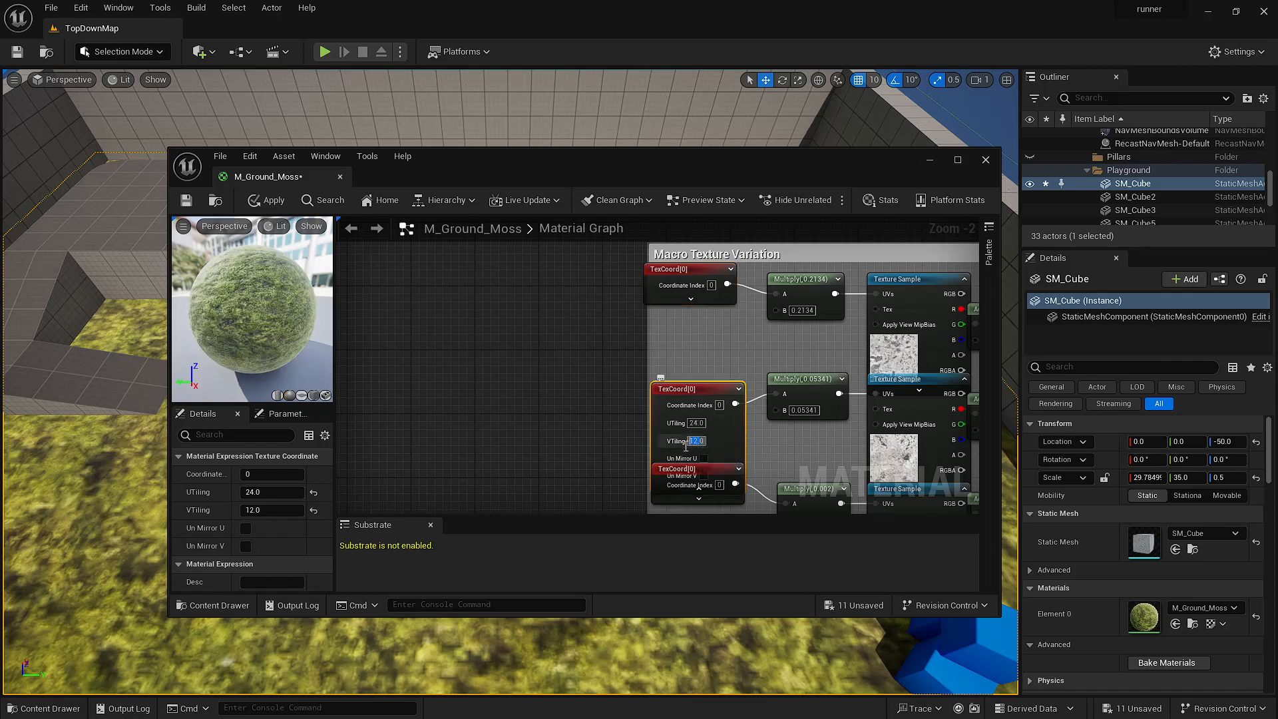
text(24)
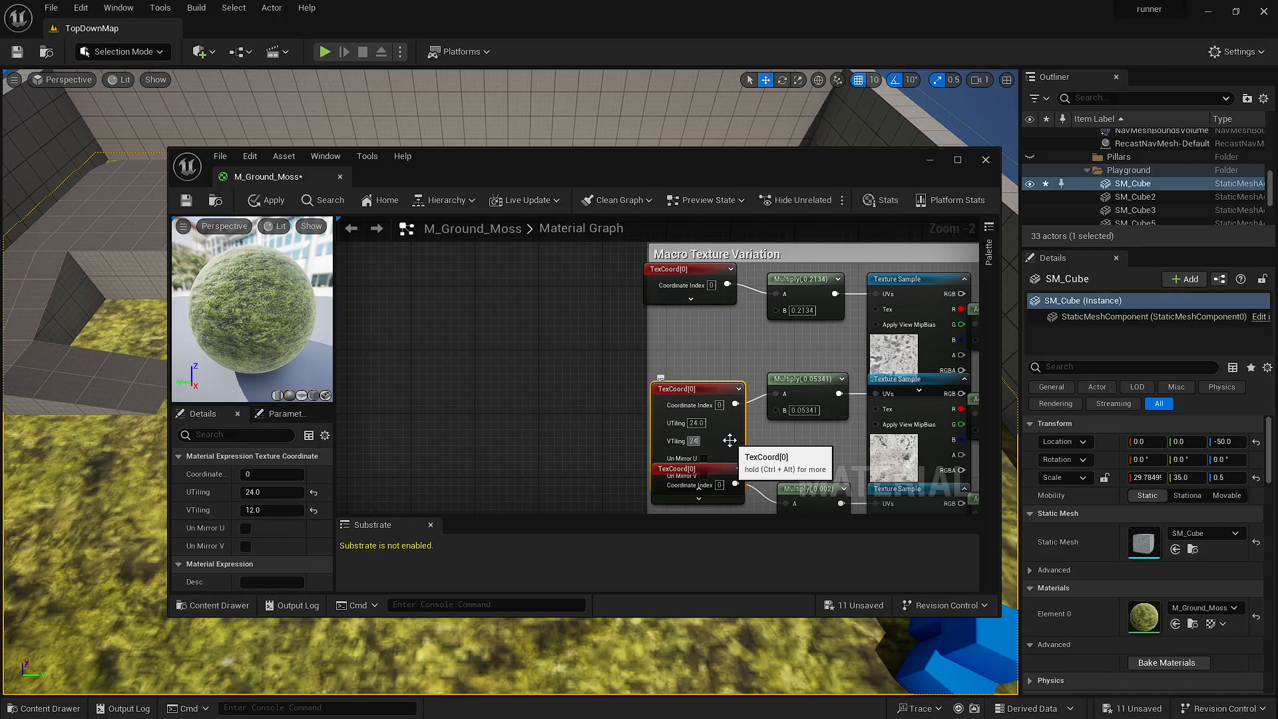
key(Return)
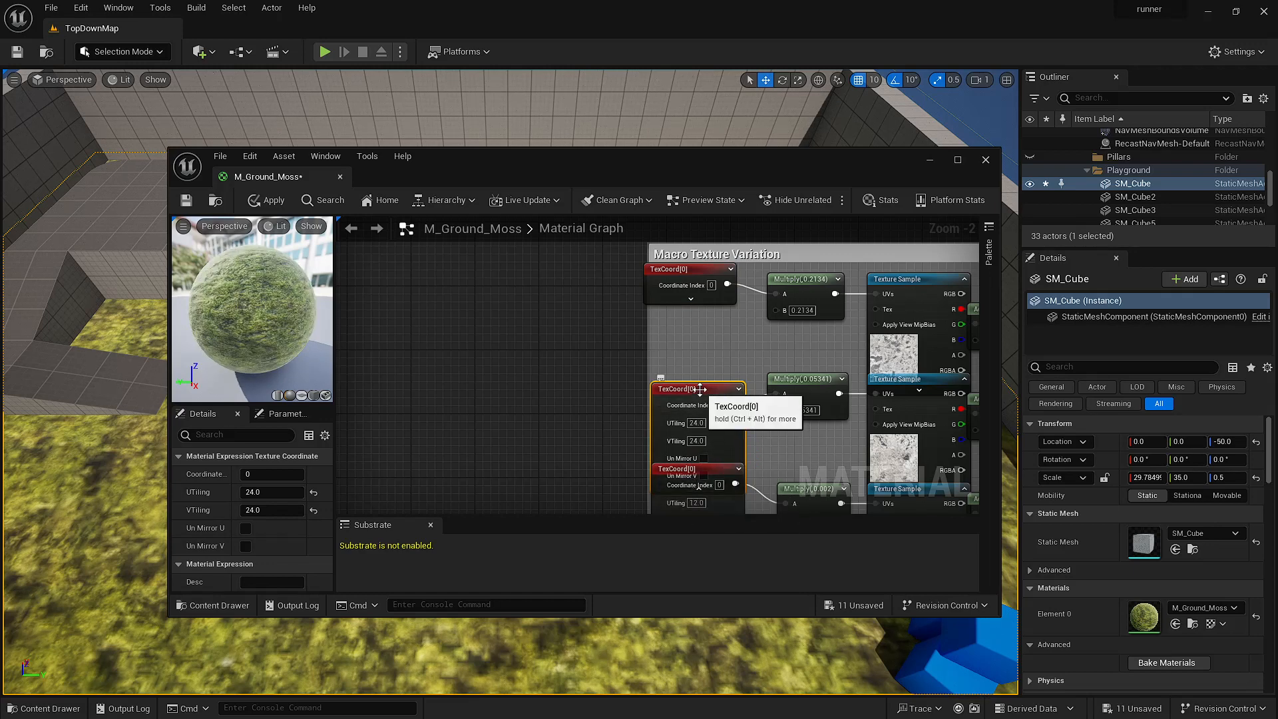
drag(696, 393, 697, 336)
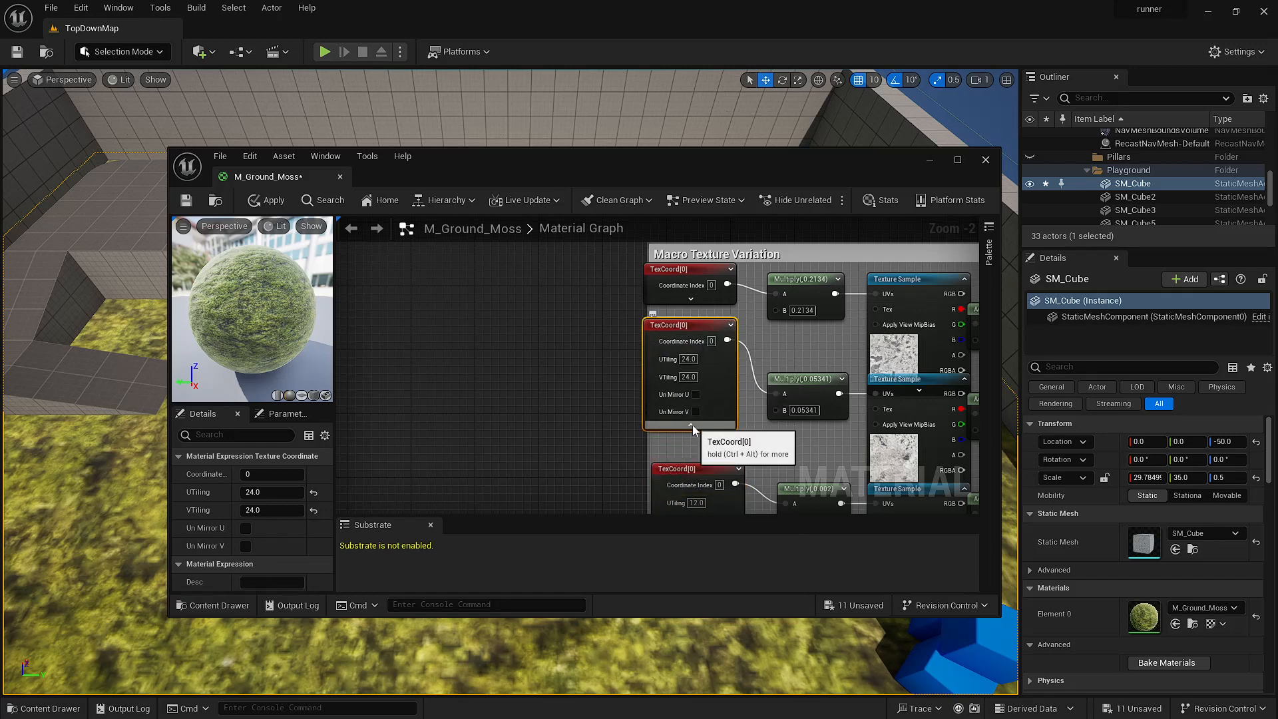
click(698, 422)
- Move the third Macro Texture Variation TexCoord node up, set its UTiling and VTiling to 24, collapse it, and apply and close the material
drag(697, 469, 697, 381)
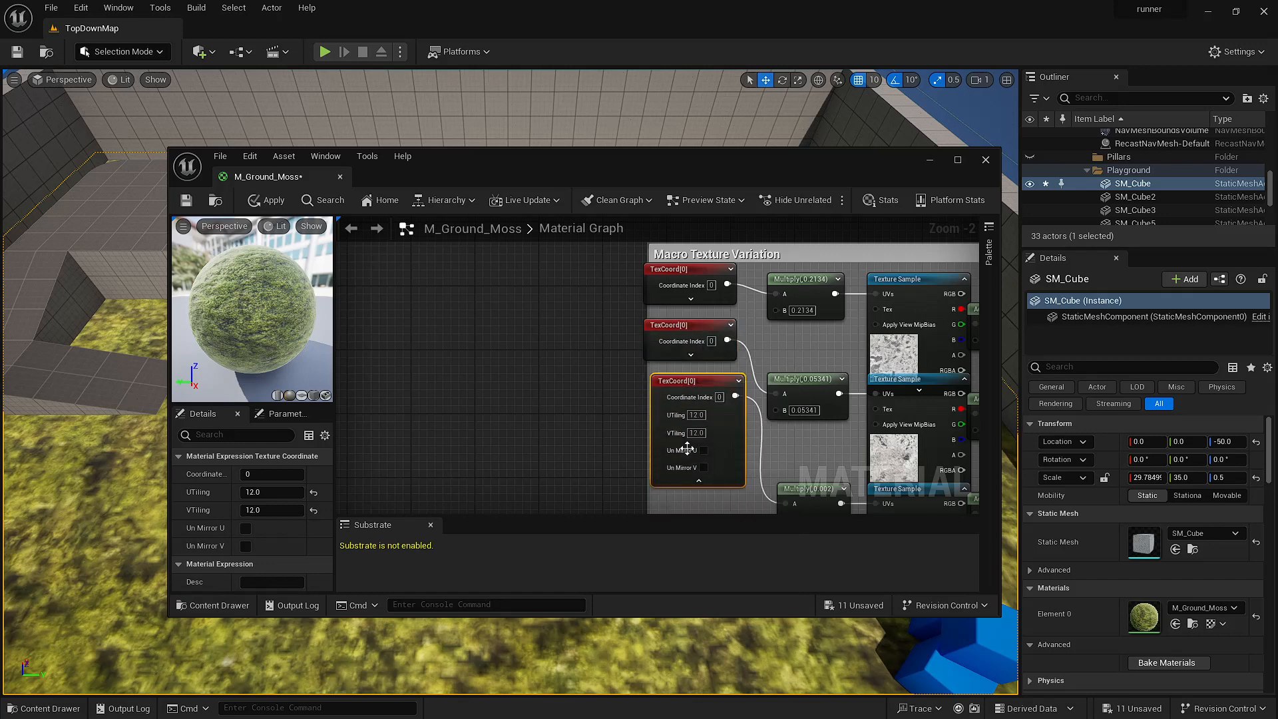
click(696, 415)
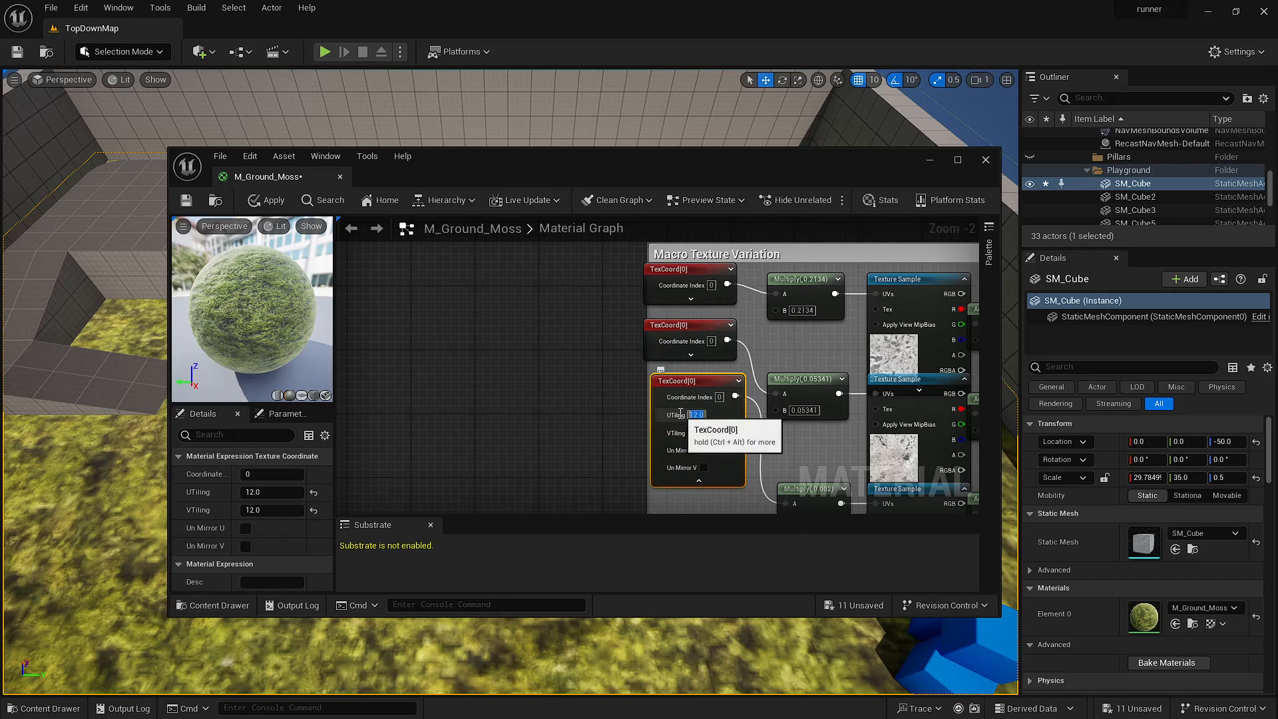
text(24)
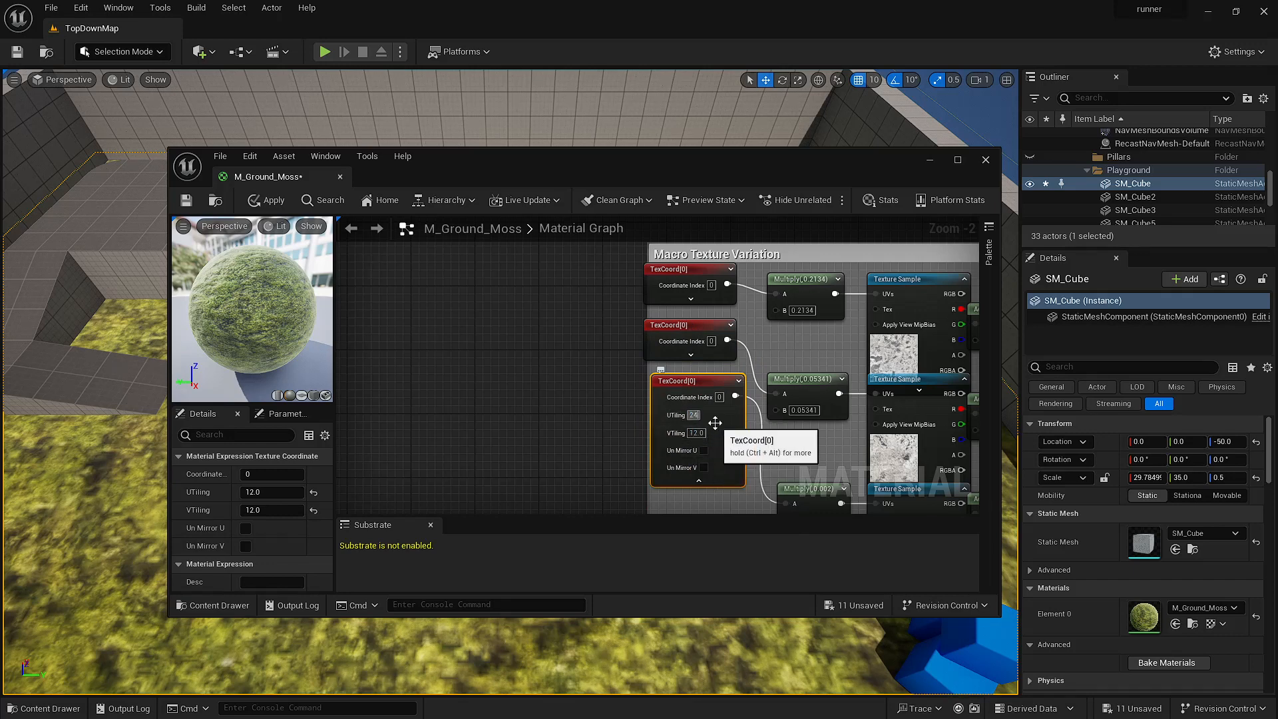
click(704, 434)
click(704, 433)
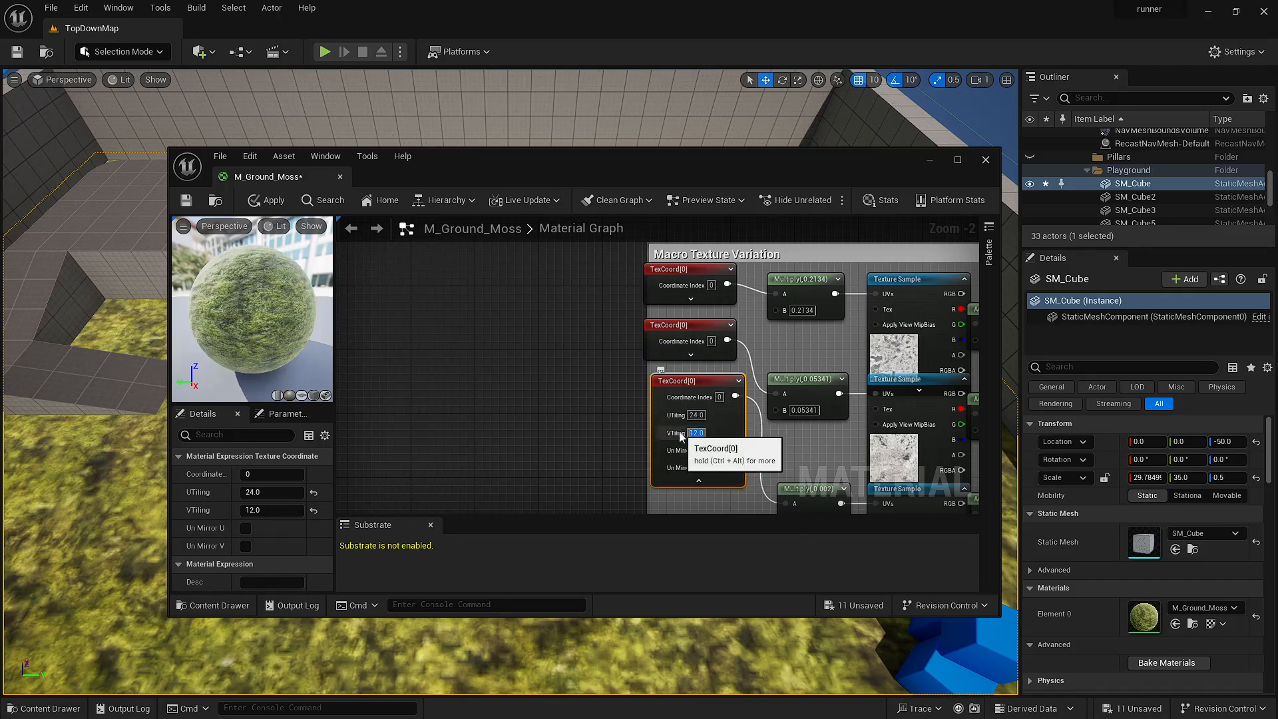
text(24)
key(Return)
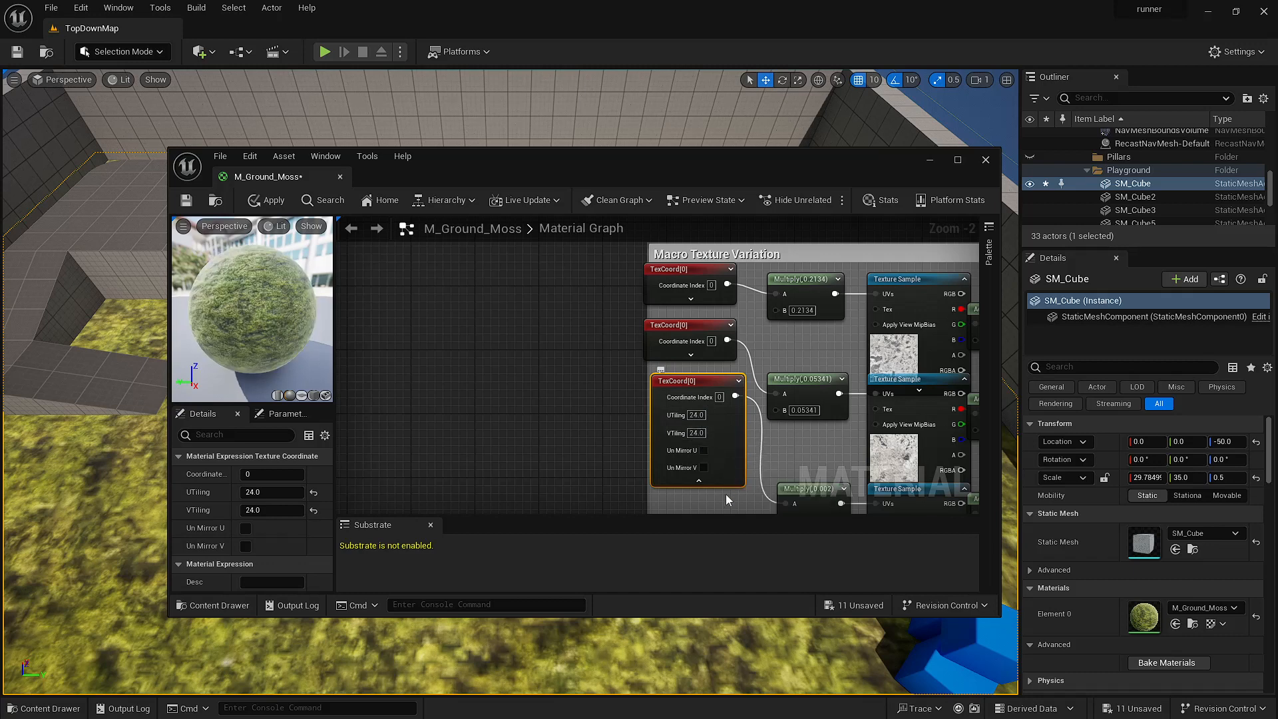
click(698, 481)
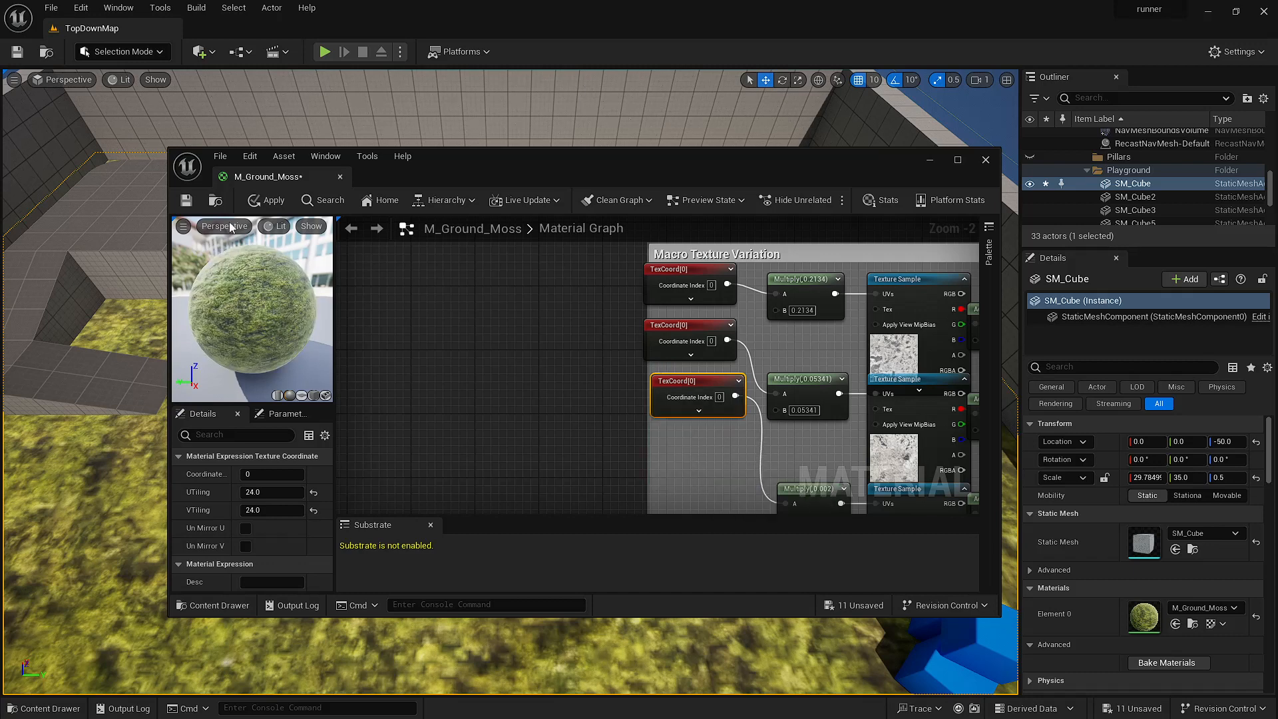
click(273, 199)
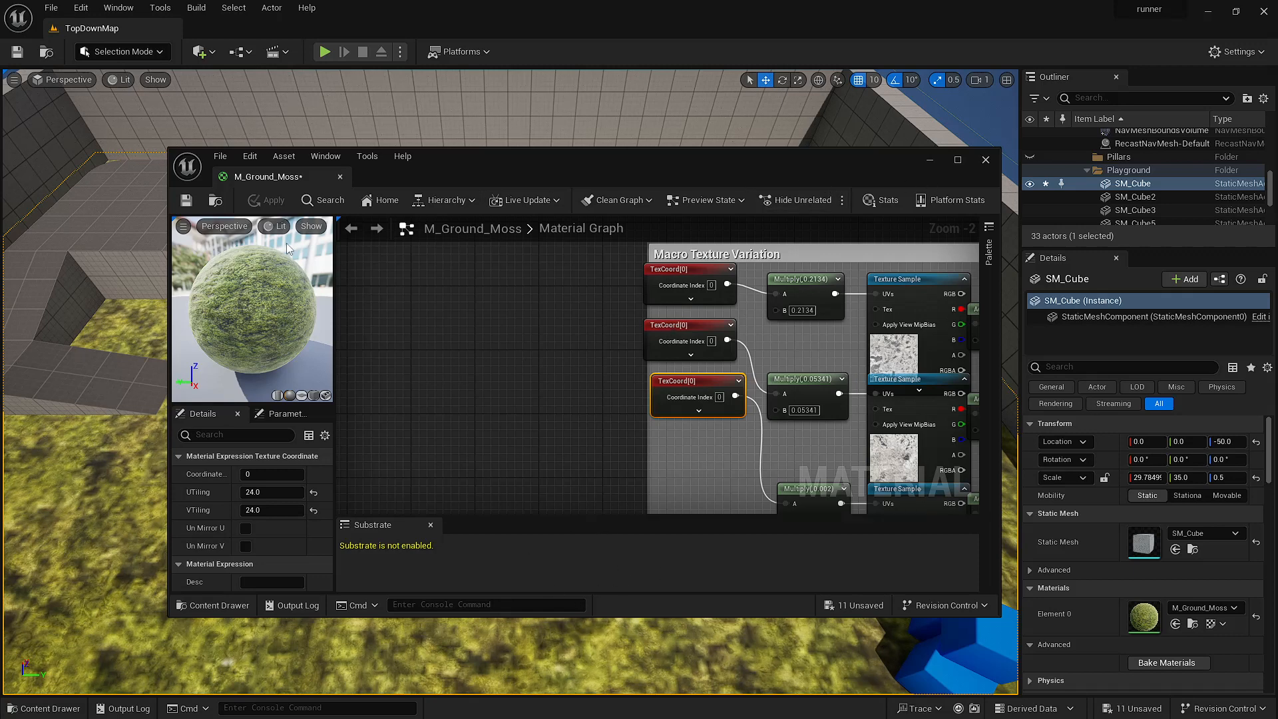
click(986, 162)
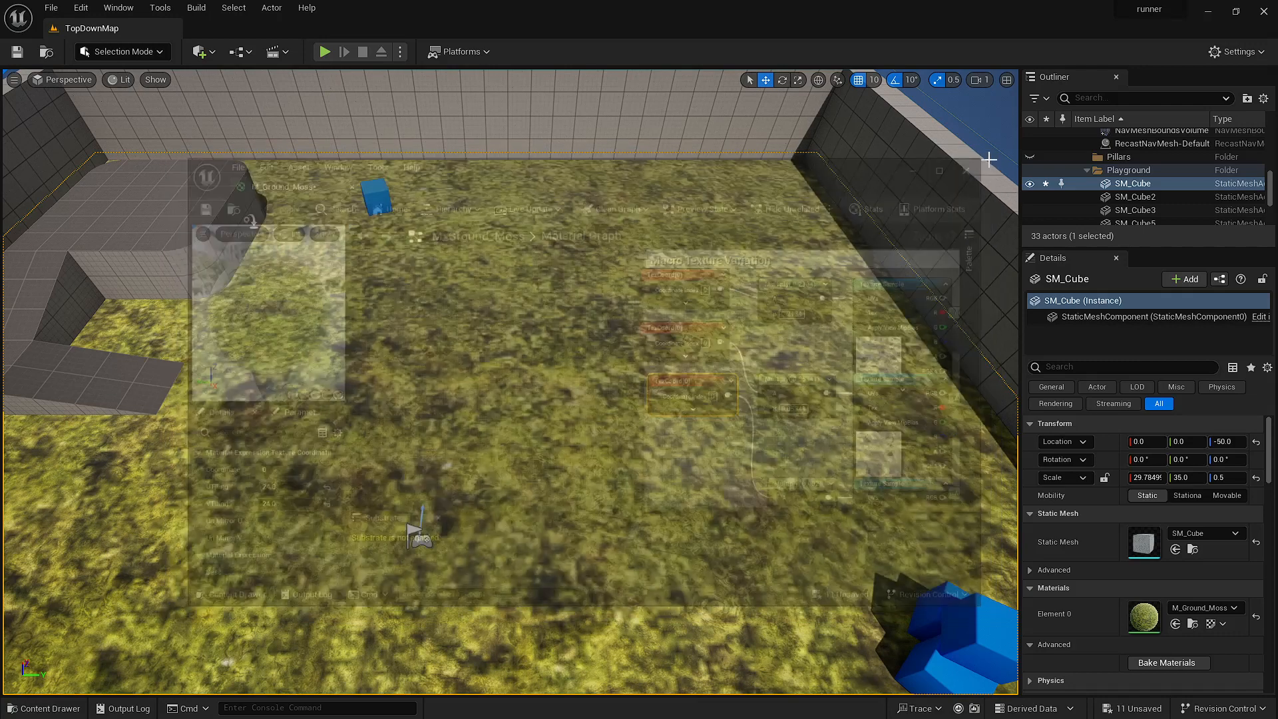
- Play-test the level by running the character across the moss floor, and stop the session
click(324, 53)
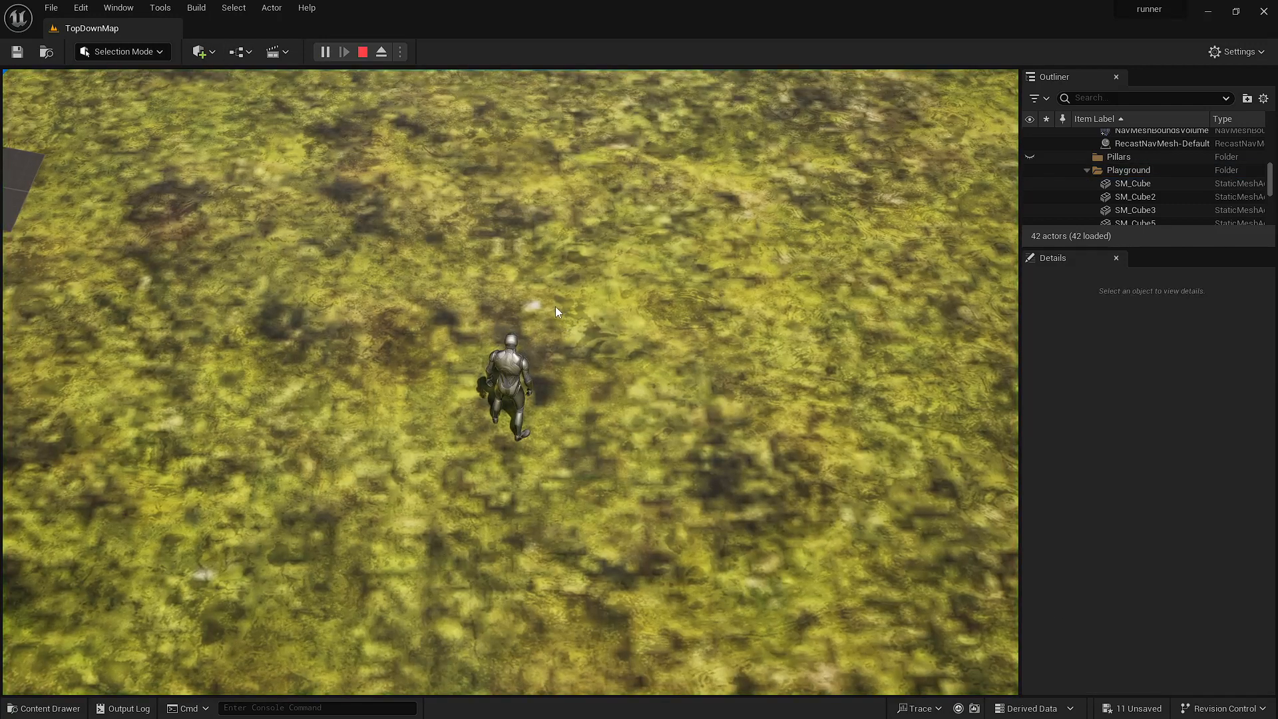
drag(607, 340, 594, 366)
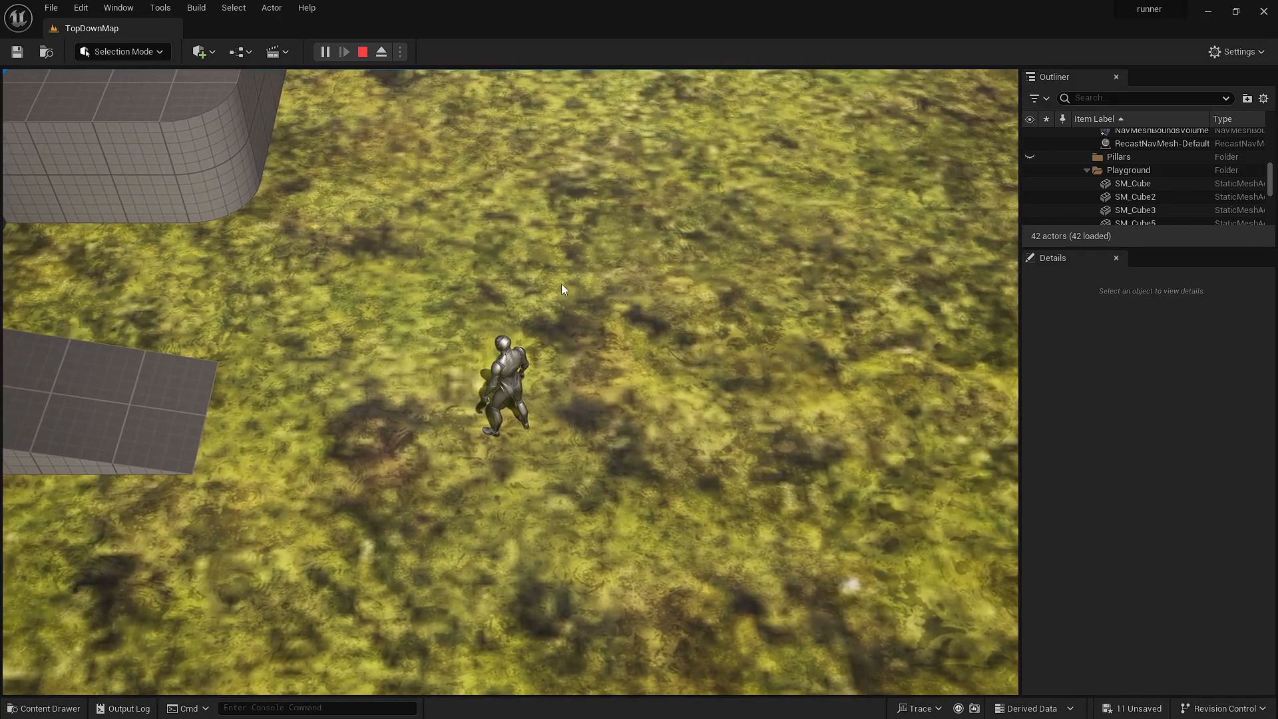
click(362, 52)
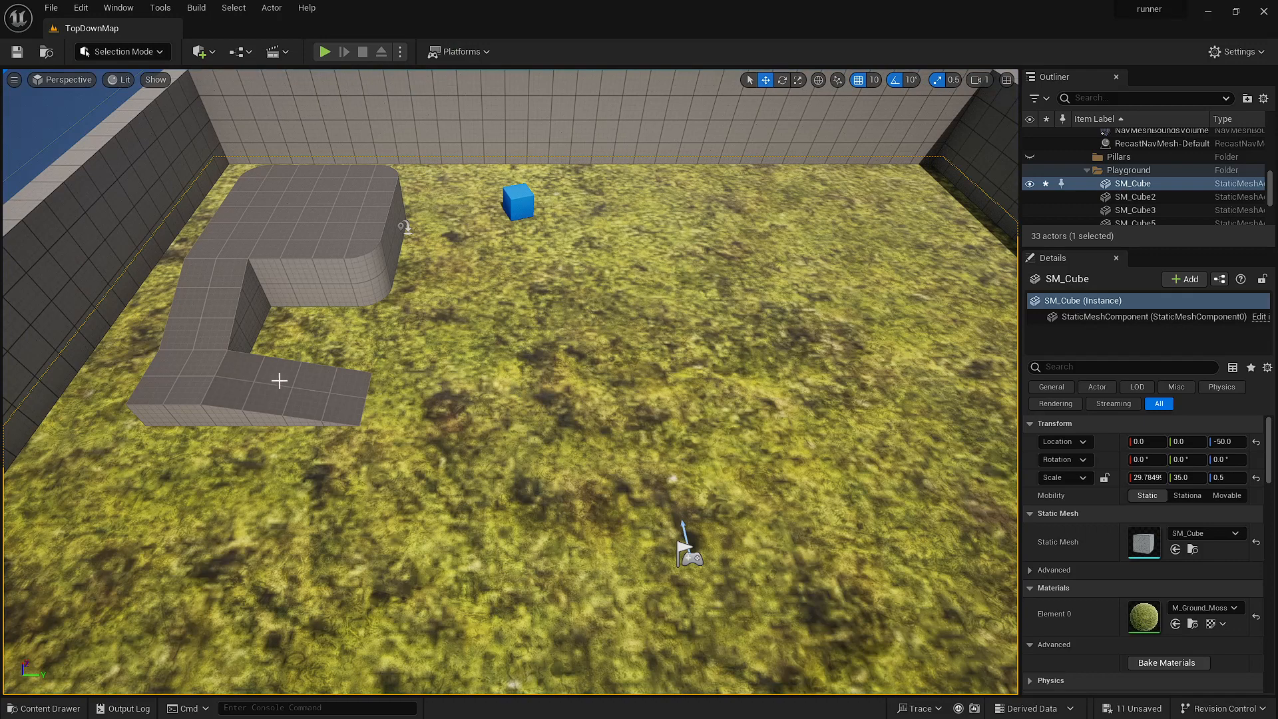
- Select all four perimeter walls around the moss floor: SM_Cube2, SM_Cube3, SM_Cube5 and SM_Cube6
click(113, 226)
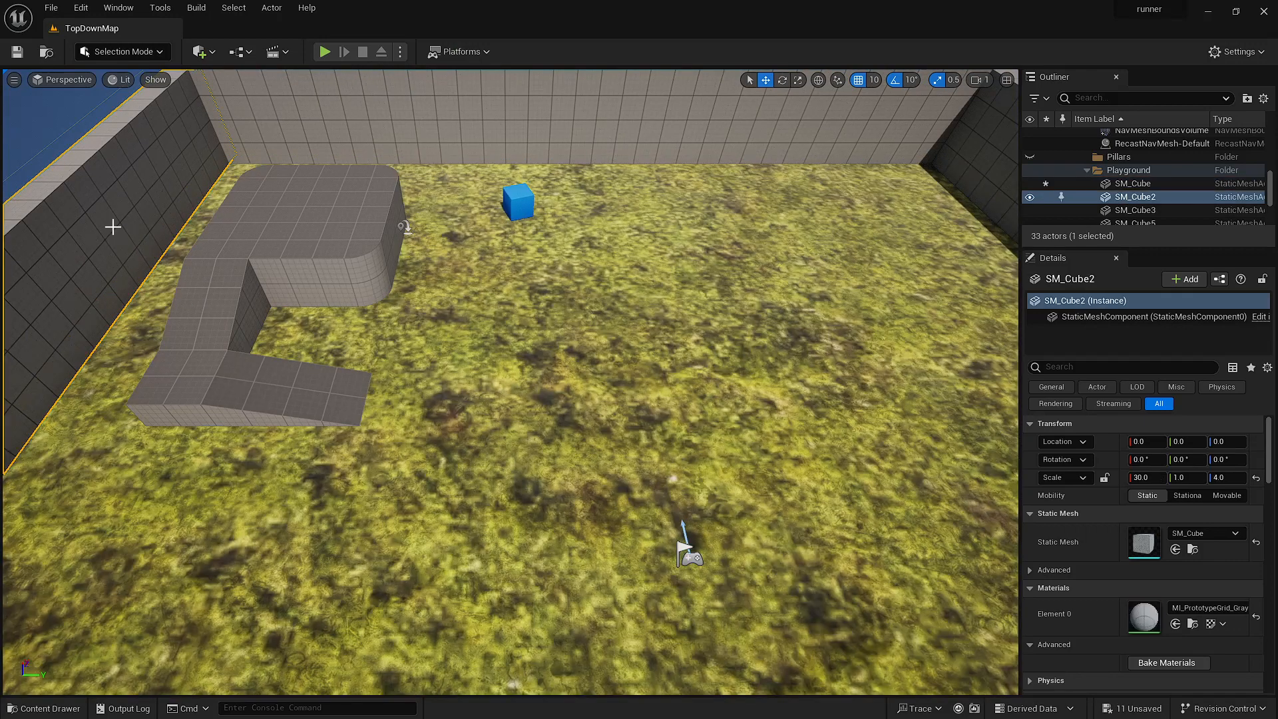
ctrl+click(444, 136)
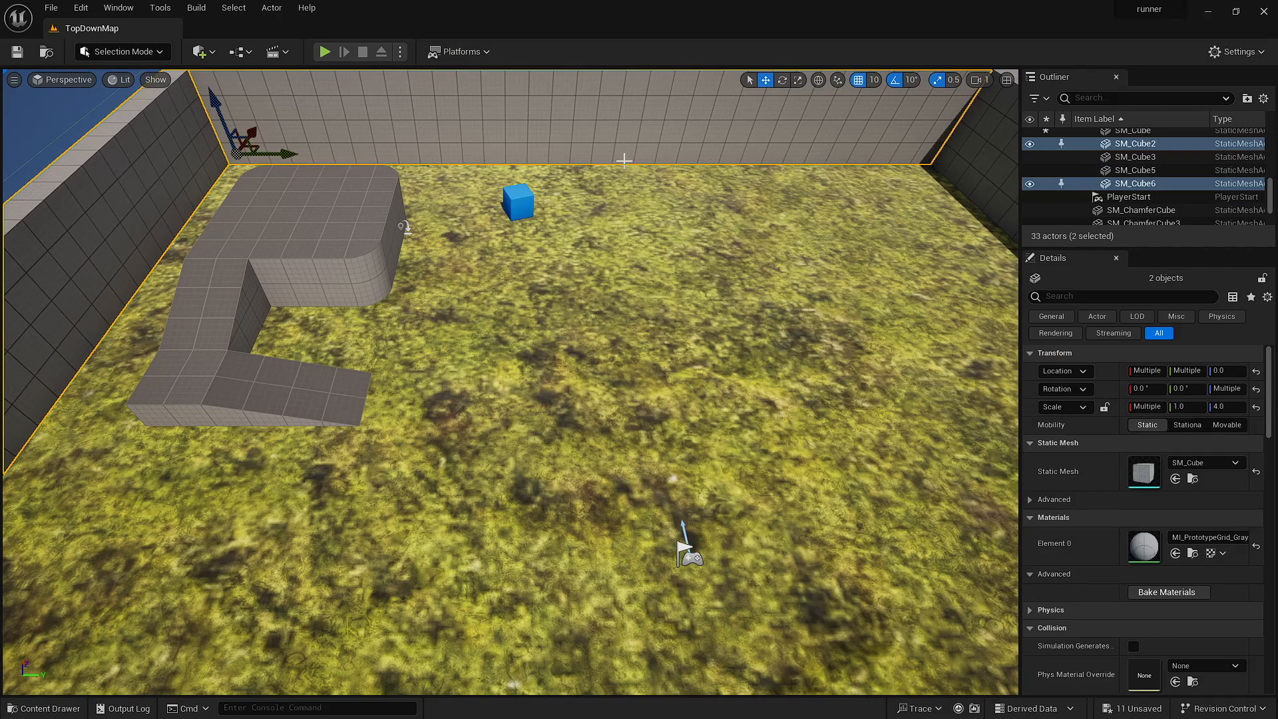
ctrl+click(998, 191)
key(f)
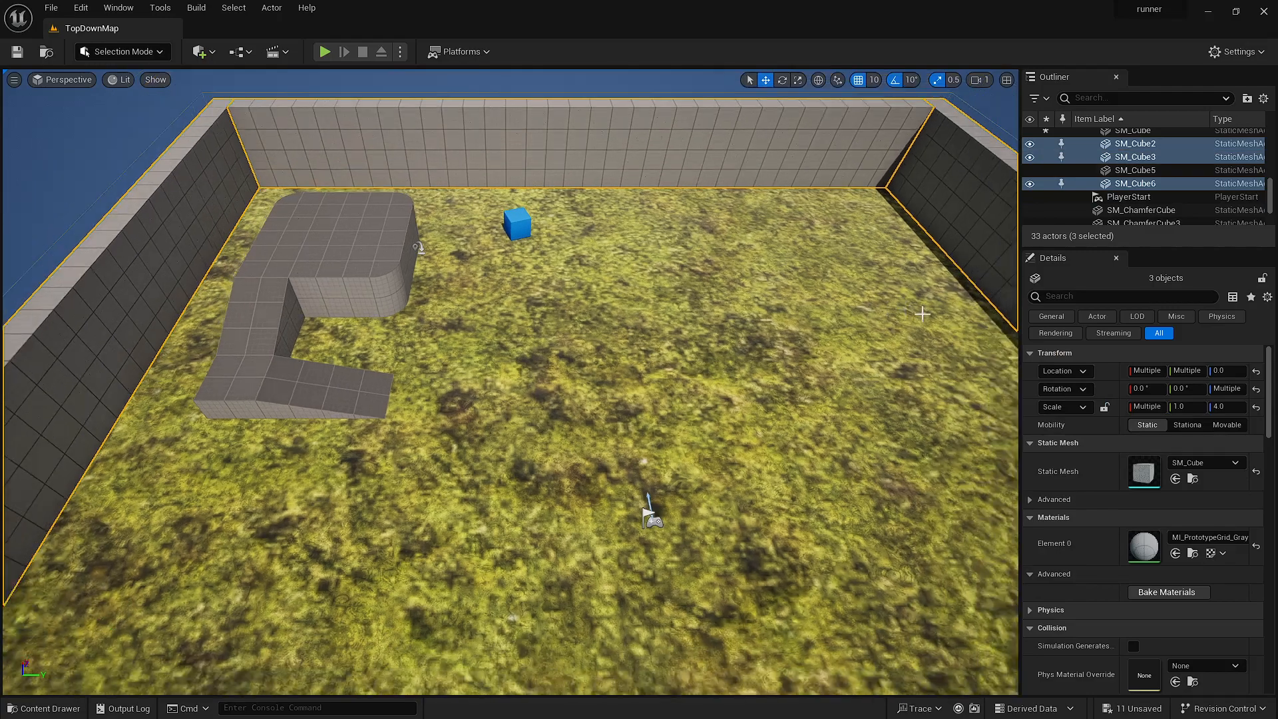
right_drag(850, 411, 413, 426)
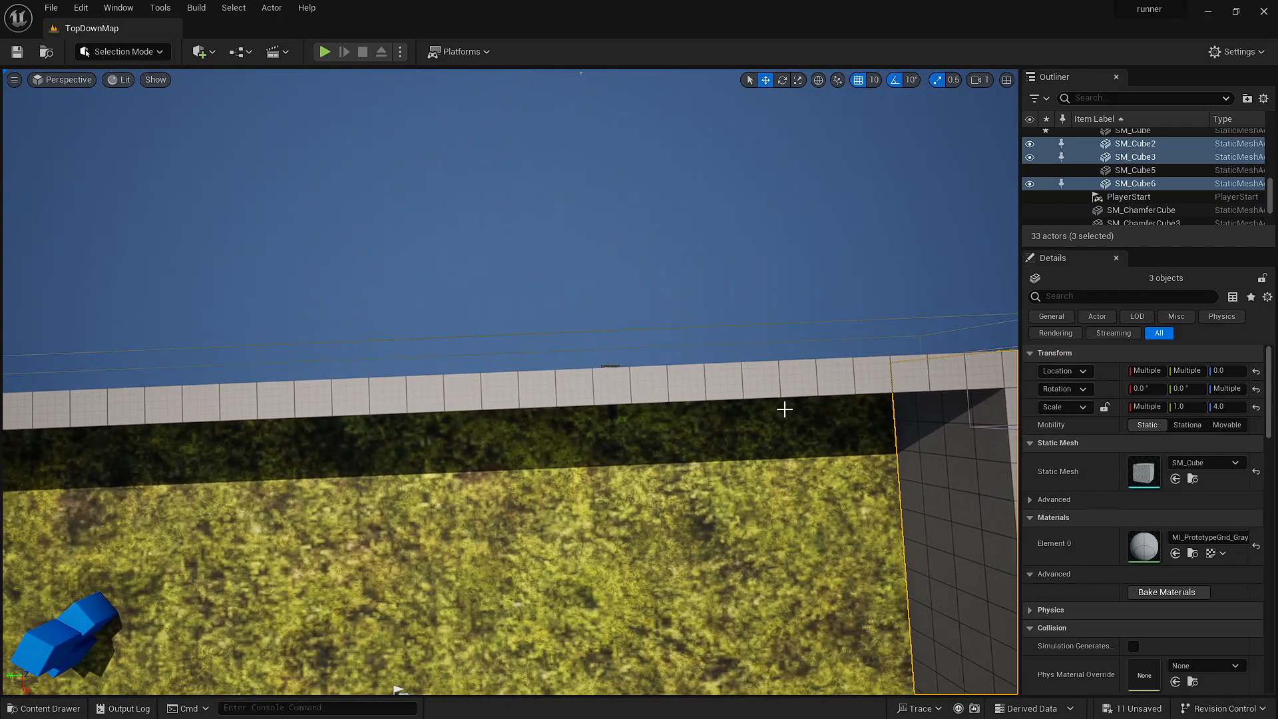
right_drag(743, 460, 725, 406)
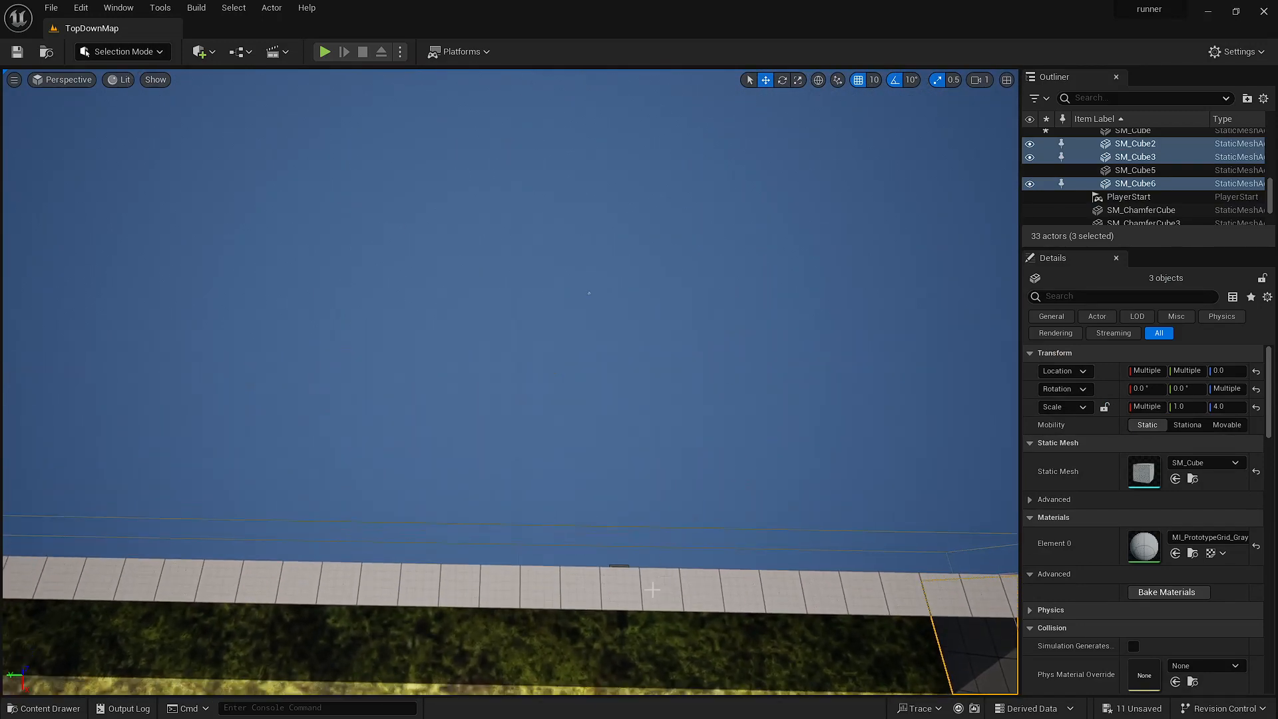
ctrl+click(654, 595)
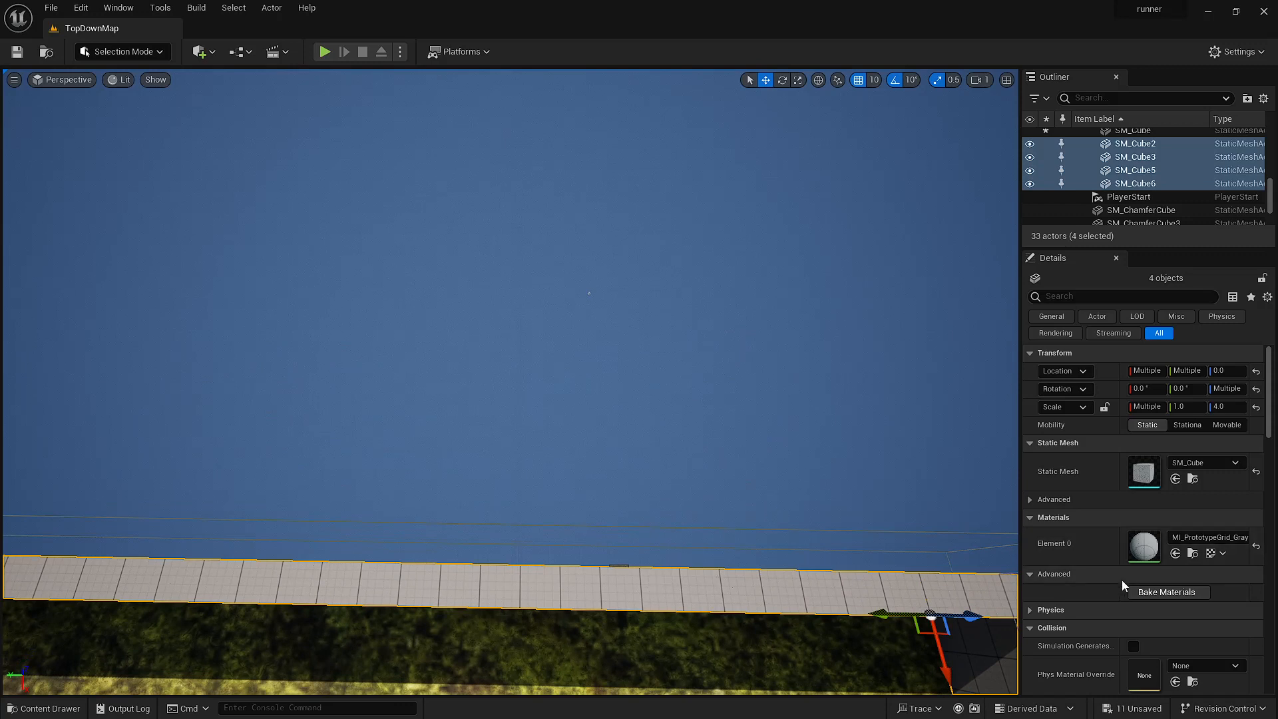
- Search the available materials for "cobble" and assign M_CobbleStone_Smooth to Element 0 of the selected walls
click(1240, 540)
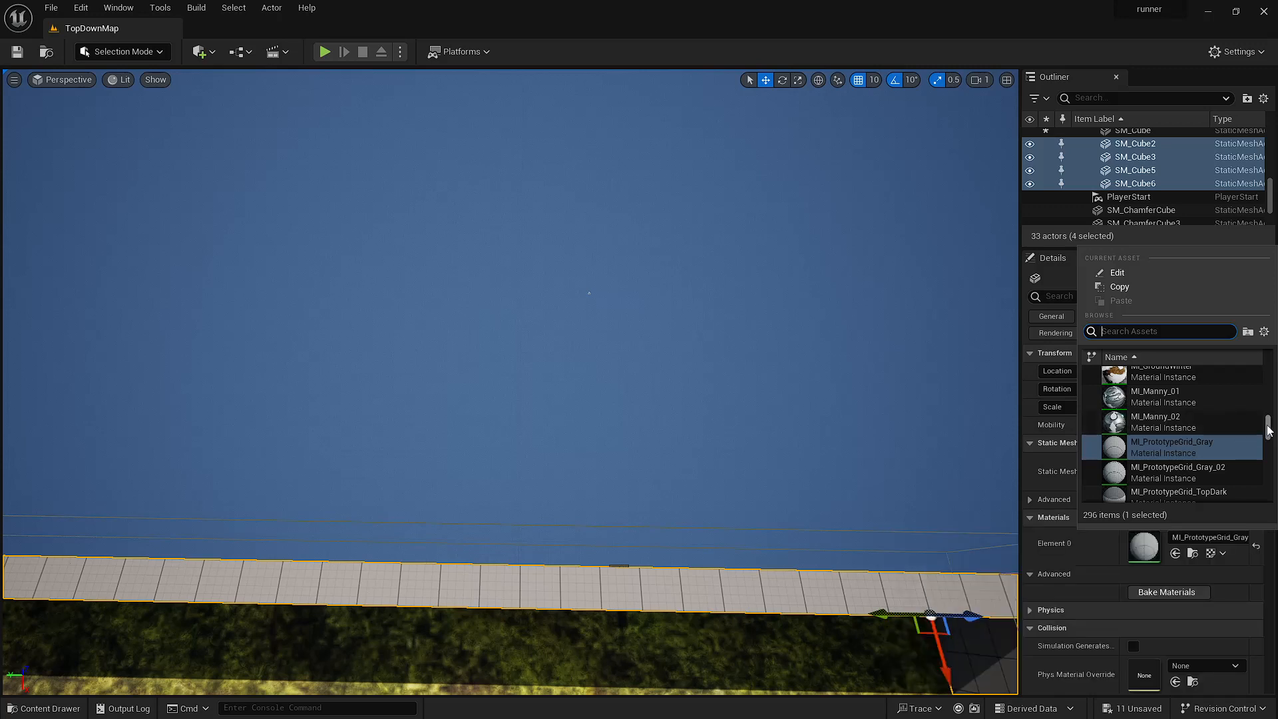
drag(1266, 431, 1266, 376)
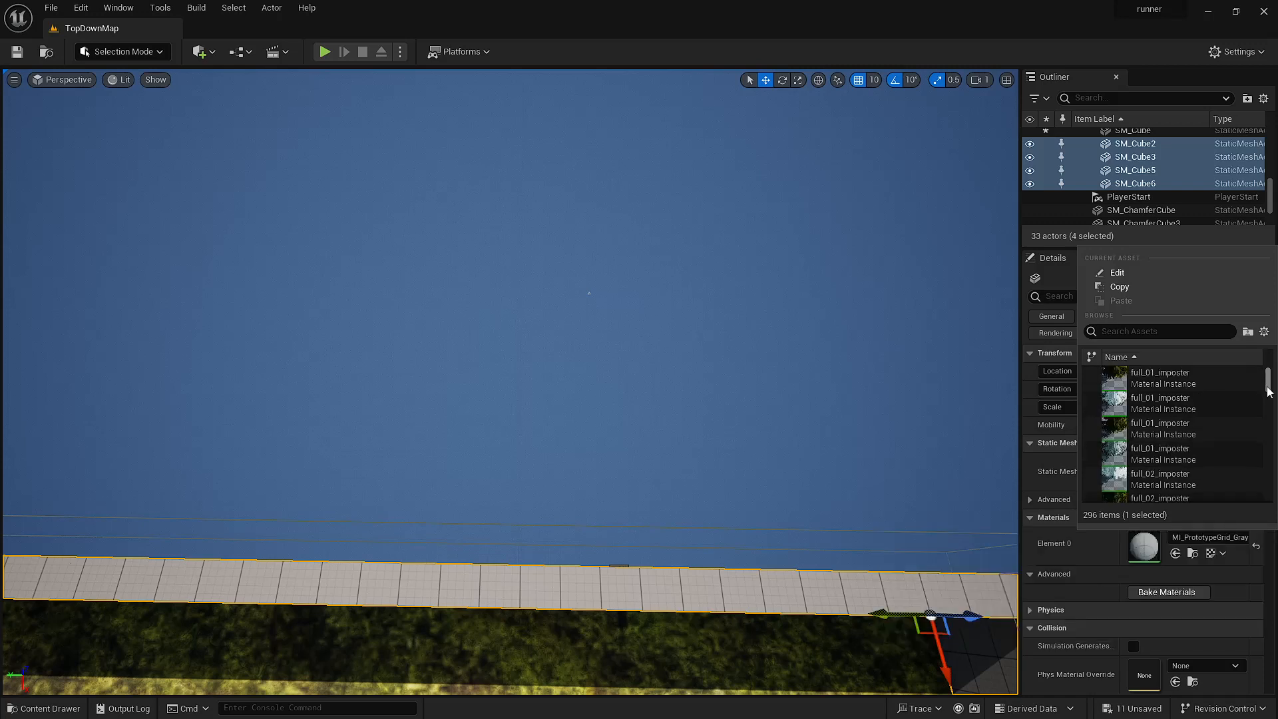
drag(1268, 391, 1268, 471)
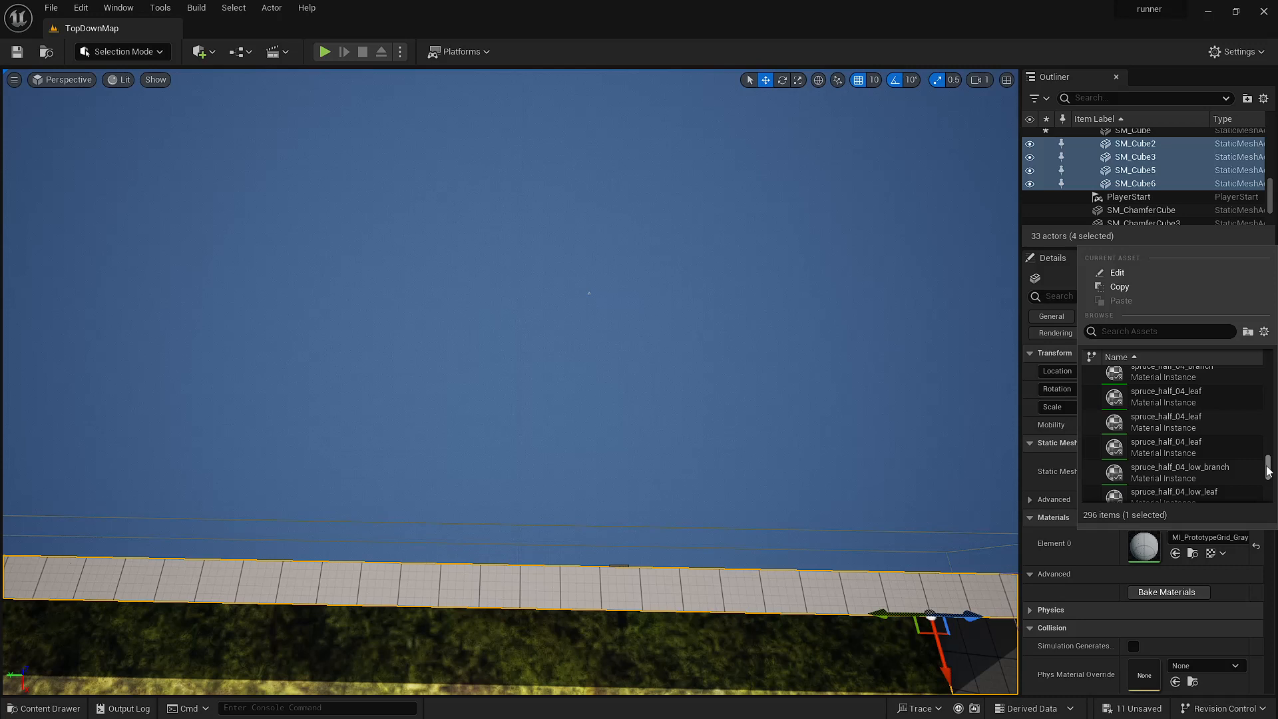
drag(1268, 469, 1269, 493)
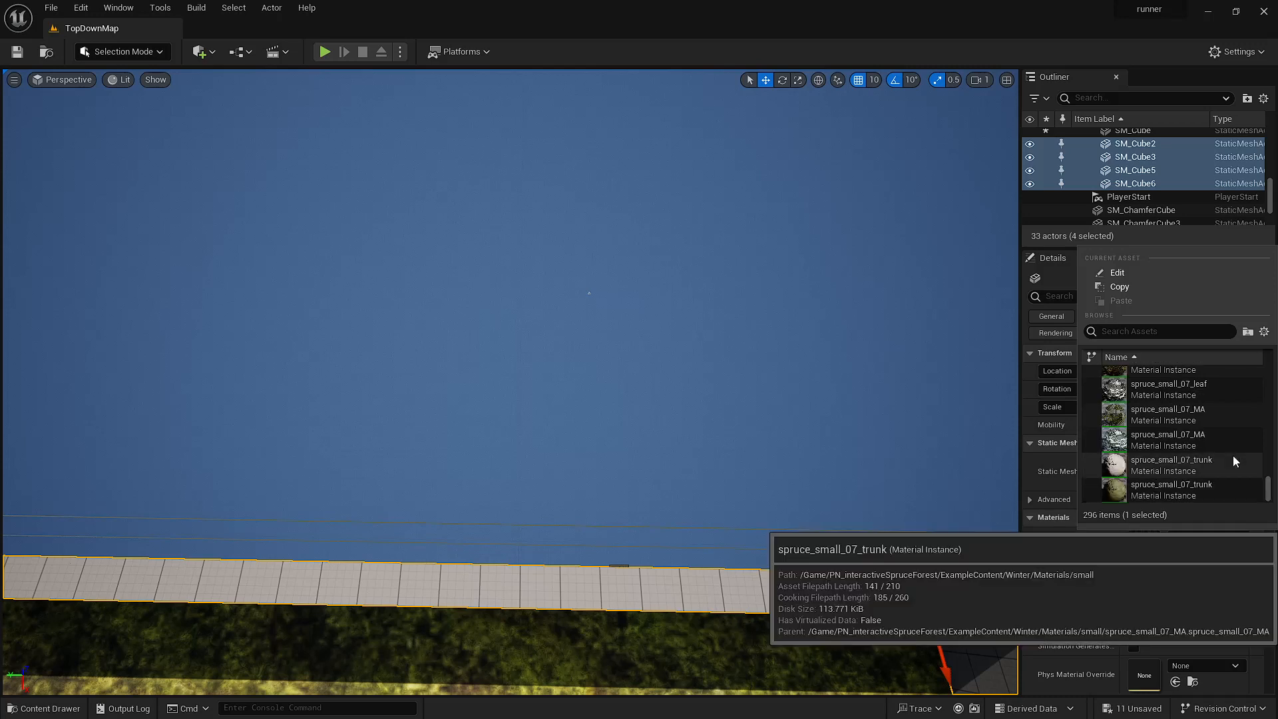
click(1180, 333)
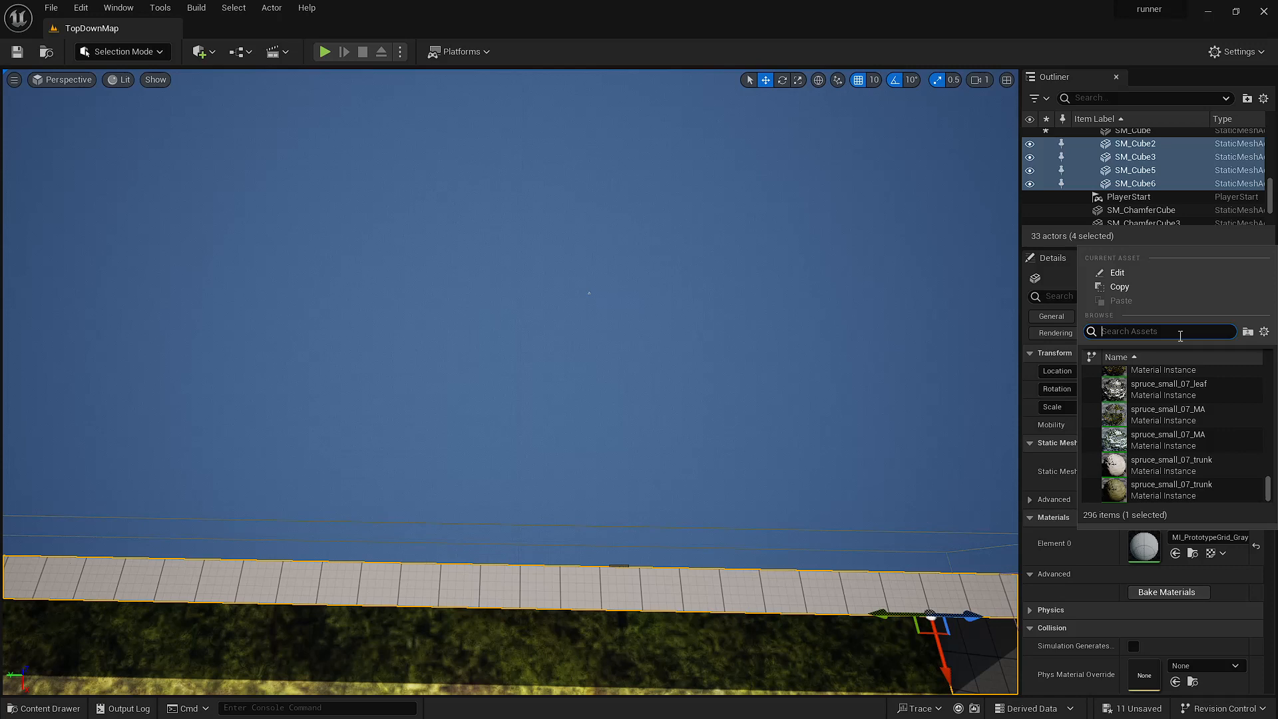
text(cobble)
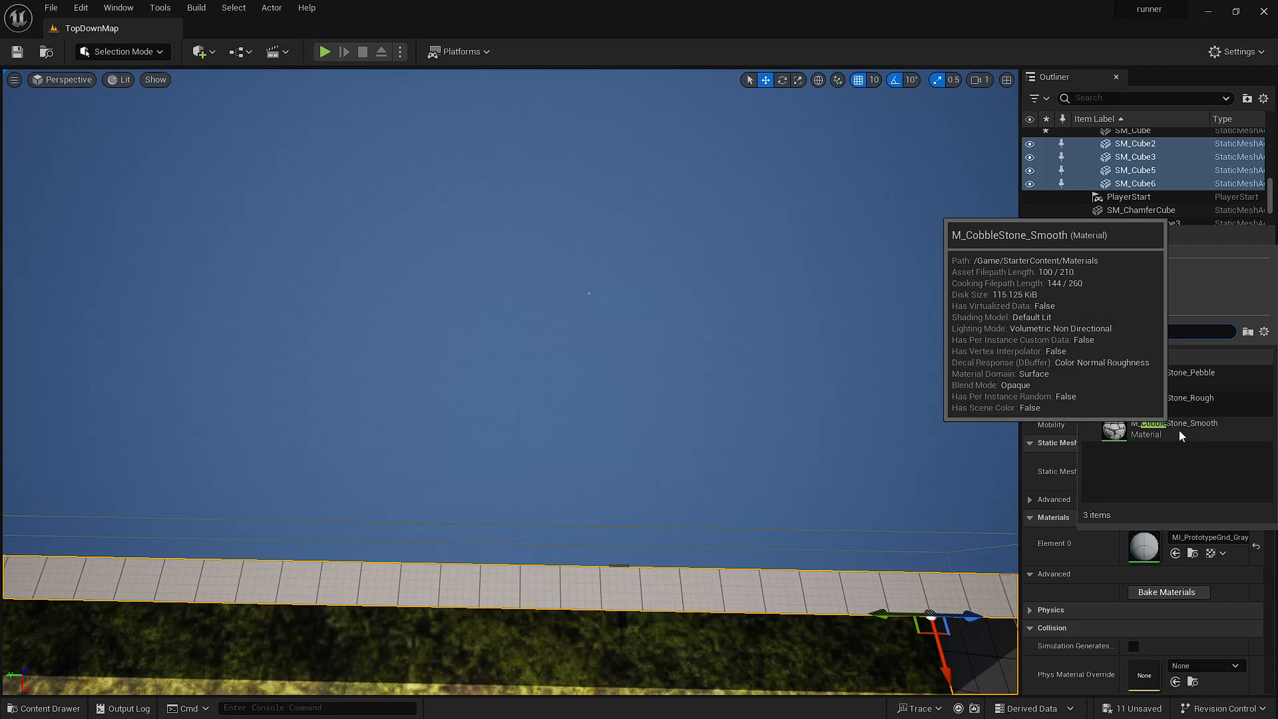
click(1115, 429)
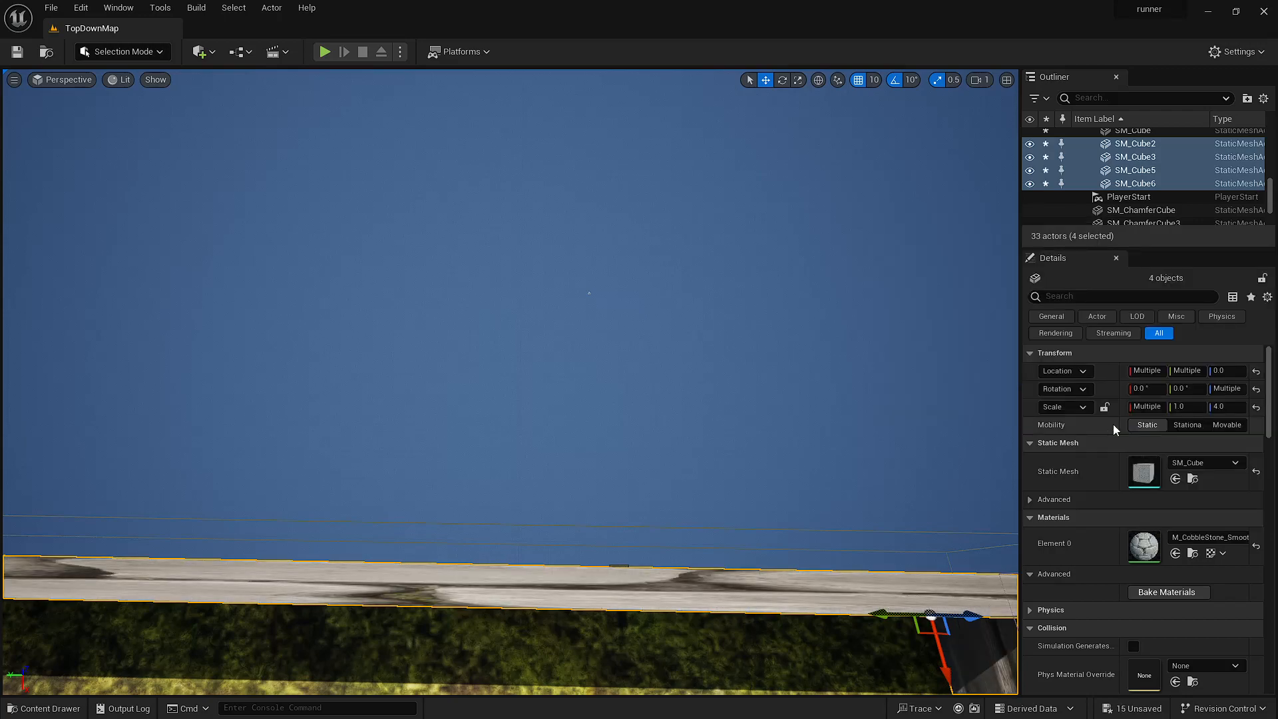
- Open the walls' M_CobbleStone_Smooth material in the material editor
key(f)
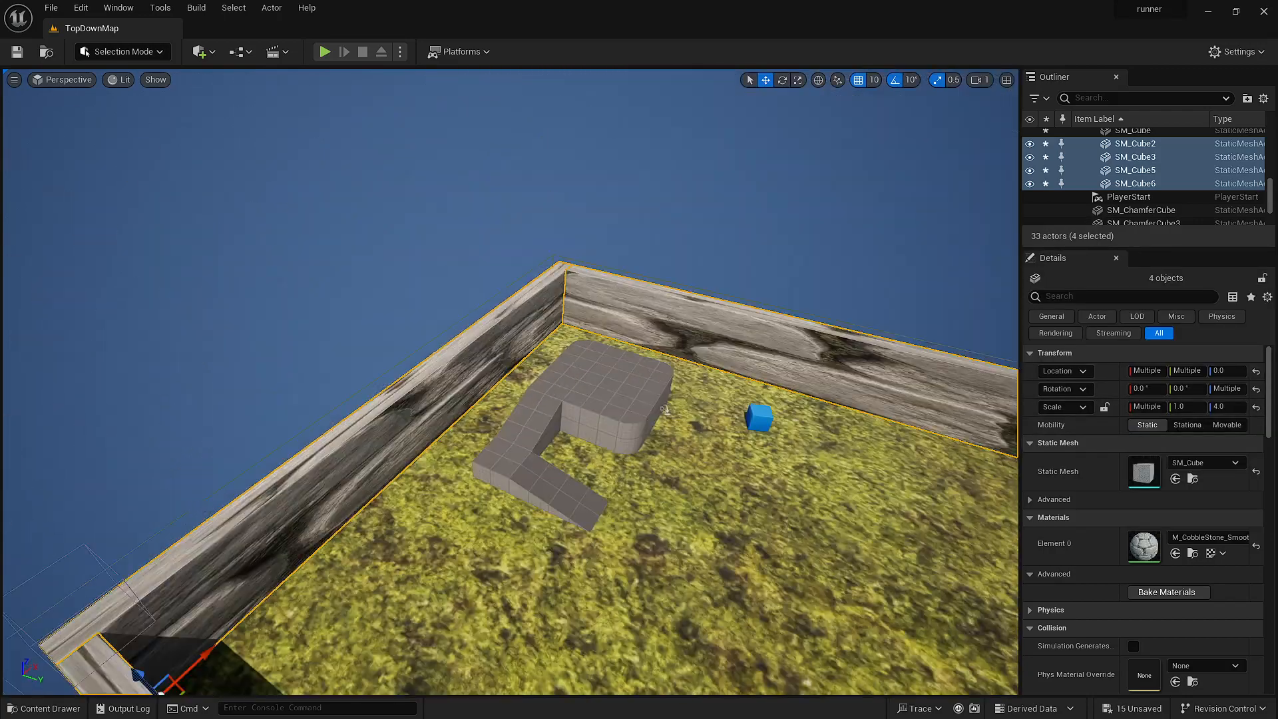
right_drag(510, 382, 801, 488)
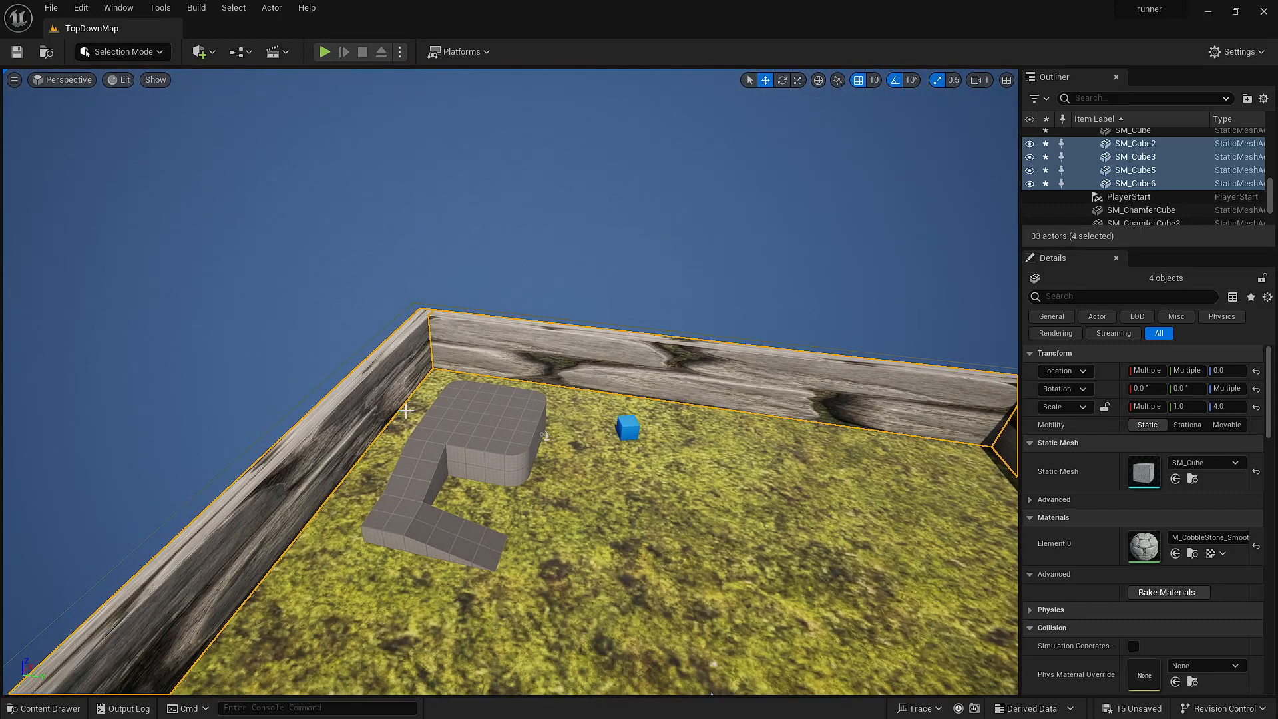
double_click(1145, 545)
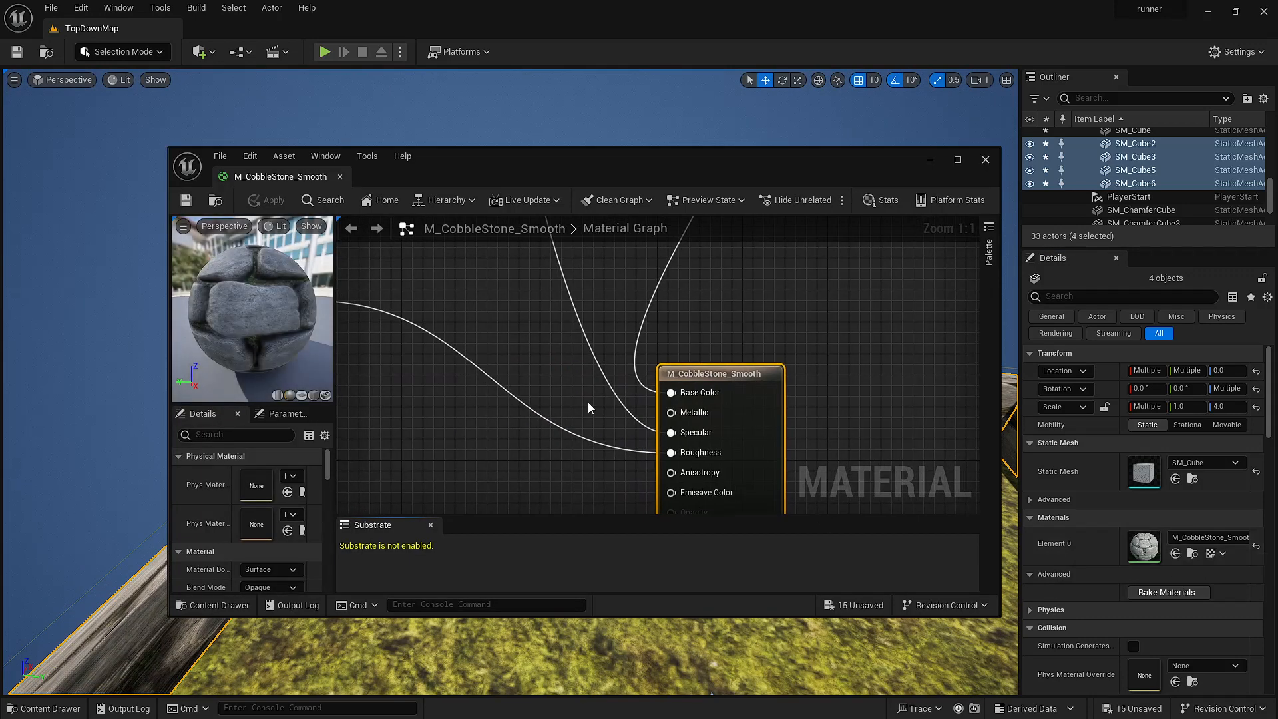
- Set UTiling and VTiling to 50 on the TexCoord node feeding the 0.05341 Multiply node, and collapse the node
scroll(589, 402, down, 12)
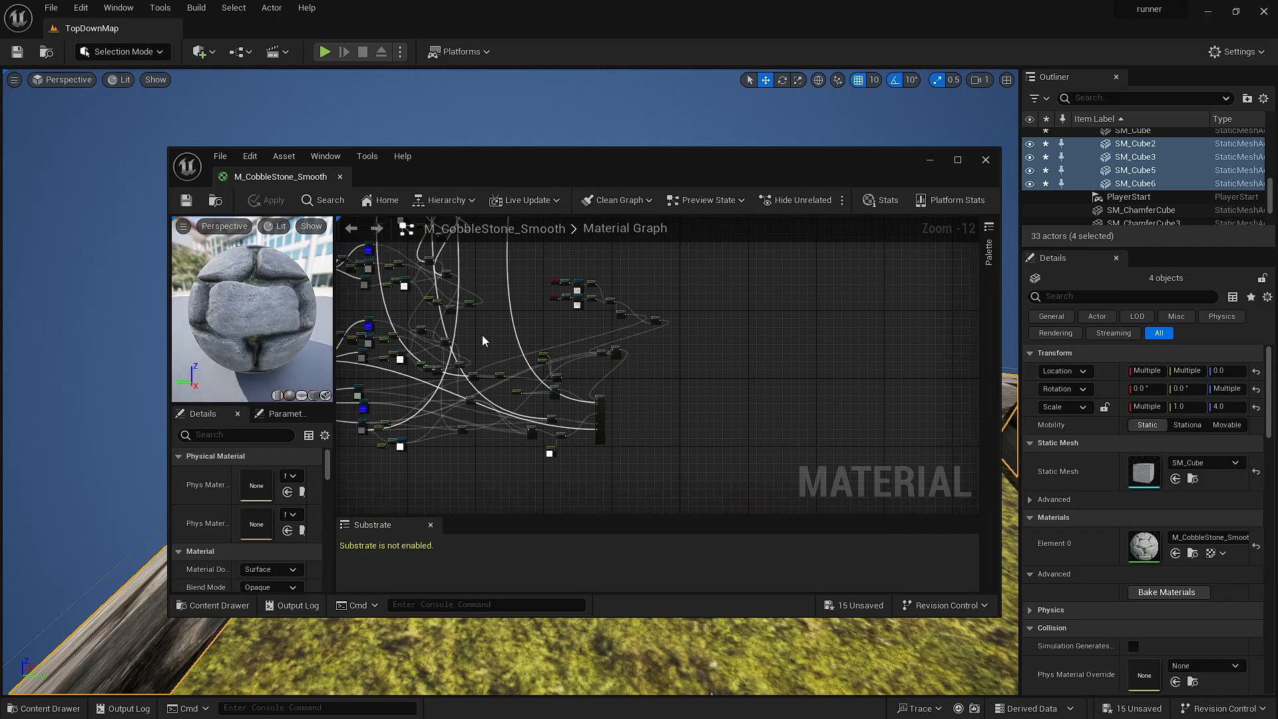
right_drag(482, 334, 692, 420)
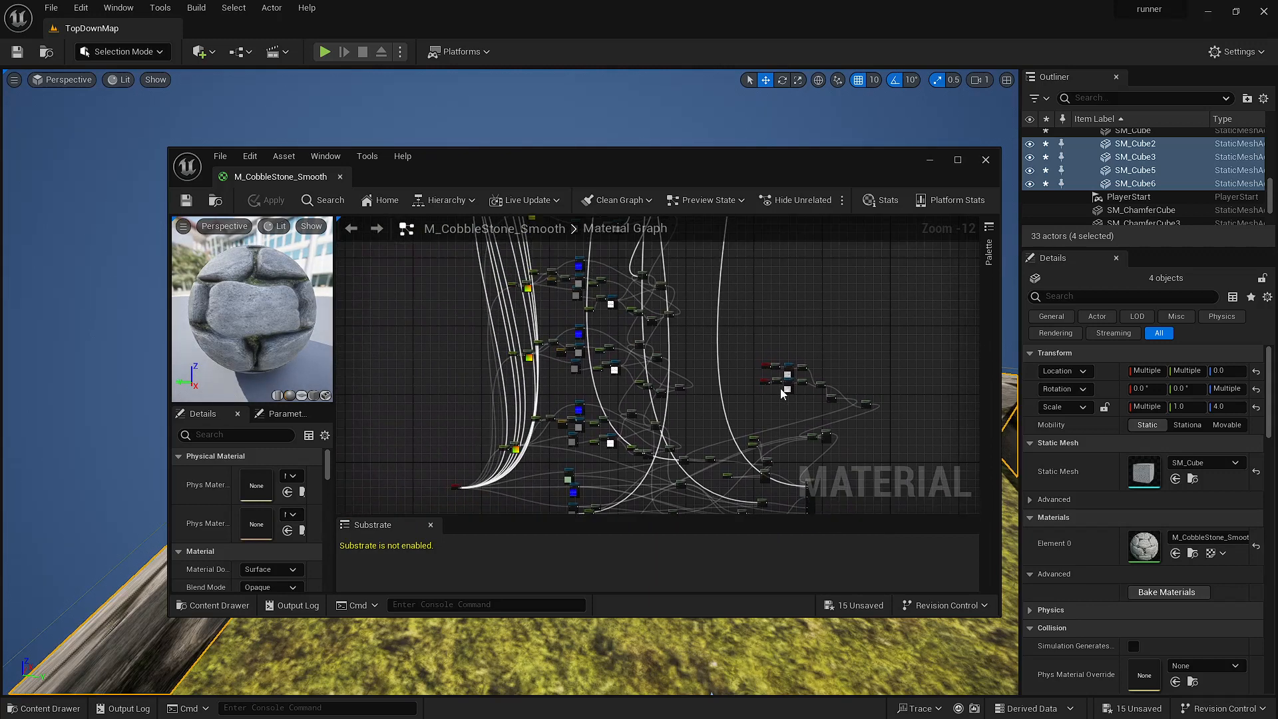
scroll(777, 384, up, 12)
scroll(777, 385, down, 1)
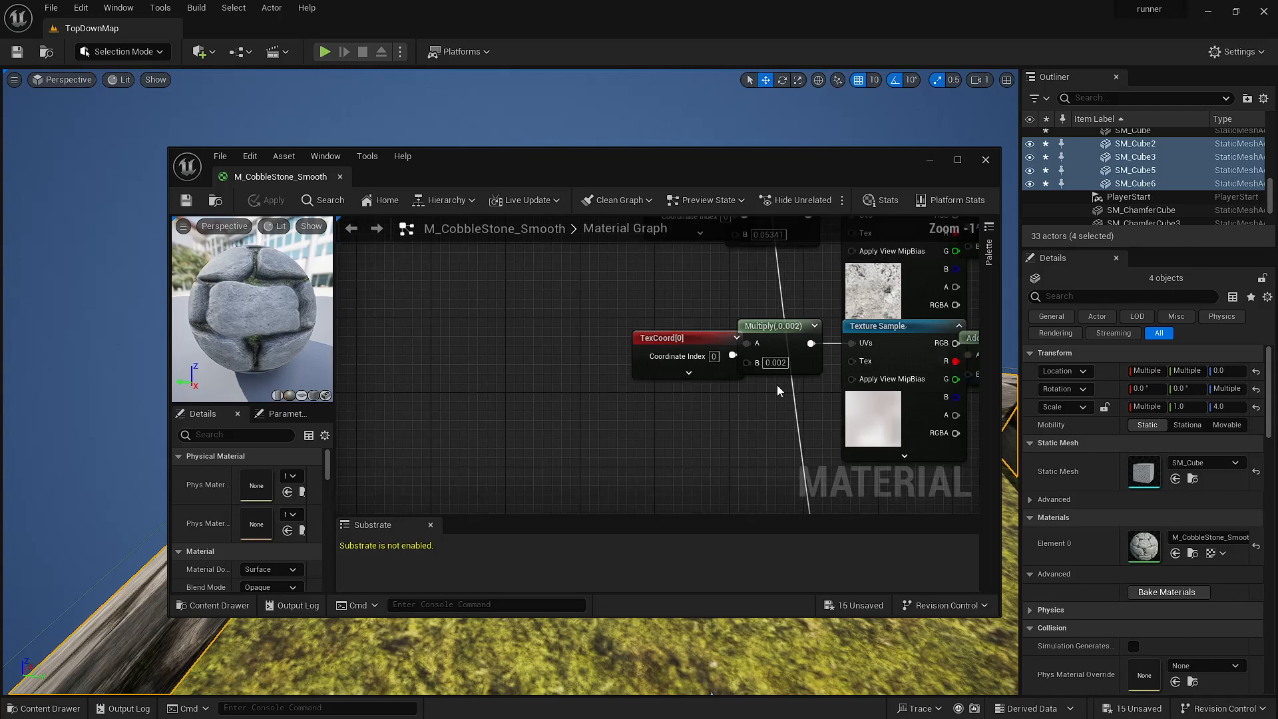
scroll(777, 385, up, 1)
scroll(776, 385, down, 1)
scroll(651, 298, down, 5)
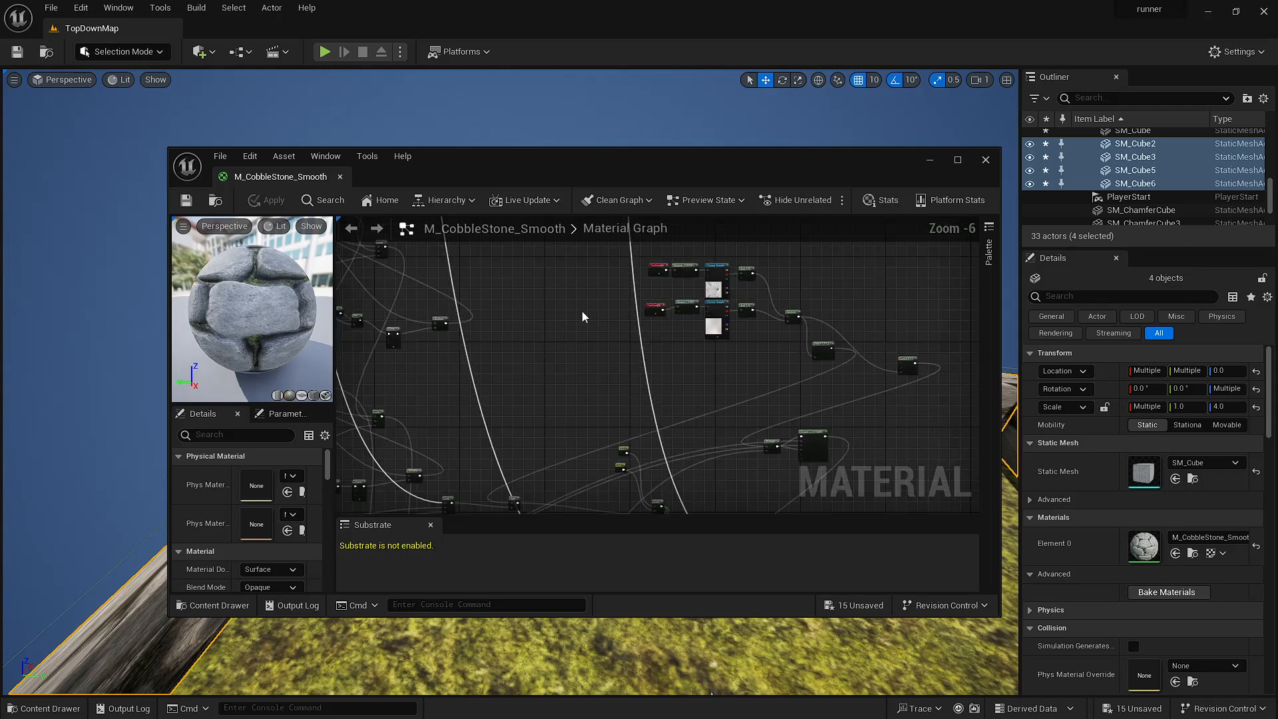
right_drag(582, 309, 661, 420)
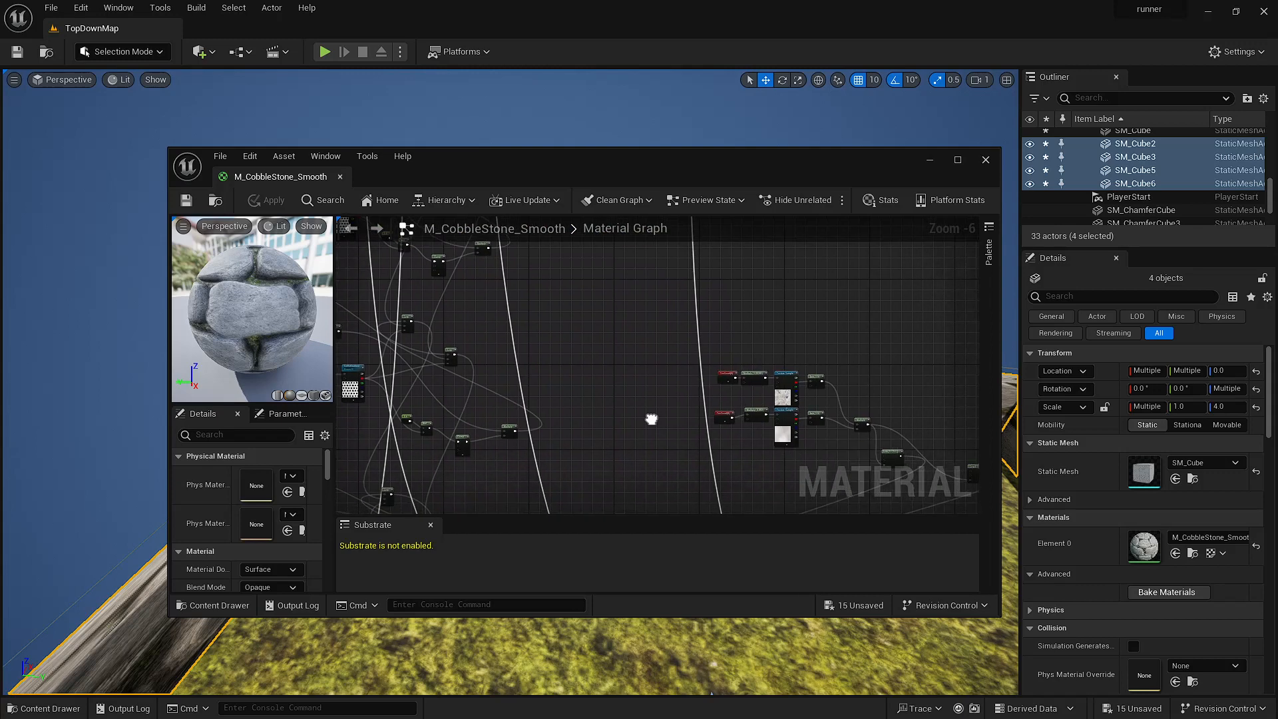
scroll(721, 385, up, 5)
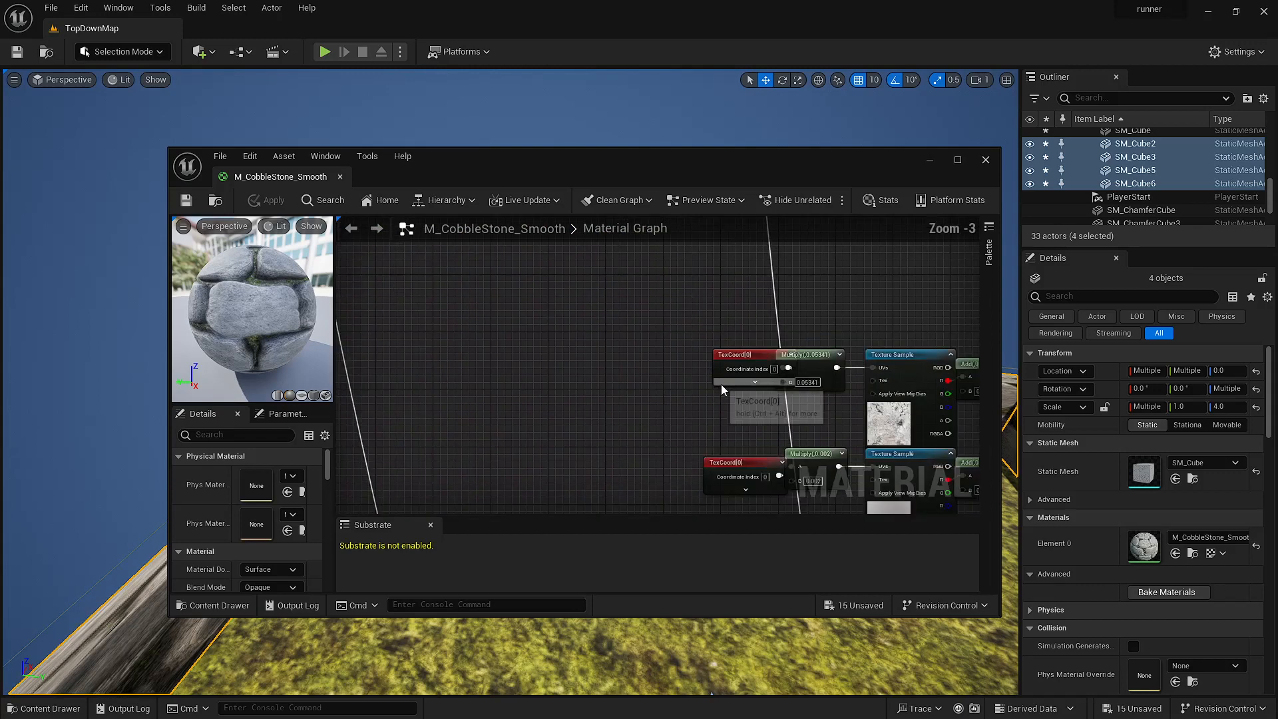
click(763, 381)
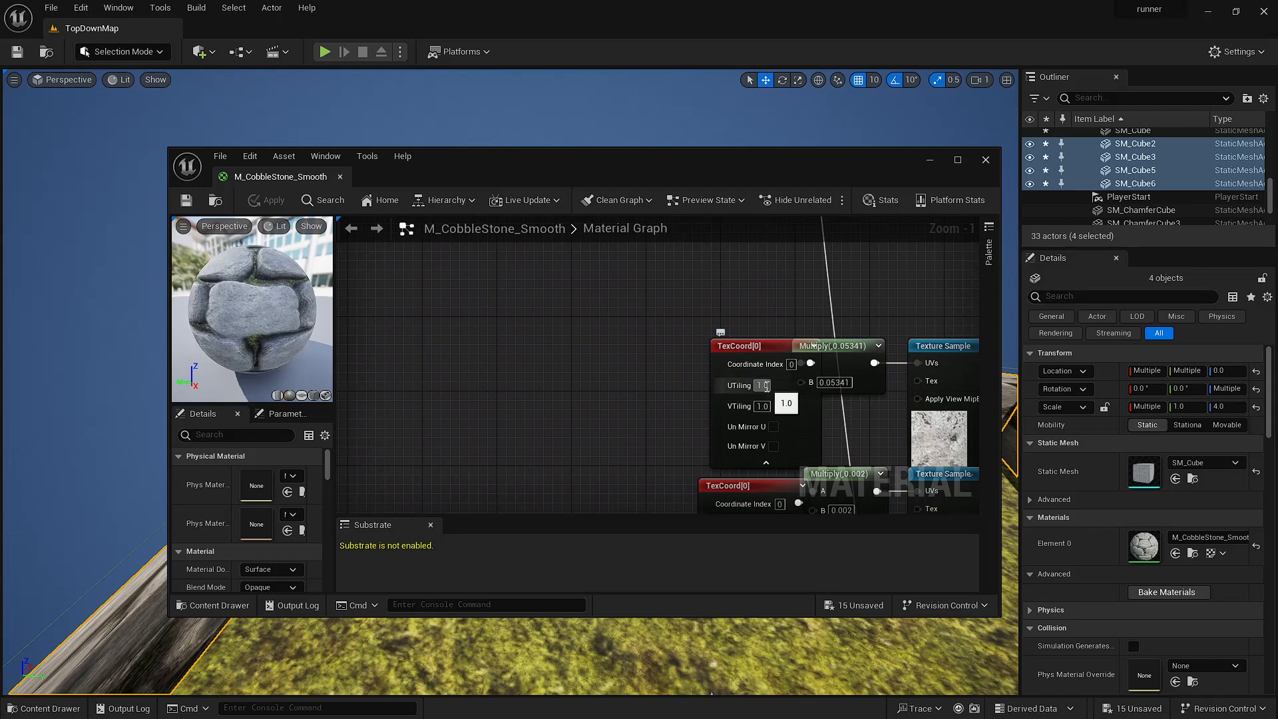
click(762, 386)
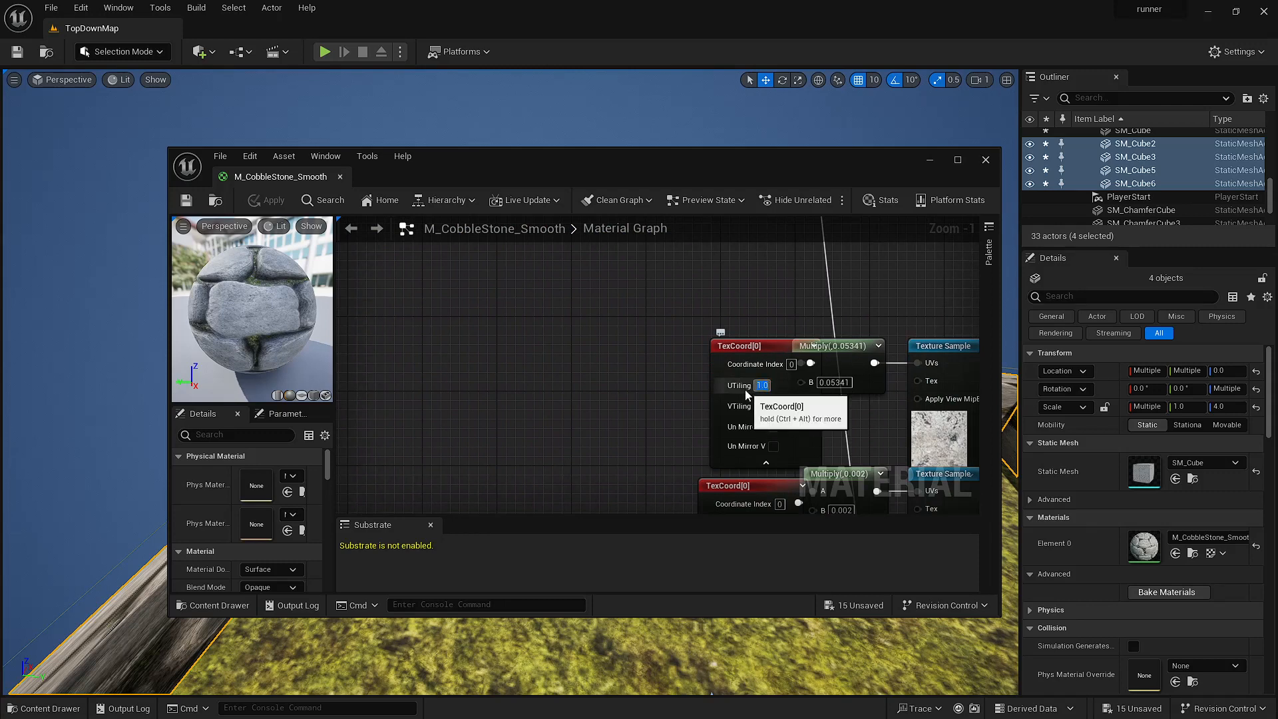
text(50)
click(760, 406)
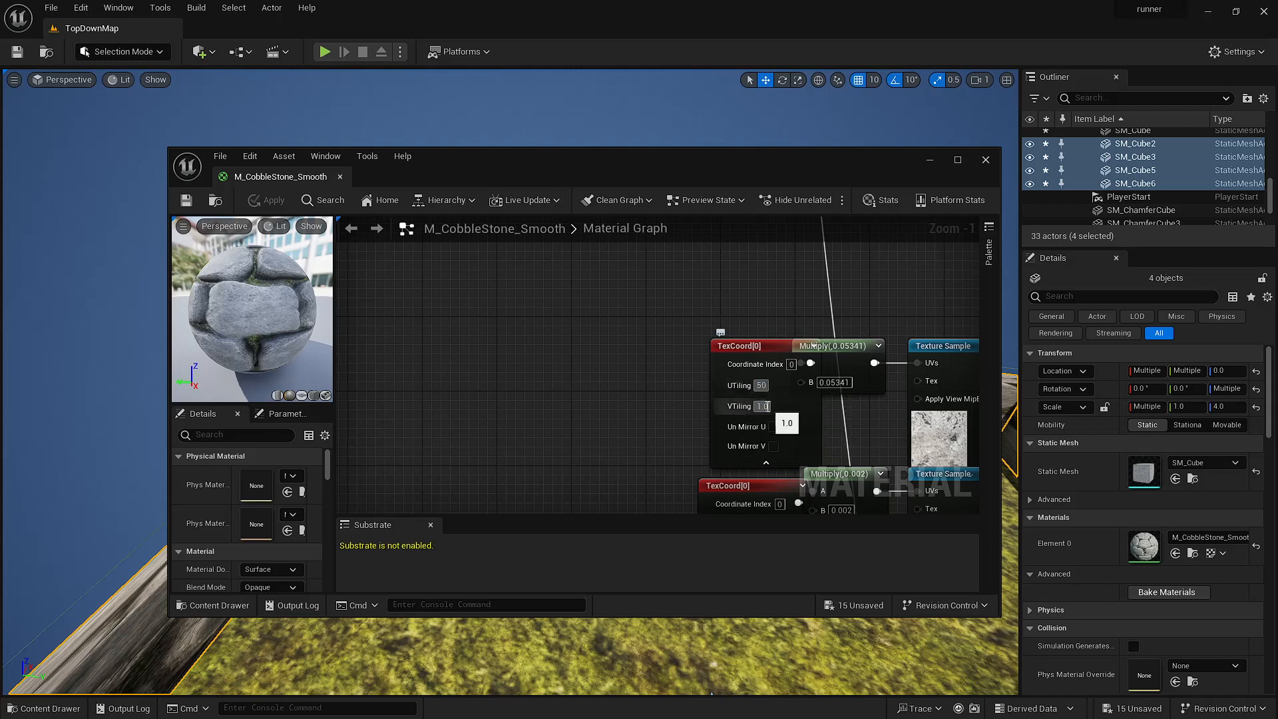
text(50)
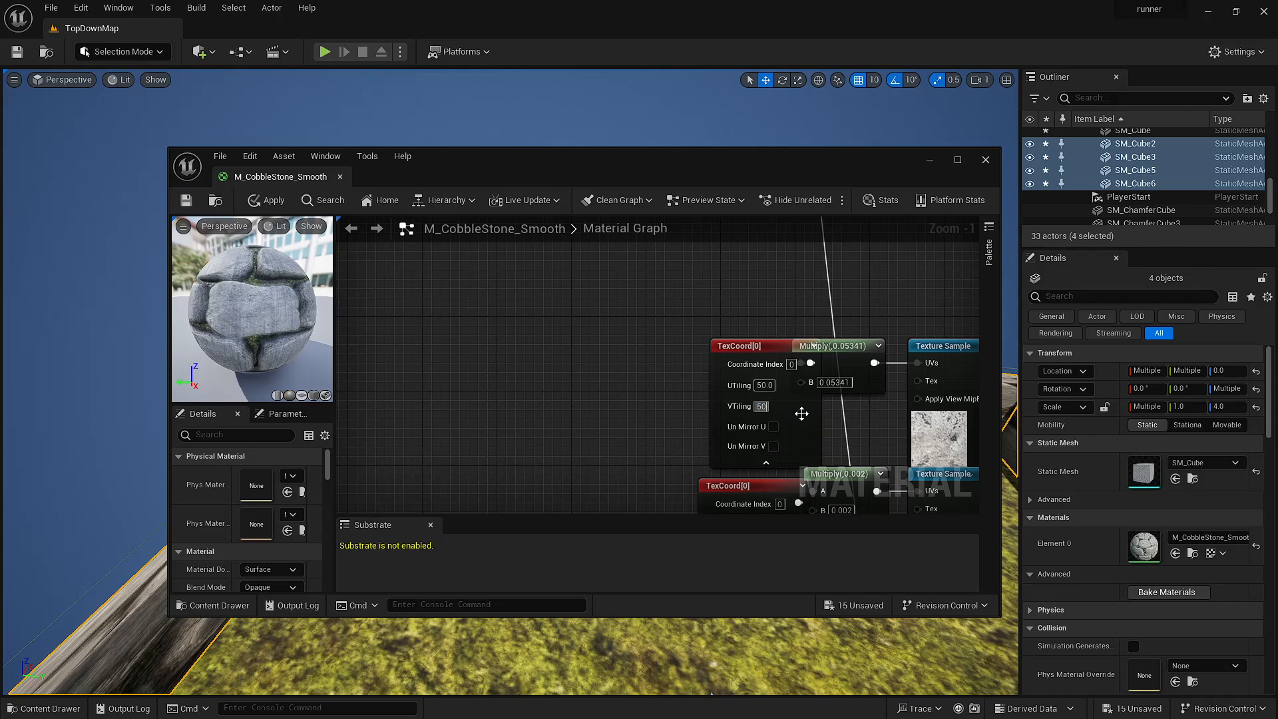
click(802, 413)
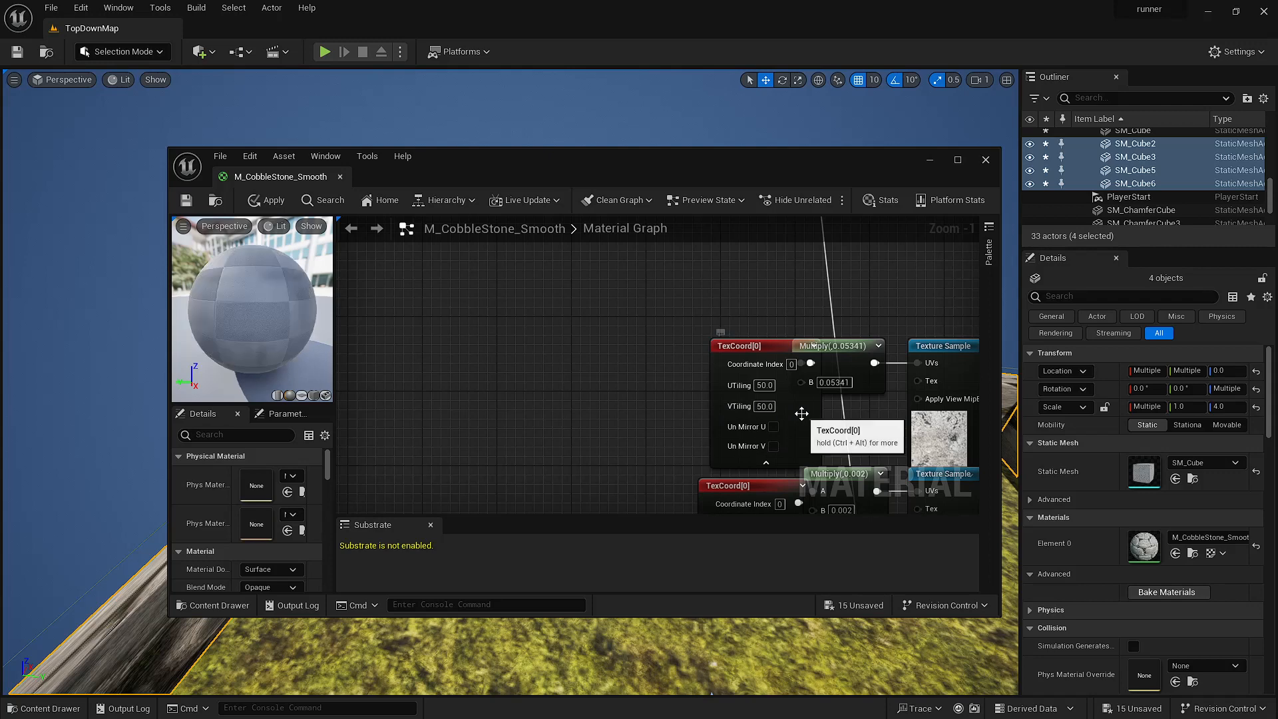
click(764, 466)
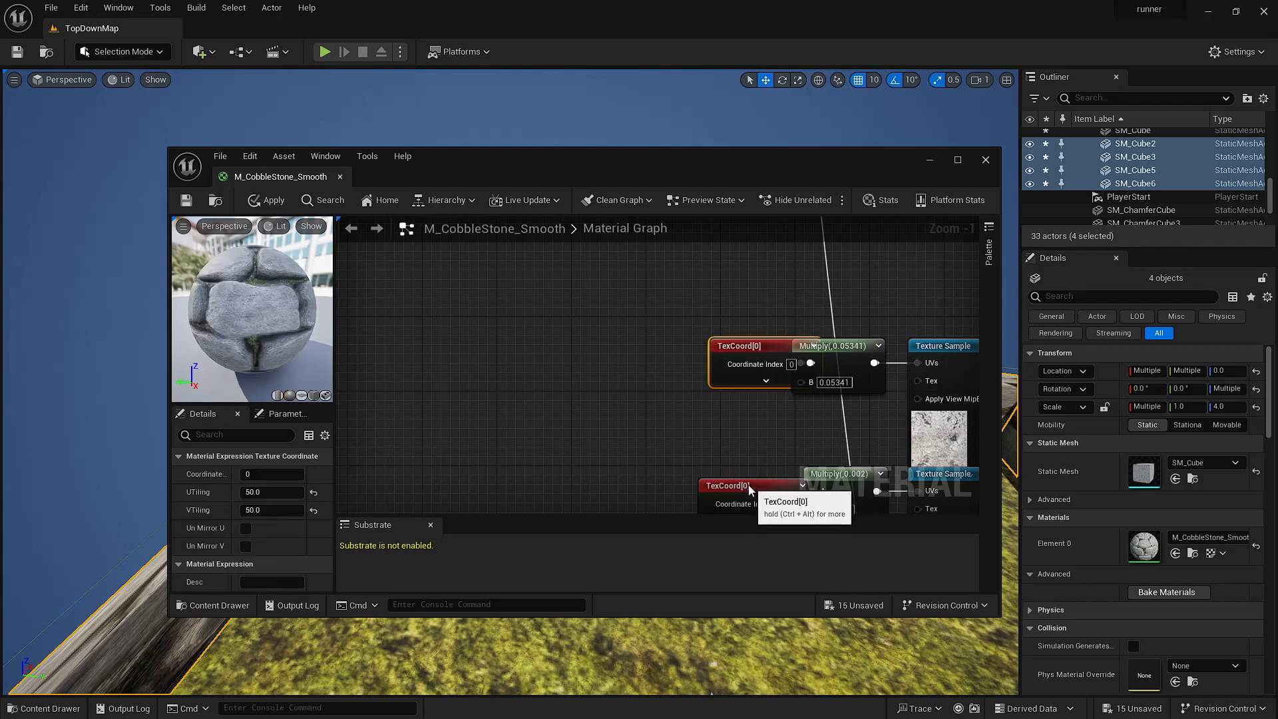
- Move the TexCoord node feeding the 0.002 Multiply node clear, set its UTiling and VTiling to 50, and apply the material changes
drag(751, 491, 709, 441)
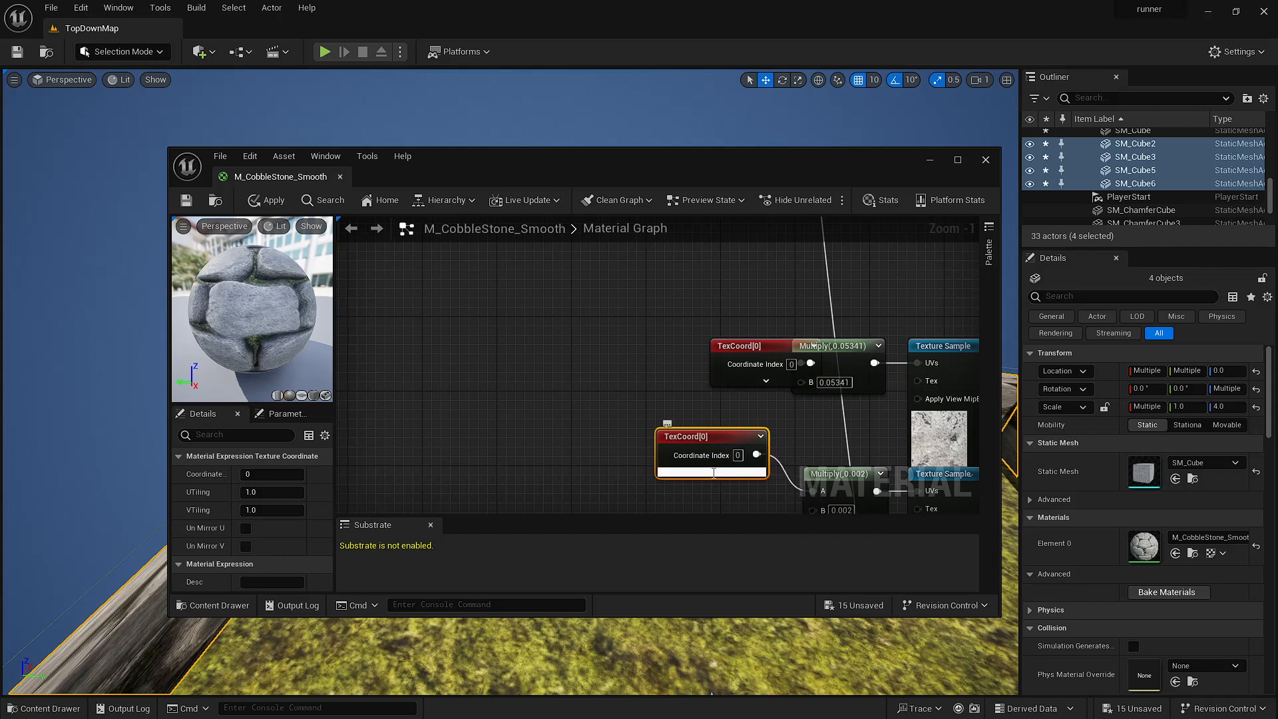
click(713, 474)
click(702, 476)
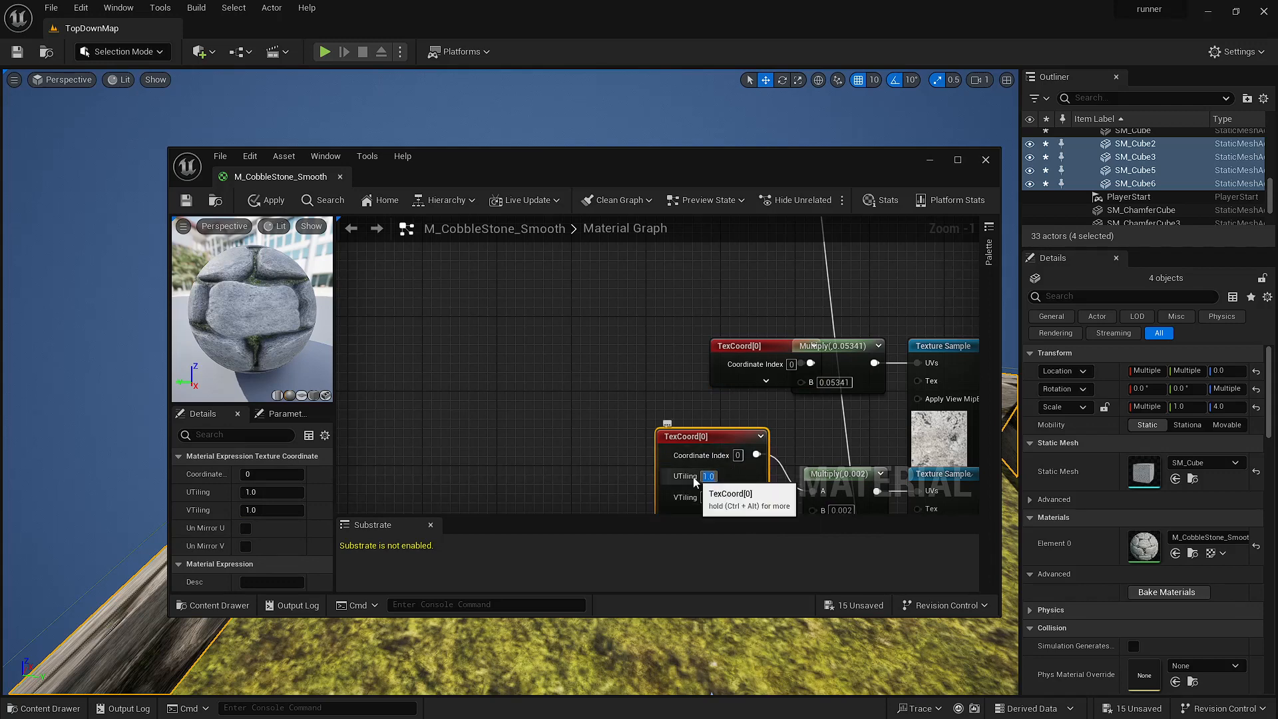
text(50)
key(Return)
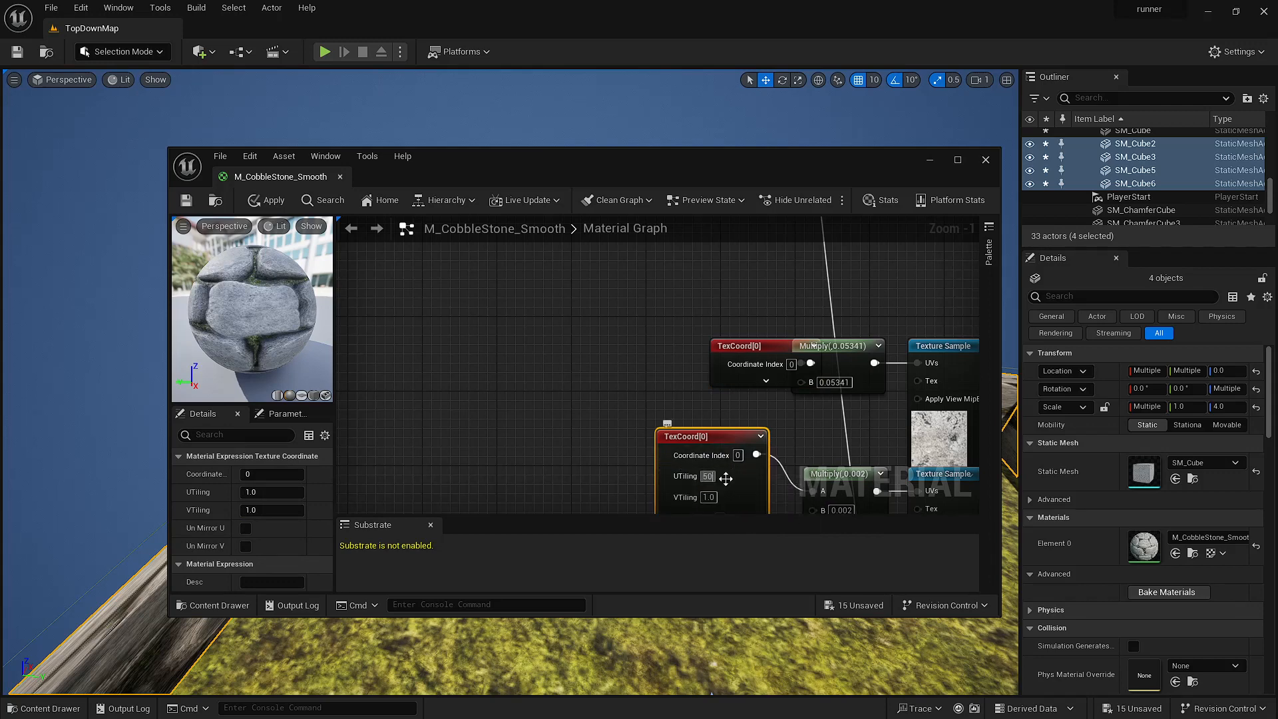
click(713, 500)
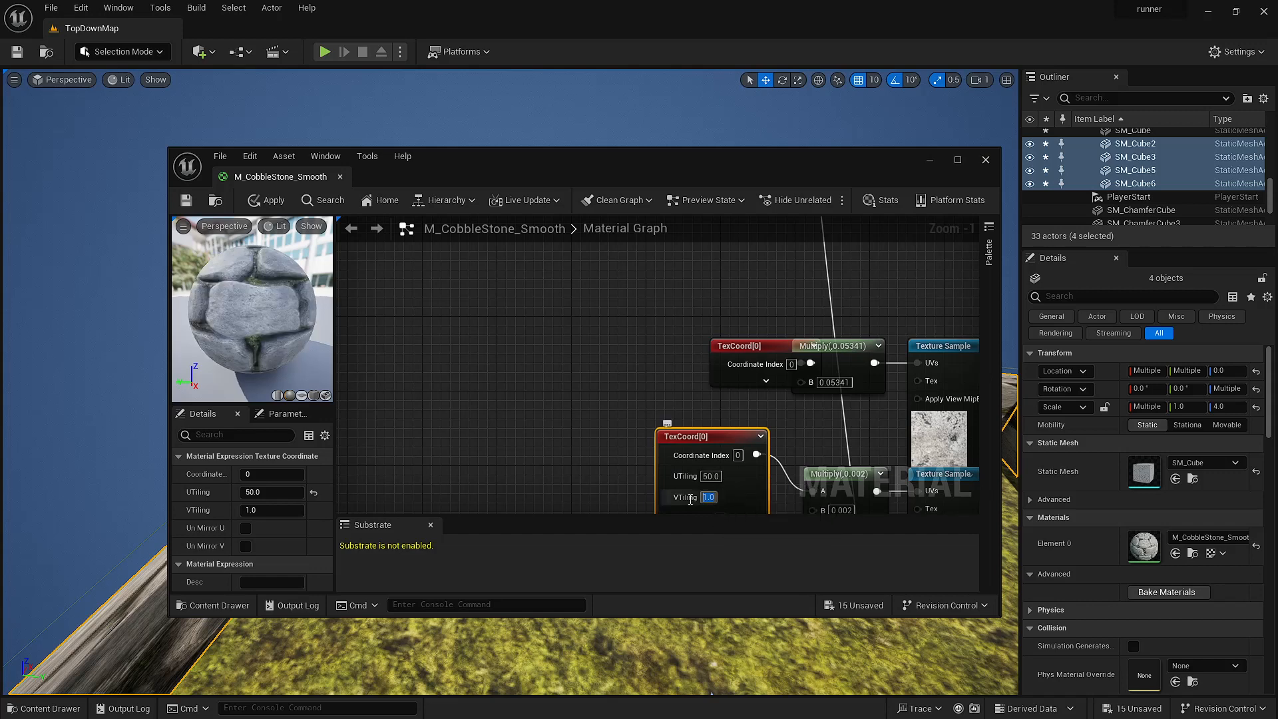
text(50)
key(Return)
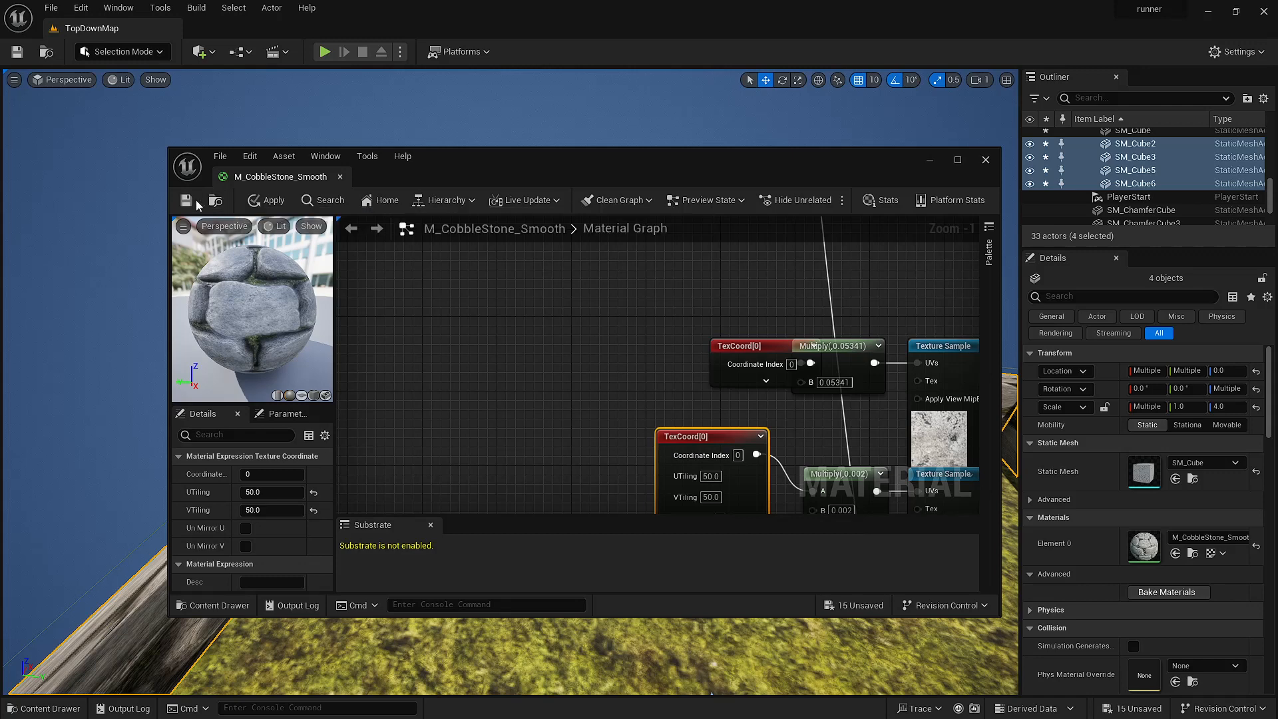
click(272, 203)
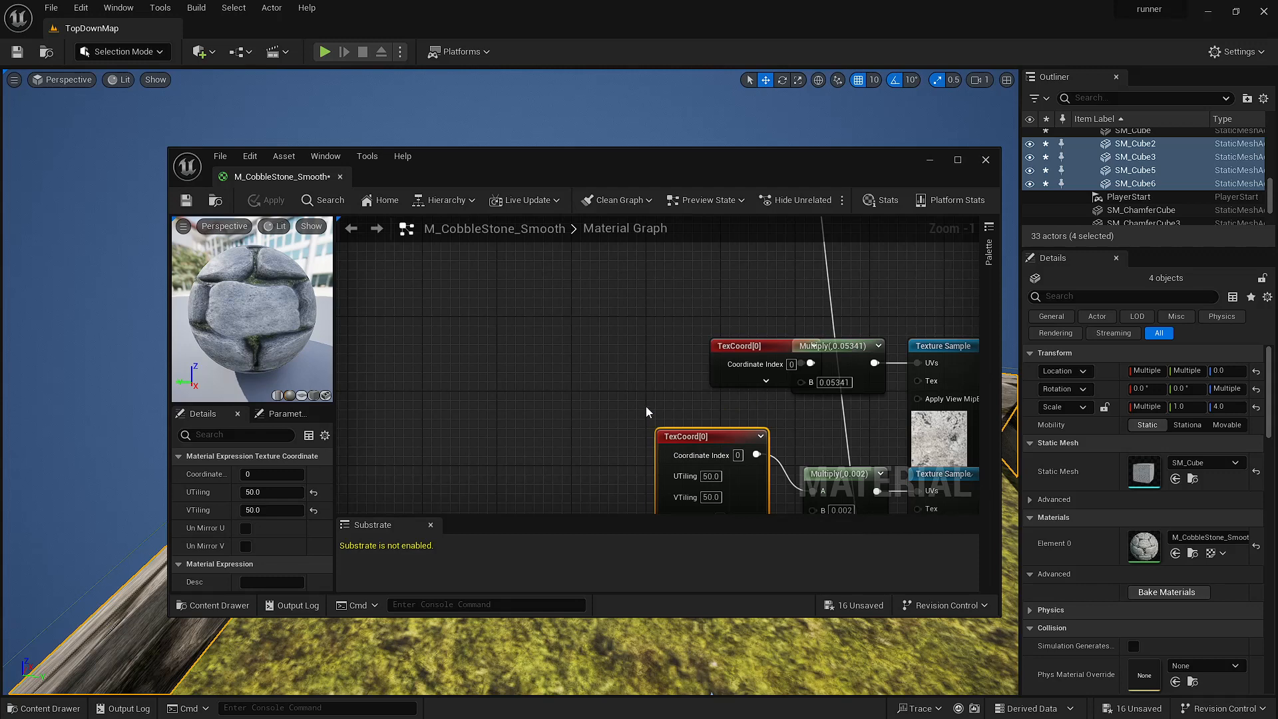
- Locate the shared TexCoord node that feeds the many branches of the graph, expand its tiling options and move it slightly up
click(605, 381)
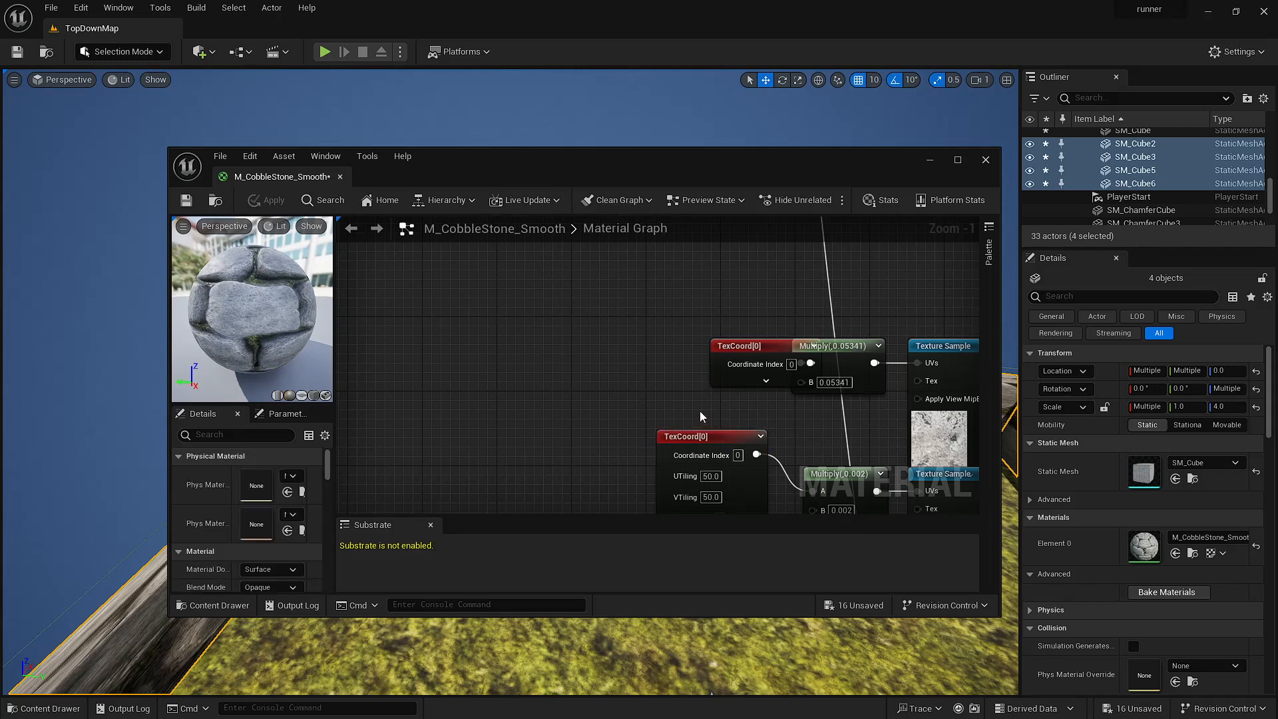
drag(601, 180, 688, 237)
scroll(738, 397, down, 11)
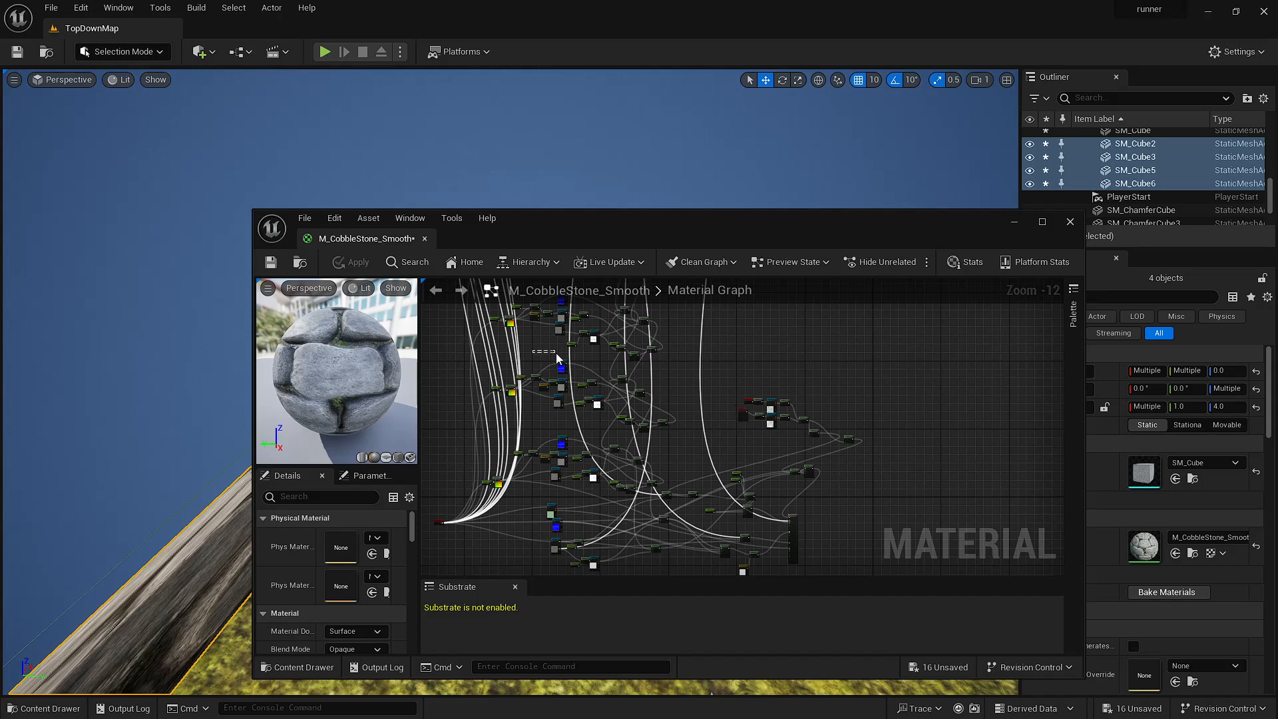
right_drag(663, 348, 832, 409)
right_drag(710, 317, 764, 594)
right_drag(764, 399, 743, 293)
right_drag(740, 461, 820, 343)
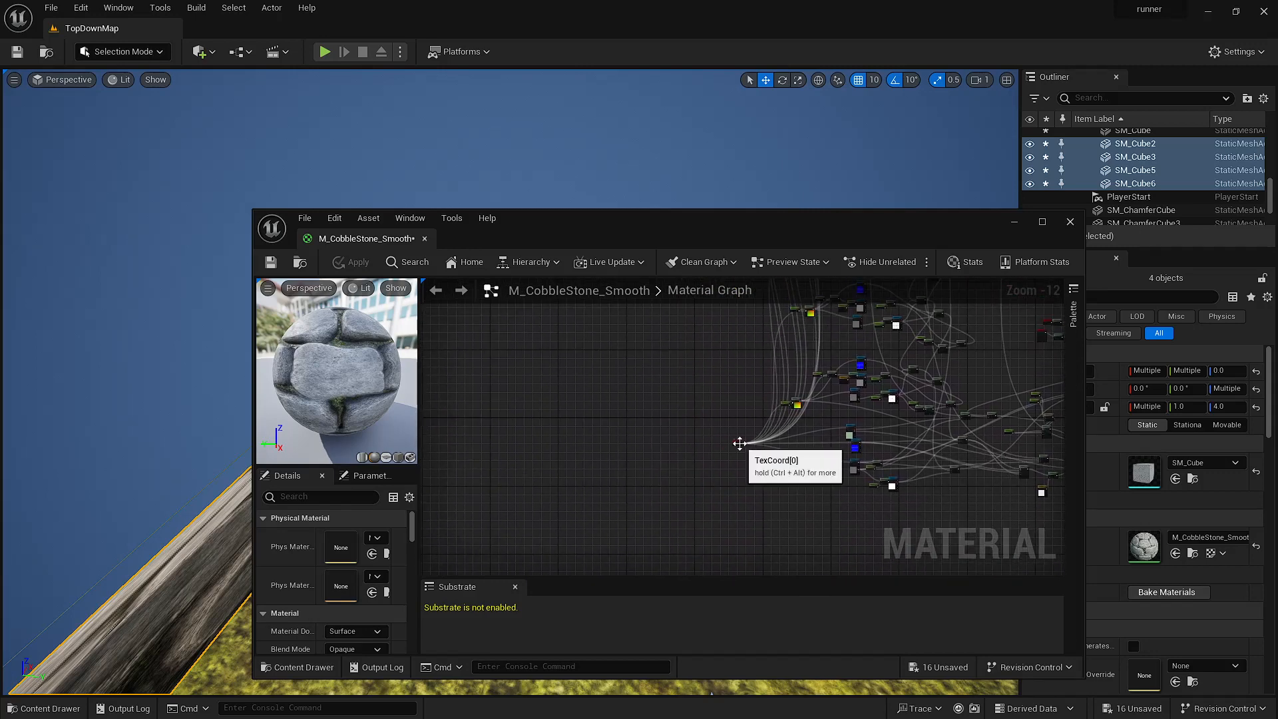
scroll(740, 443, up, 8)
scroll(731, 436, up, 4)
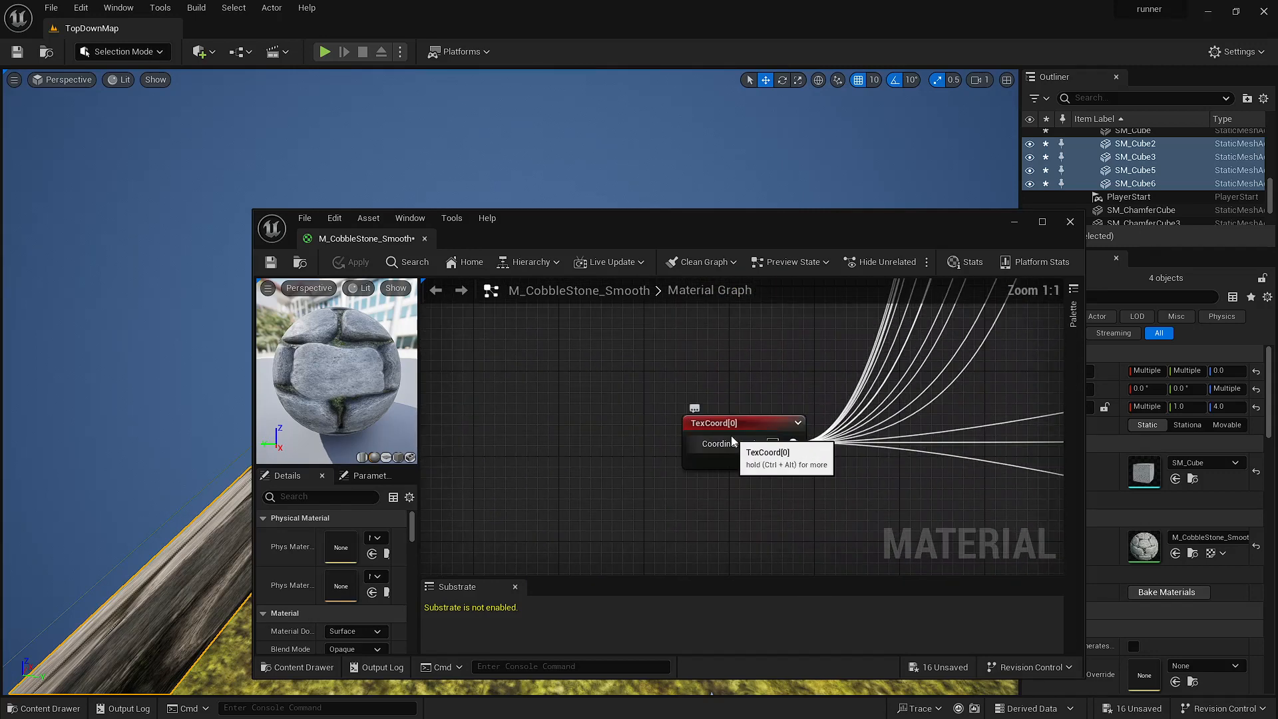
click(744, 462)
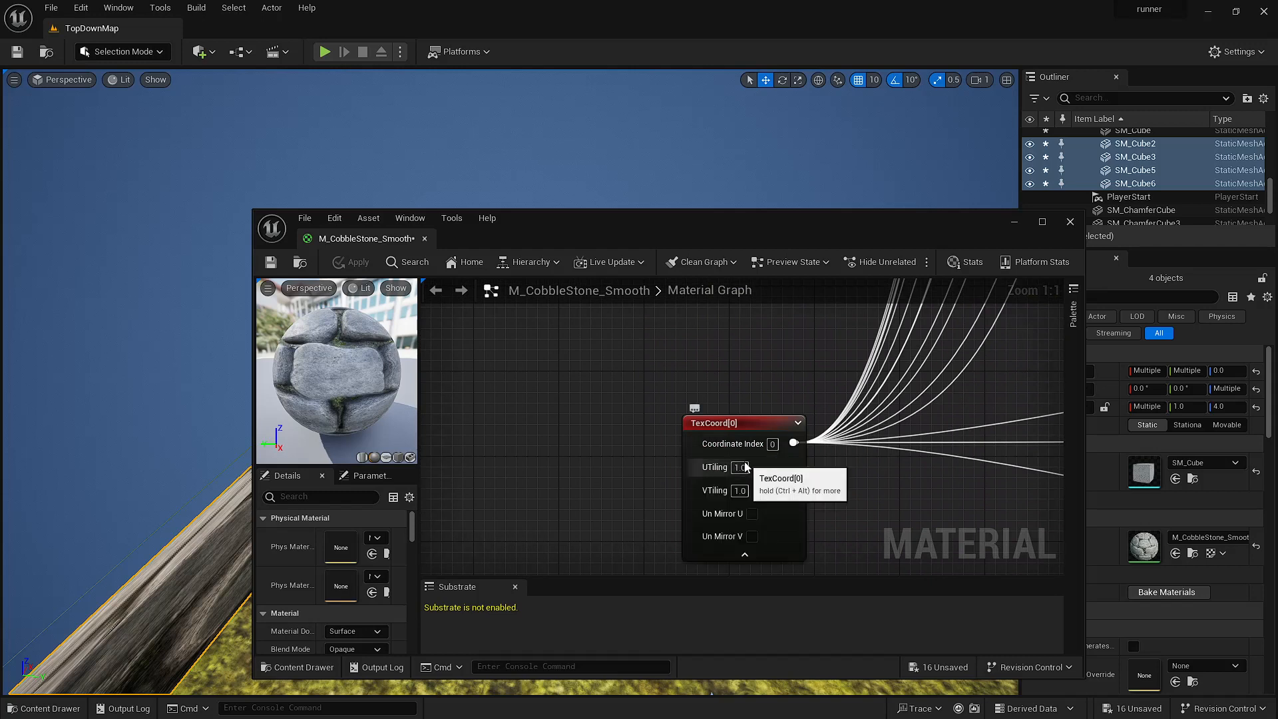
drag(732, 424, 704, 350)
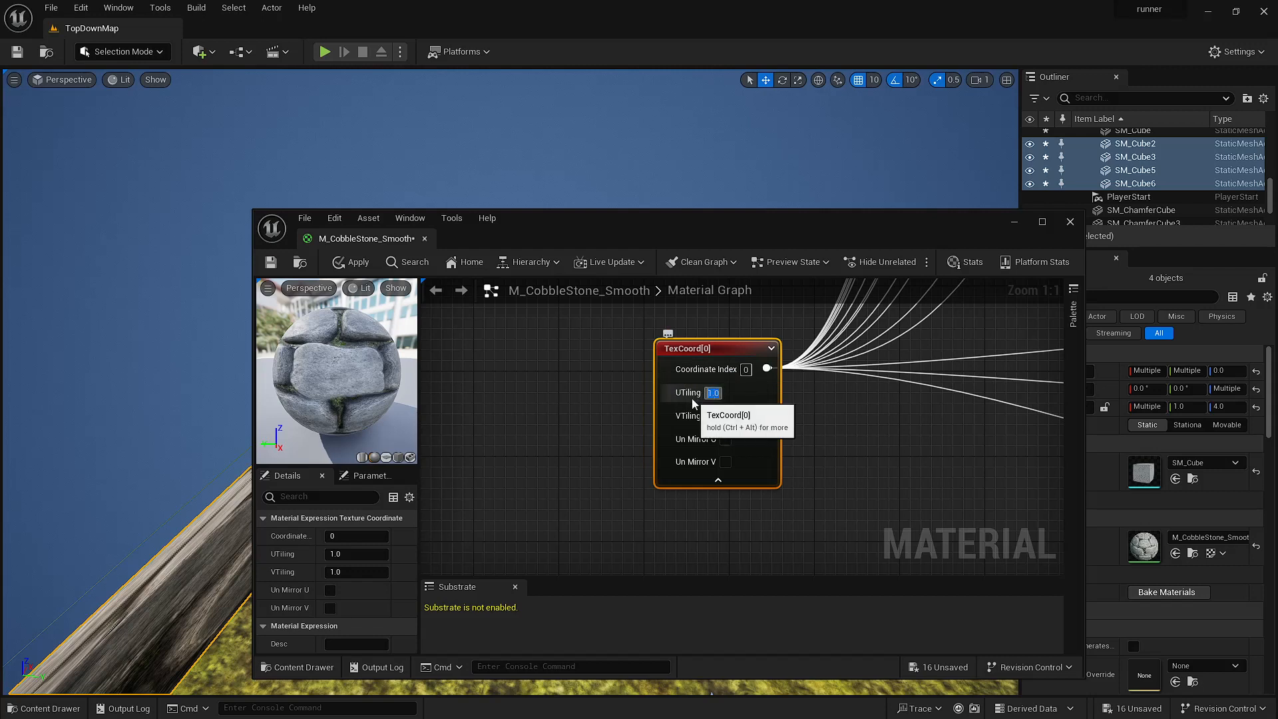
- Set the shared TexCoord node's UTiling and VTiling to 50 and apply the change to the walls' material
text(50)
key(Return)
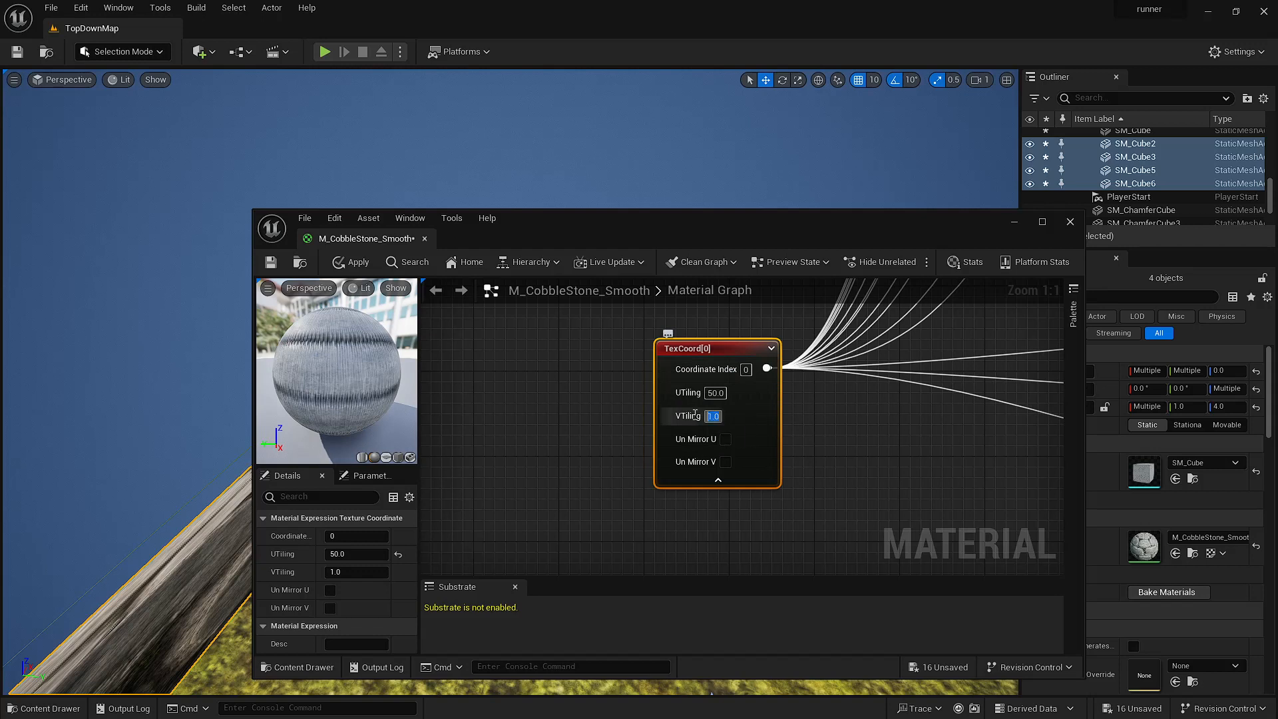
text(50)
key(Return)
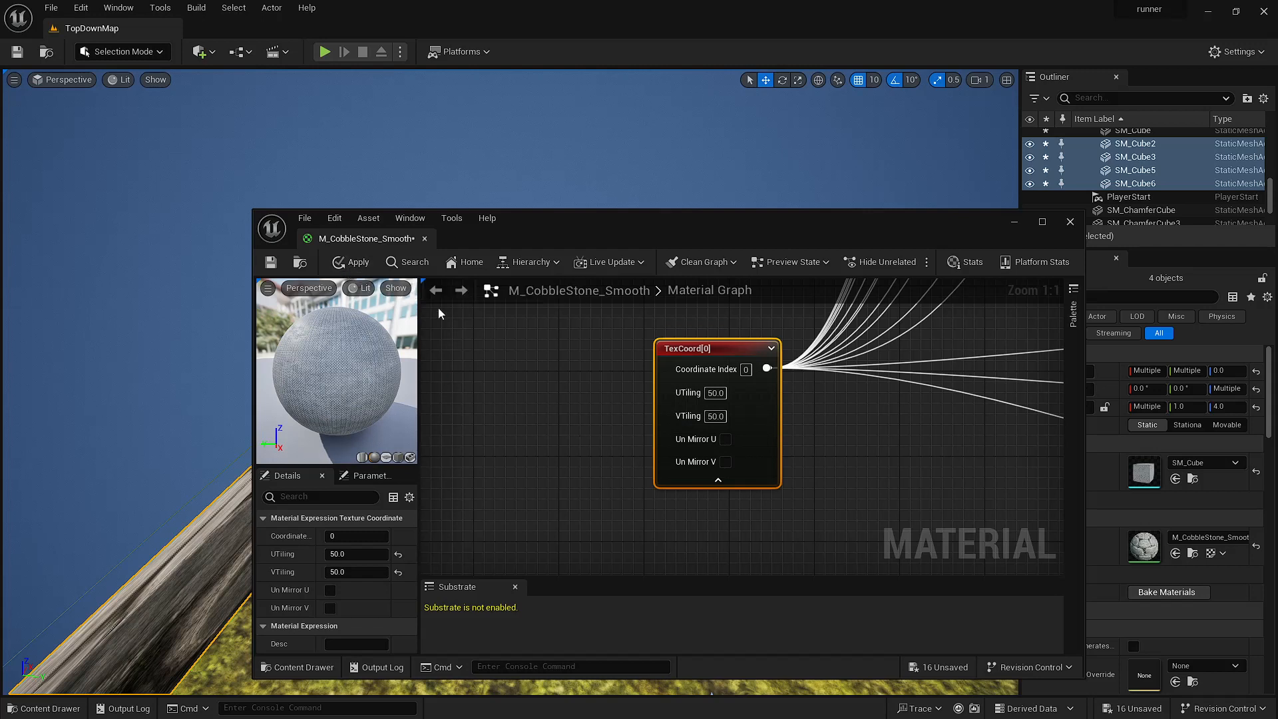
click(351, 262)
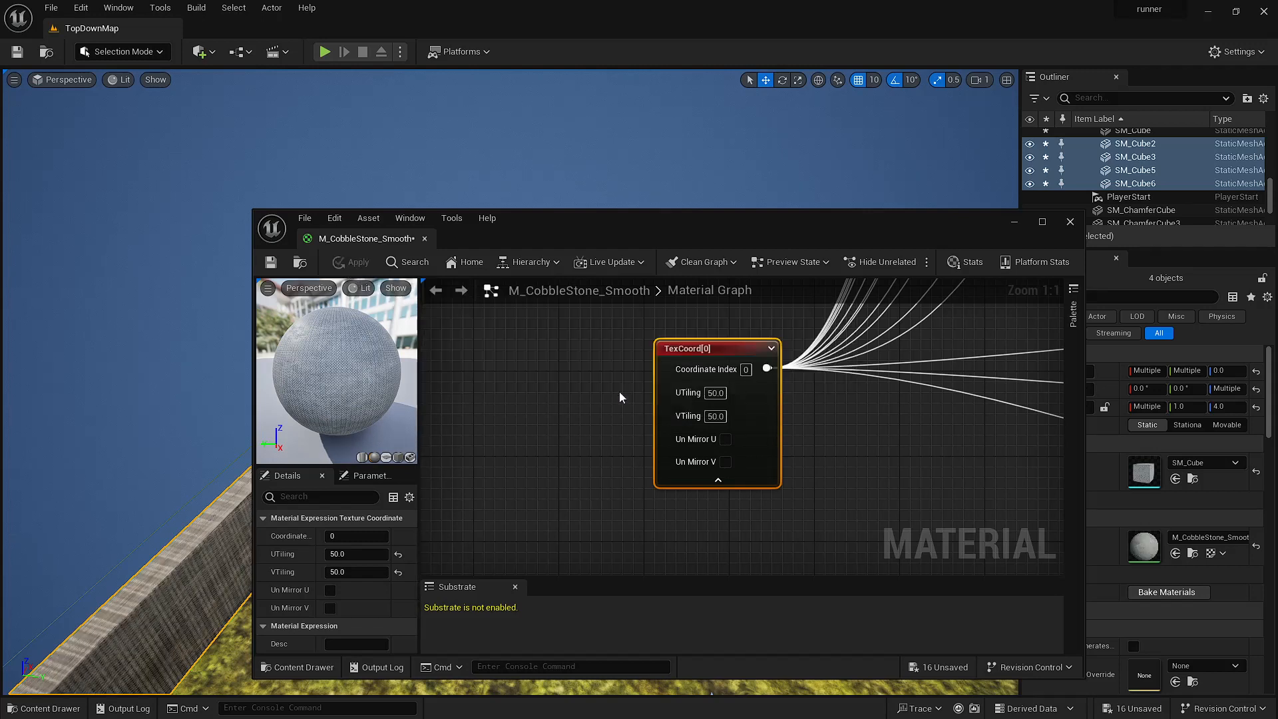
- Reduce the shared TexCoord node's UTiling and VTiling to 24 and apply the material
click(716, 393)
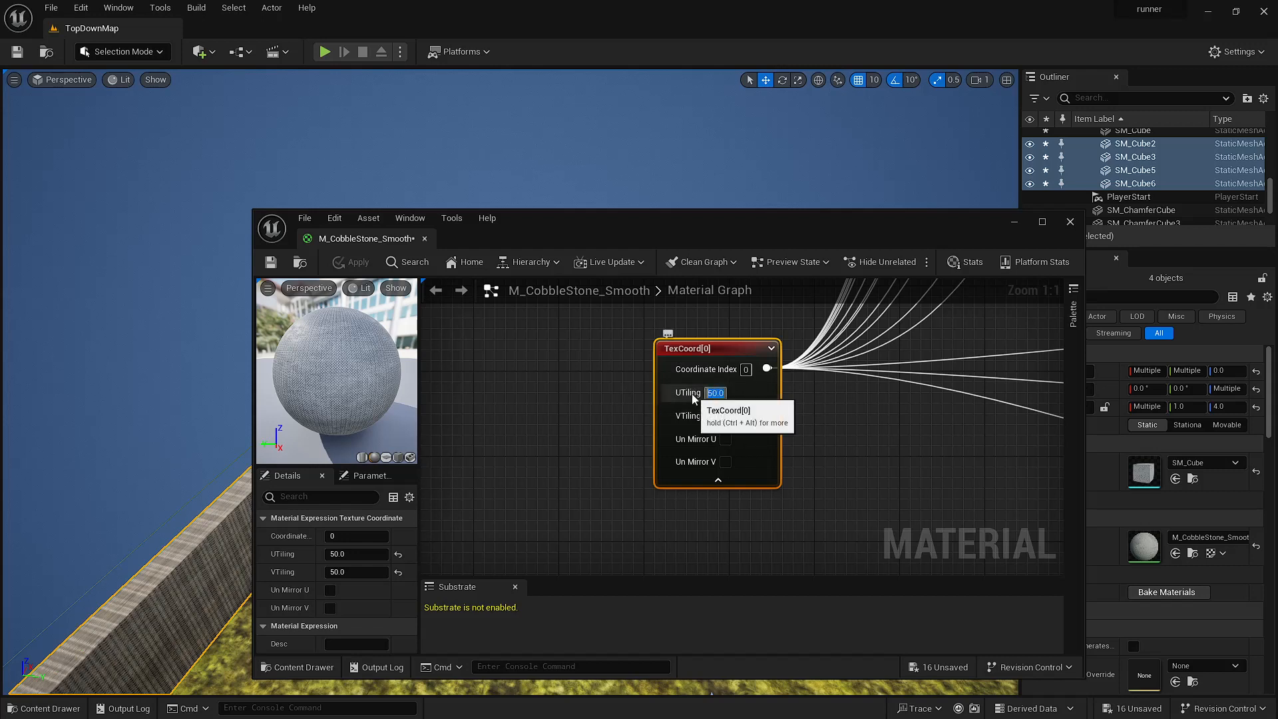
text(24)
key(Return)
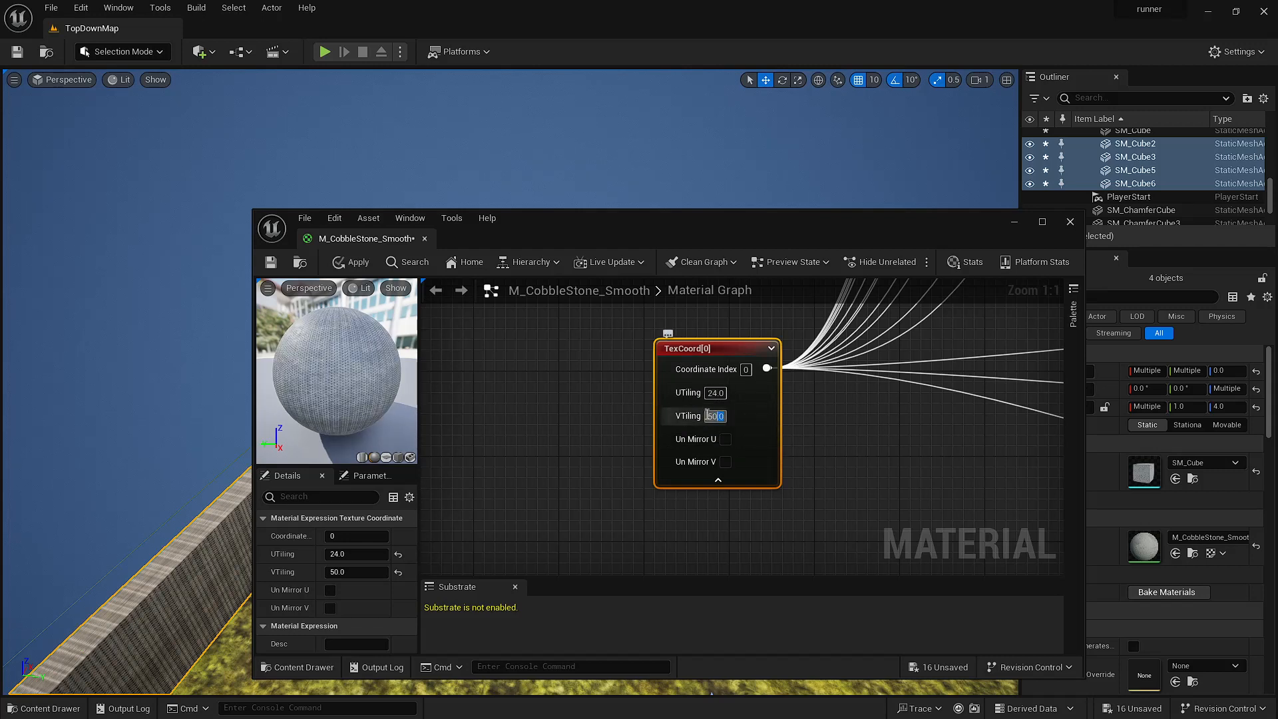
text(24)
key(Return)
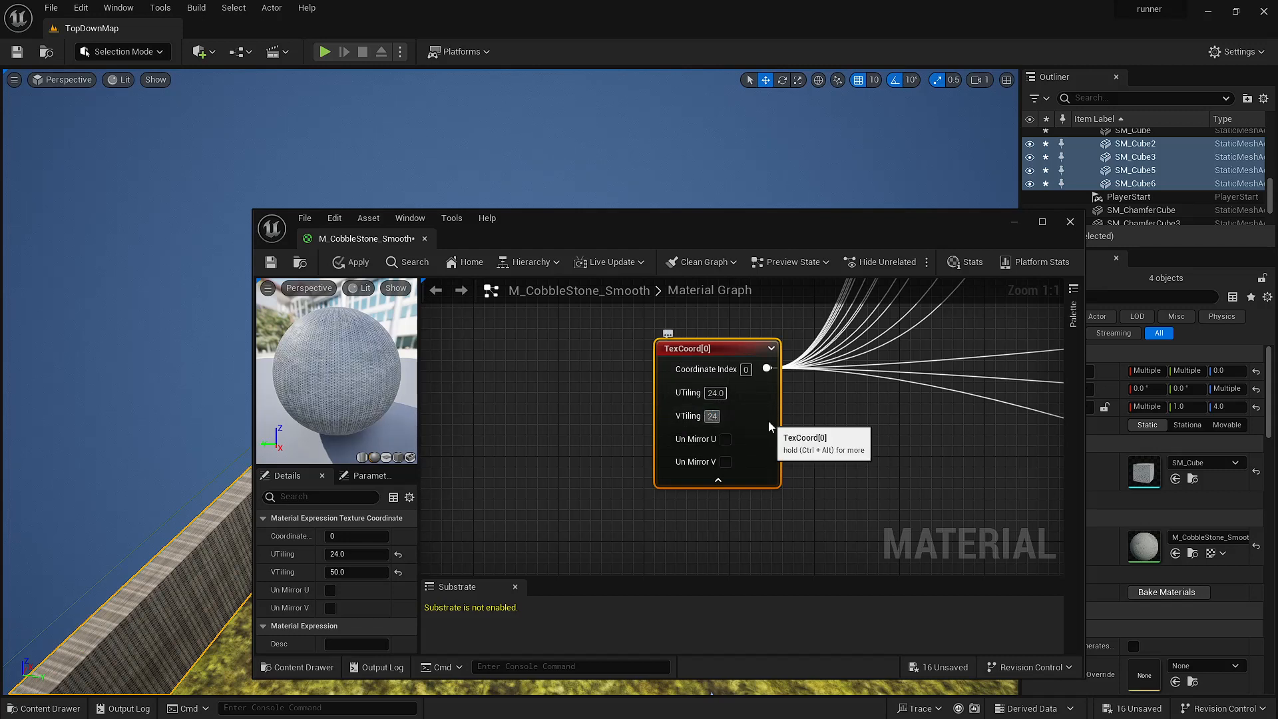
click(351, 262)
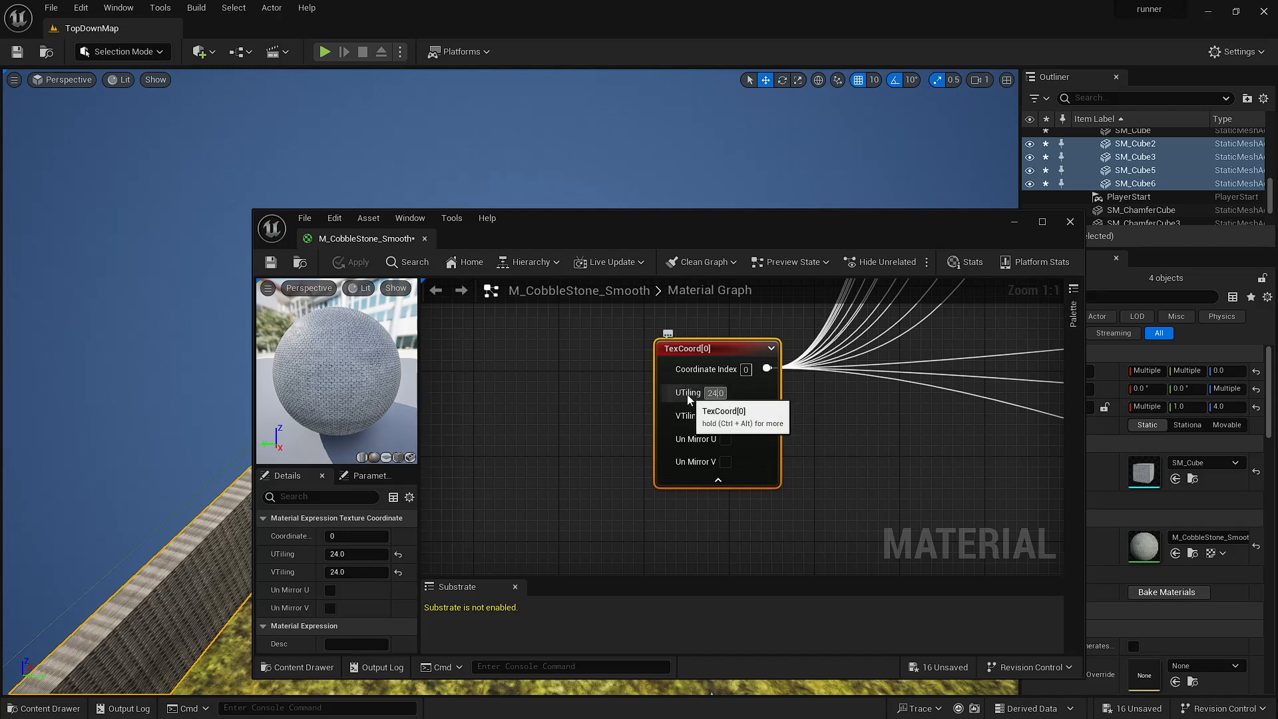
- Set both UTiling and VTiling of the shared TexCoord node to 12
text(2)
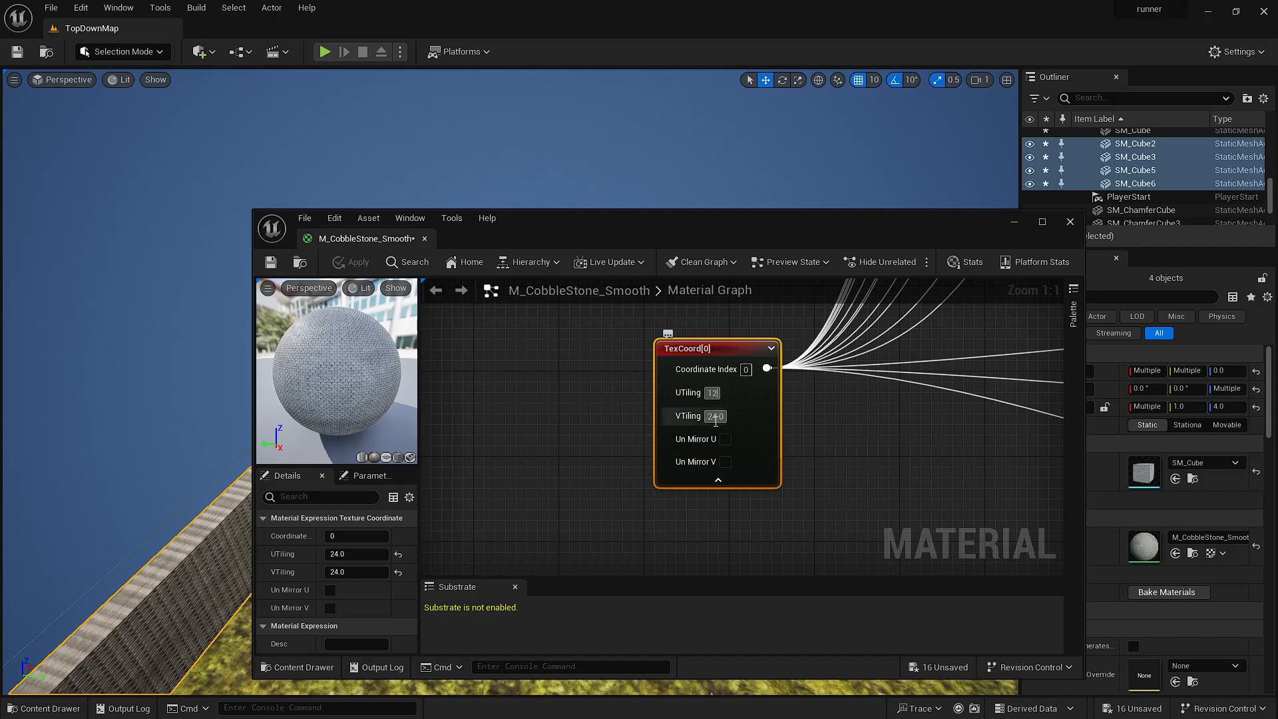
key(Return)
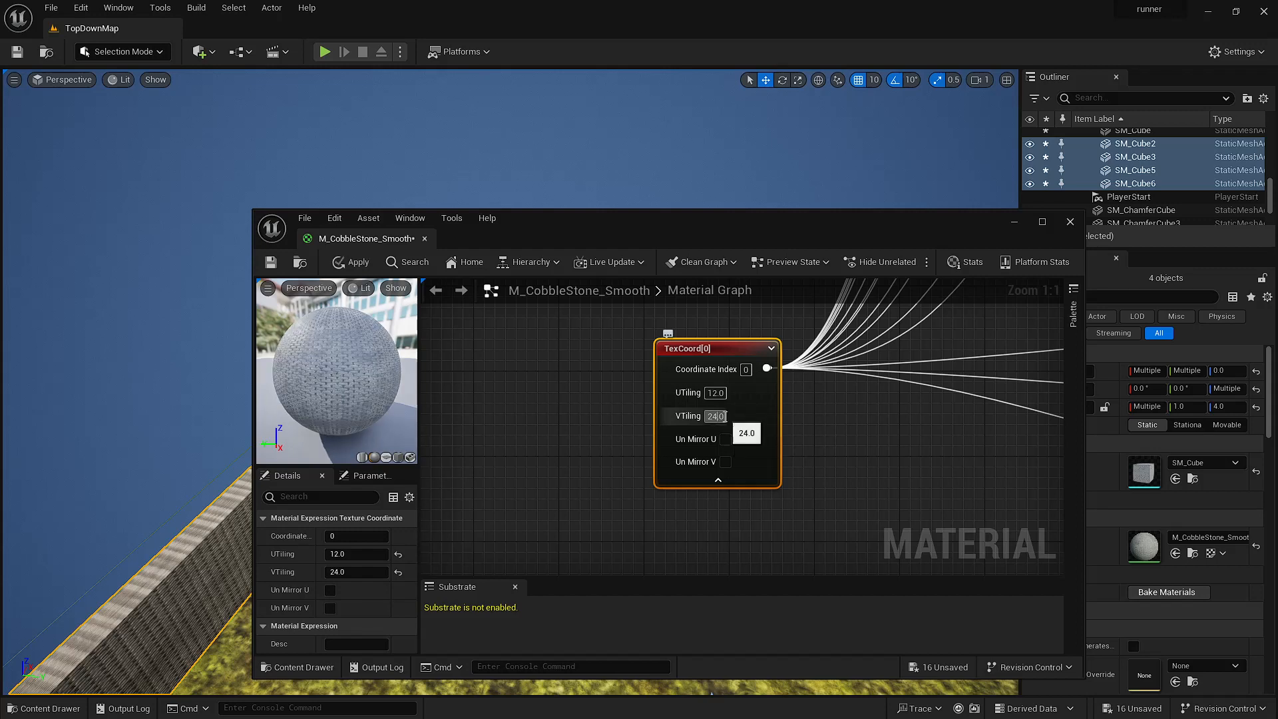
drag(715, 417, 705, 425)
text(1)
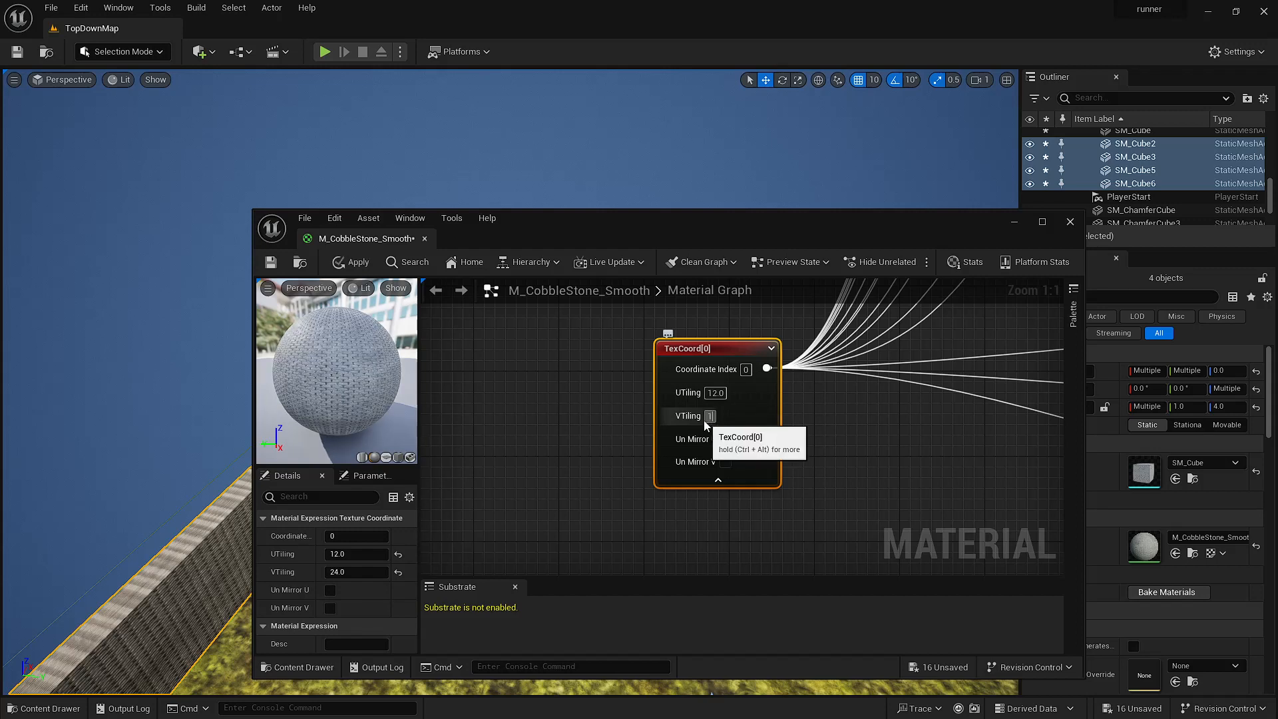
text(2)
key(Return)
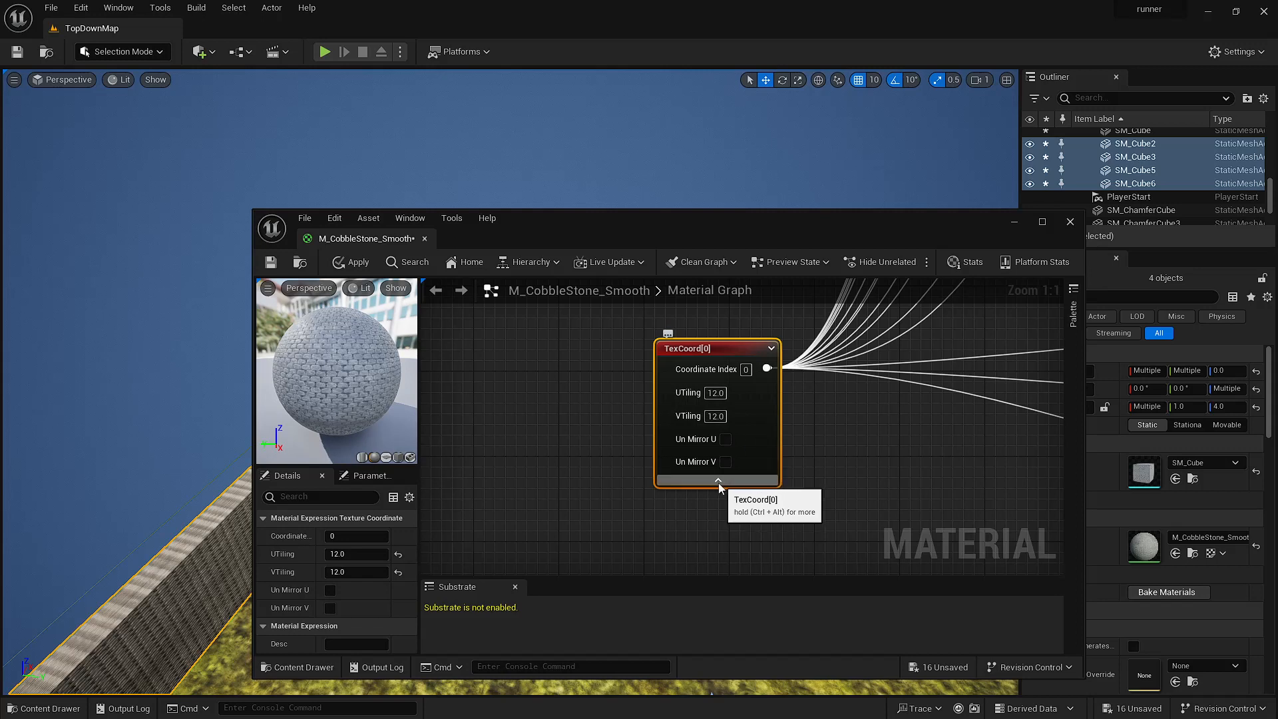
- Apply the changed tiling to the M_CobbleStone_Smooth material and deselect the TexCoord node
click(351, 263)
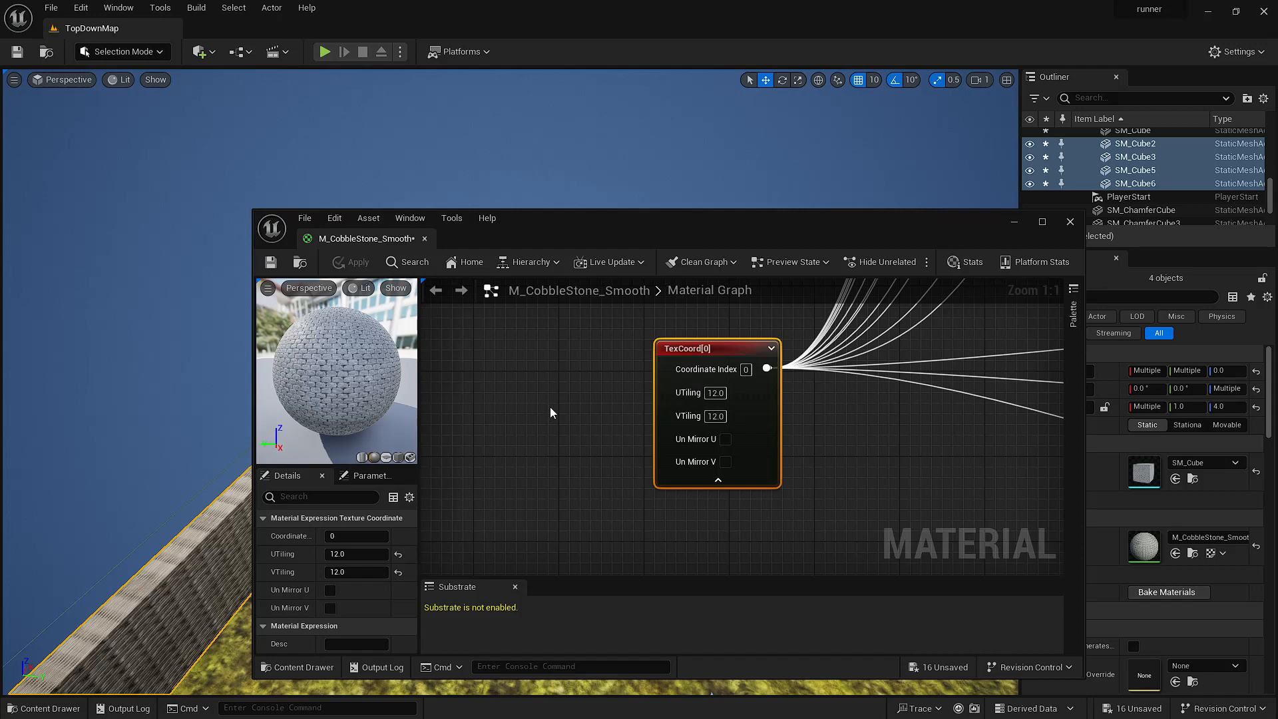
click(570, 414)
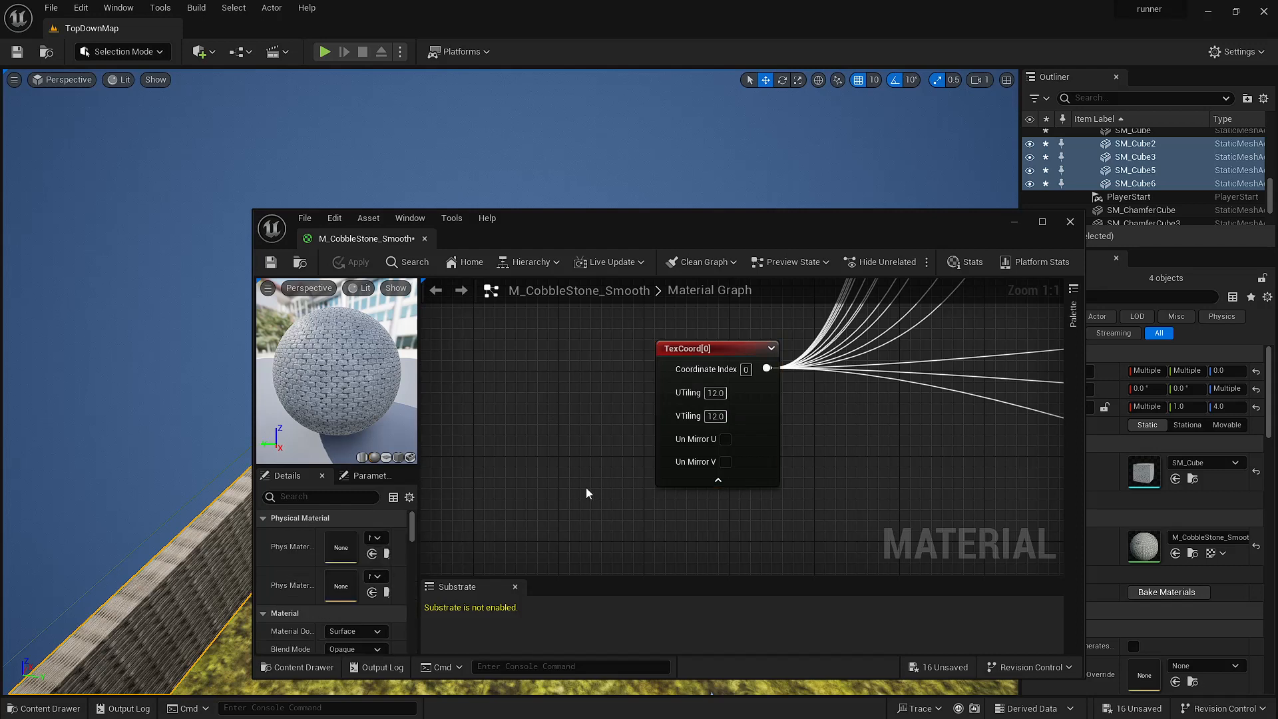
- Set UTiling and VTiling to 12 on the TexCoord node feeding the 0.002 Multiply node, and collapse its options
scroll(858, 489, down, 1)
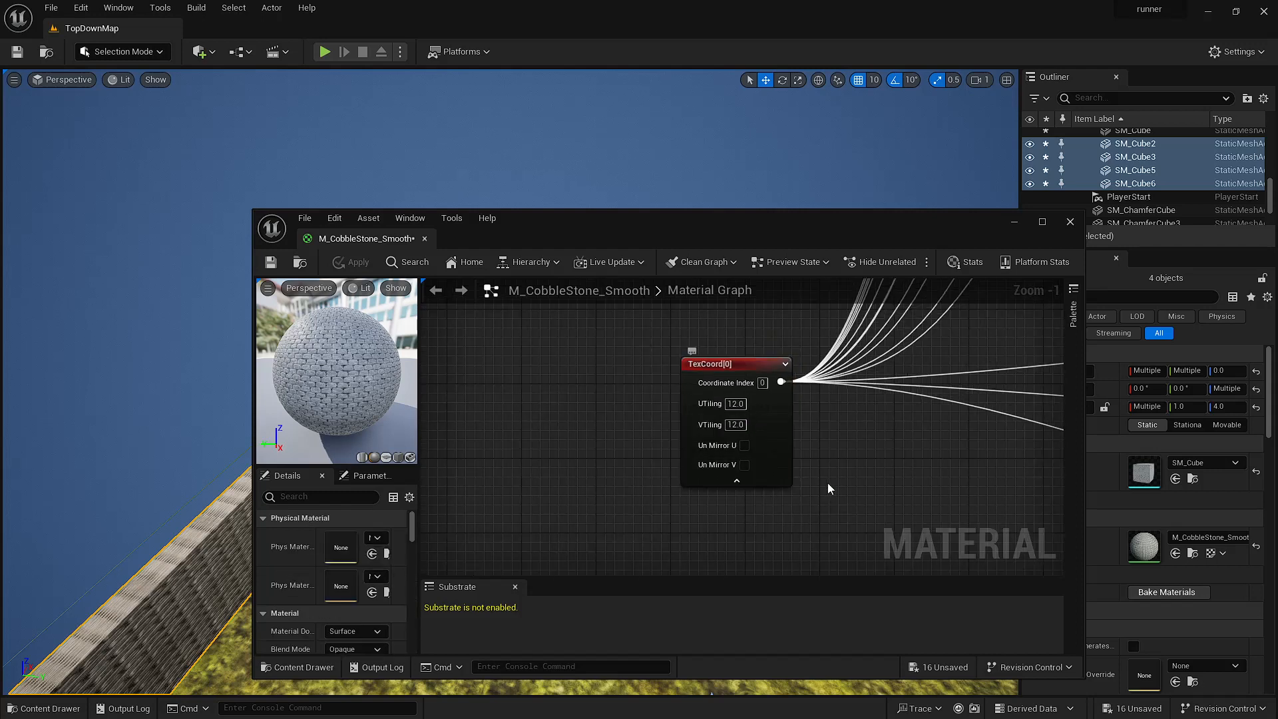
scroll(828, 482, down, 1)
scroll(821, 473, down, 10)
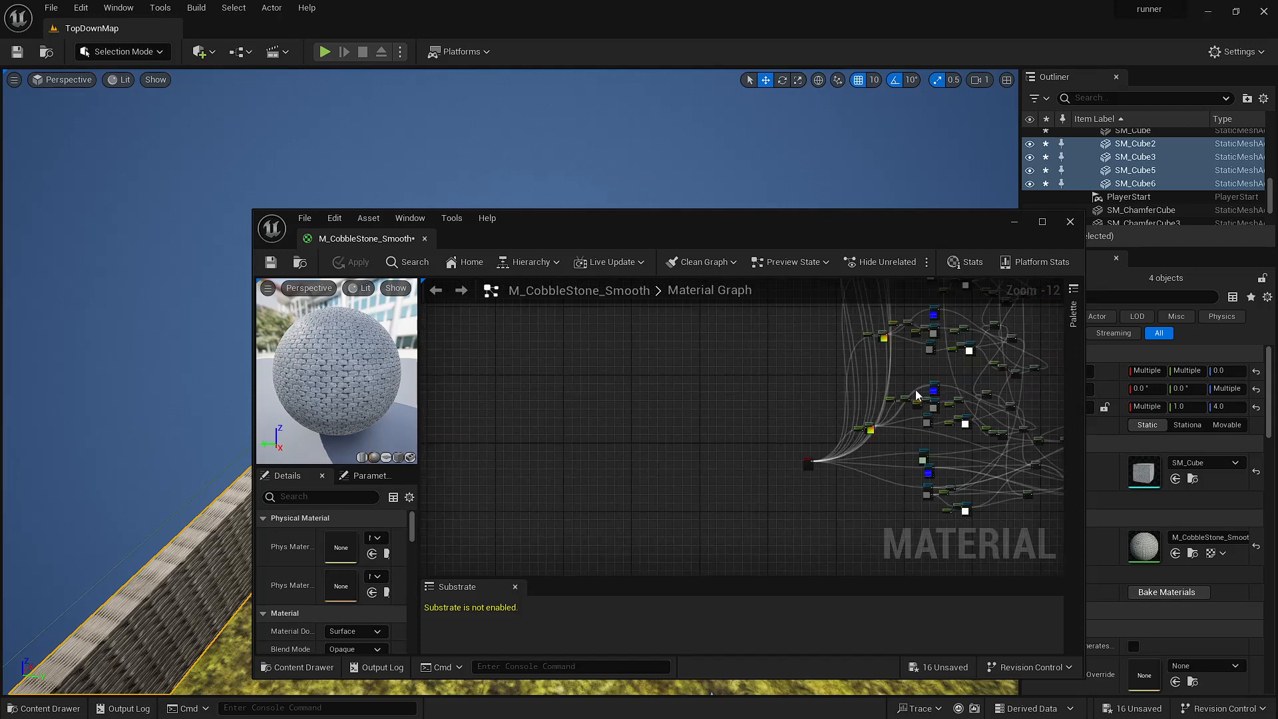
right_drag(915, 390, 511, 488)
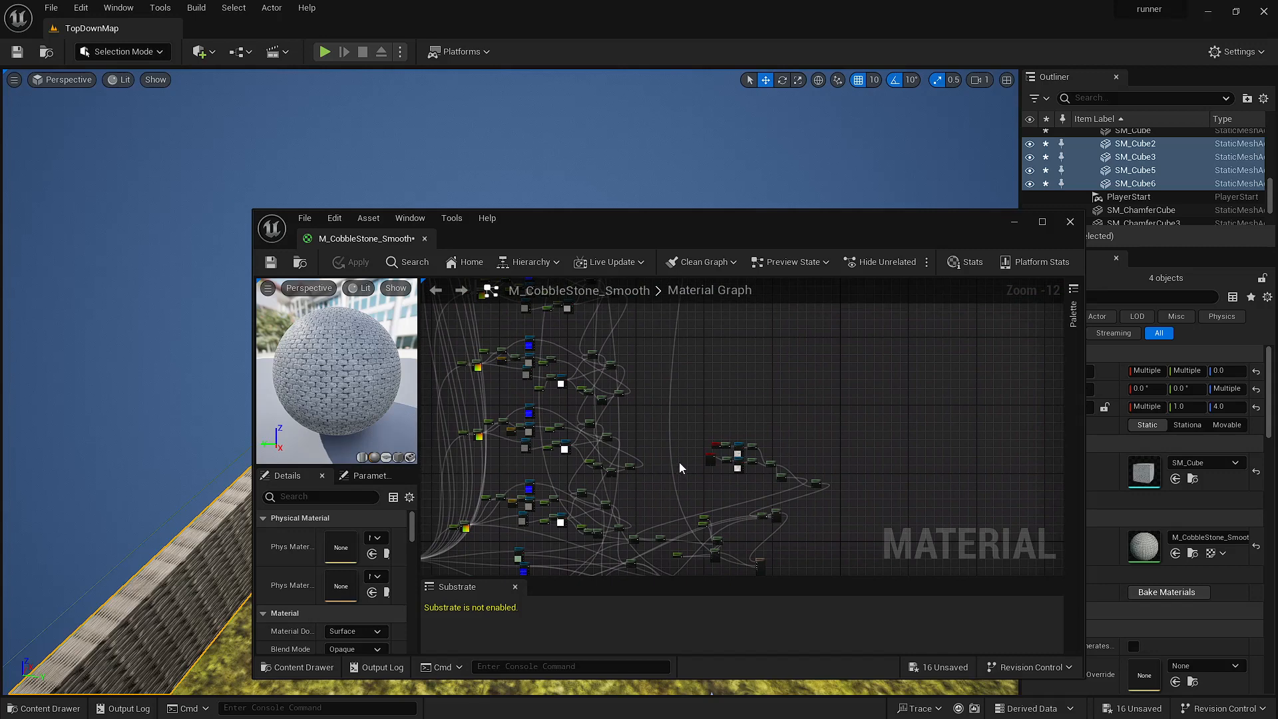
scroll(680, 459, up, 11)
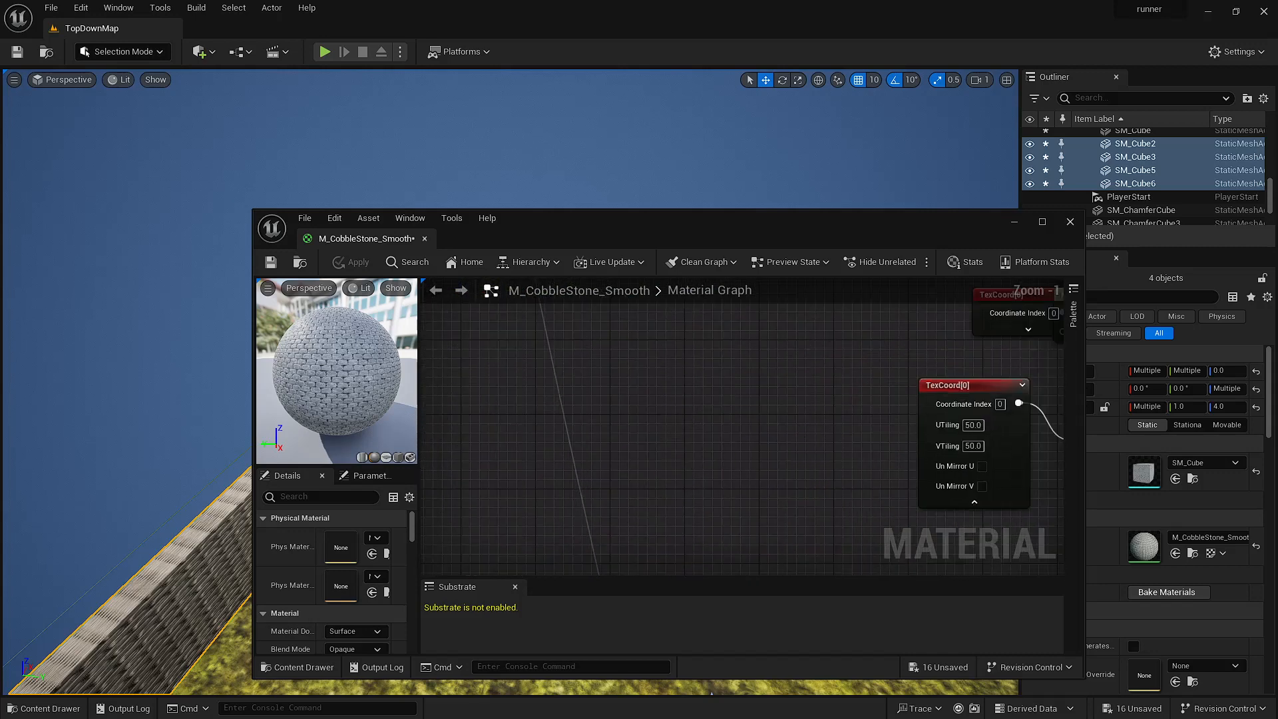
right_drag(681, 458, 563, 451)
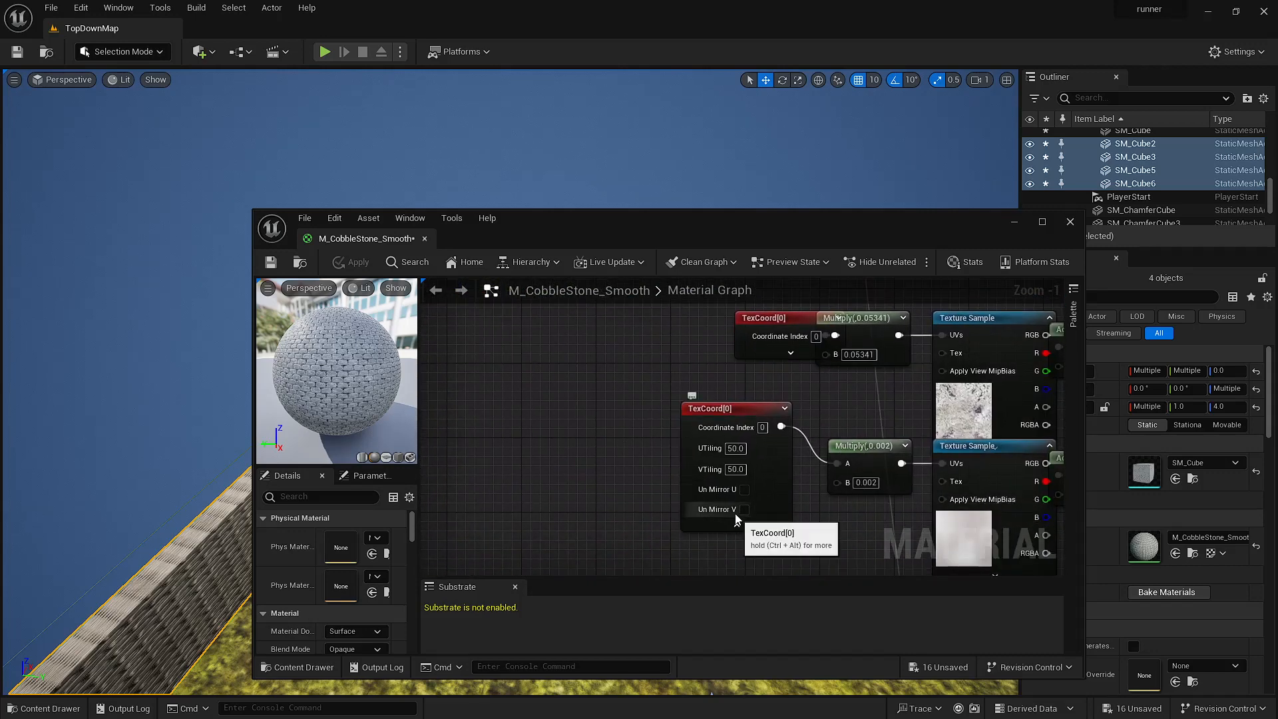
click(746, 448)
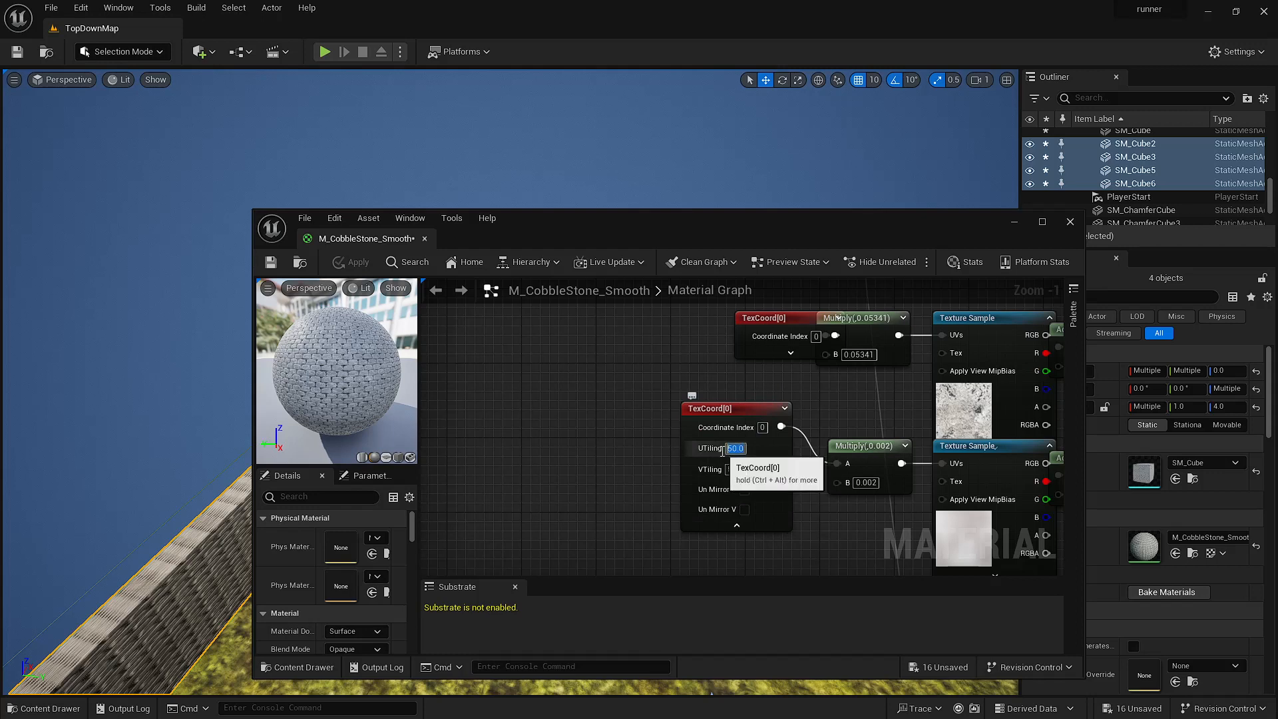
text(12)
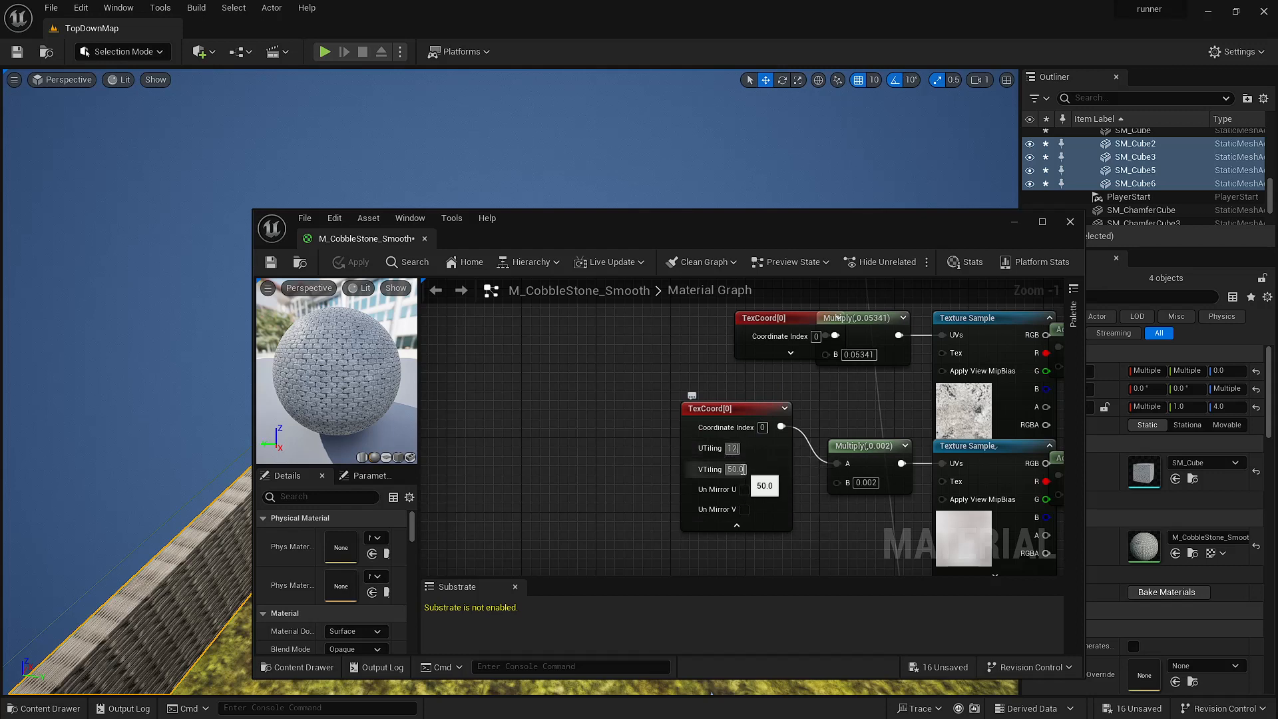
drag(743, 469, 724, 471)
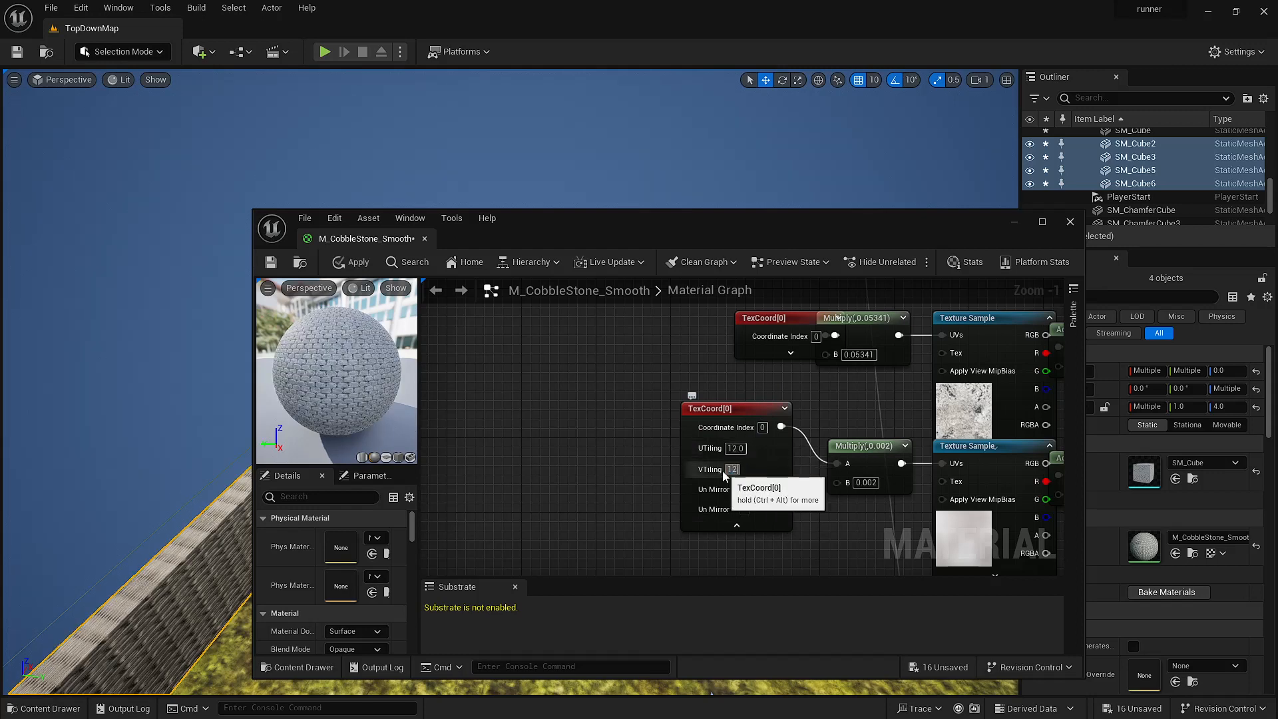
click(759, 463)
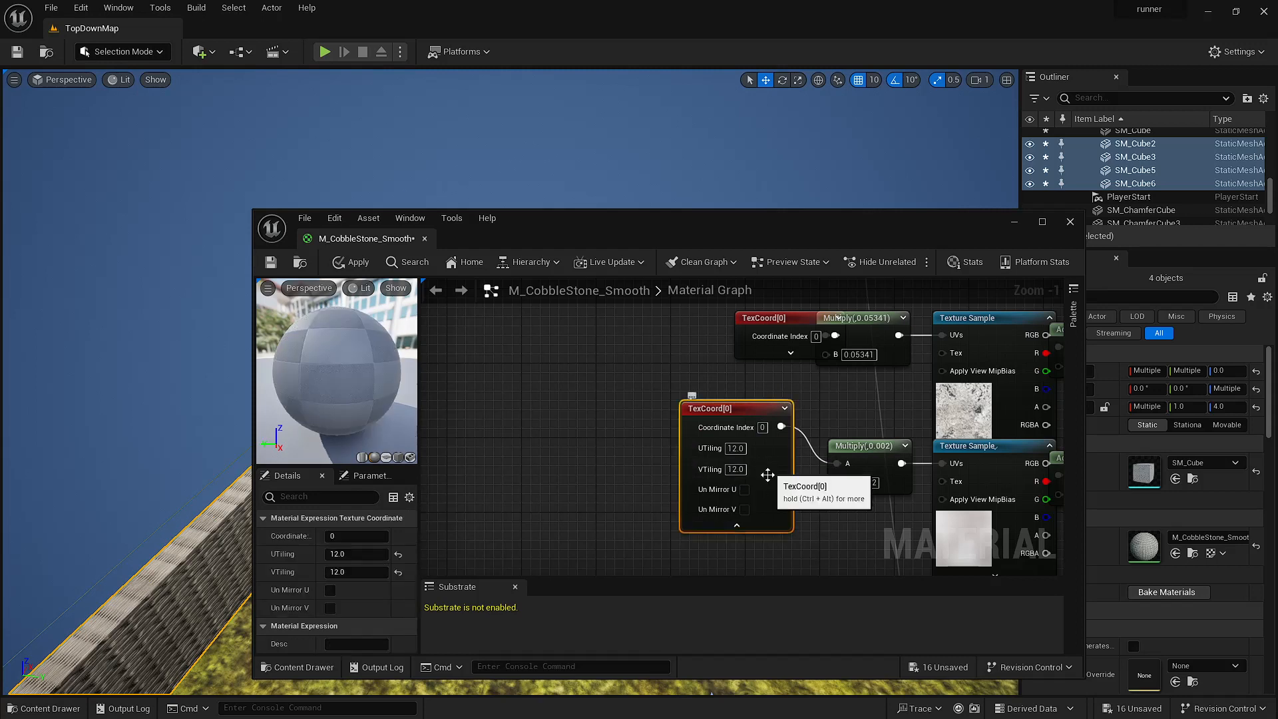
click(744, 526)
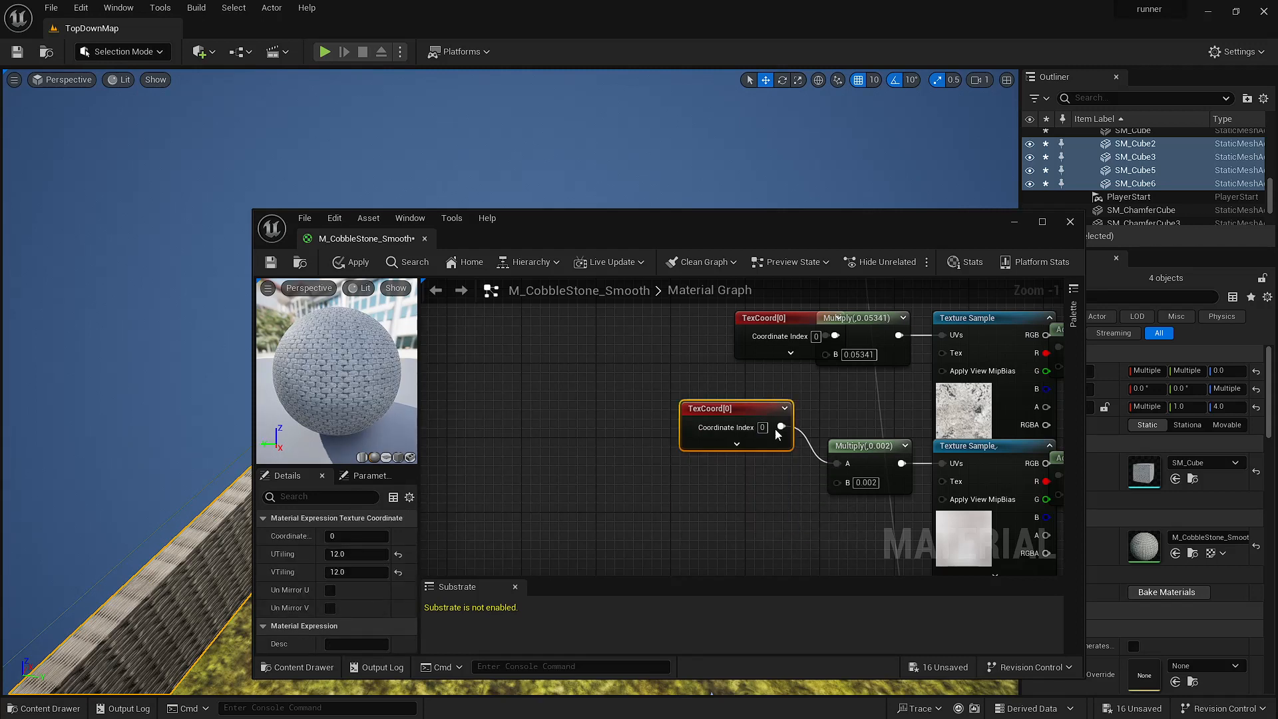
- Set UTiling and VTiling to 12 on the TexCoord node feeding the 0.05341 Multiply node, apply the material and close its editor
click(791, 354)
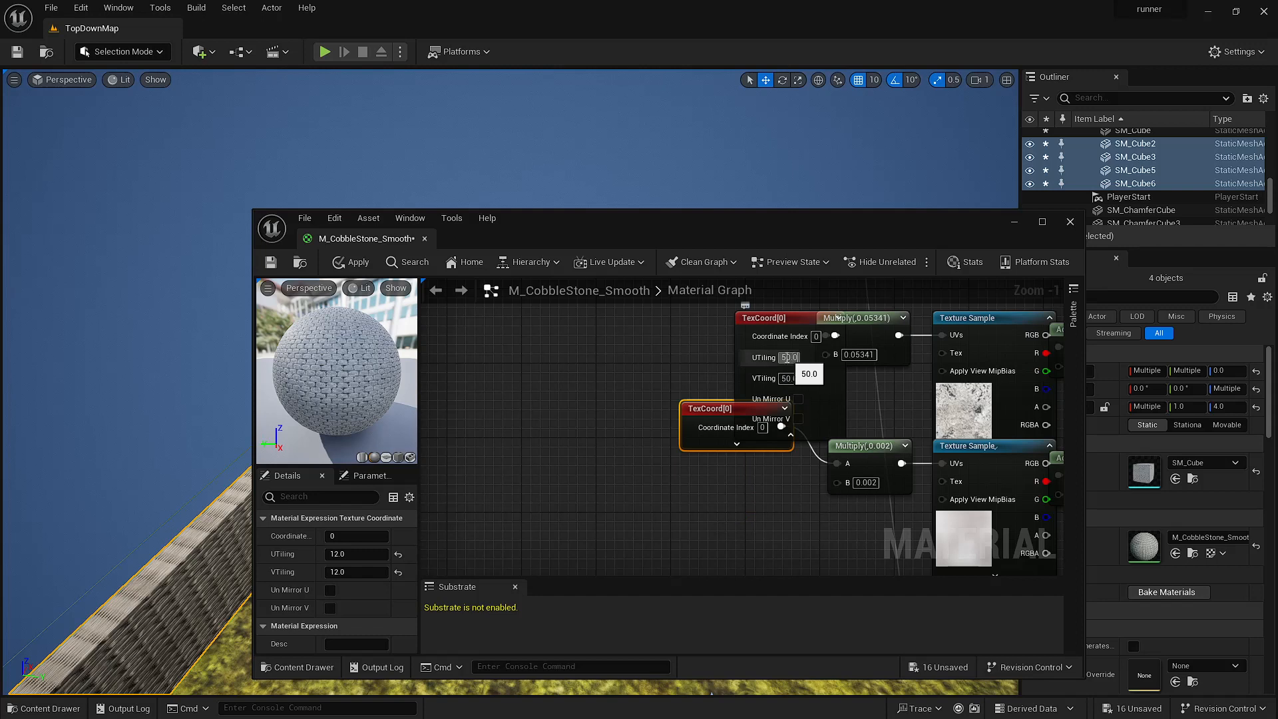
click(786, 357)
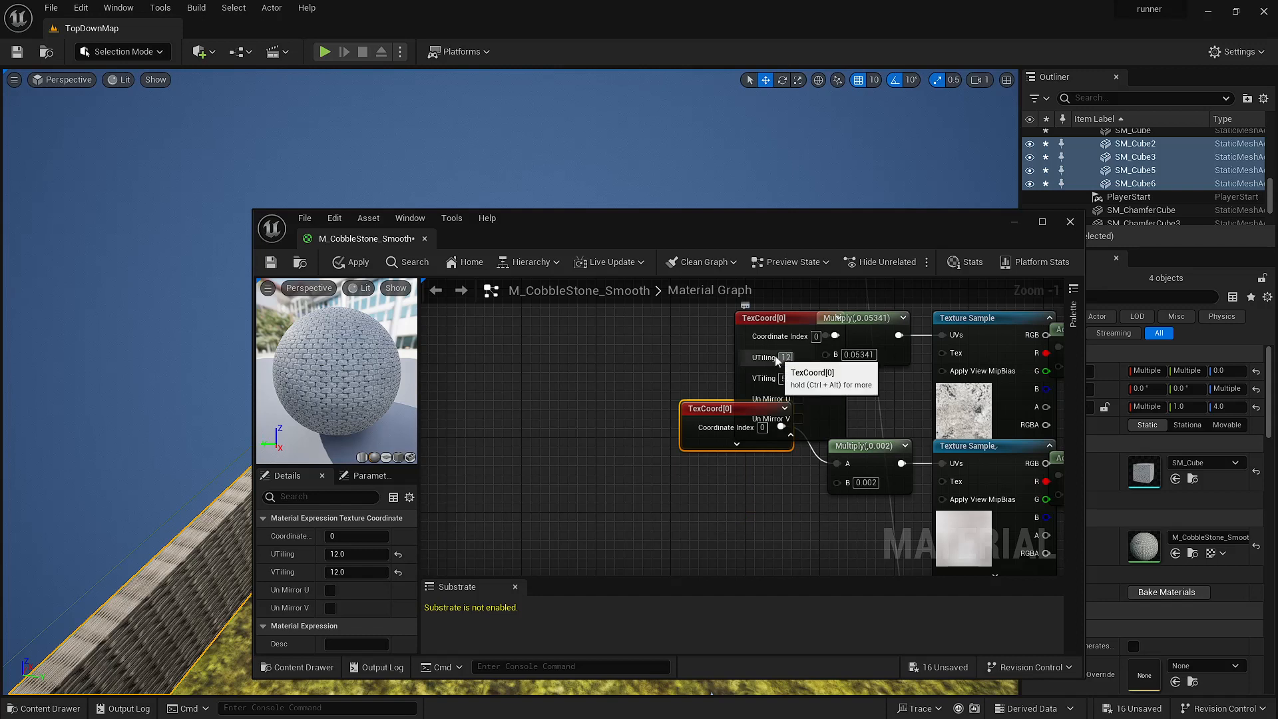
click(669, 330)
click(792, 378)
click(791, 379)
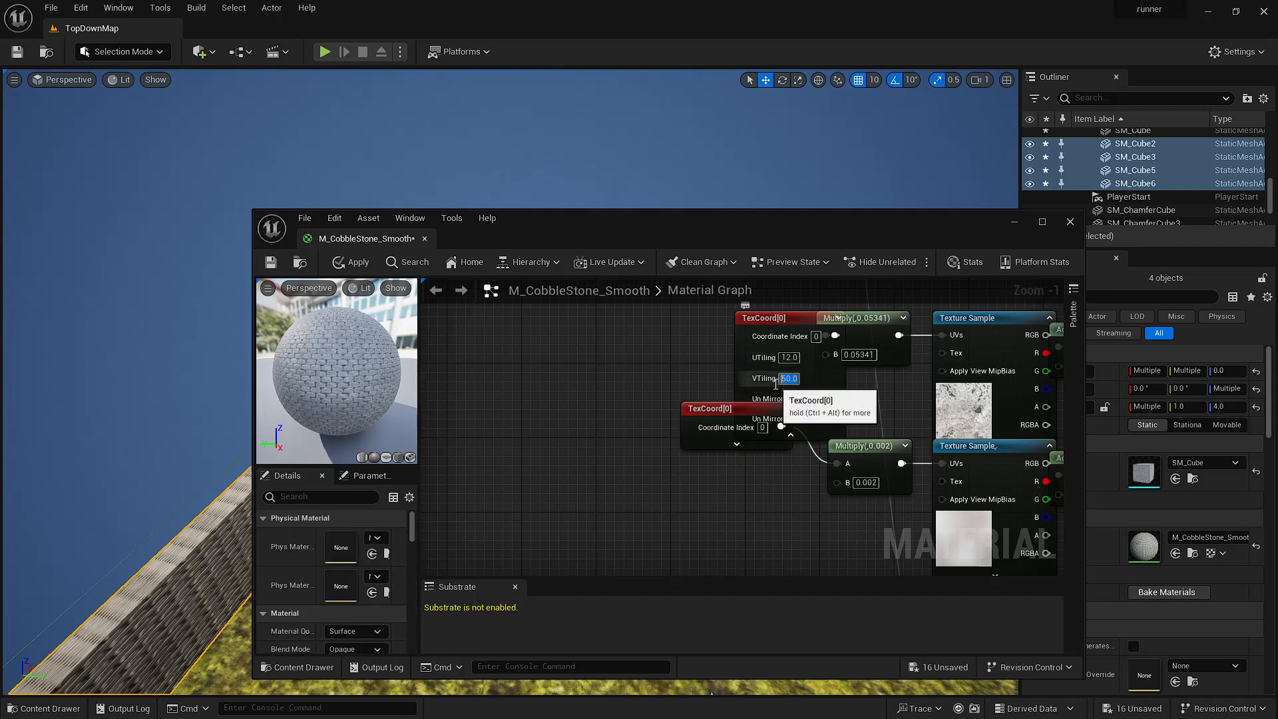
text(12)
click(690, 366)
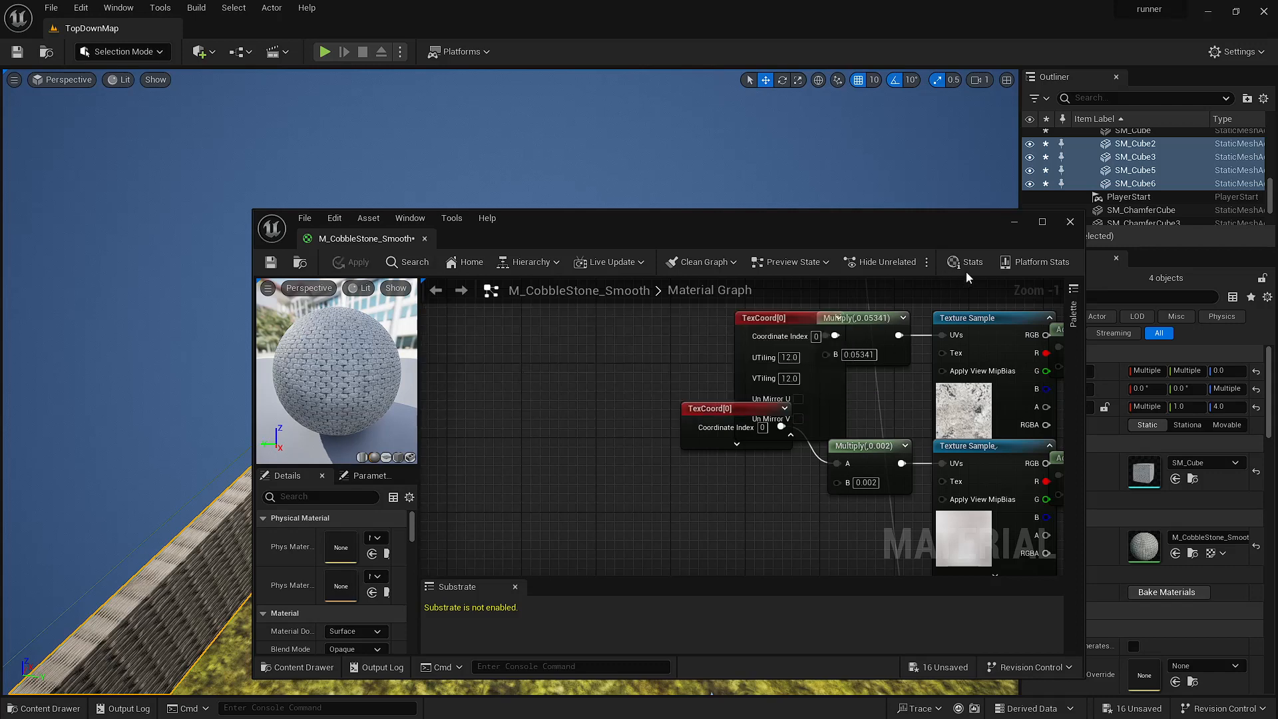
click(1069, 222)
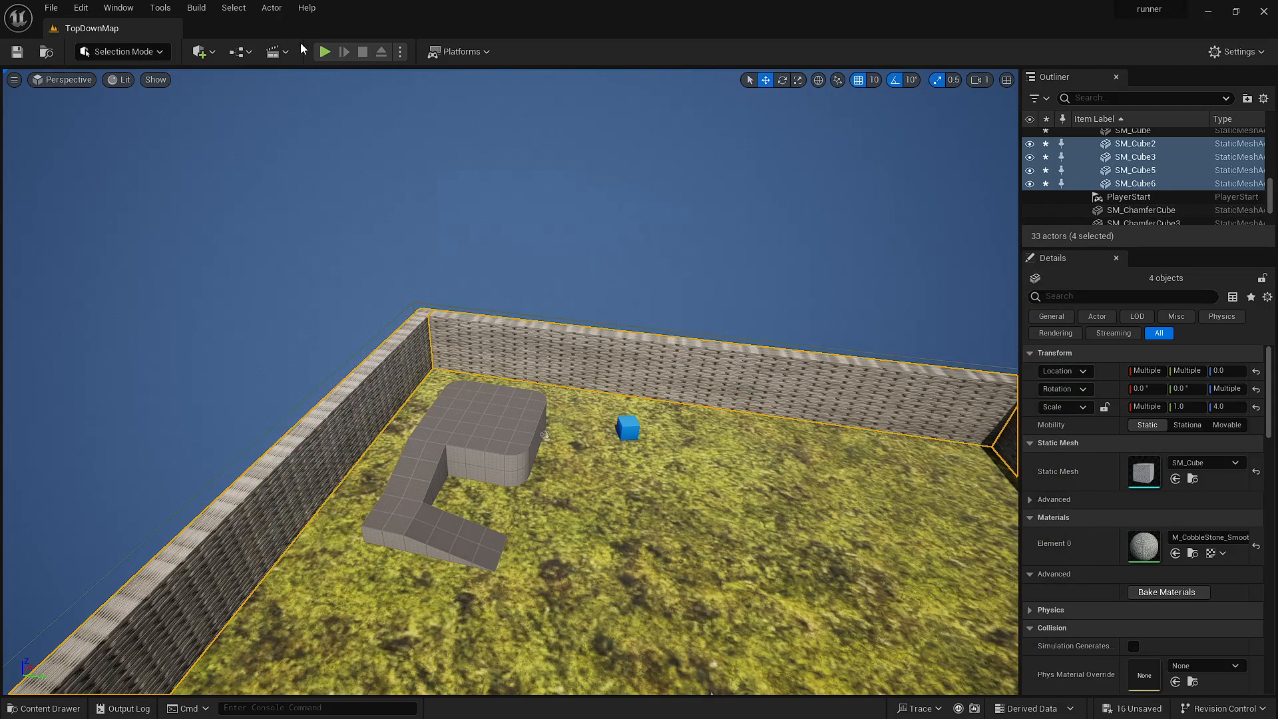
- Play the level, run the character along the cobblestone walls to inspect their texture, and stop the play session
click(325, 51)
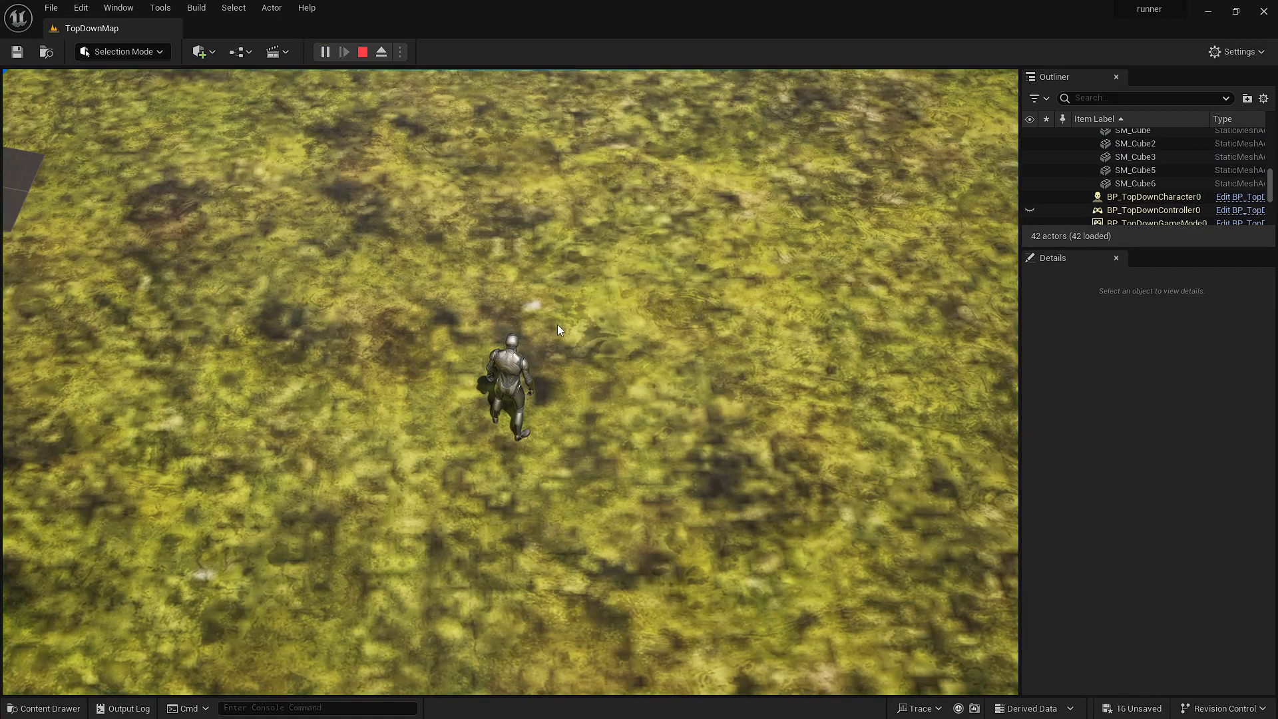
click(563, 257)
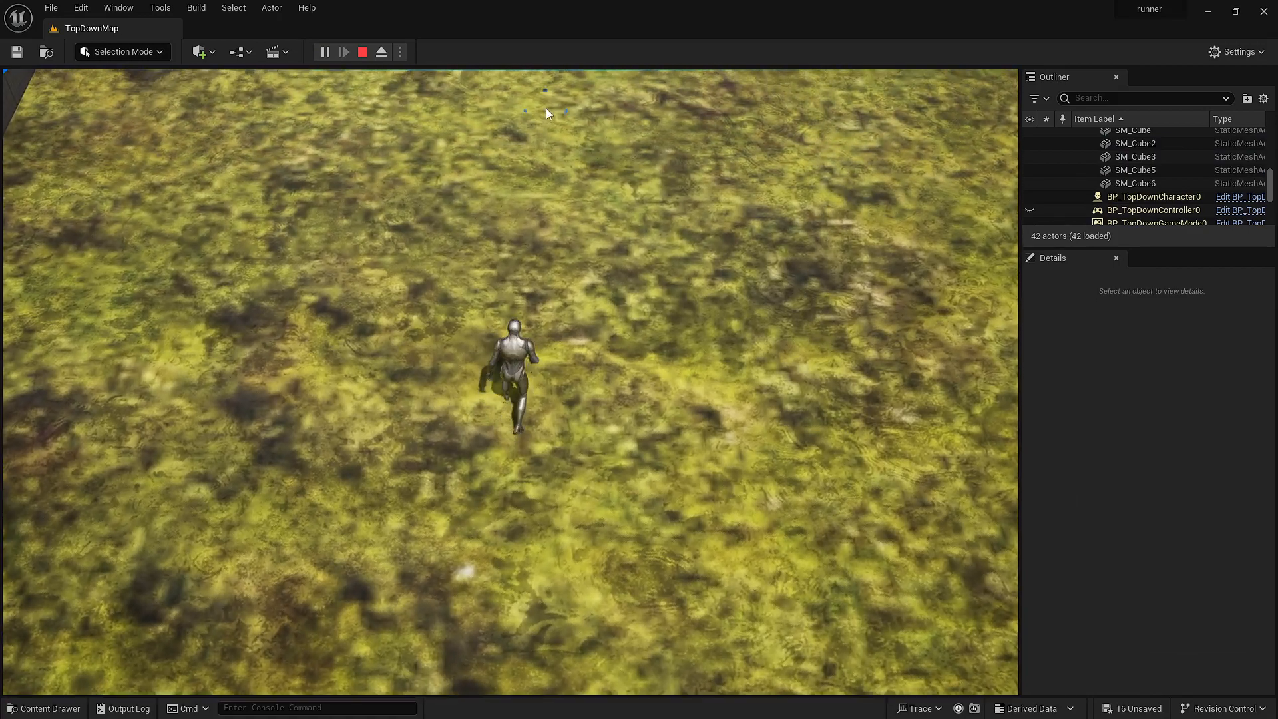
click(542, 107)
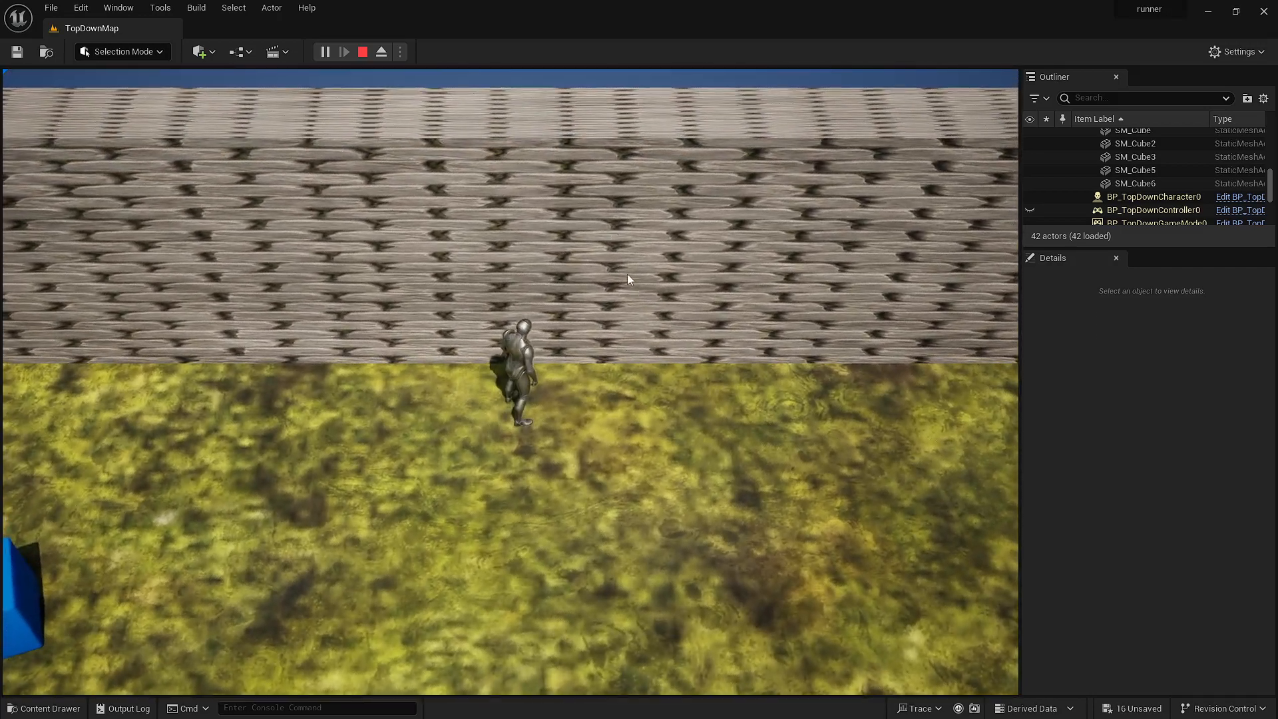
drag(645, 286, 730, 347)
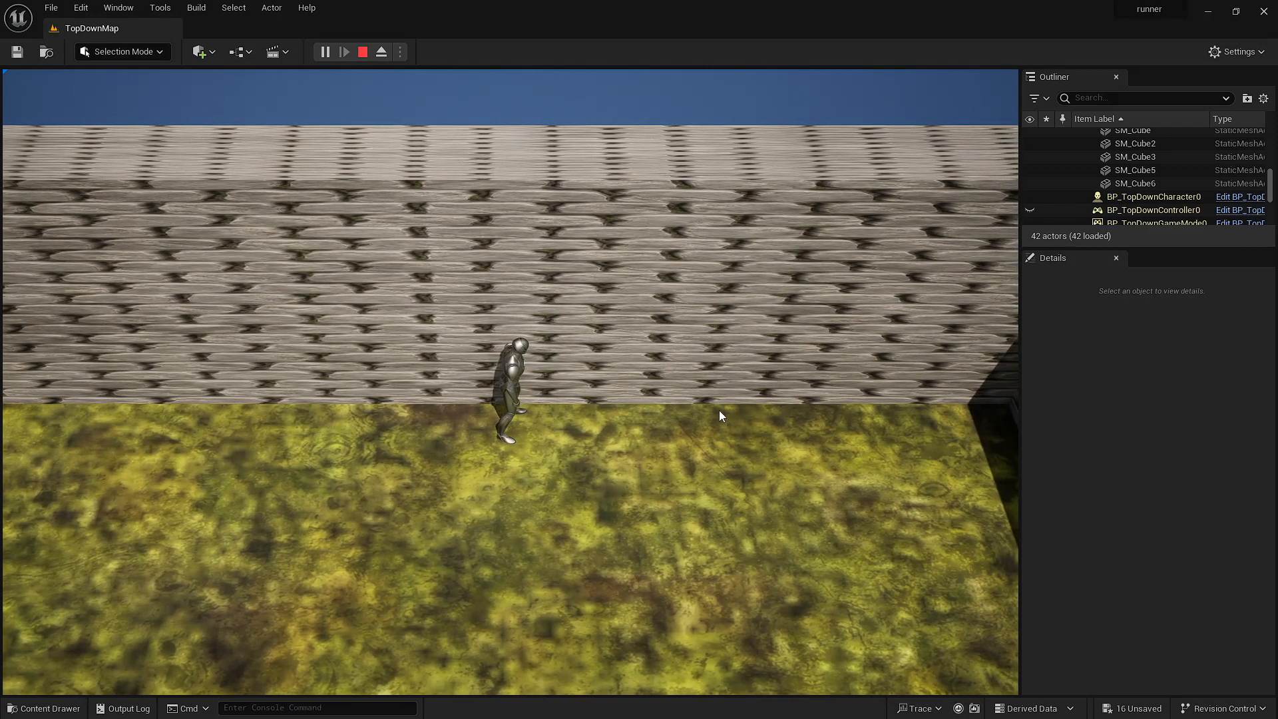
drag(744, 412, 326, 300)
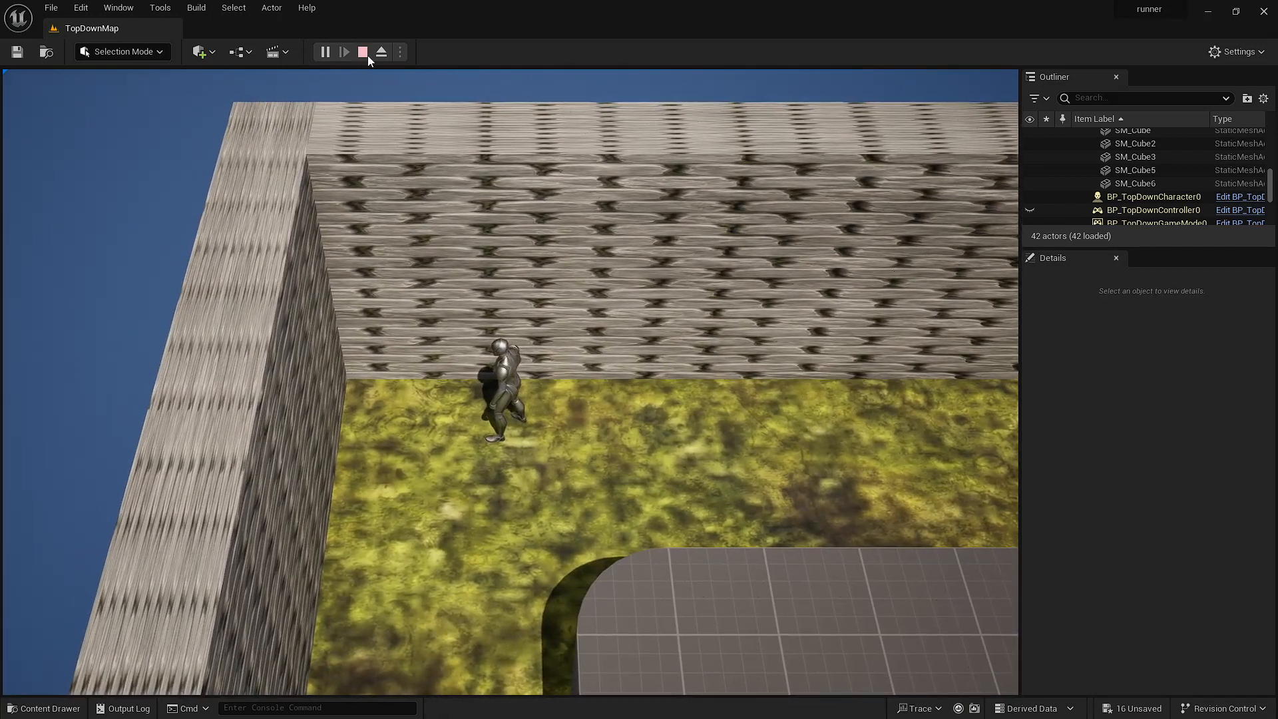
click(363, 51)
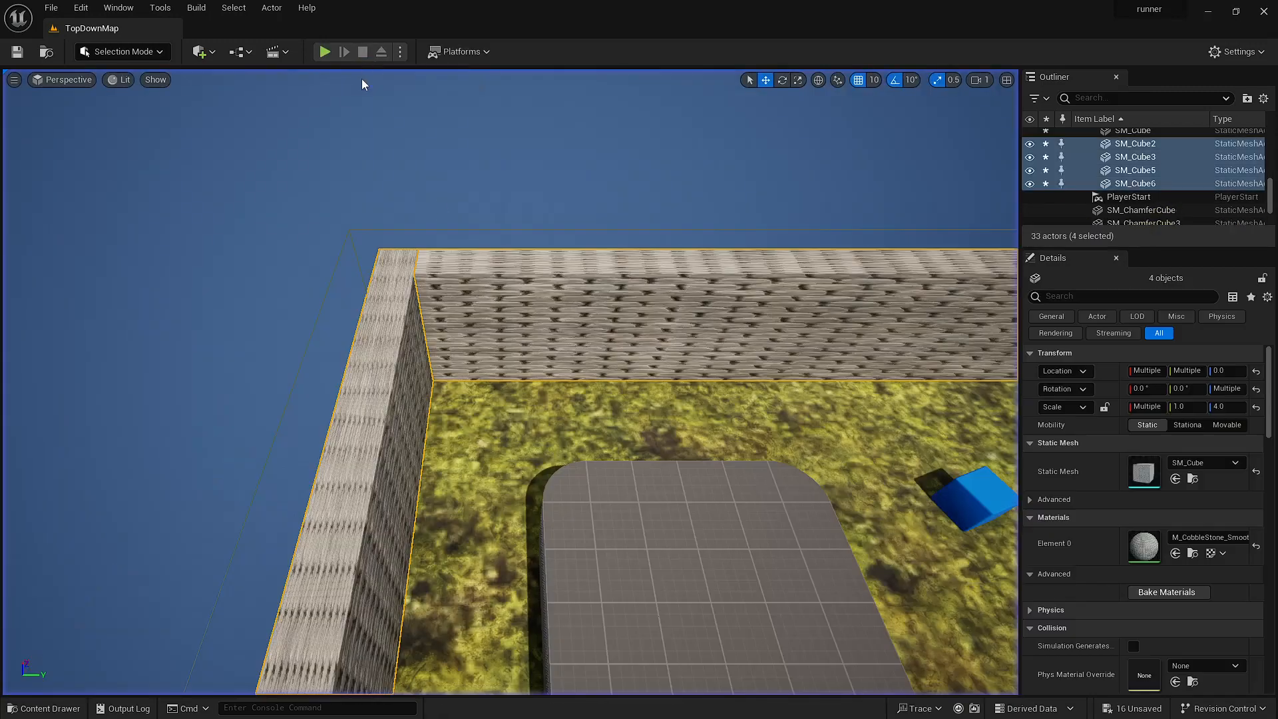
- Assign the M_CobbleStone_Rough material to the four selected wall cubes and open it for editing
click(1193, 538)
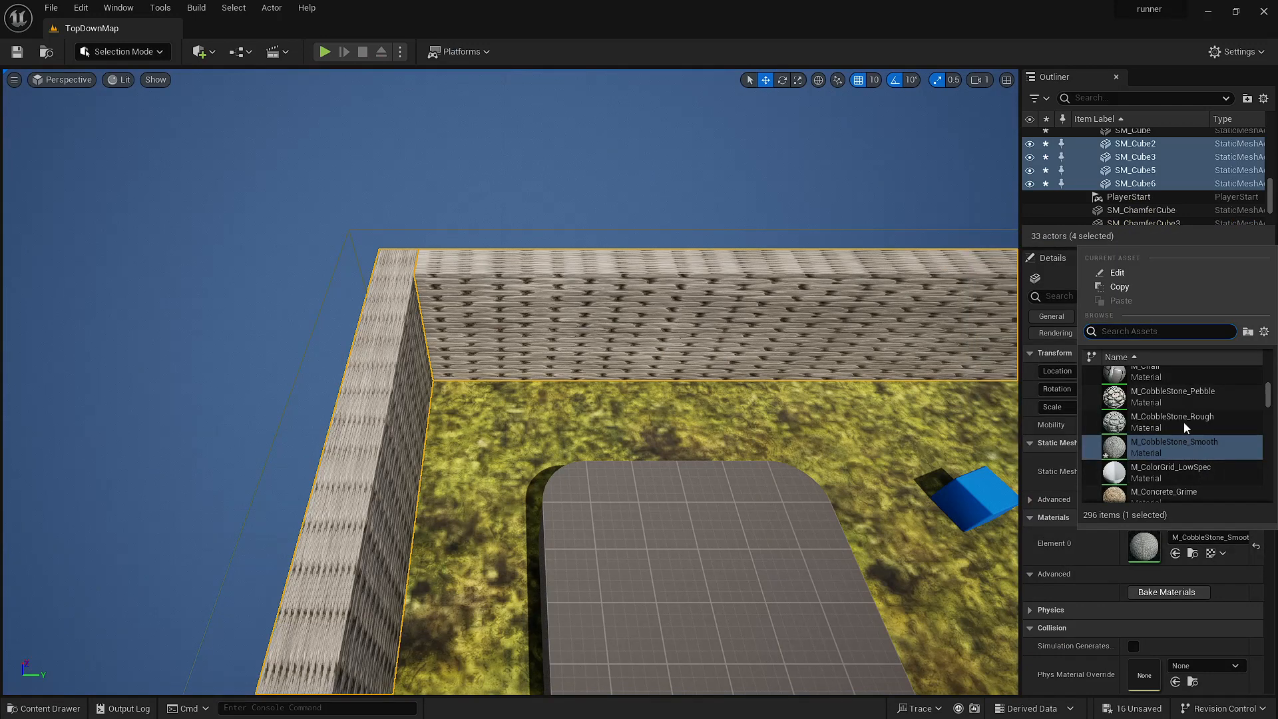
click(1173, 418)
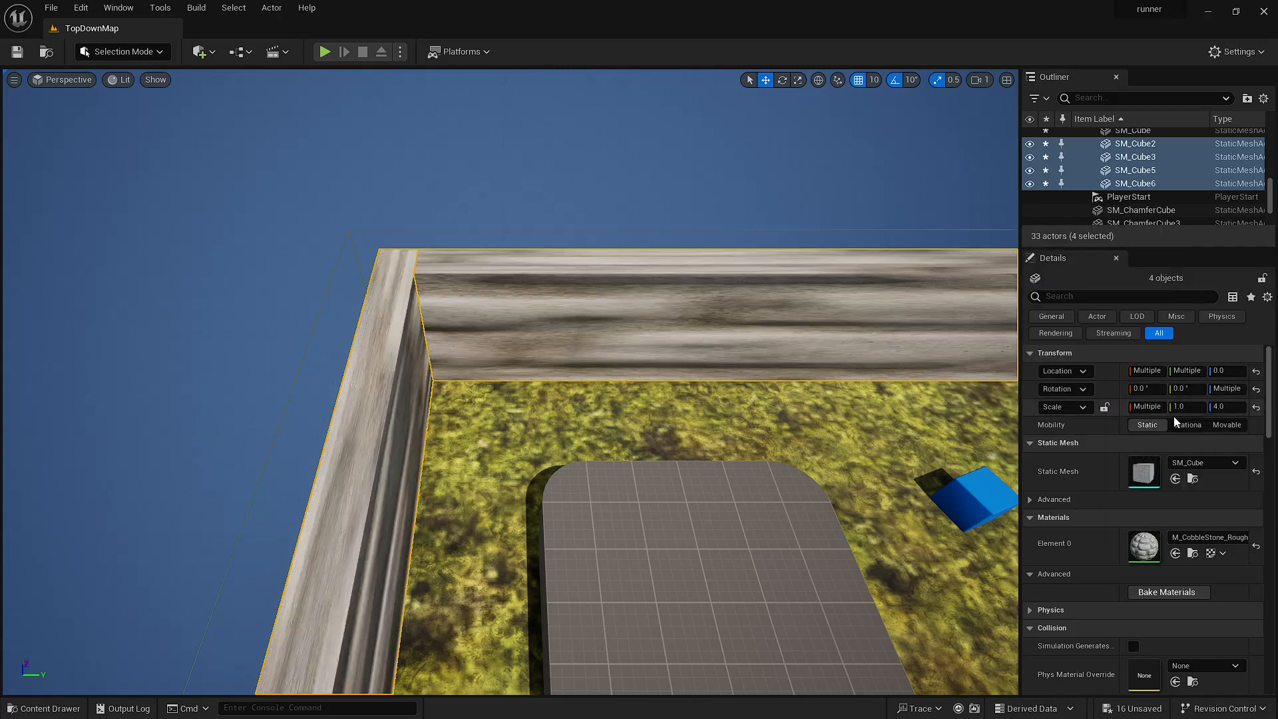
double_click(1143, 545)
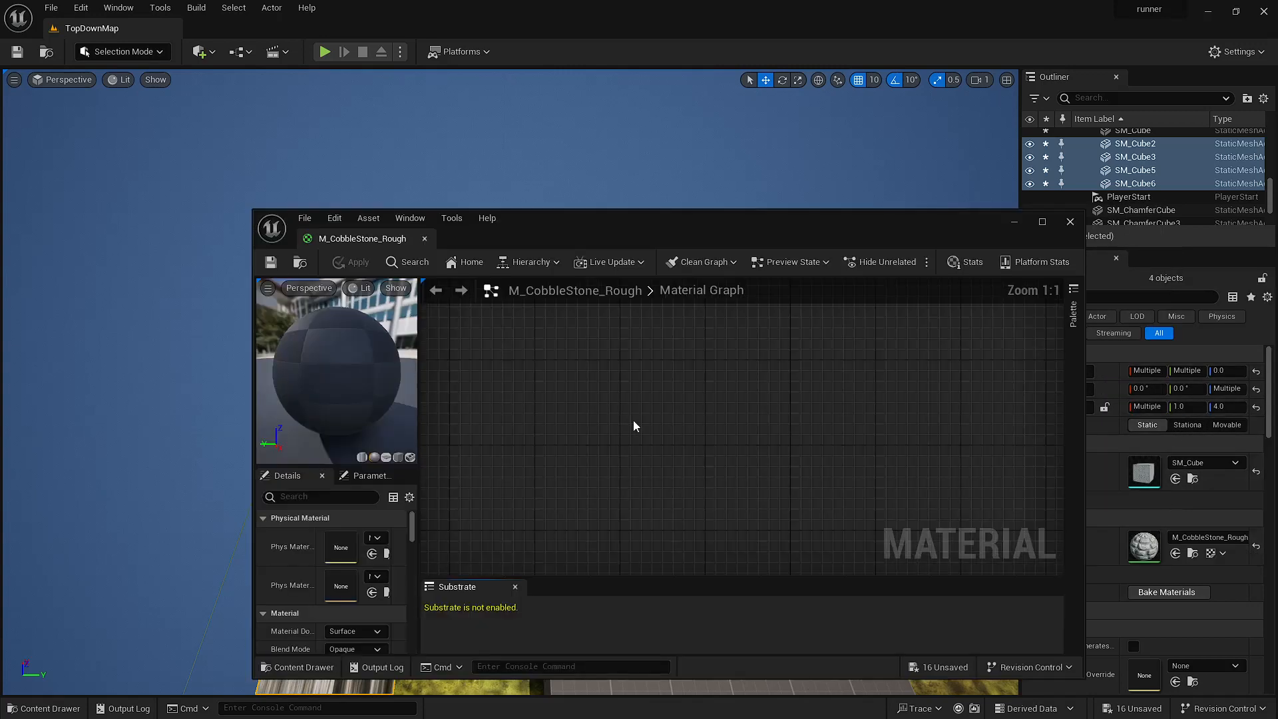
- Locate the shared TexCoord node that feeds the many branches of the M_CobbleStone_Rough graph and expand its tiling options
right_drag(575, 417, 898, 468)
scroll(899, 467, down, 6)
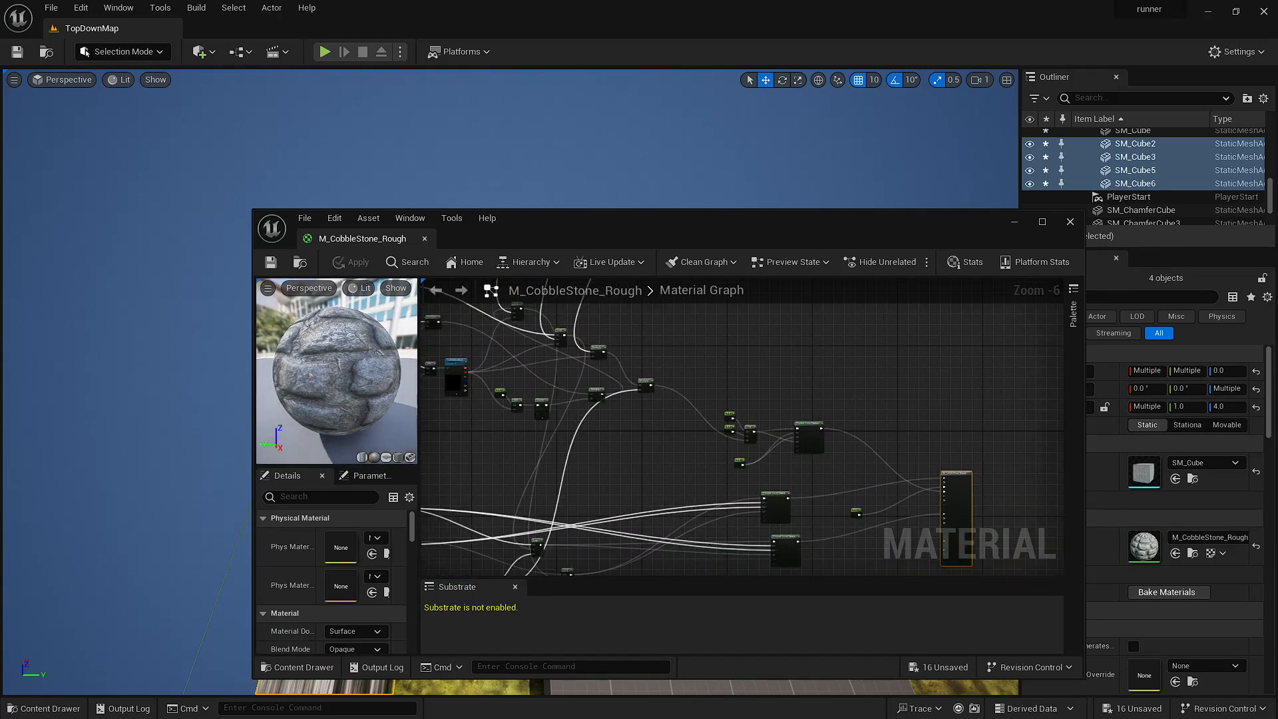
right_drag(530, 453, 990, 483)
right_drag(737, 434, 923, 255)
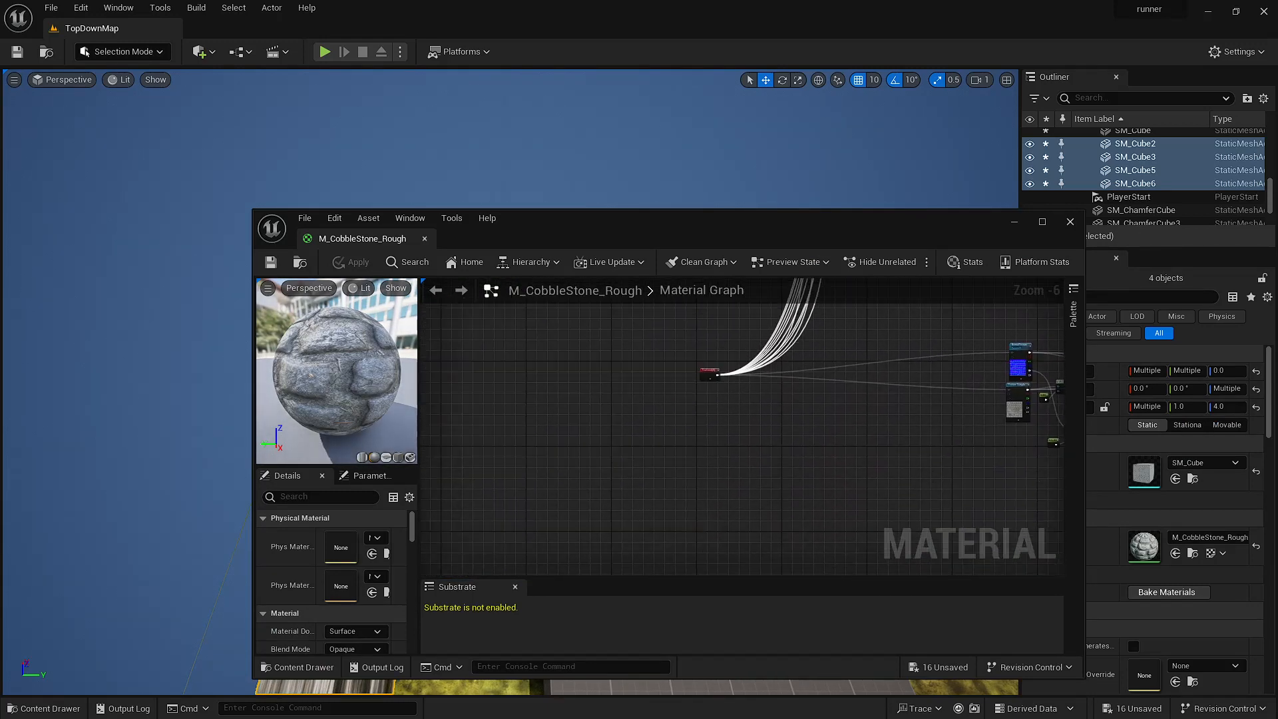
click(714, 370)
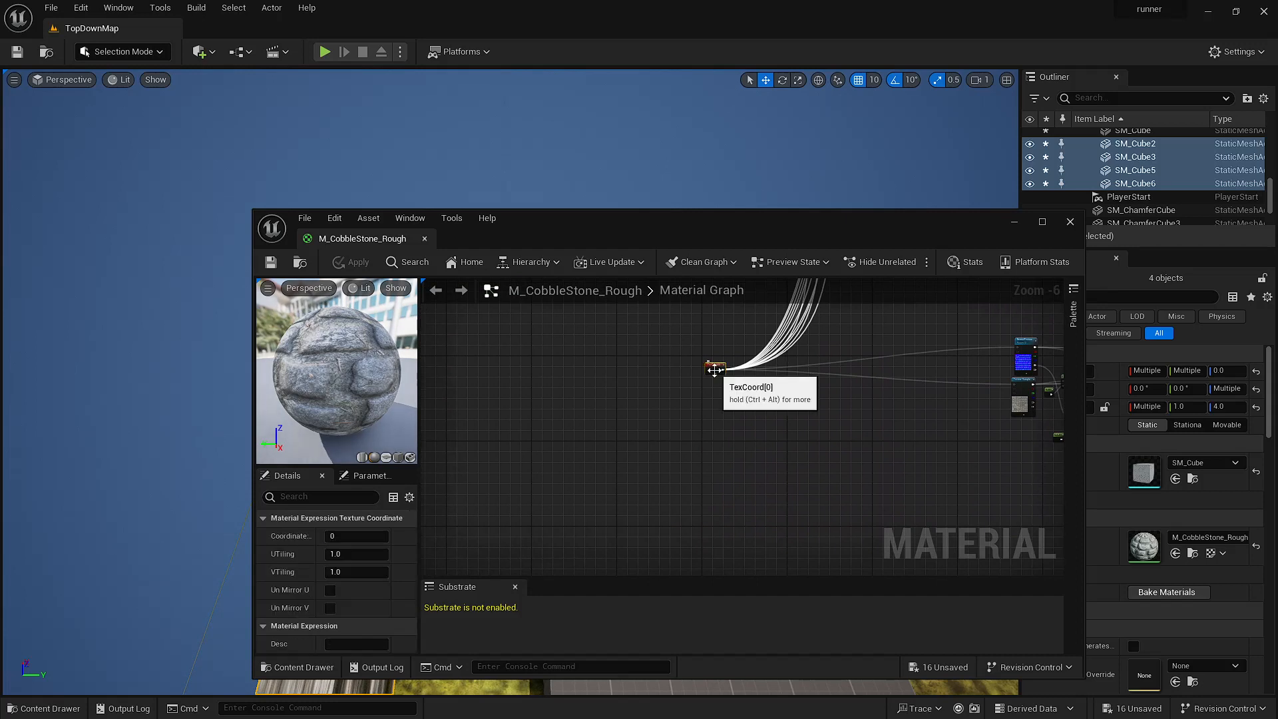
scroll(714, 370, up, 6)
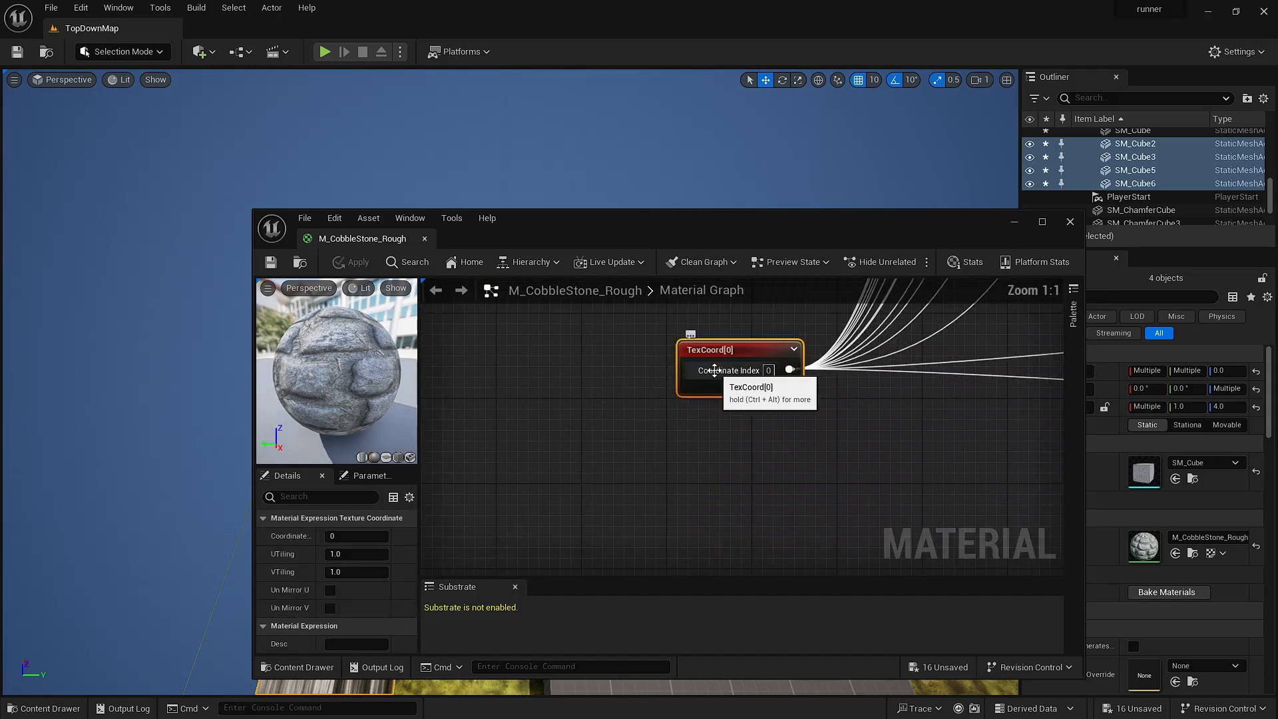
click(741, 391)
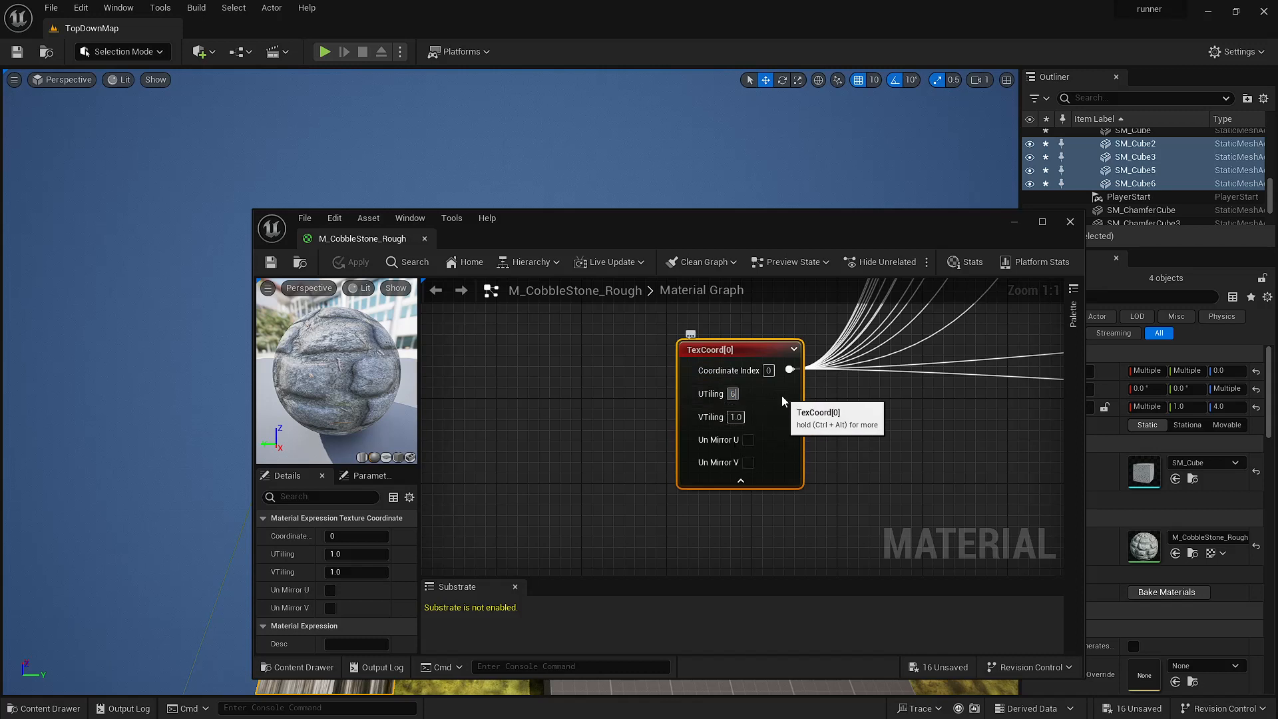
- Set the shared TexCoord node's UTiling and VTiling to 6 and apply the change to the rough cobblestone material
text(6)
key(Return)
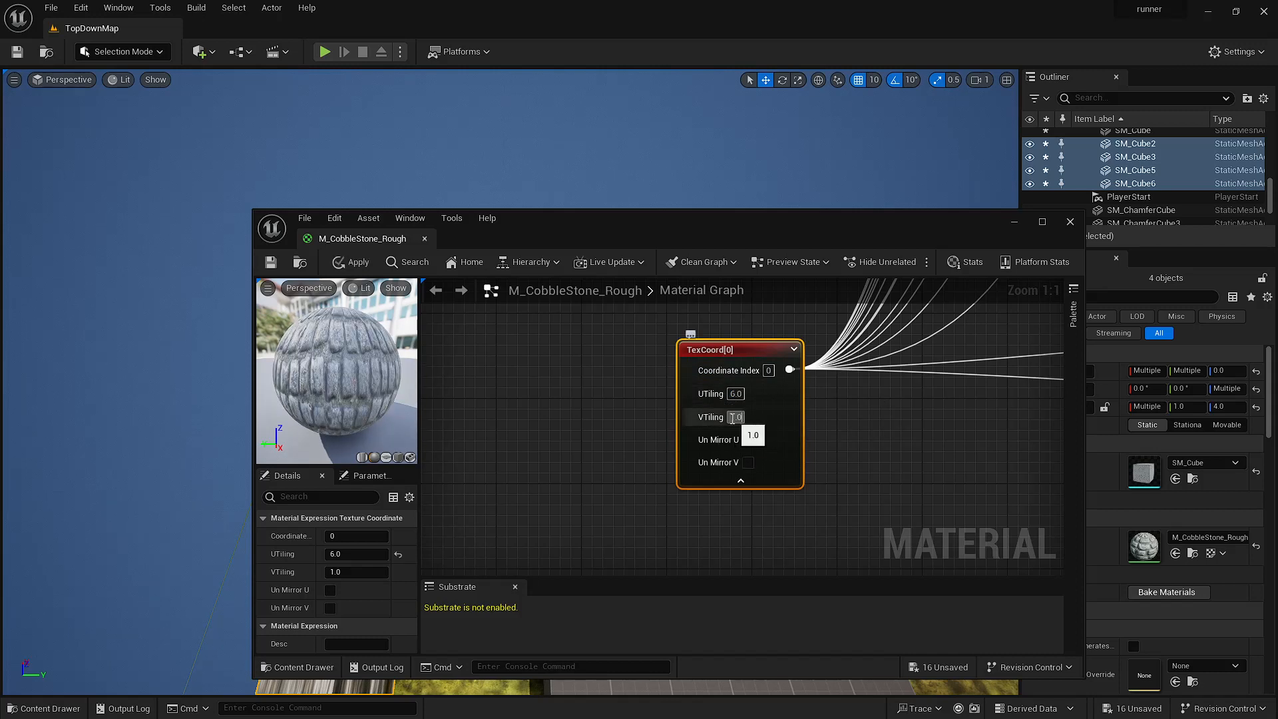
click(733, 417)
text(6)
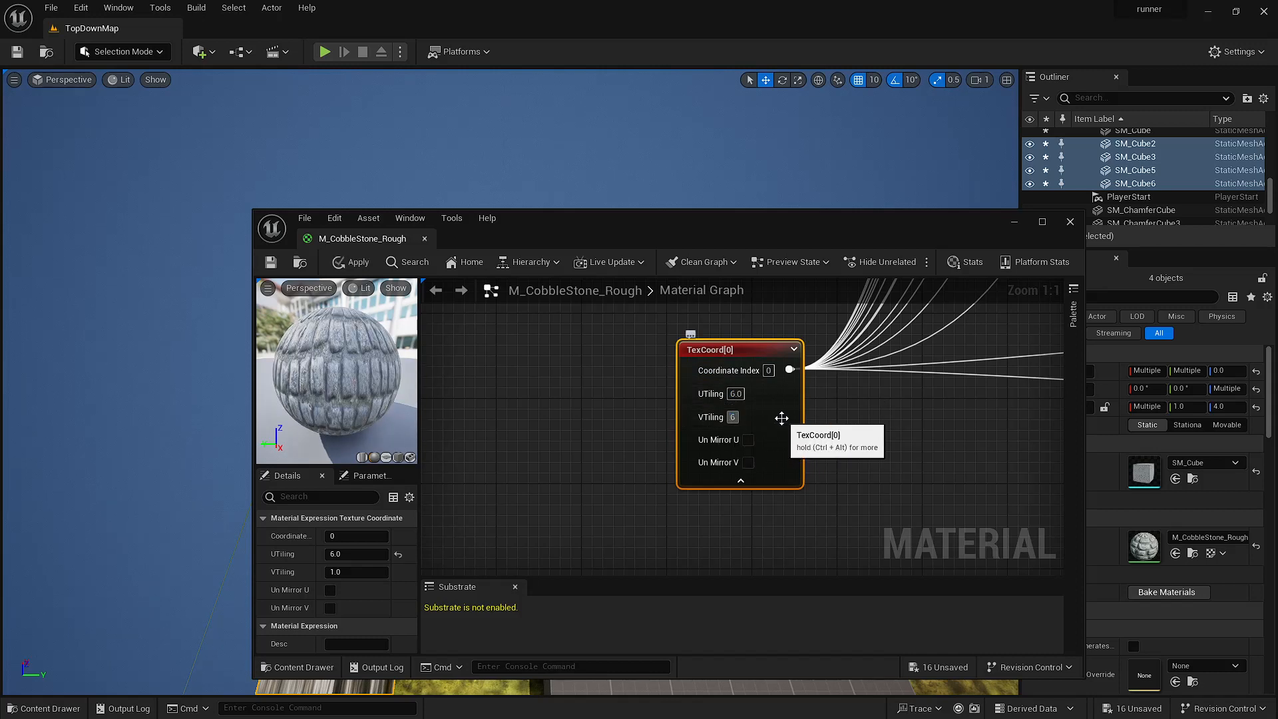
key(Return)
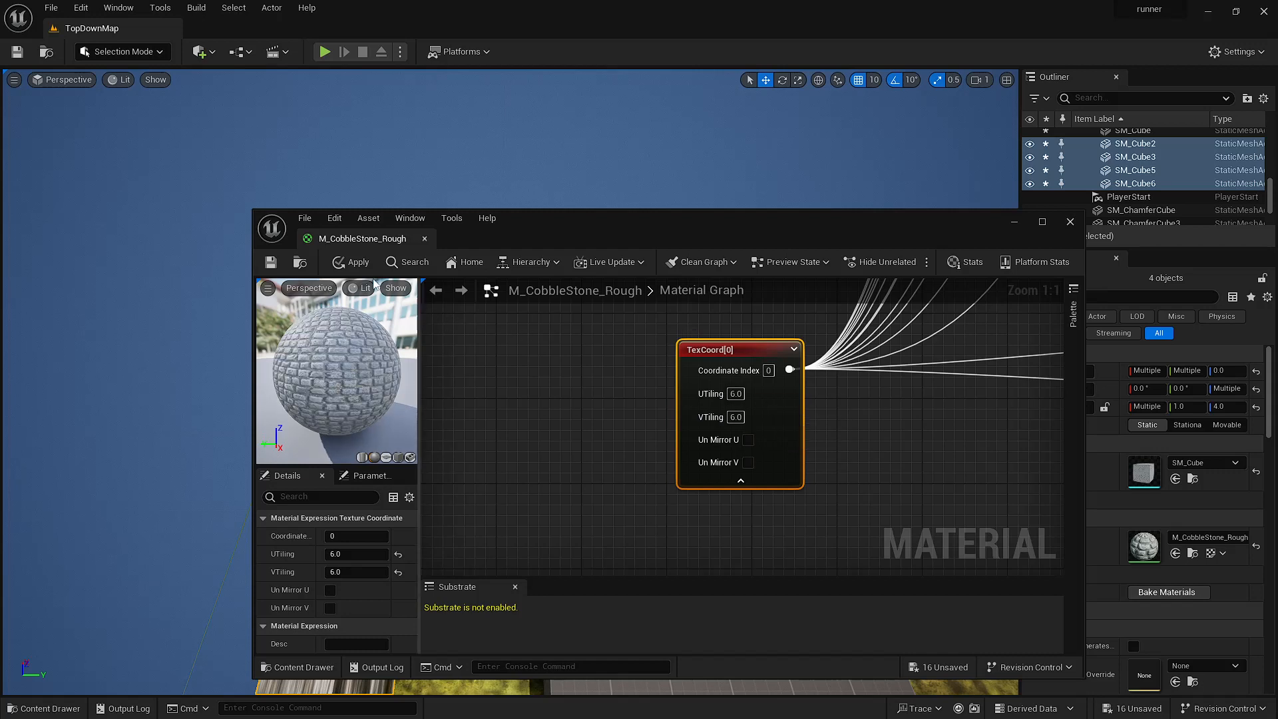
click(353, 265)
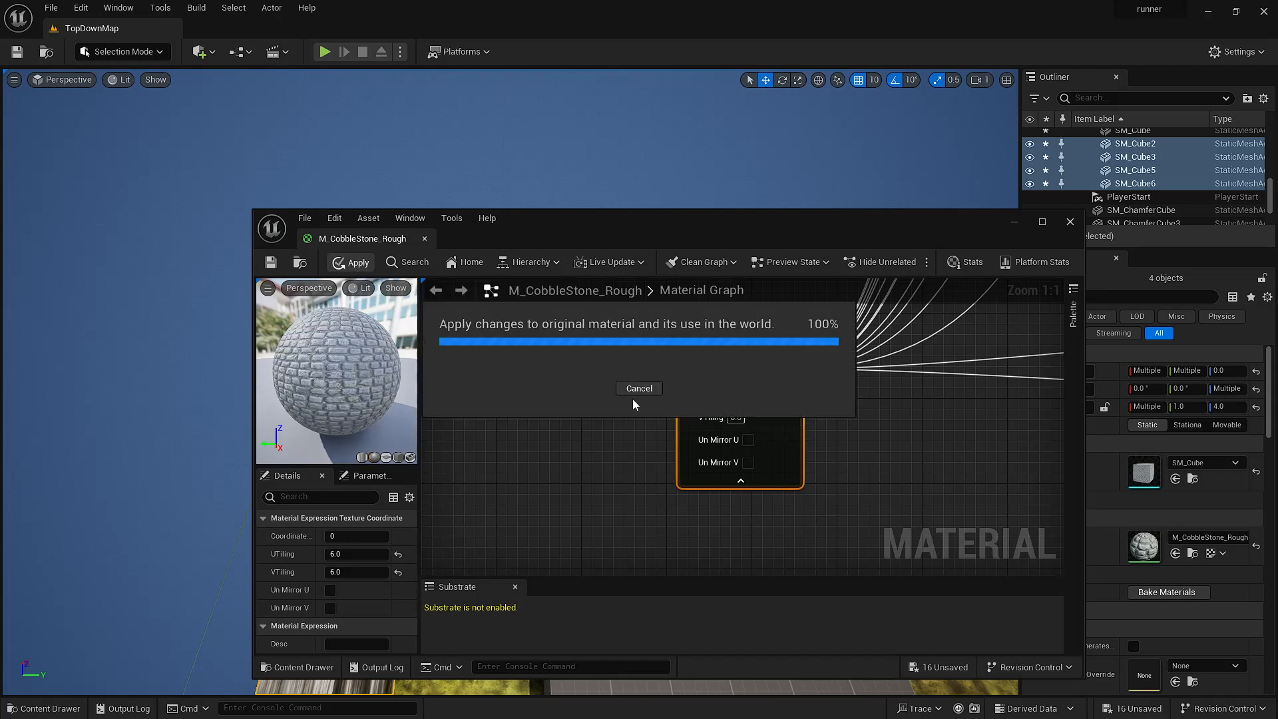
- Close the material editor, then play the level and run the character along the retiled cobblestone walls before ending the play session
click(1070, 221)
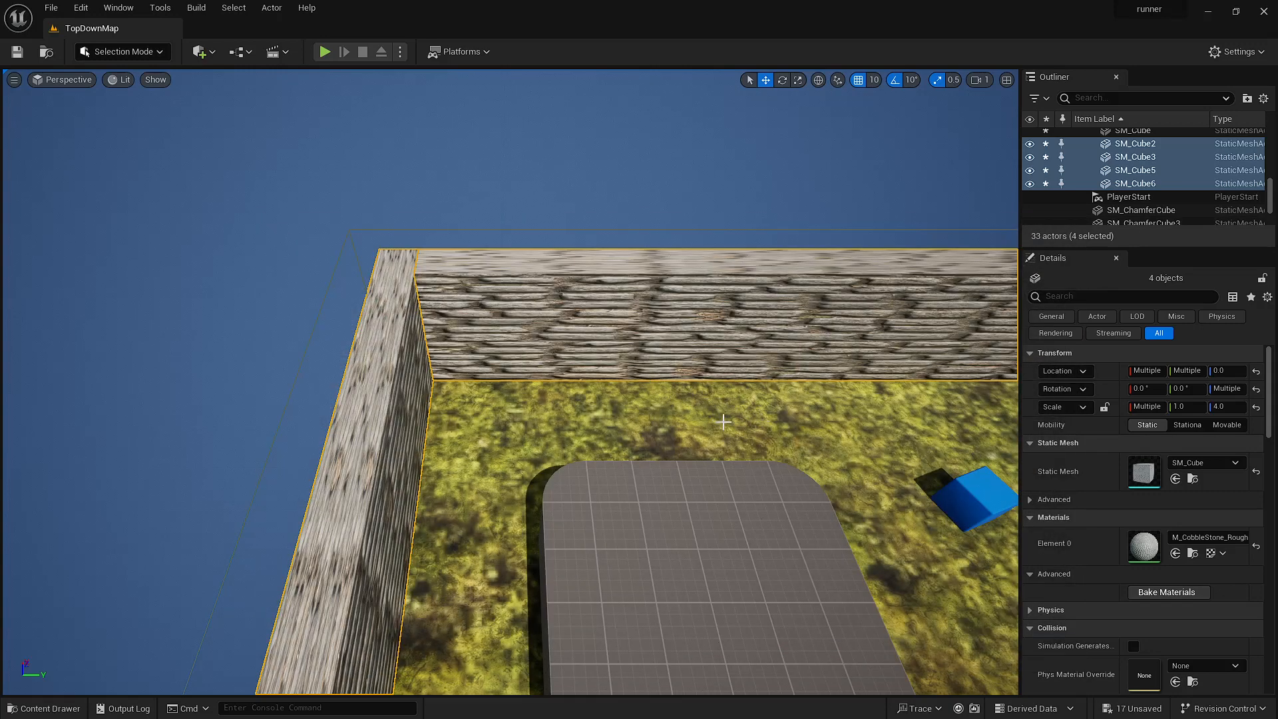
click(324, 53)
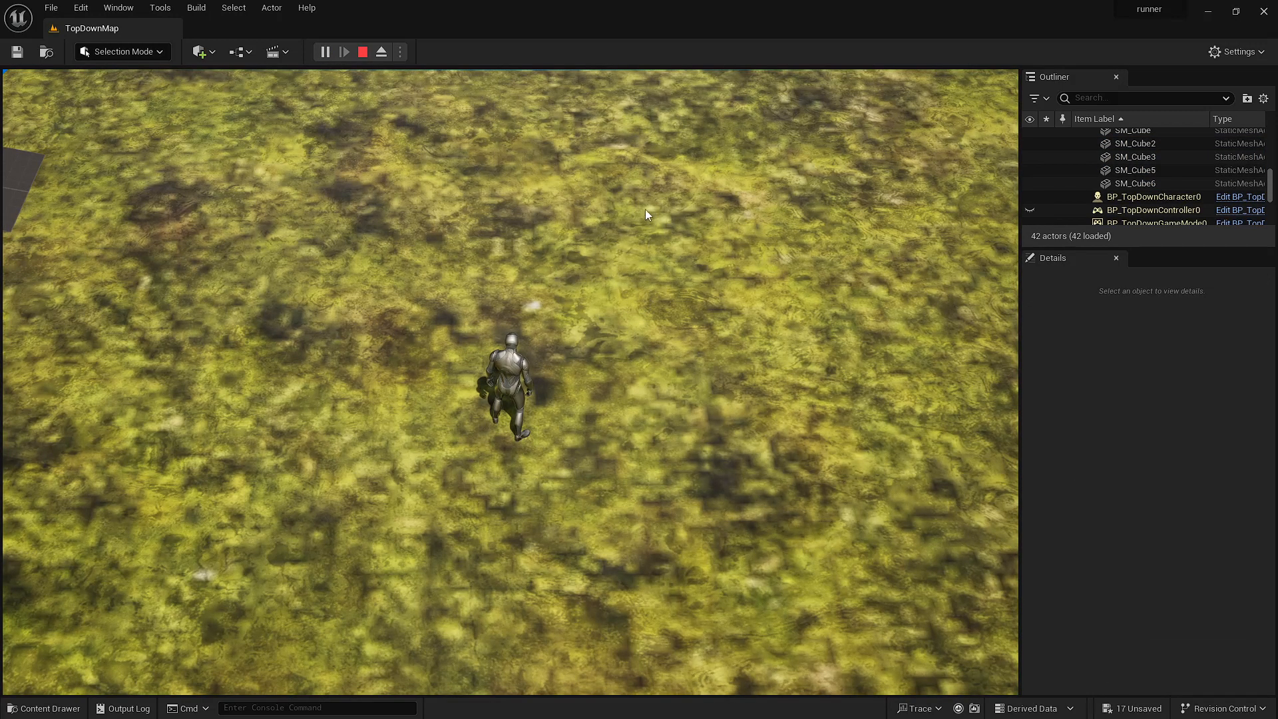
click(622, 194)
click(618, 193)
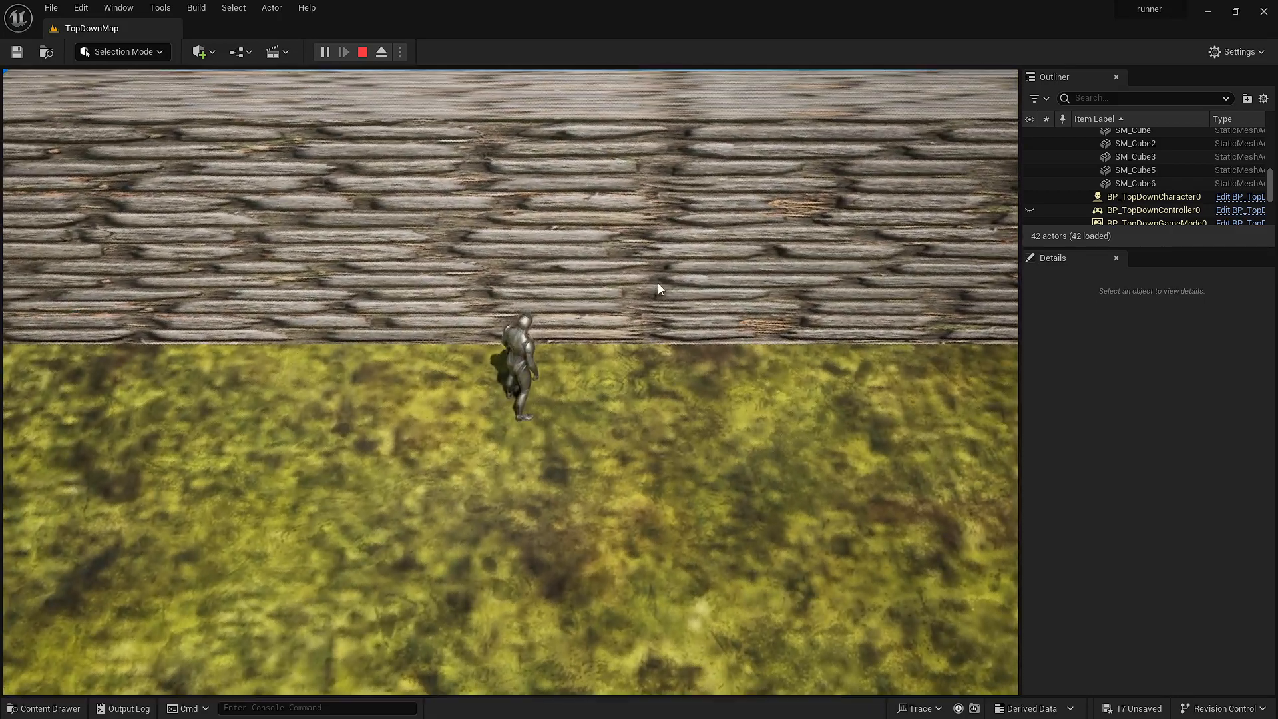
click(659, 289)
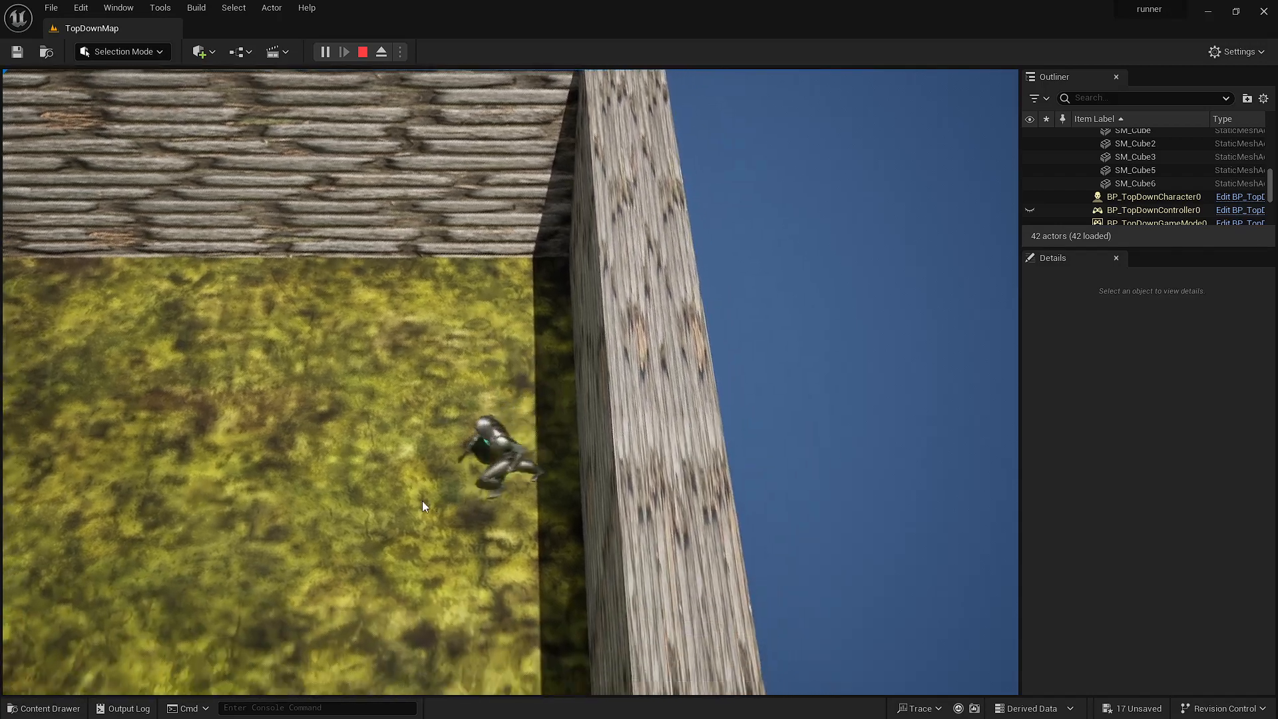
click(422, 501)
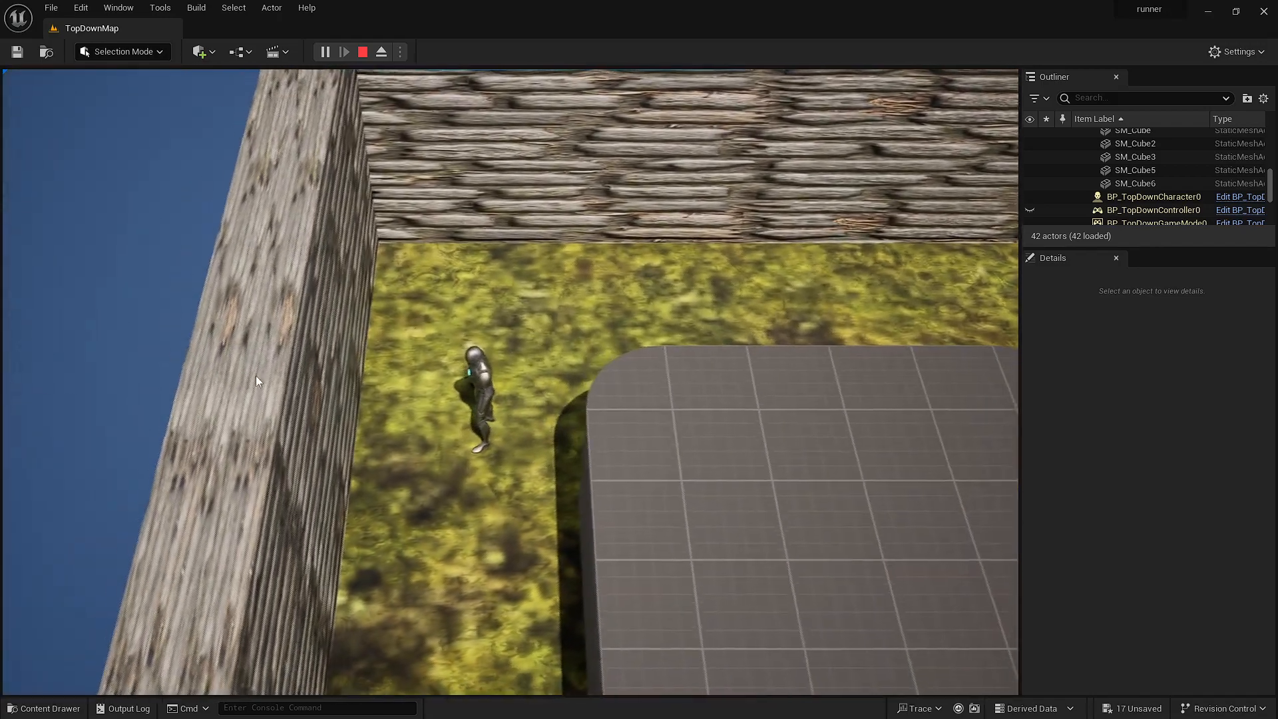
drag(258, 381, 453, 410)
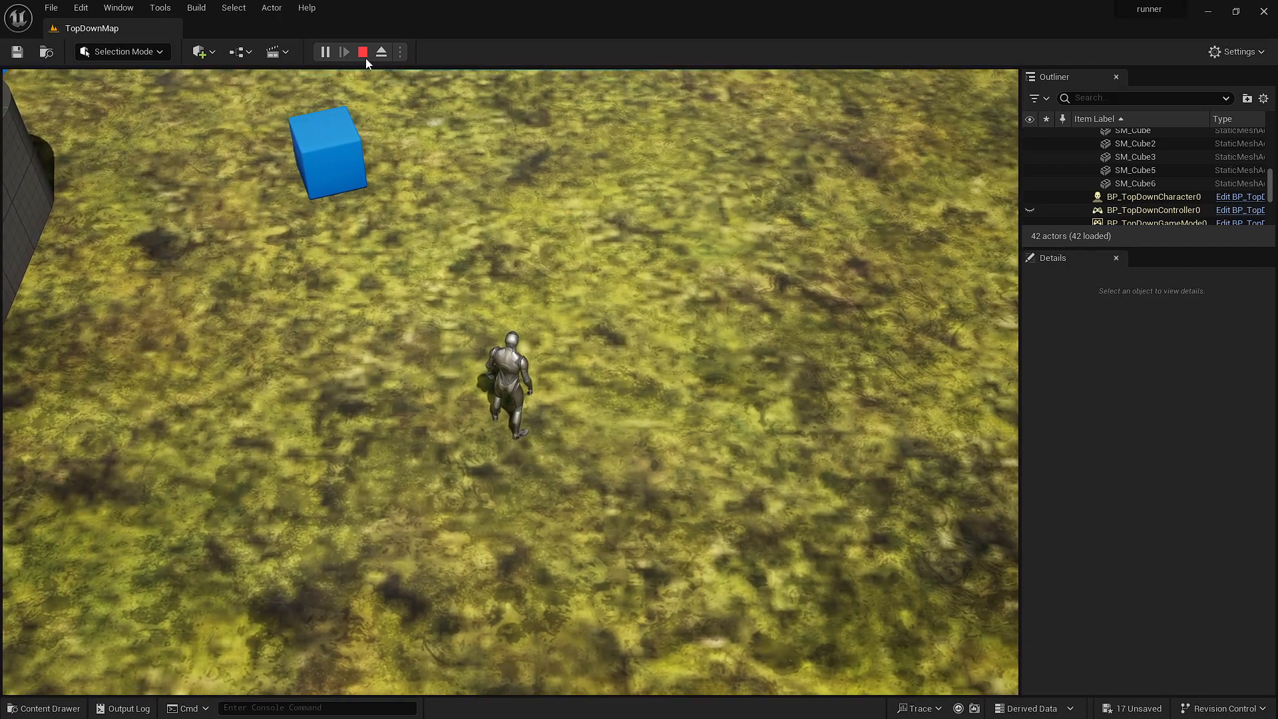
click(363, 52)
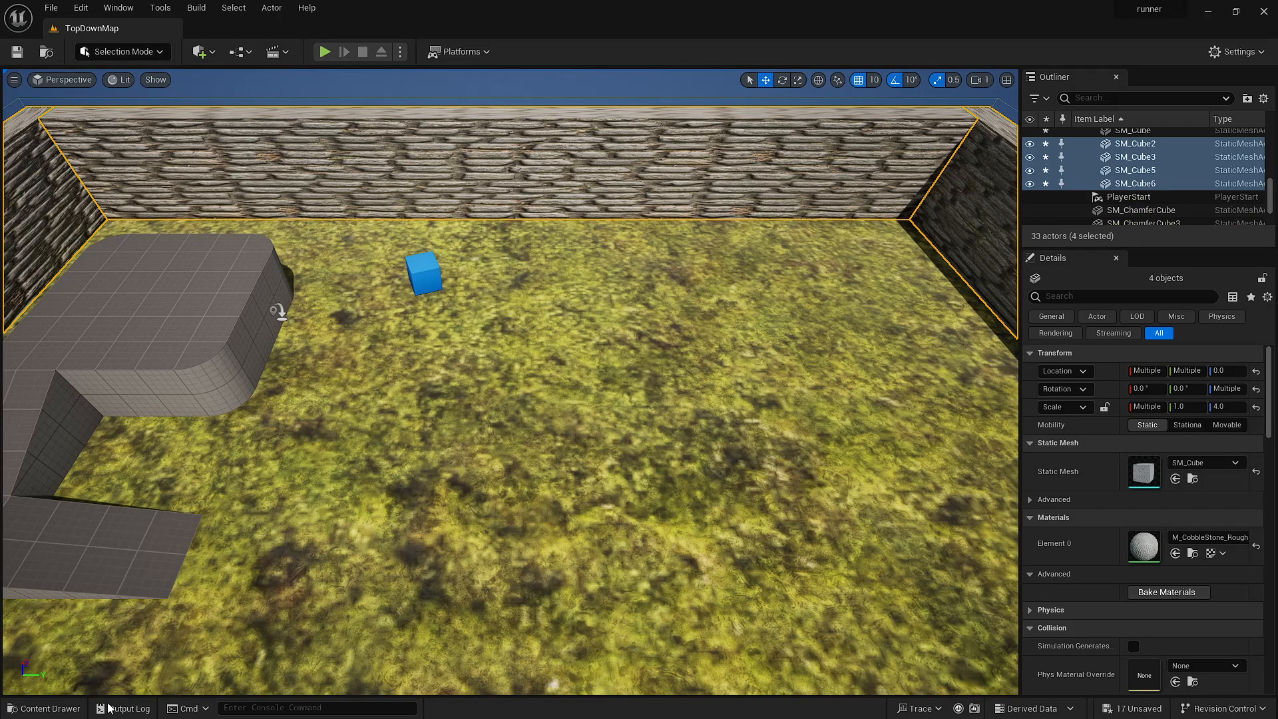
click(46, 708)
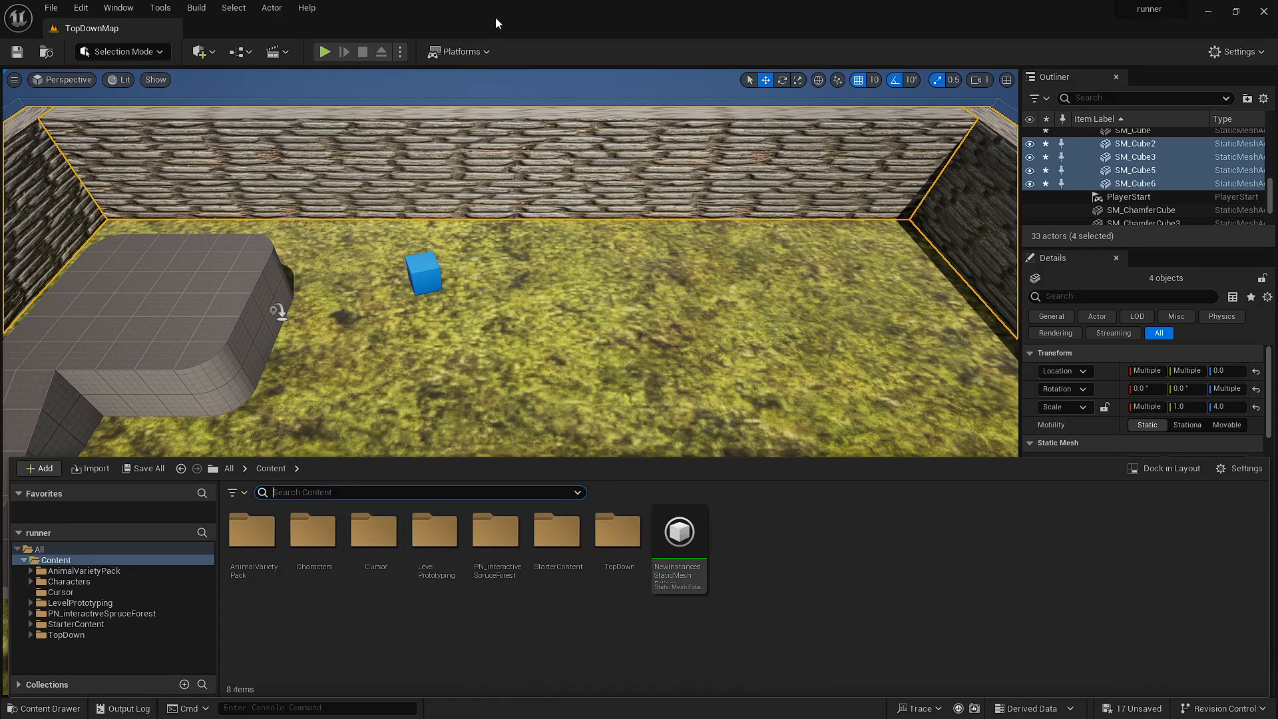
click(126, 6)
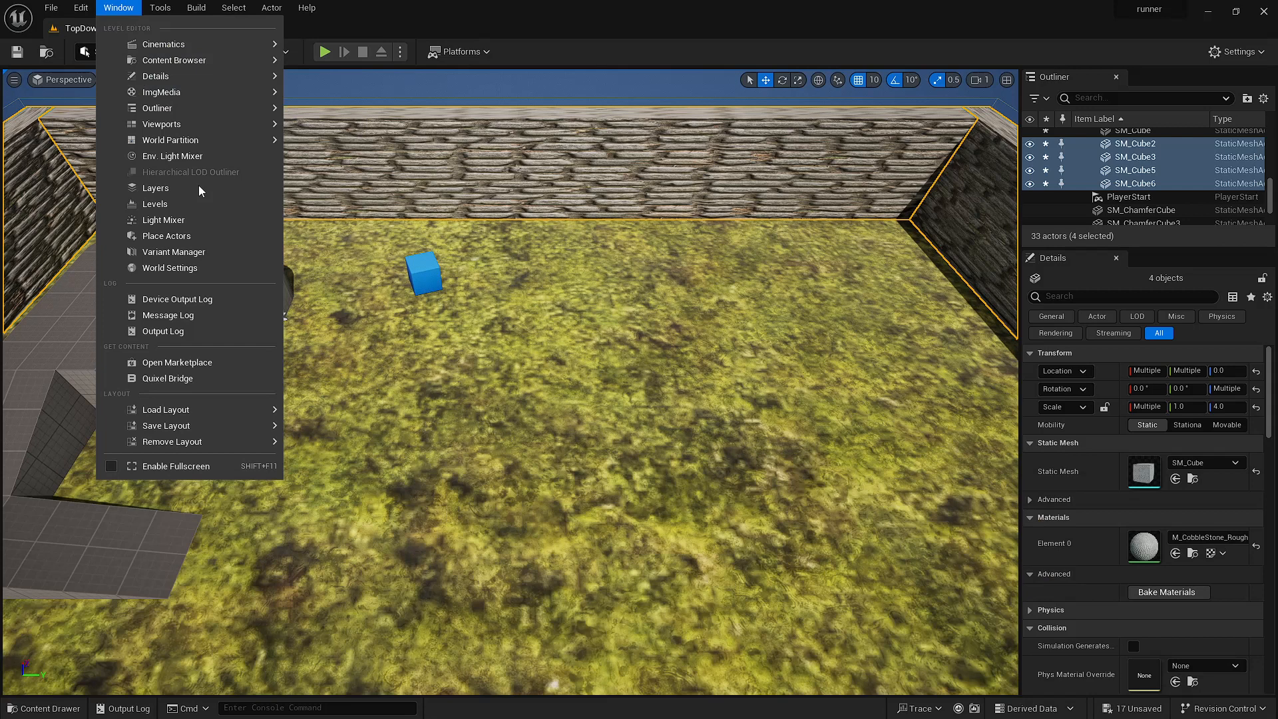
click(271, 7)
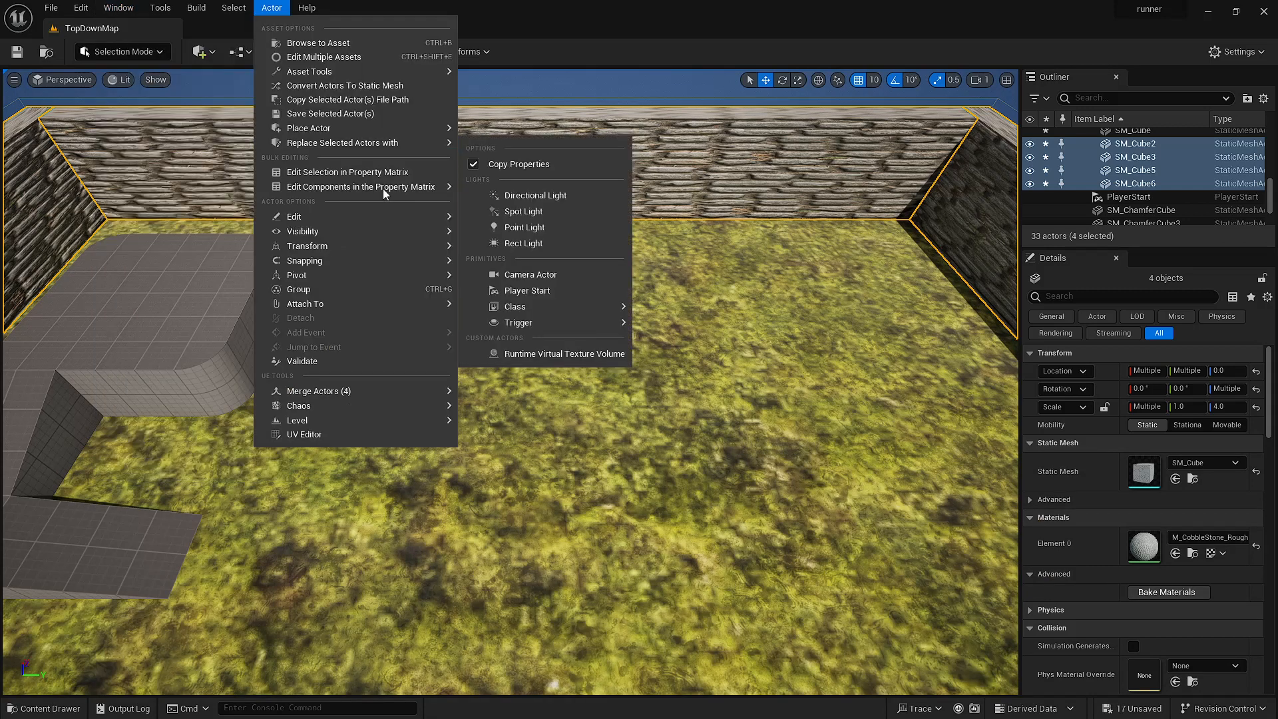
click(611, 256)
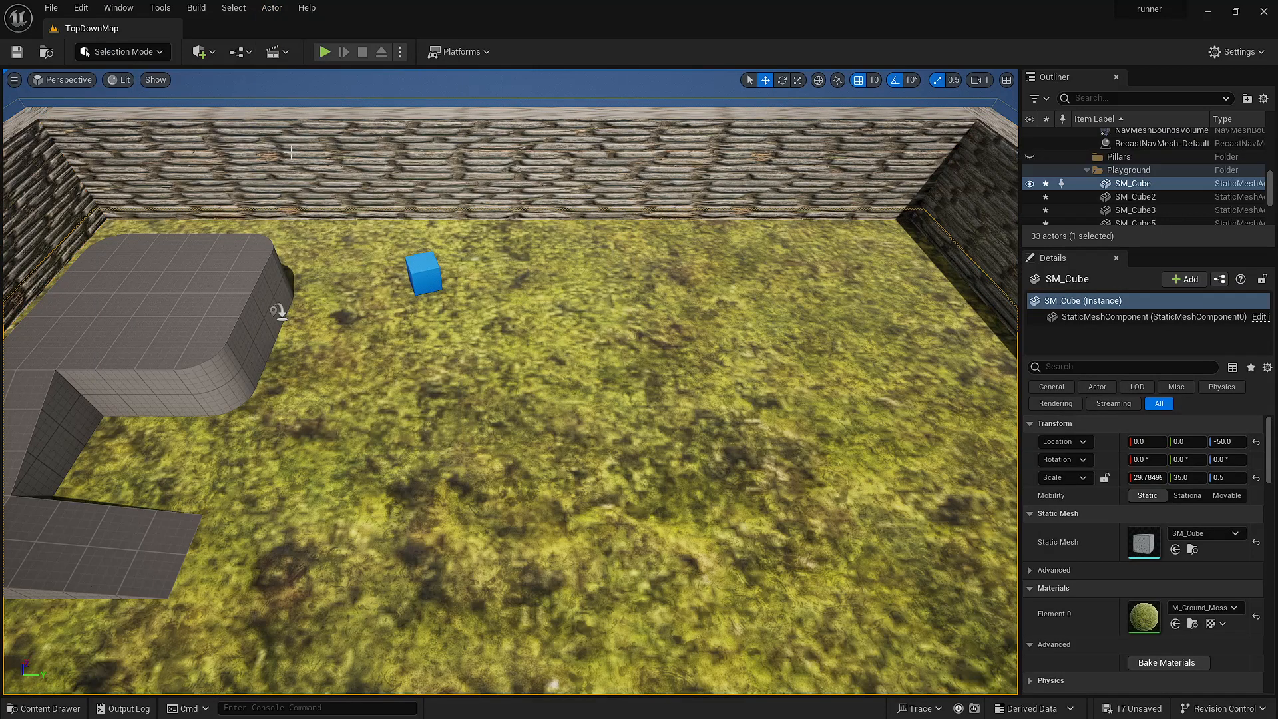
- Open the Unreal Engine Marketplace in the Epic Games Launcher
click(114, 9)
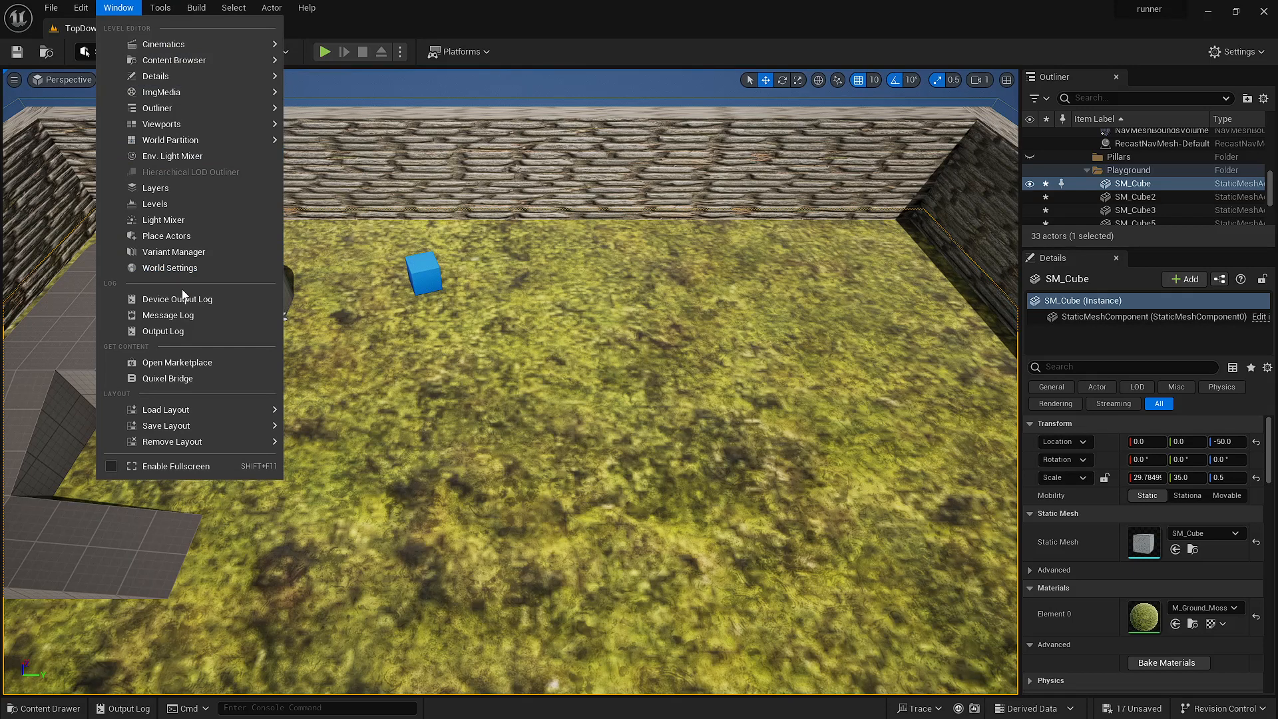
mouse_move(159, 18)
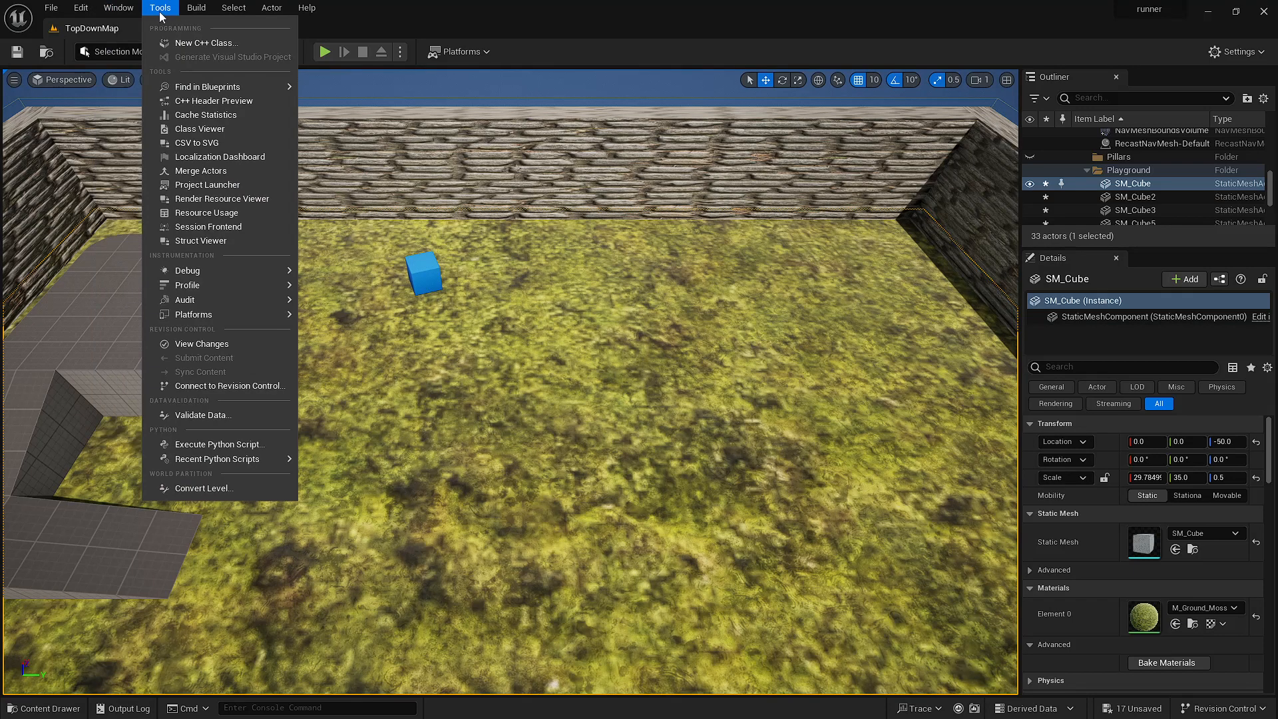
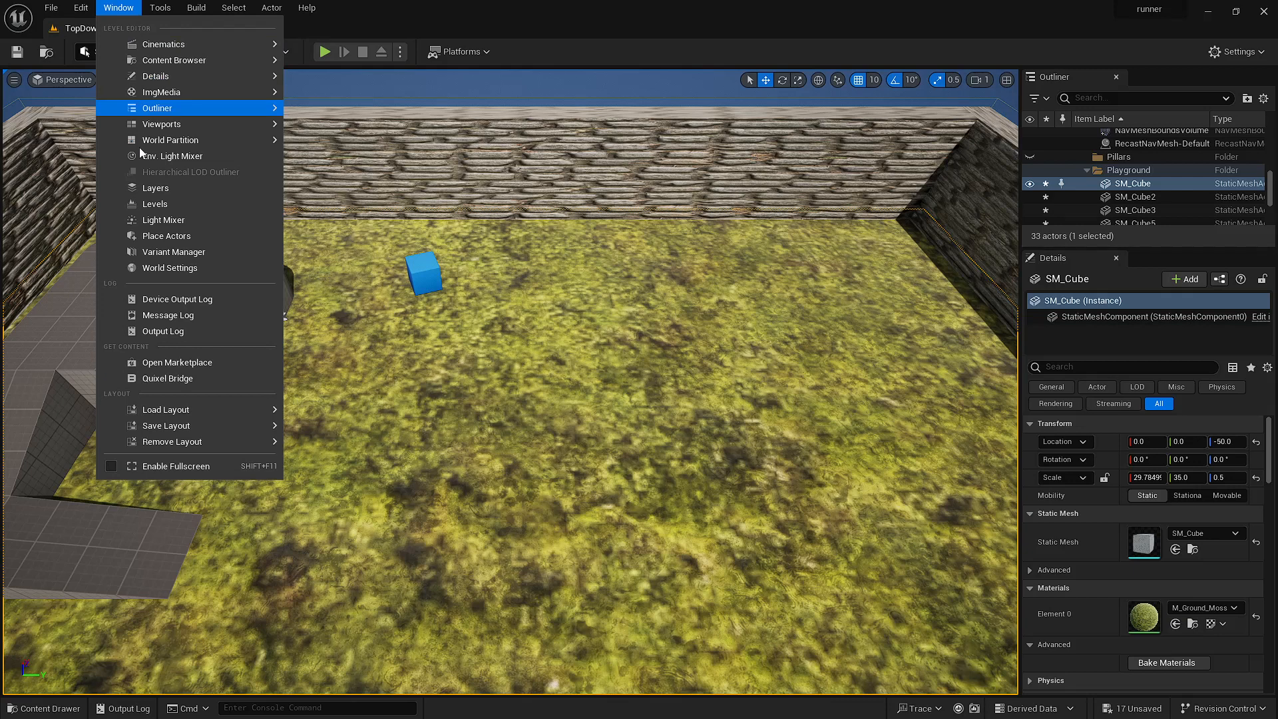
mouse_move(160, 409)
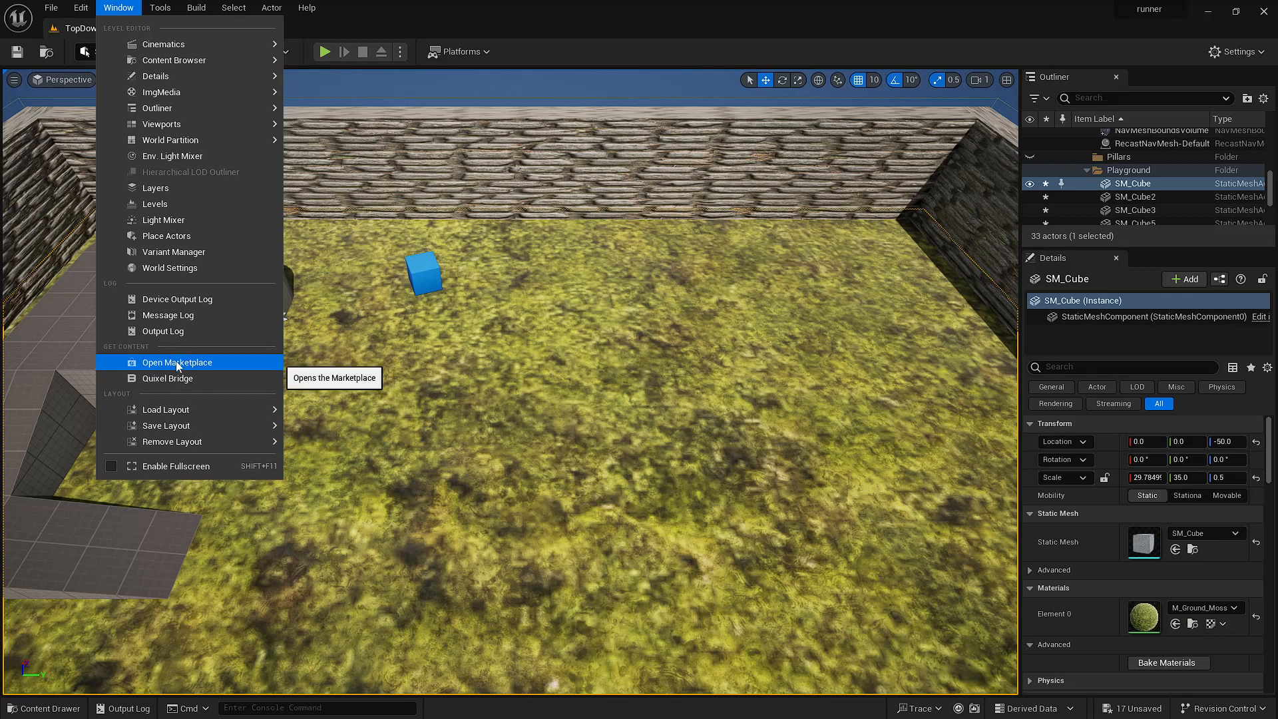
click(176, 361)
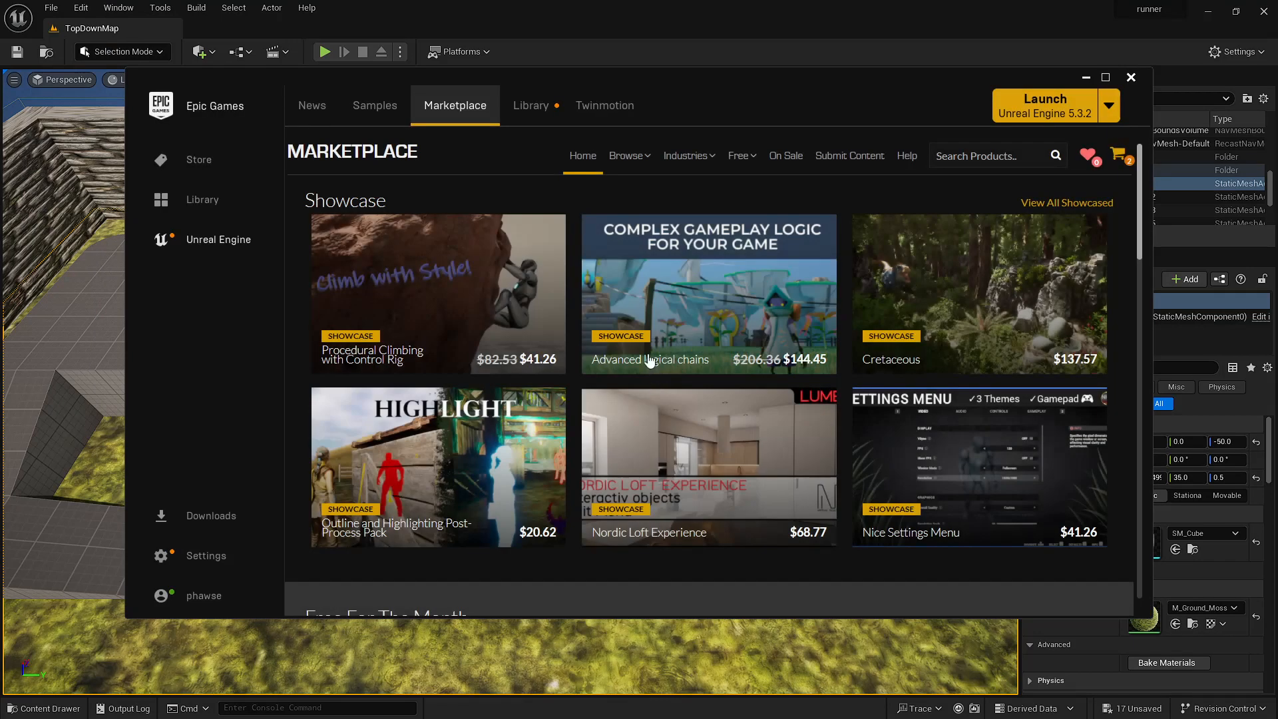
- Examine the Marketplace home page's Showcase products and Free For The Month offers
click(220, 240)
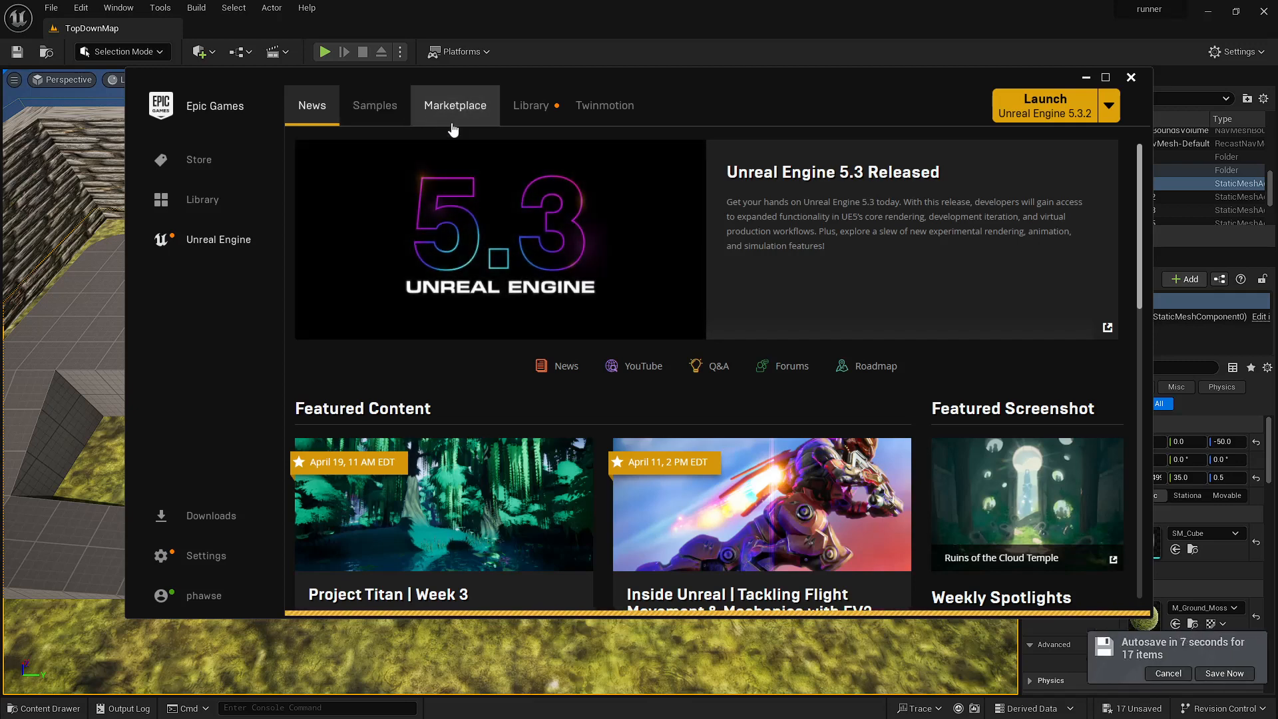
scroll(573, 428, down, 2)
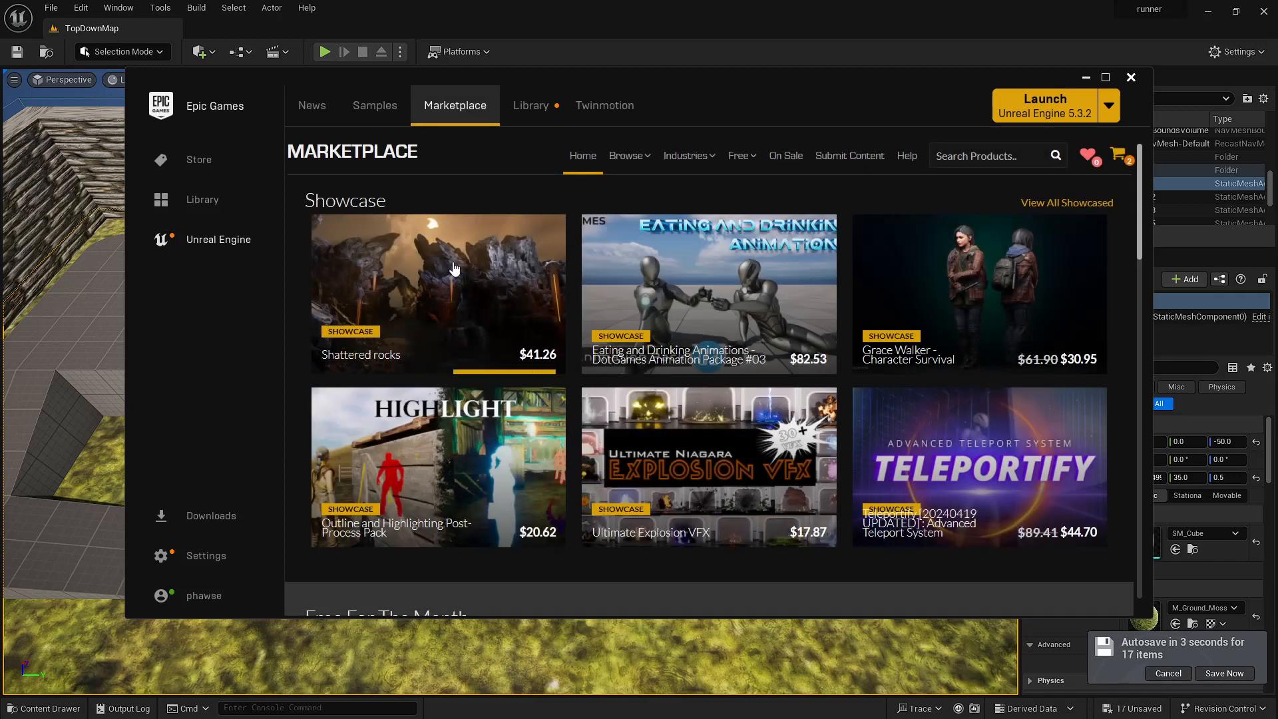
mouse_move(659, 274)
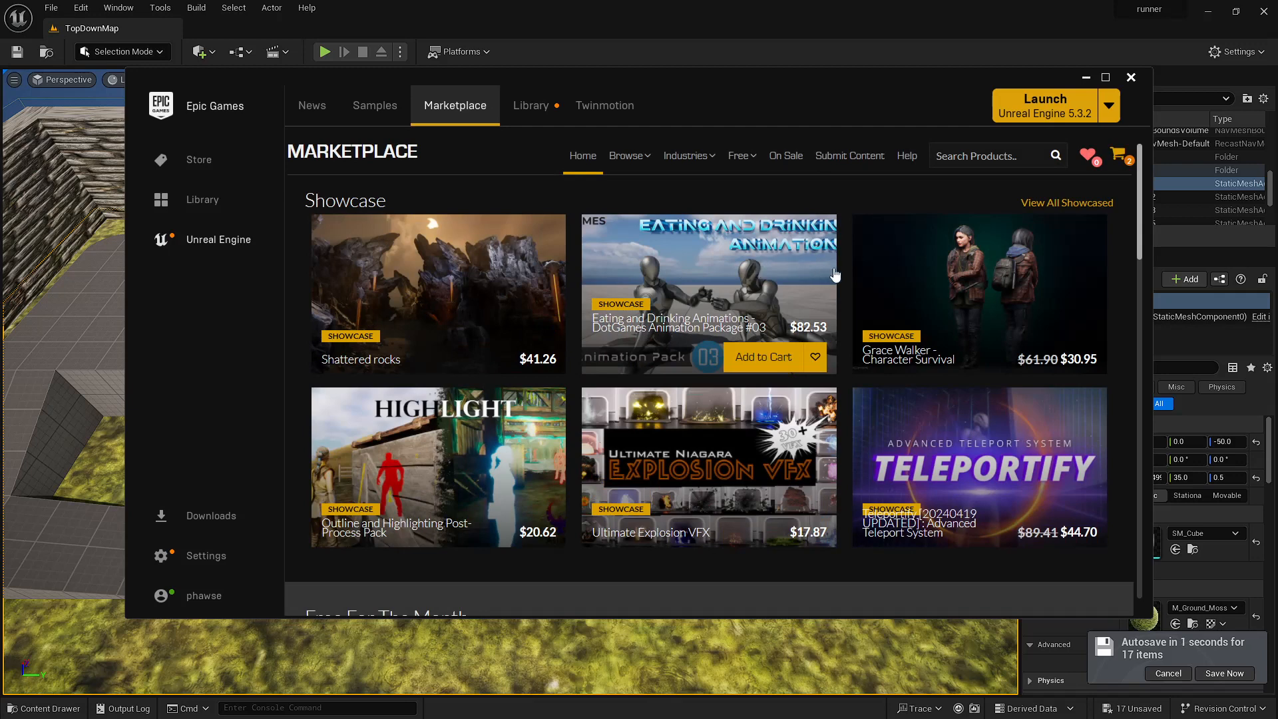
mouse_move(973, 348)
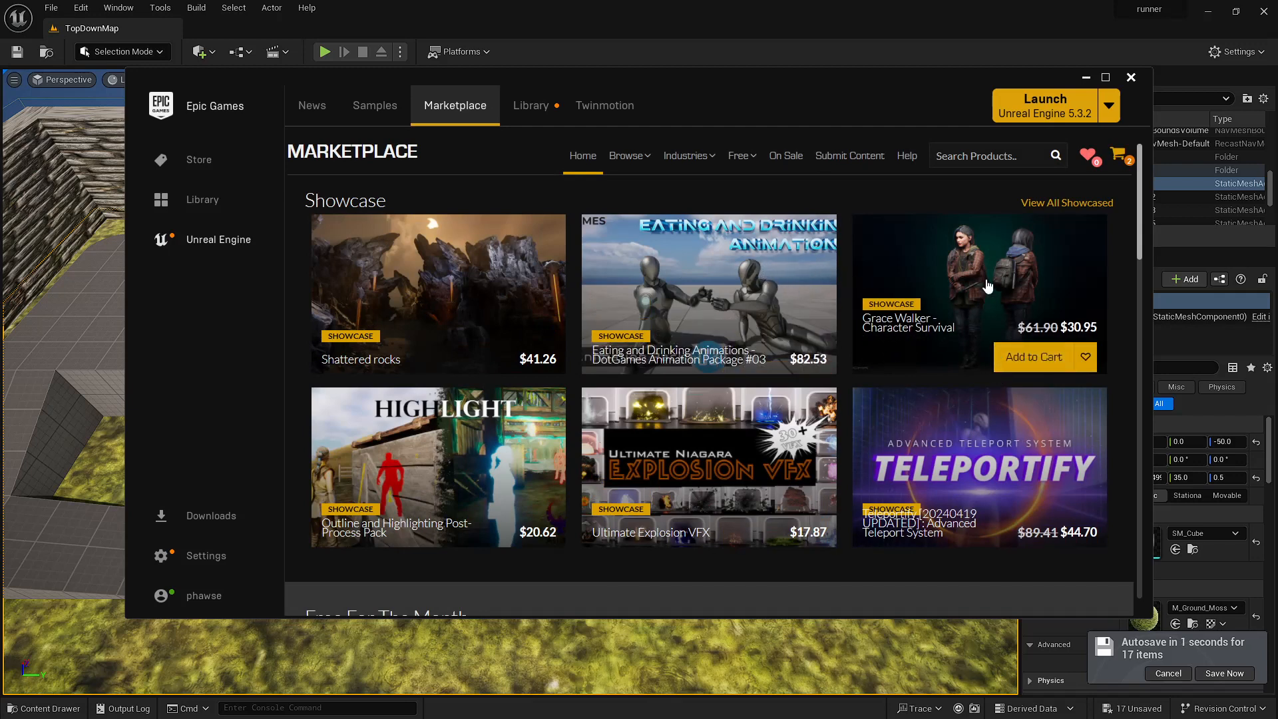
mouse_move(944, 545)
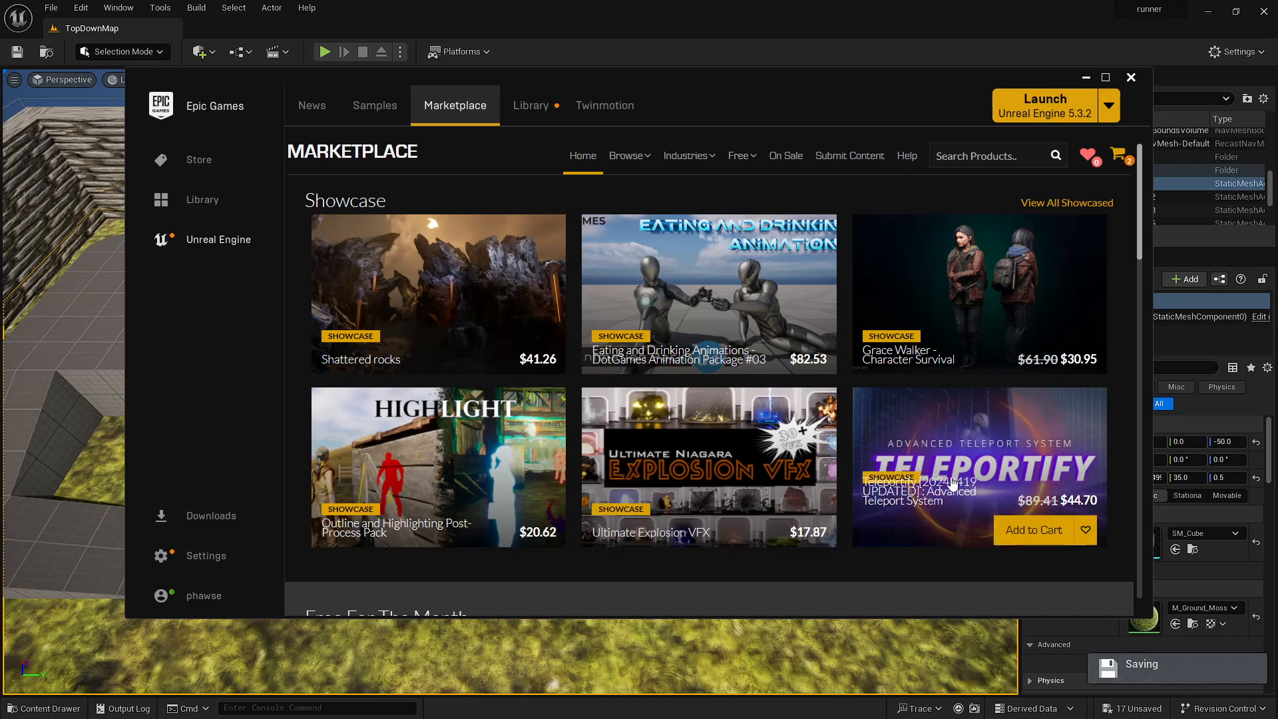
mouse_move(742, 513)
mouse_move(423, 336)
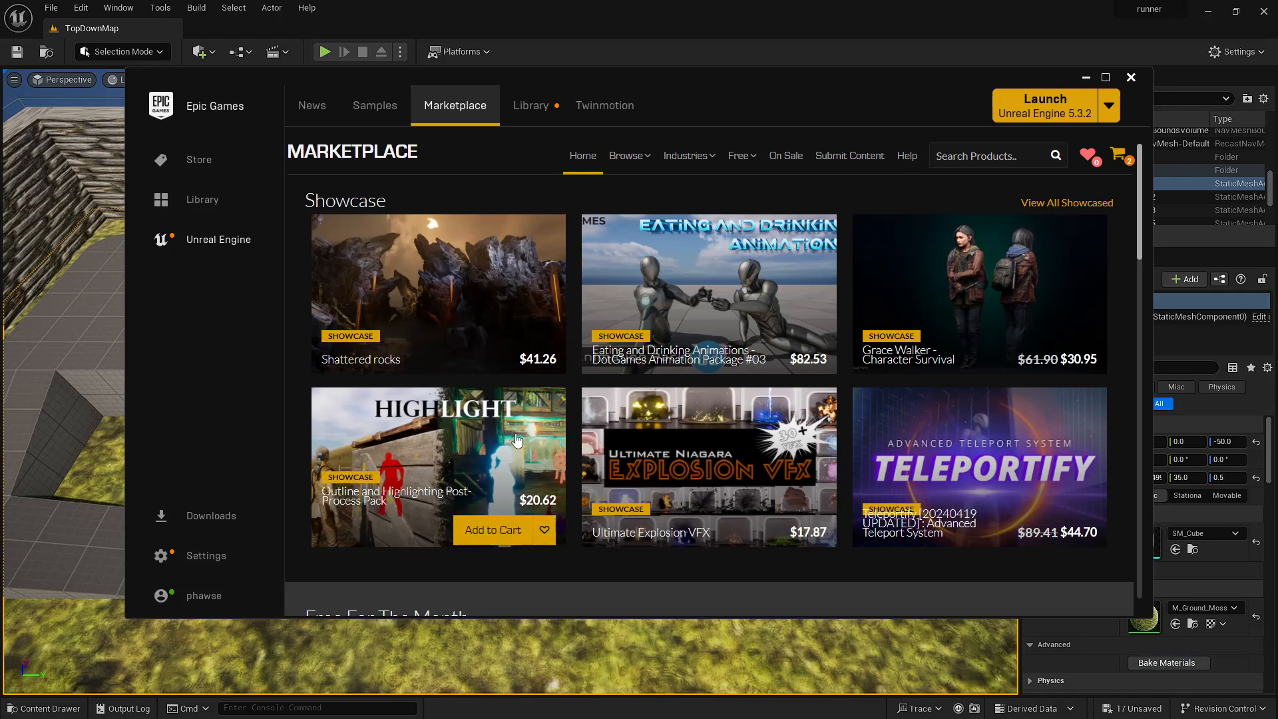
scroll(519, 429, down, 2)
scroll(526, 425, down, 2)
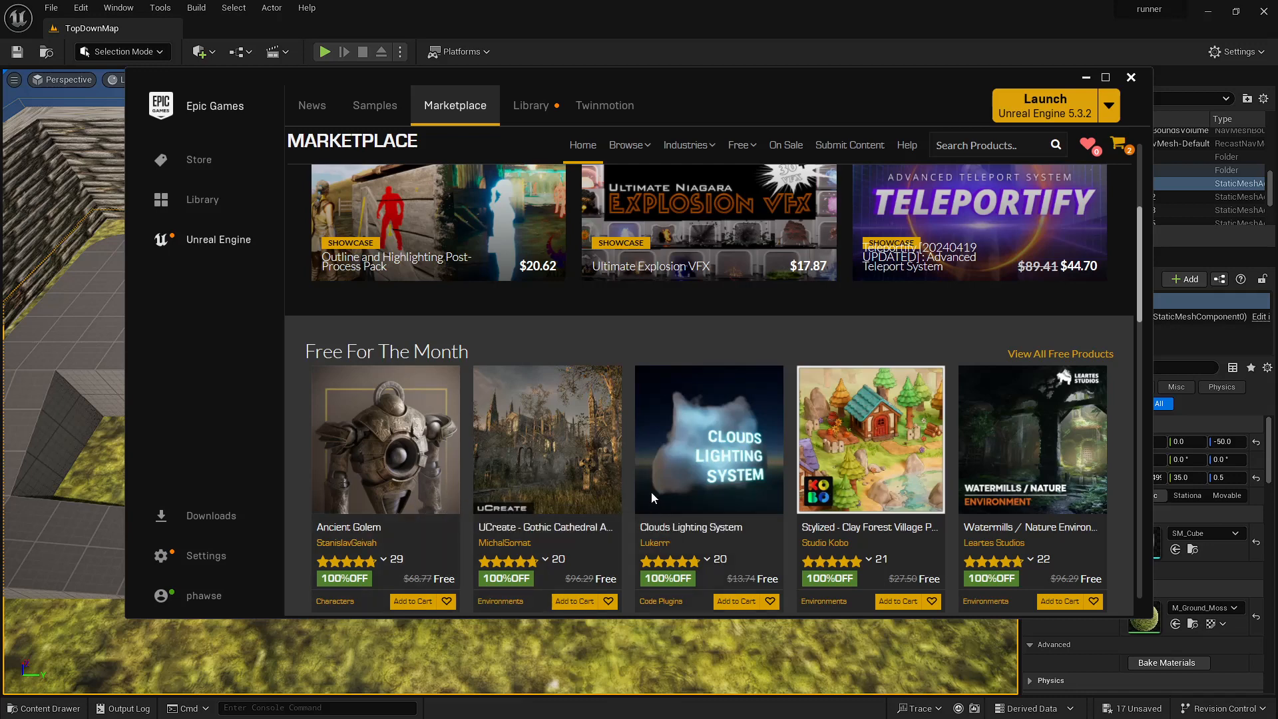
scroll(655, 499, up, 4)
- Browse the free Marketplace products and narrow the listing to the Free For The Month collection
click(742, 159)
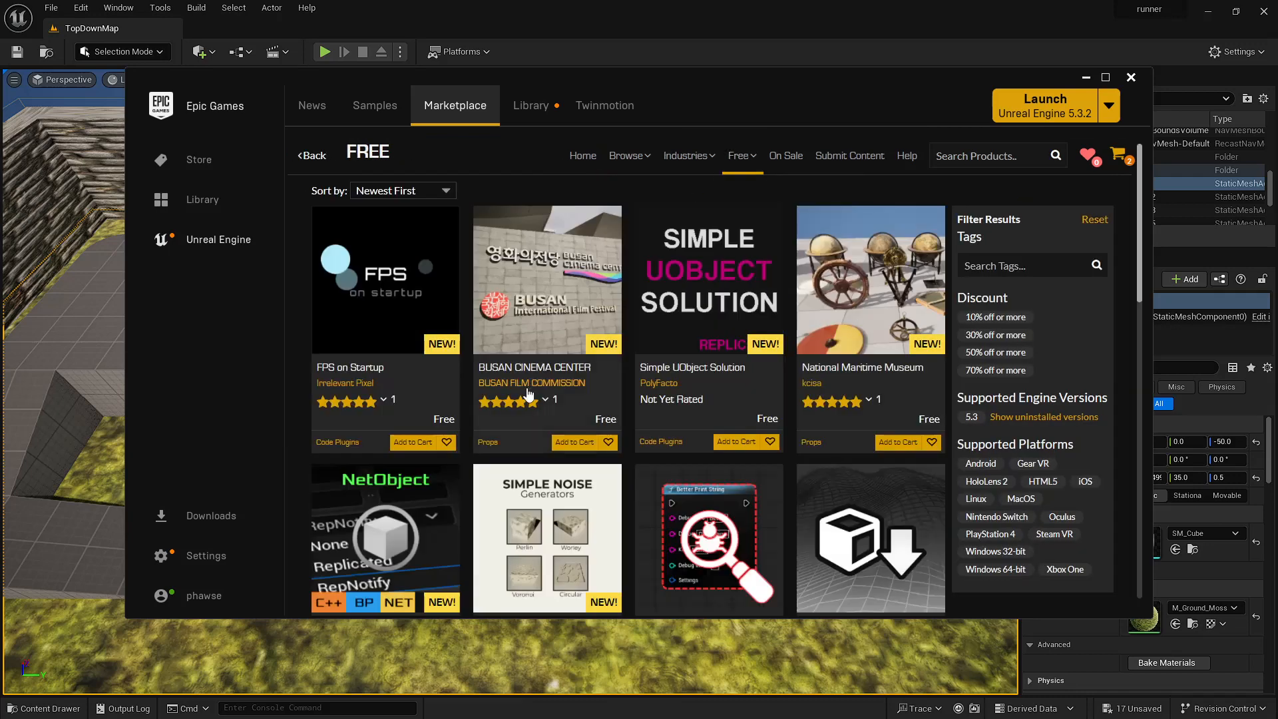
mouse_move(441, 418)
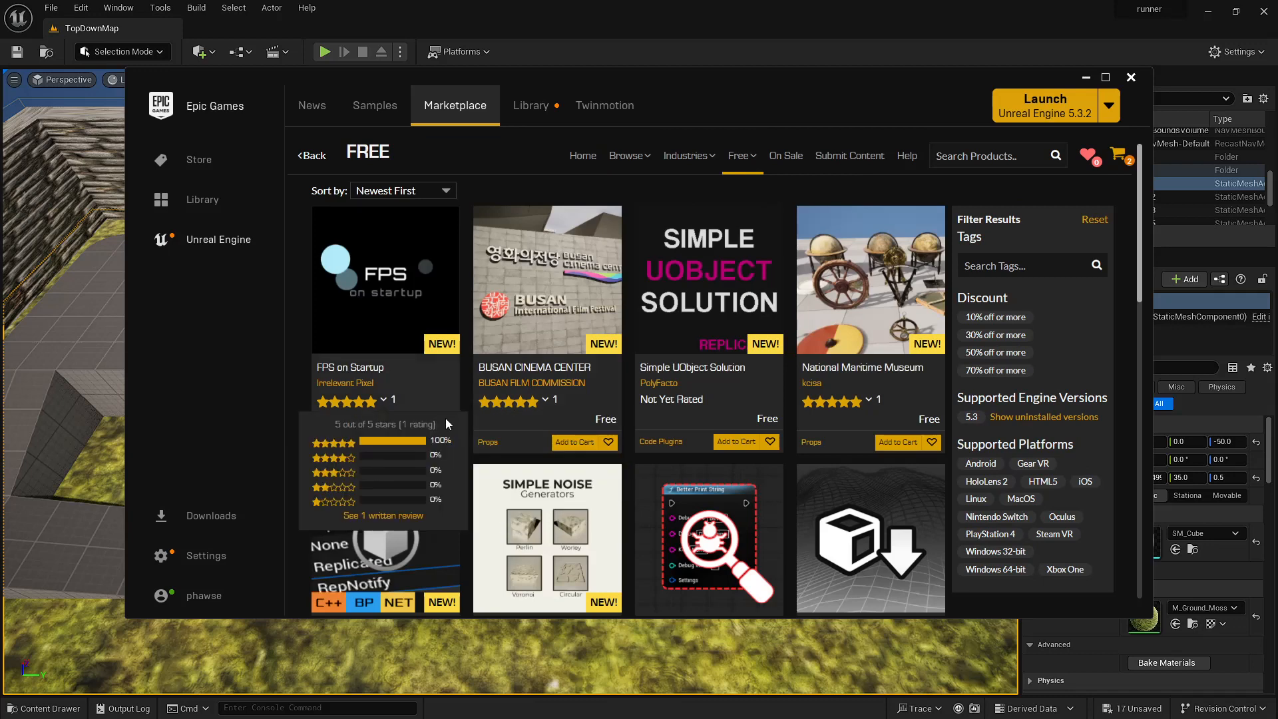
scroll(628, 375, down, 3)
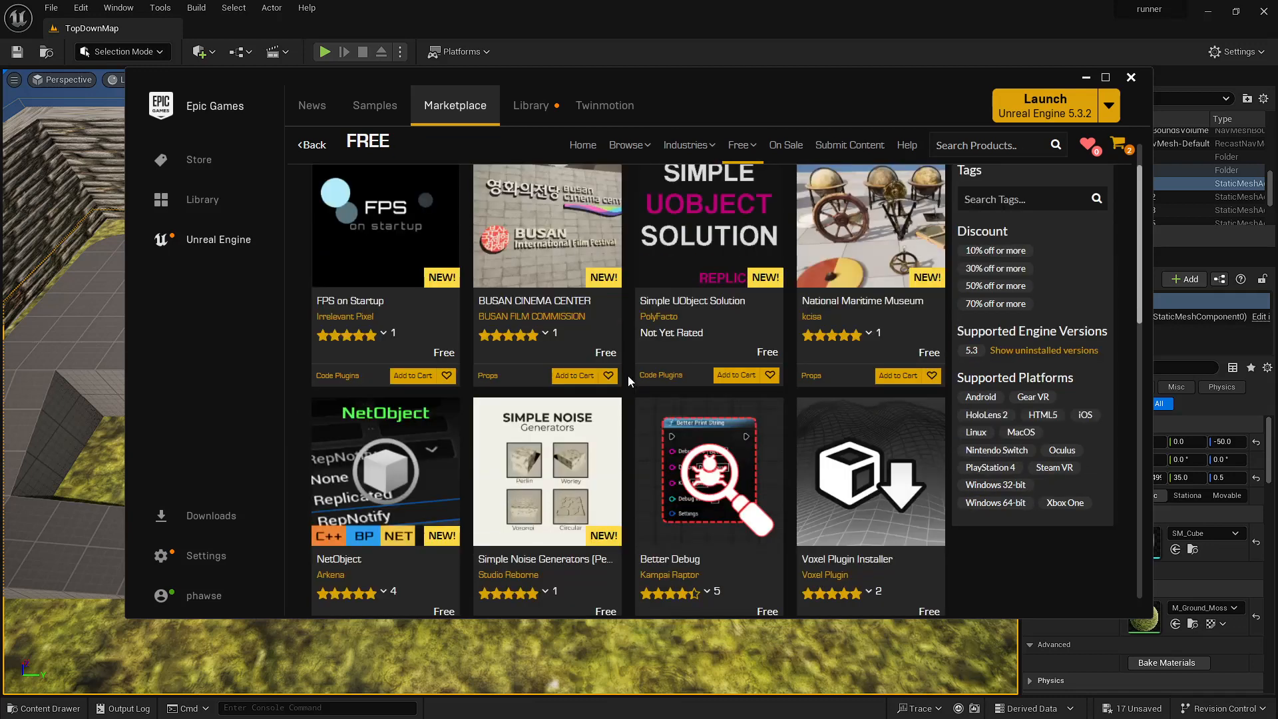
scroll(628, 379, down, 2)
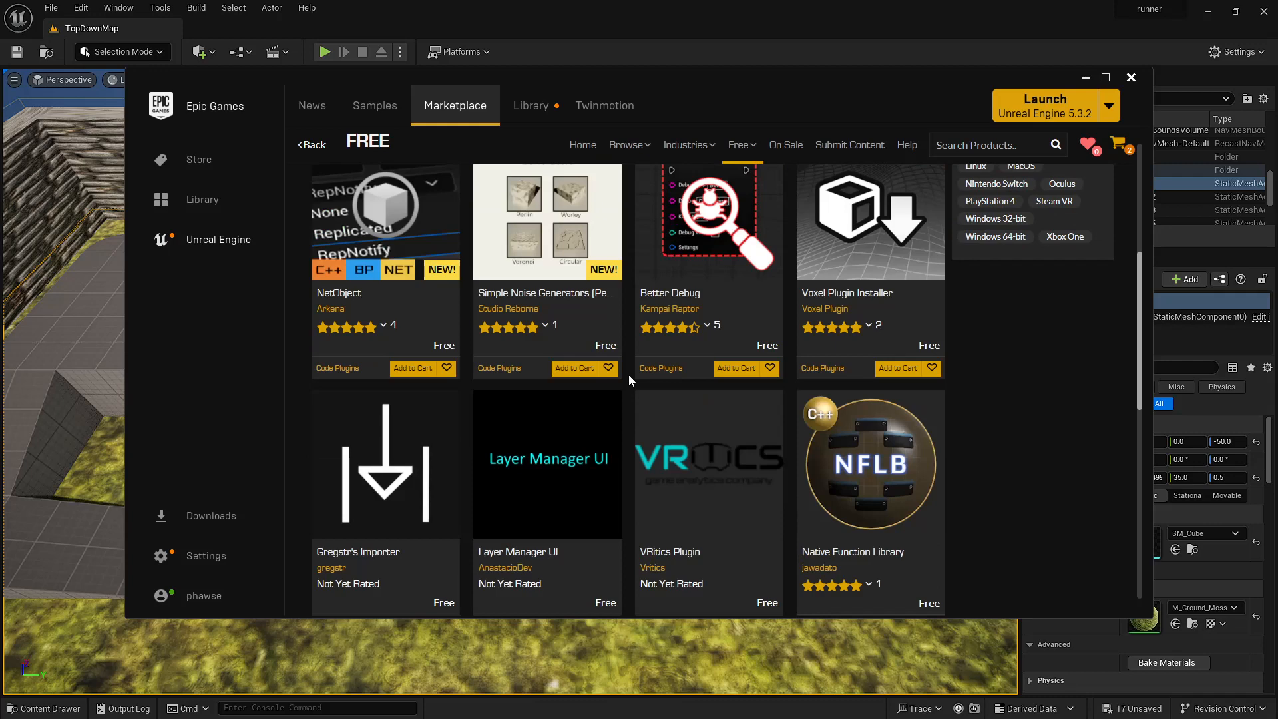
scroll(628, 374, up, 5)
mouse_move(753, 163)
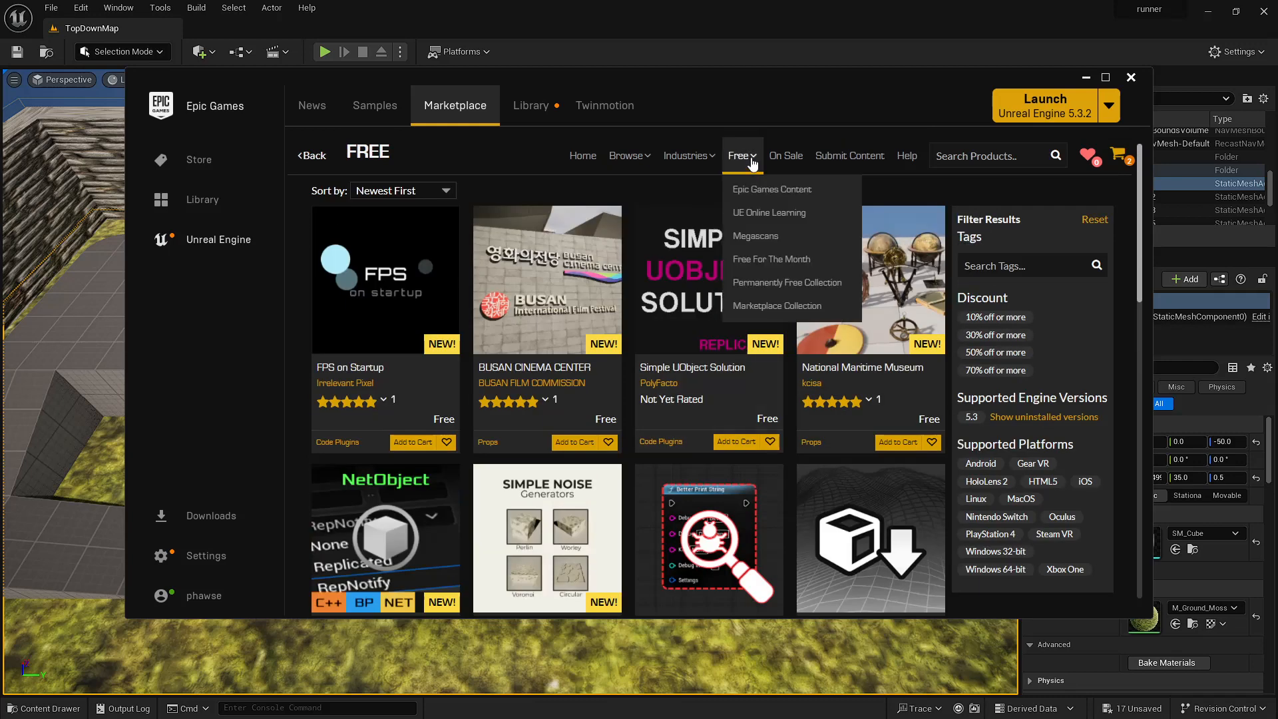
click(772, 259)
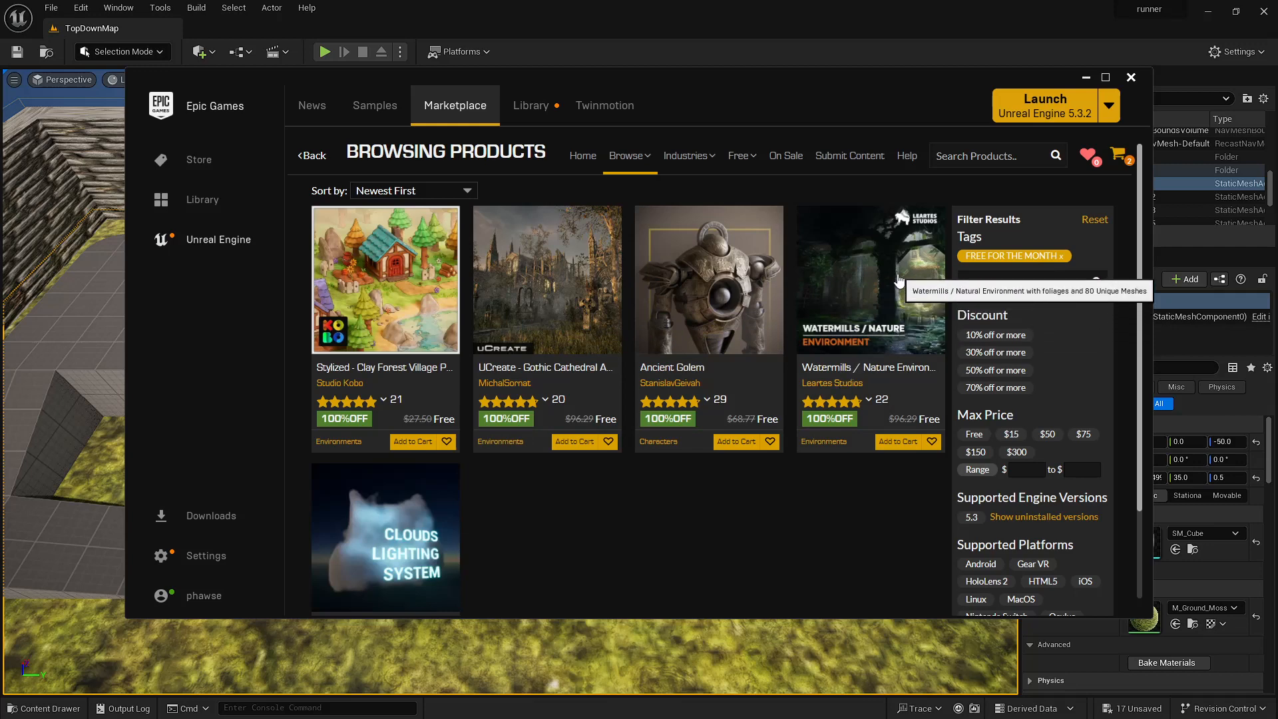
- Add the Watermills / Nature, Ancient Golem, Stylized - Clay Forest Village and UCreate - Gothic Cathedral products to the cart and show the cart's contents
mouse_move(868, 400)
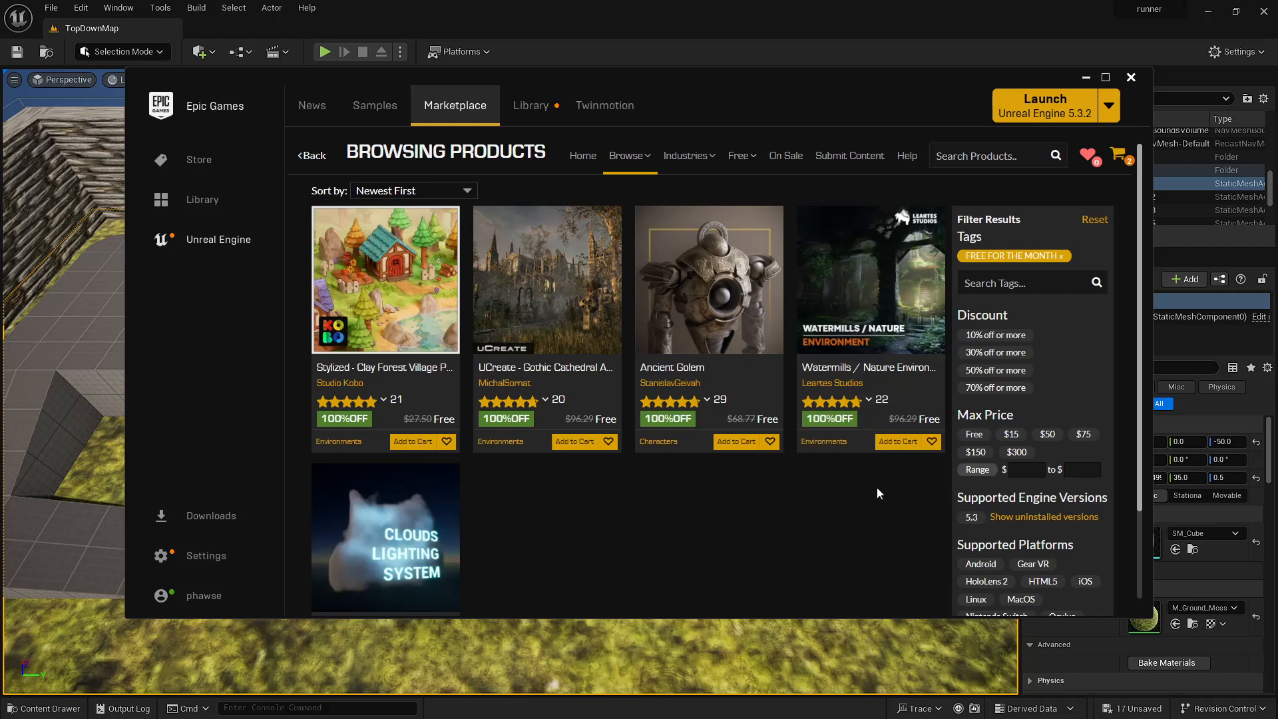
click(904, 443)
click(731, 443)
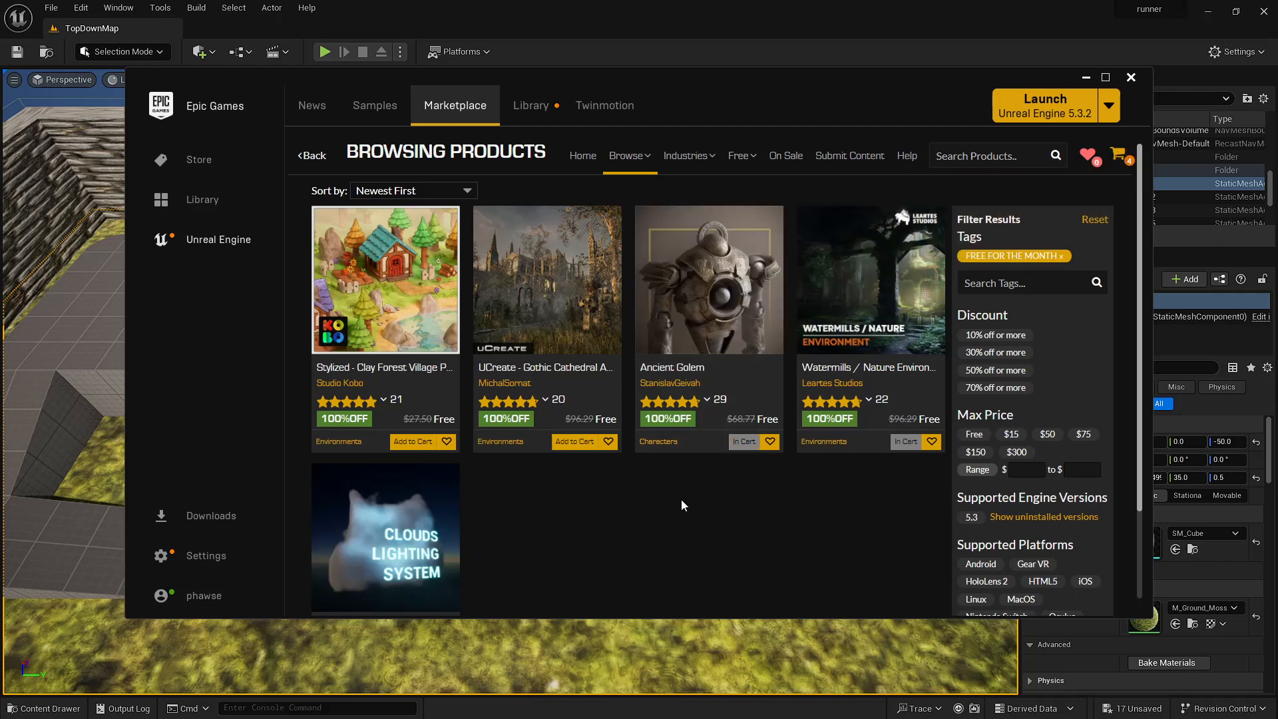
click(414, 442)
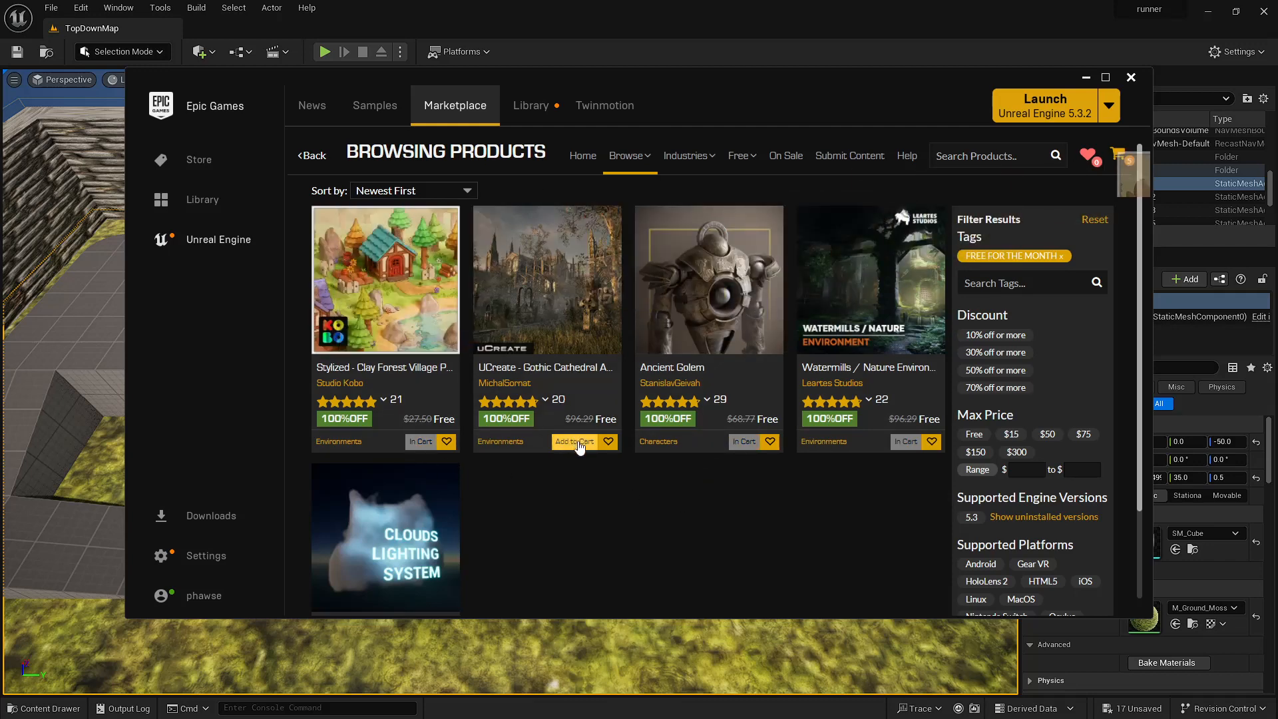
click(577, 443)
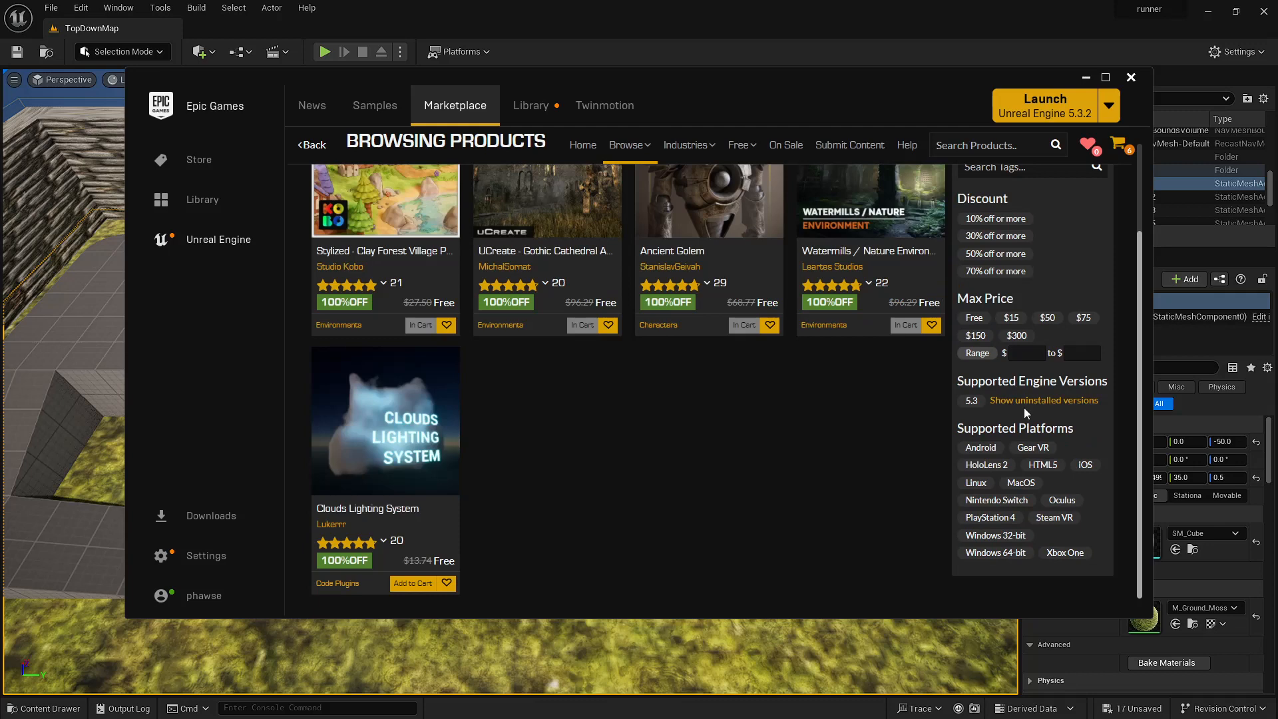
scroll(1025, 400, up, 2)
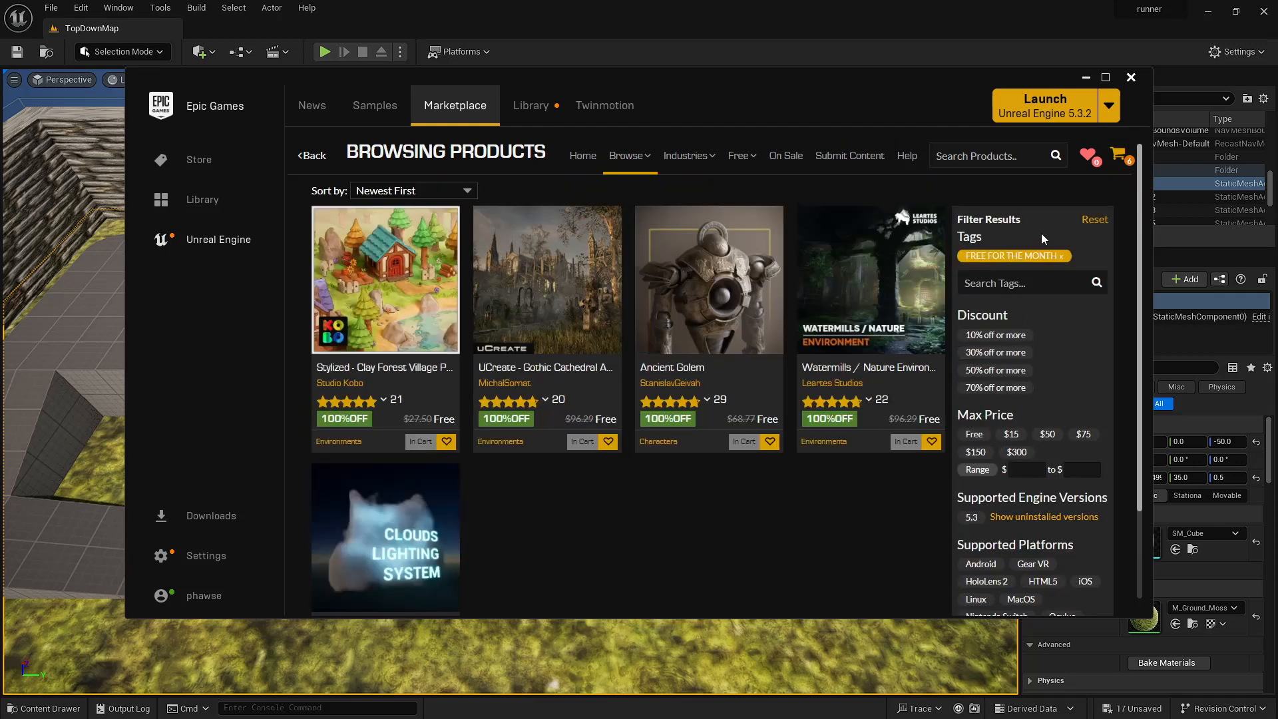
click(1118, 156)
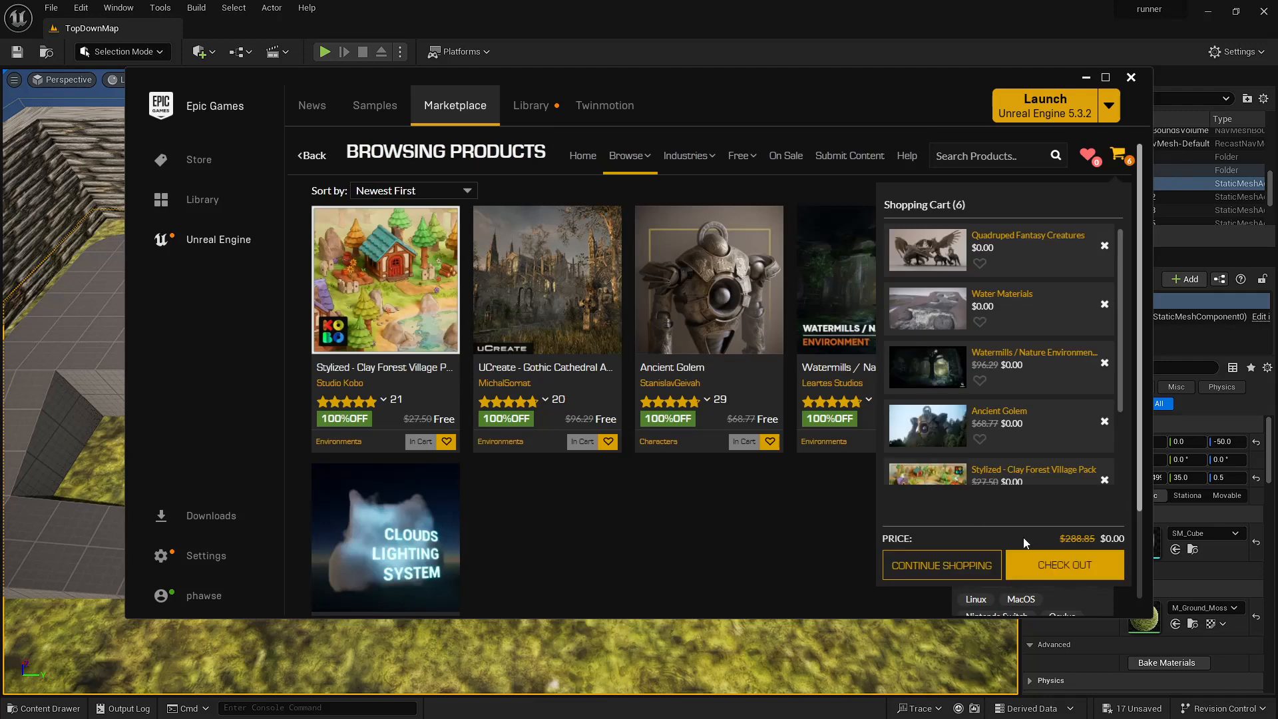
- Check out the free products in the cart, continue despite the missing compatible engine, and place the order
click(1065, 564)
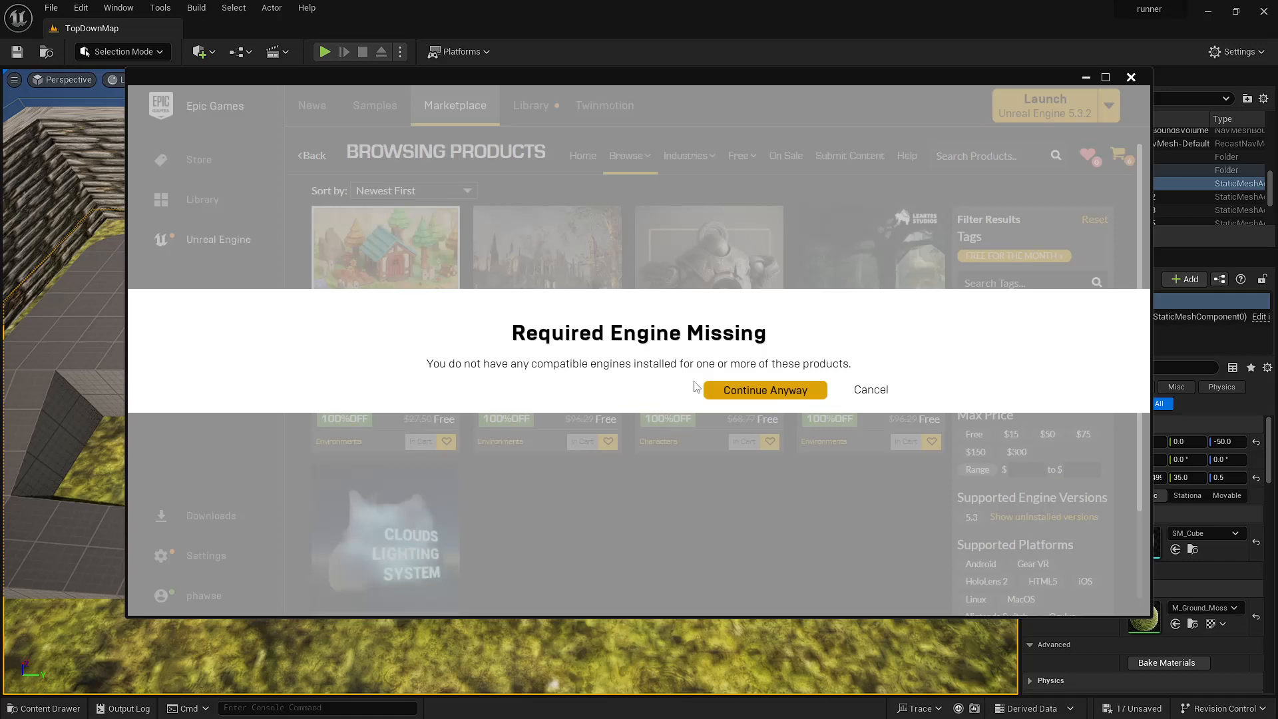
click(773, 393)
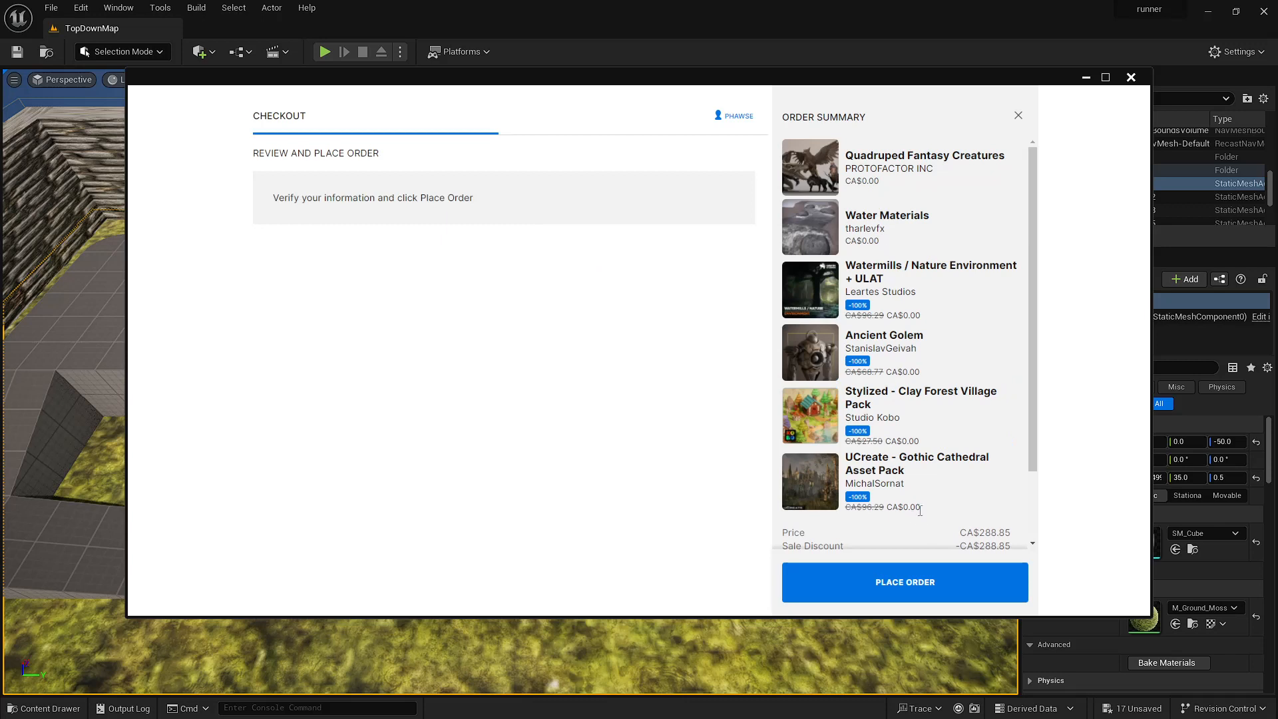
scroll(920, 510, down, 3)
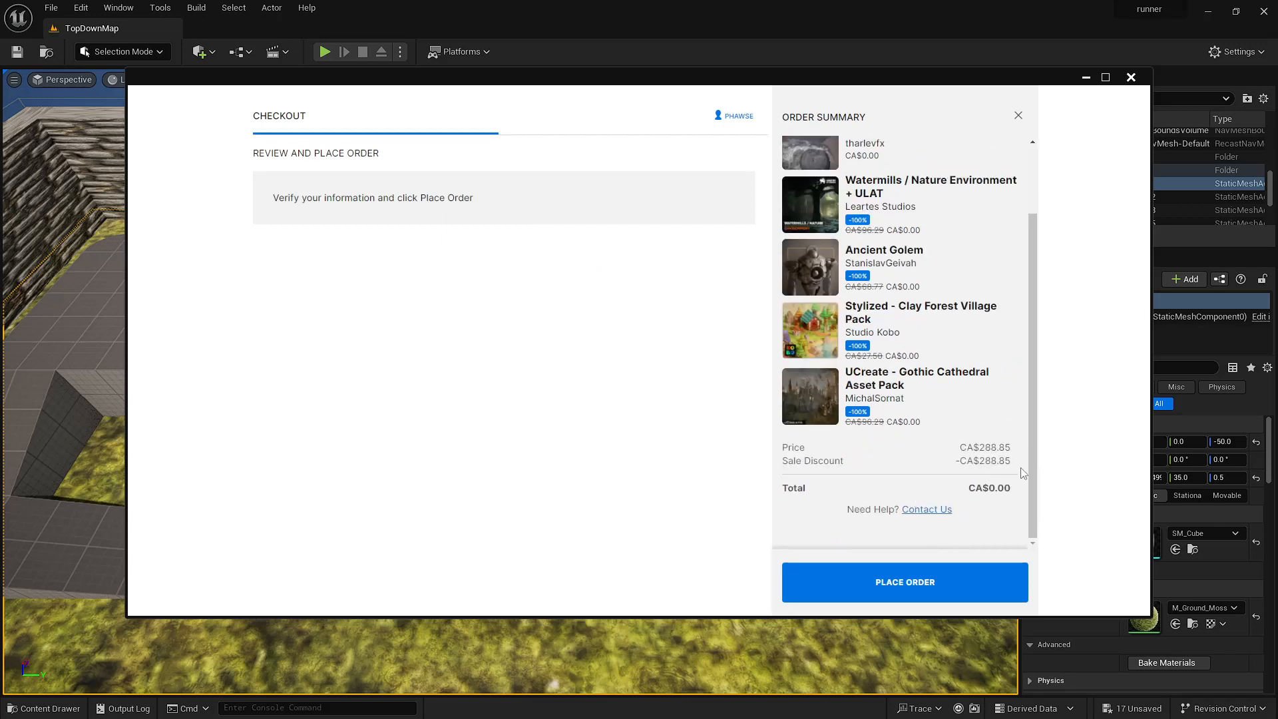
click(913, 572)
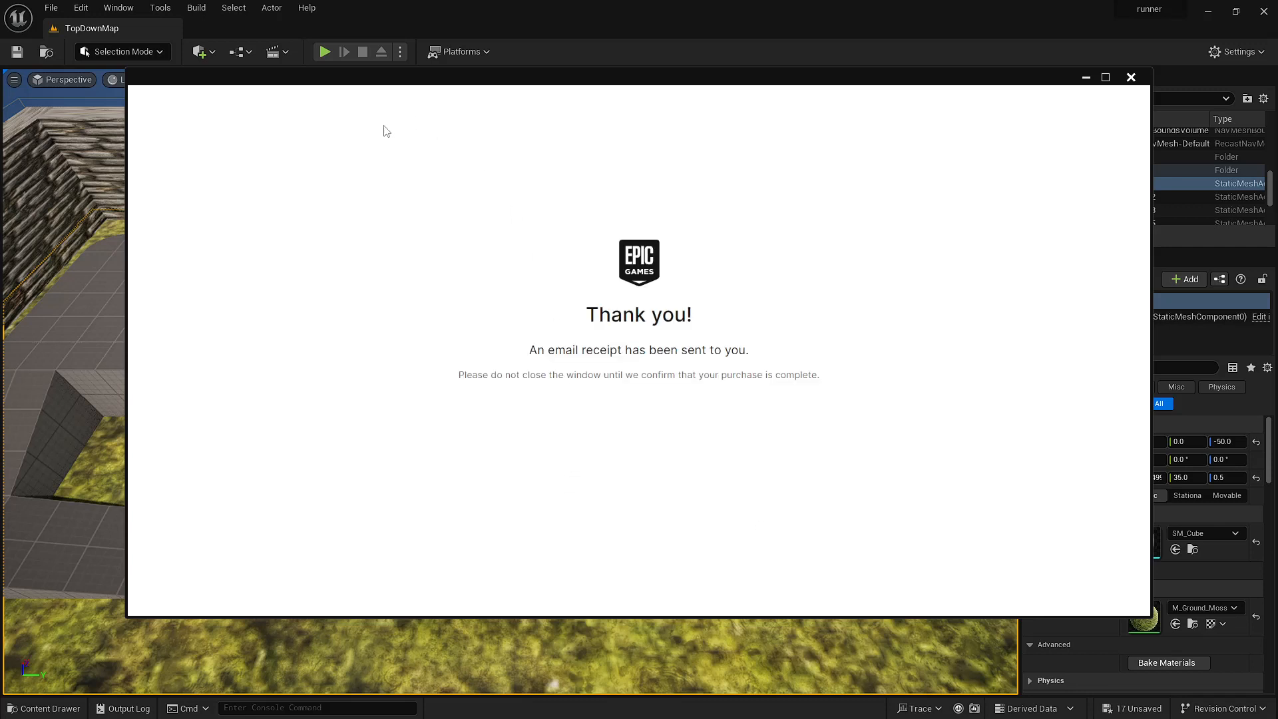
click(1131, 78)
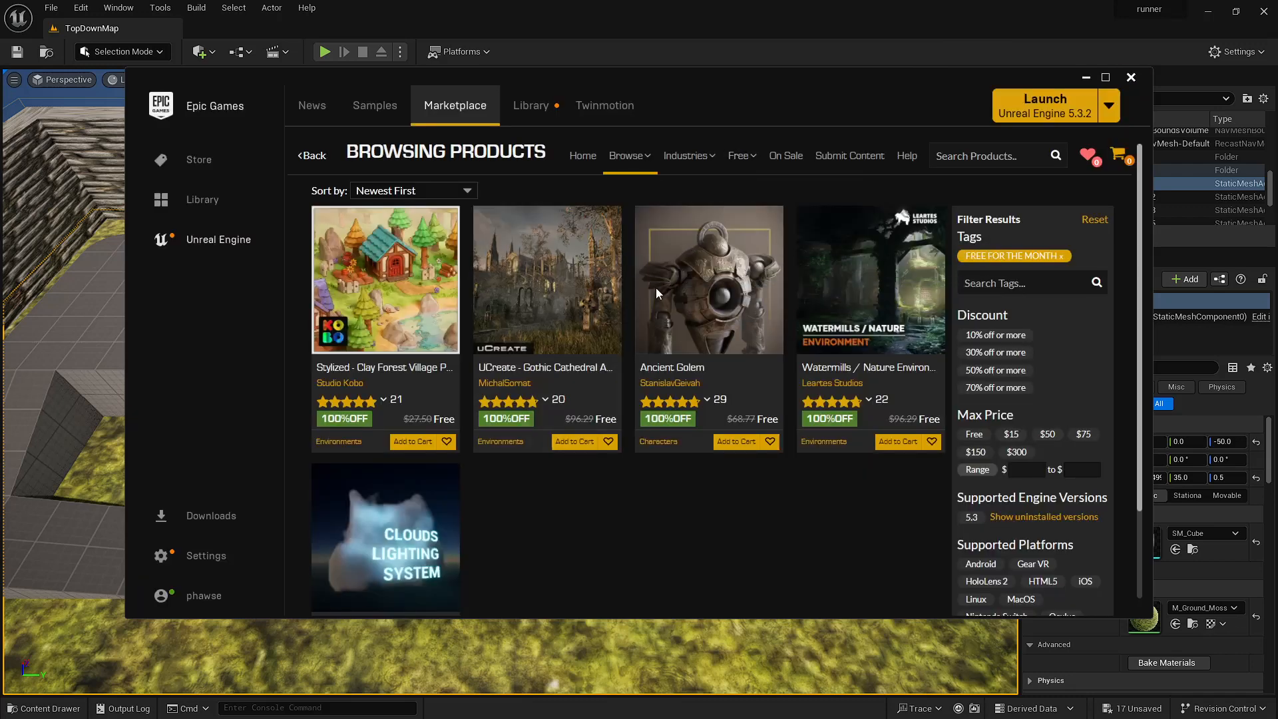
- Examine the engine version and the owned asset packs in the Library's Vault, and close the Epic Games Launcher
click(521, 103)
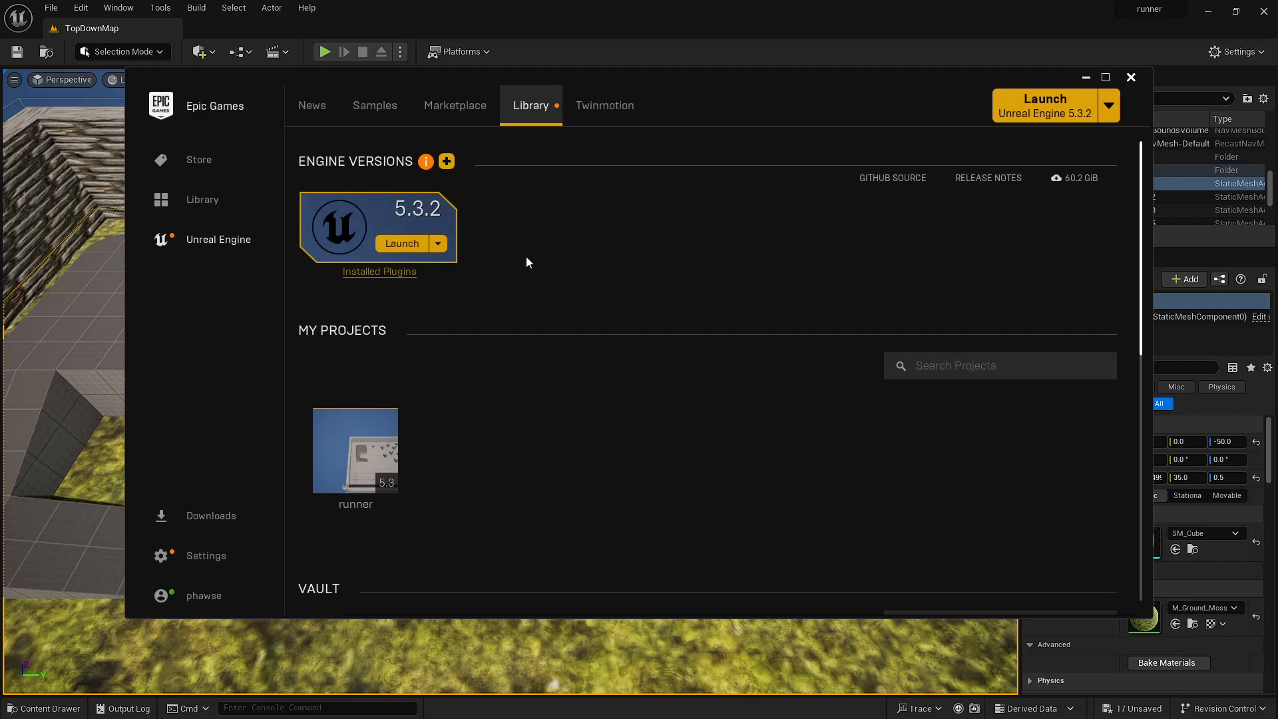
mouse_move(424, 162)
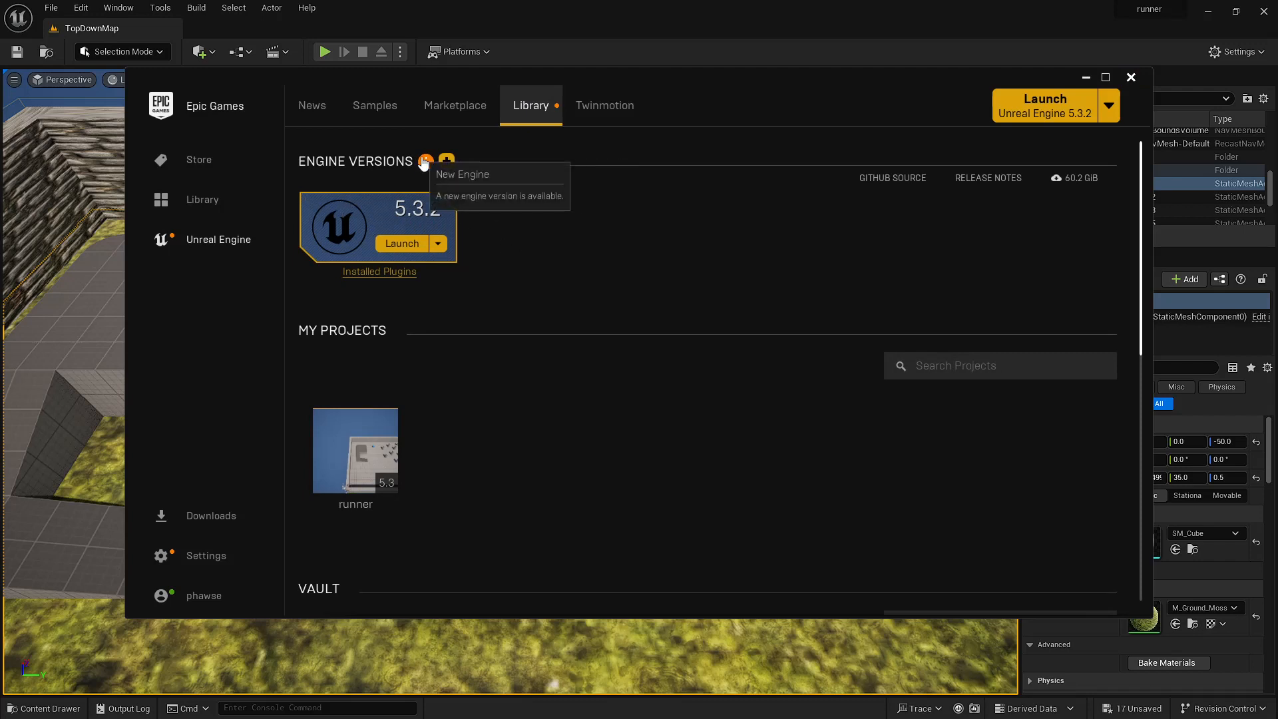
scroll(520, 270, down, 2)
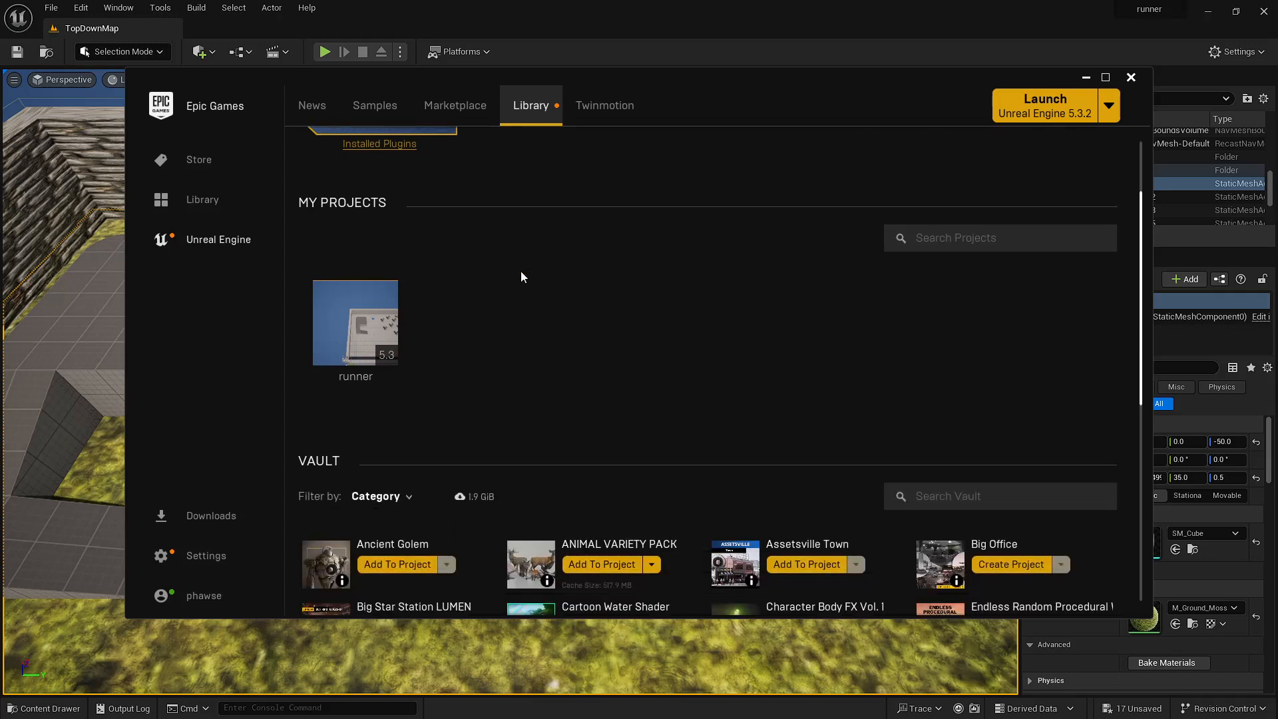
scroll(520, 277, down, 3)
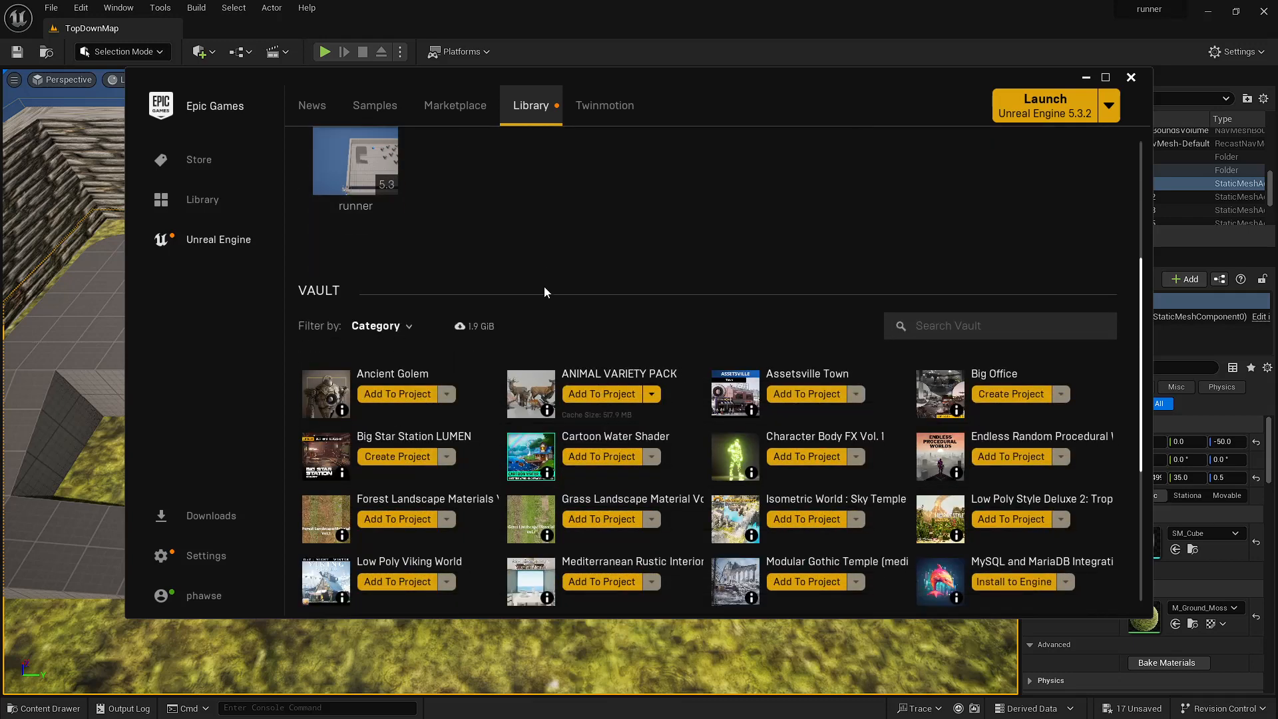
scroll(545, 291, down, 2)
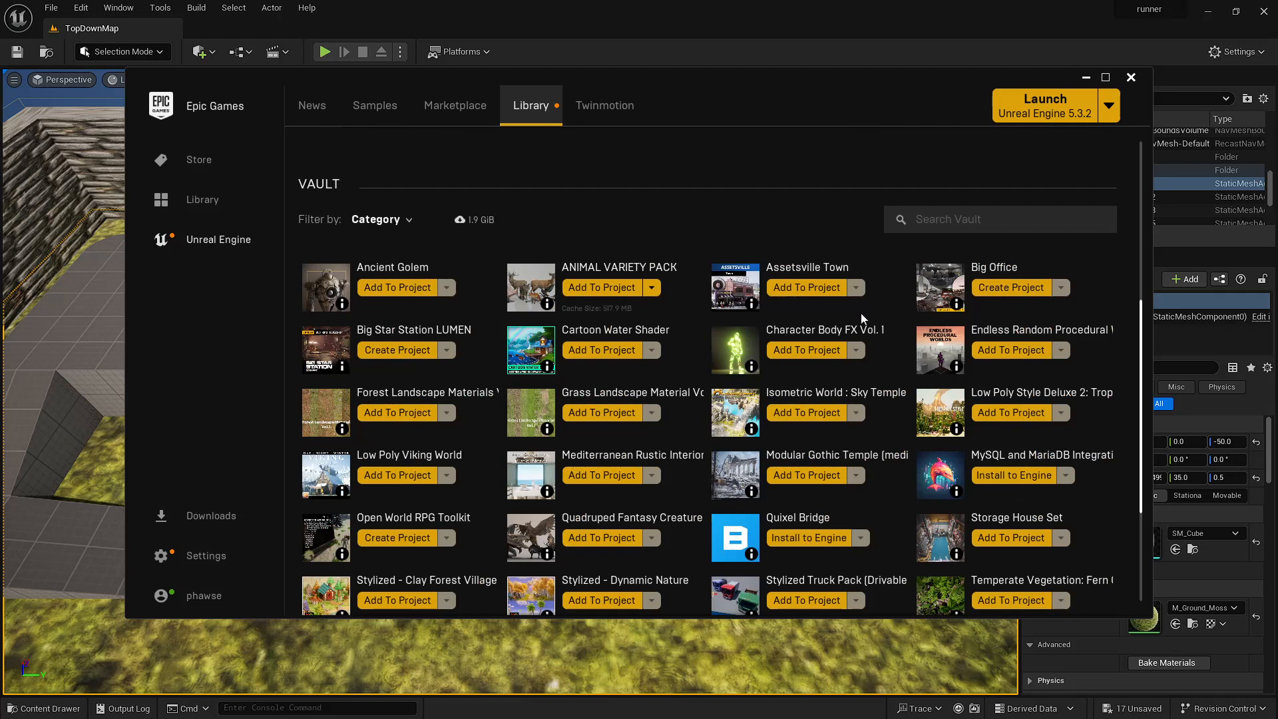
scroll(692, 369, down, 2)
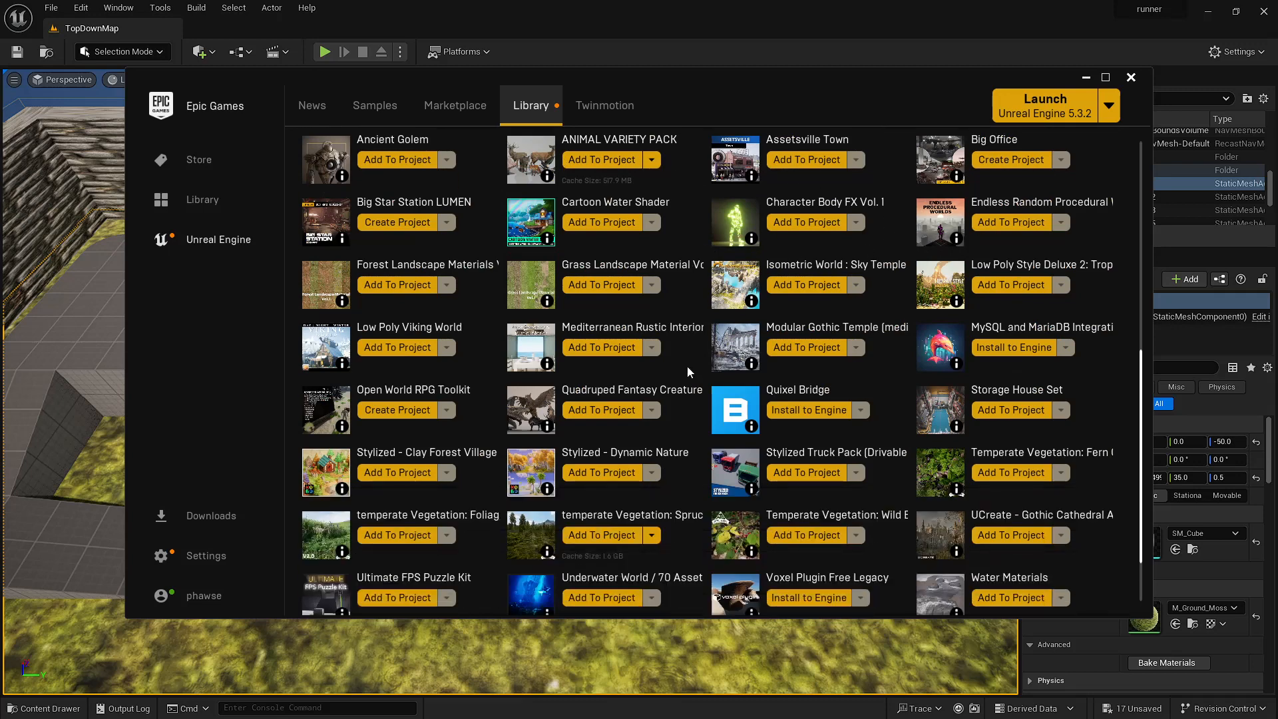
scroll(687, 360, up, 3)
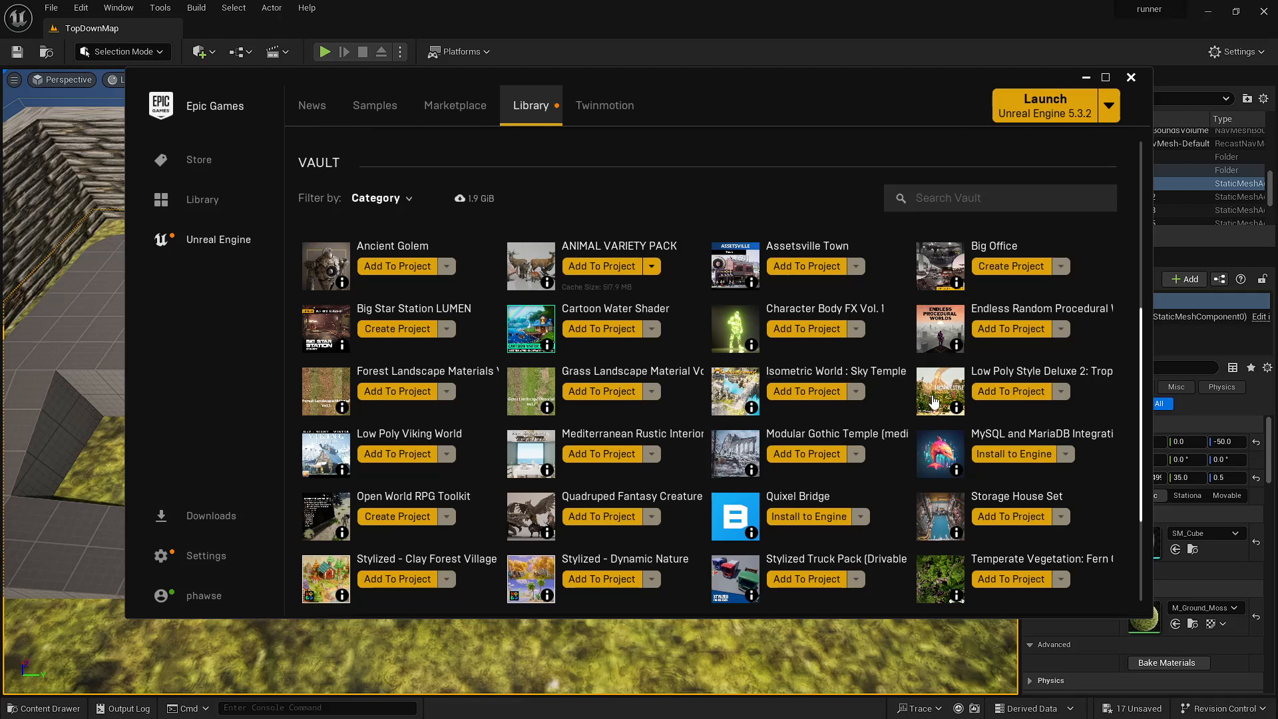
scroll(934, 399, down, 1)
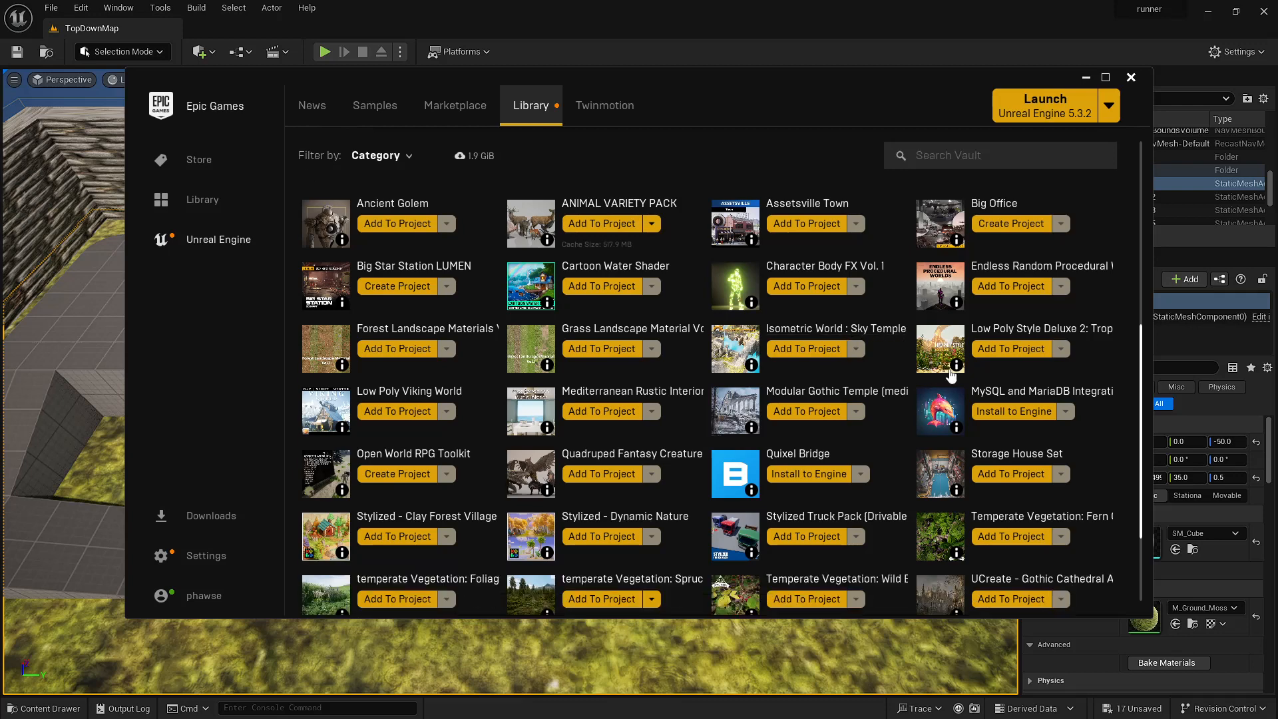
scroll(464, 421, down, 1)
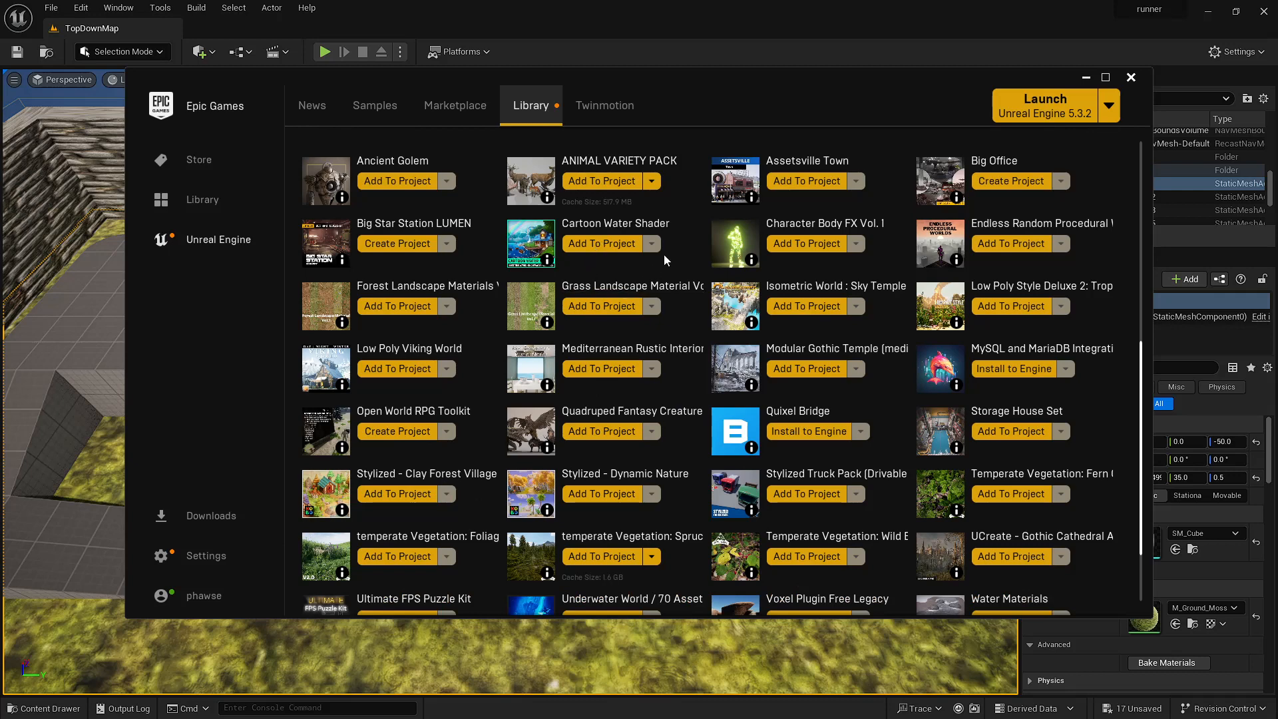
scroll(665, 306, up, 2)
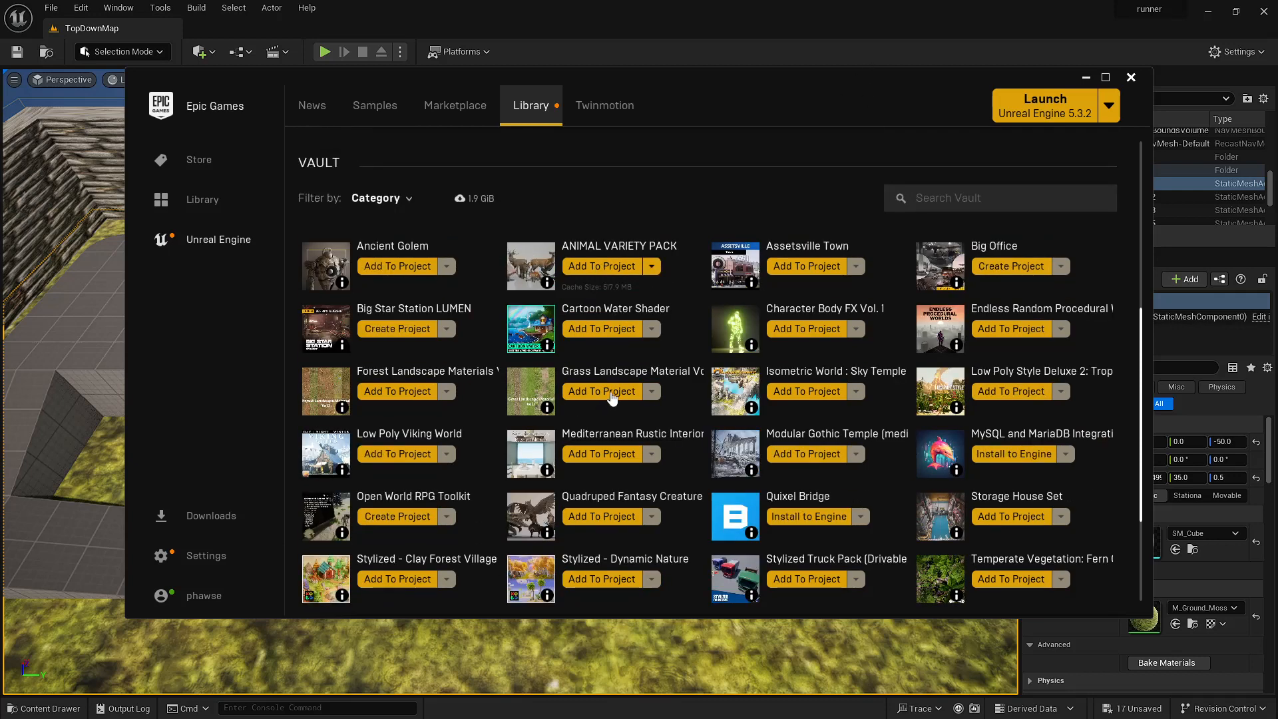
scroll(612, 397, down, 4)
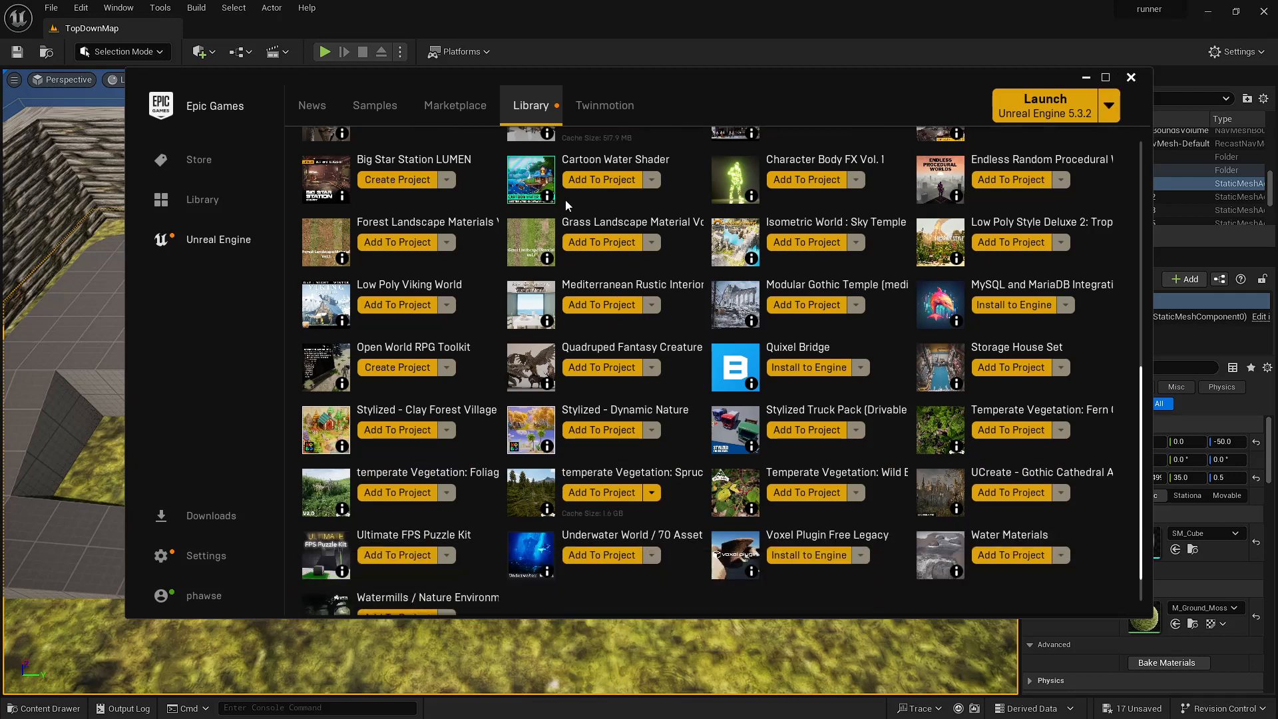
click(1131, 78)
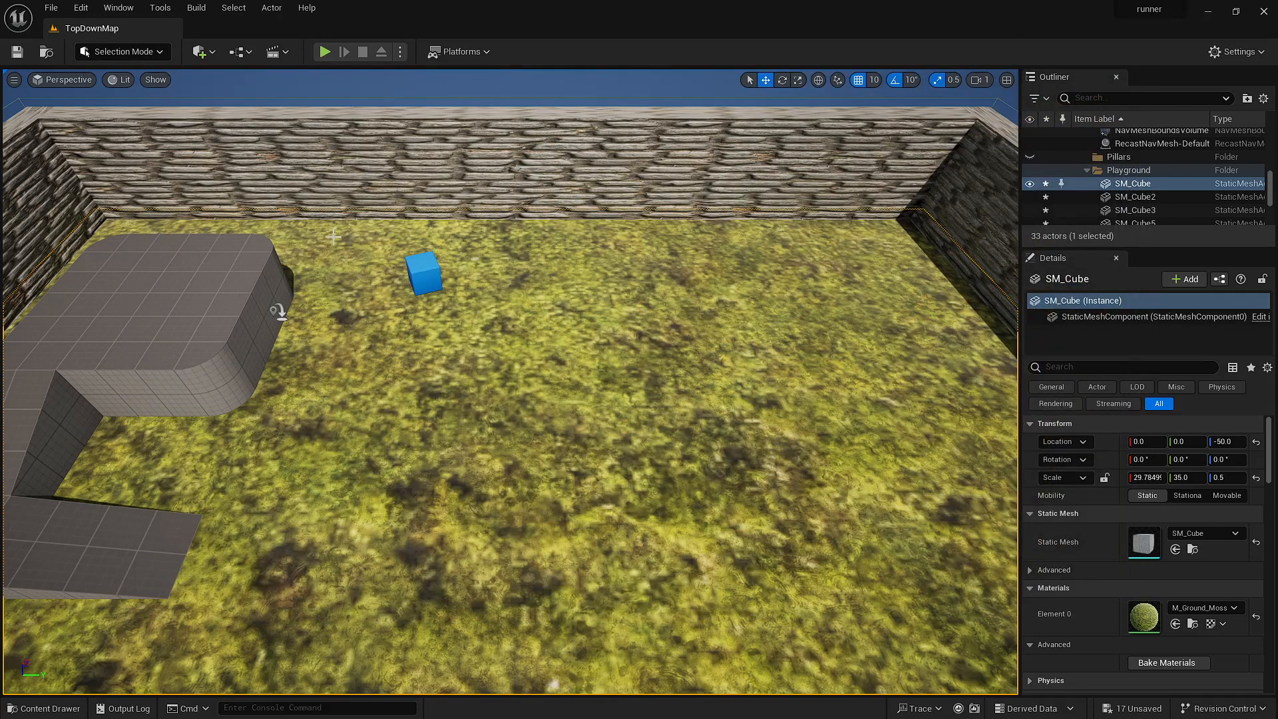
- Open the PN_interactiveSpruceForest/Meshes/small folder in the project content
click(48, 707)
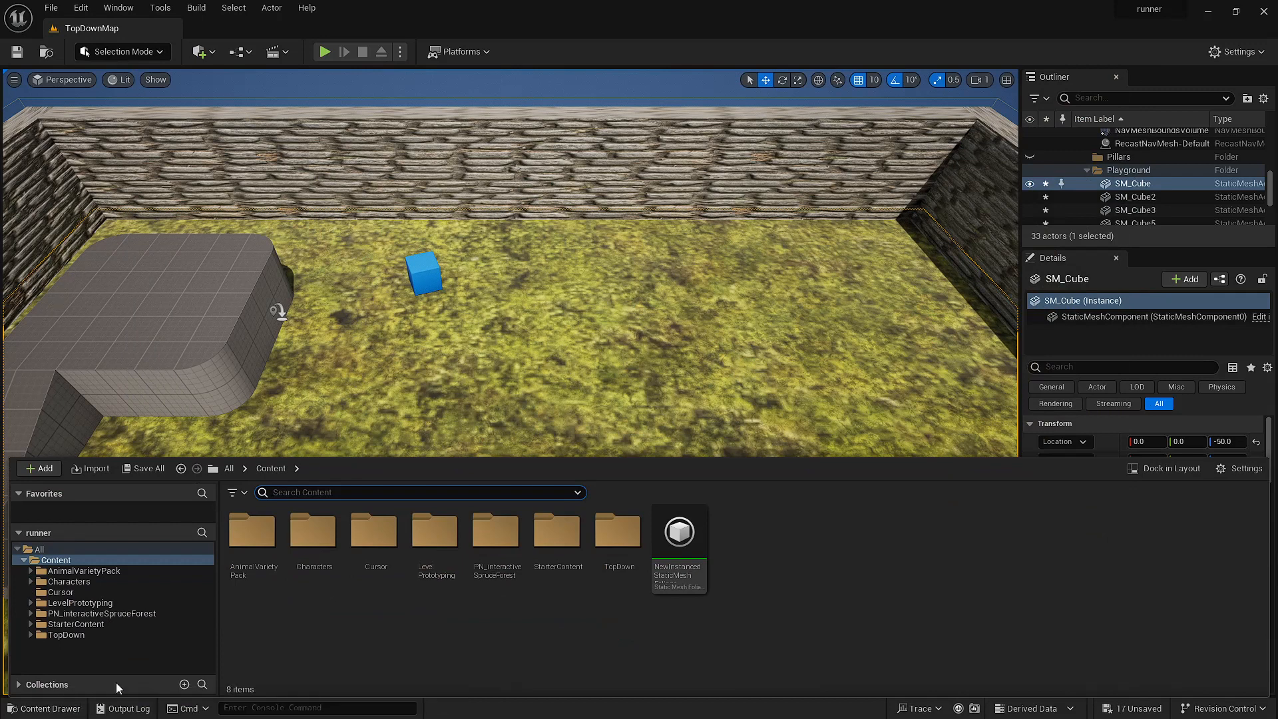
click(457, 637)
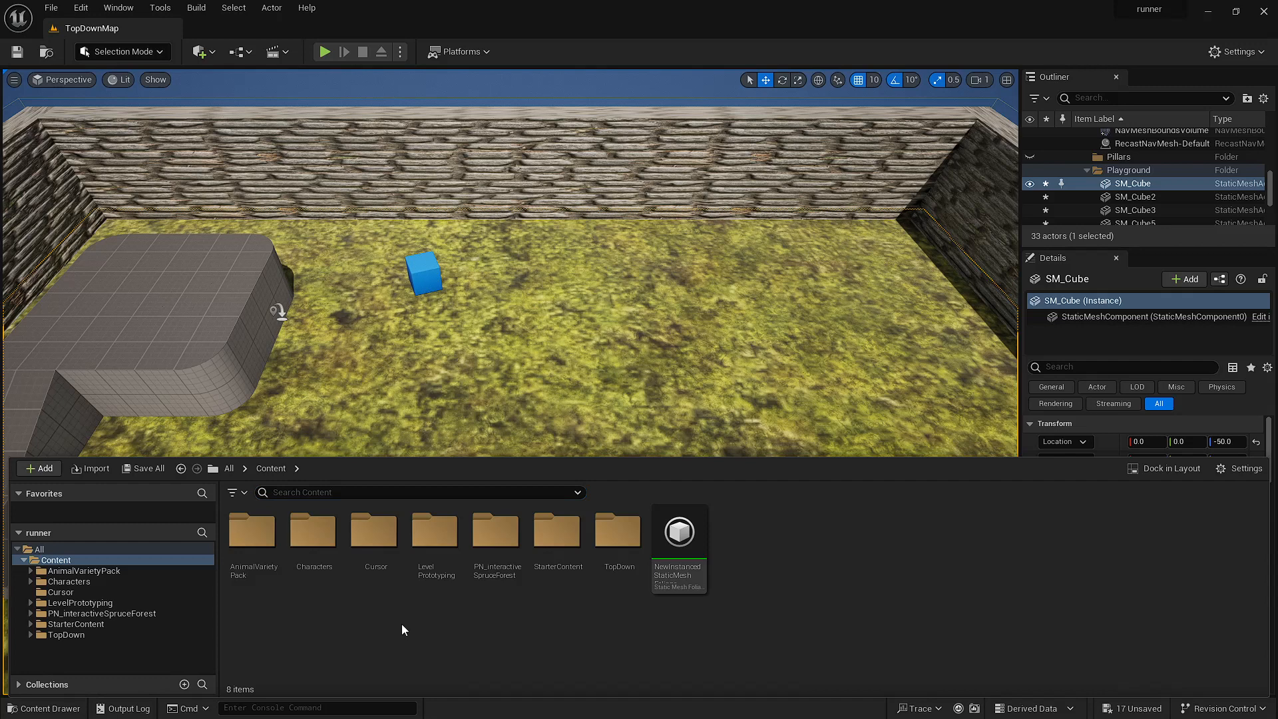
double_click(487, 535)
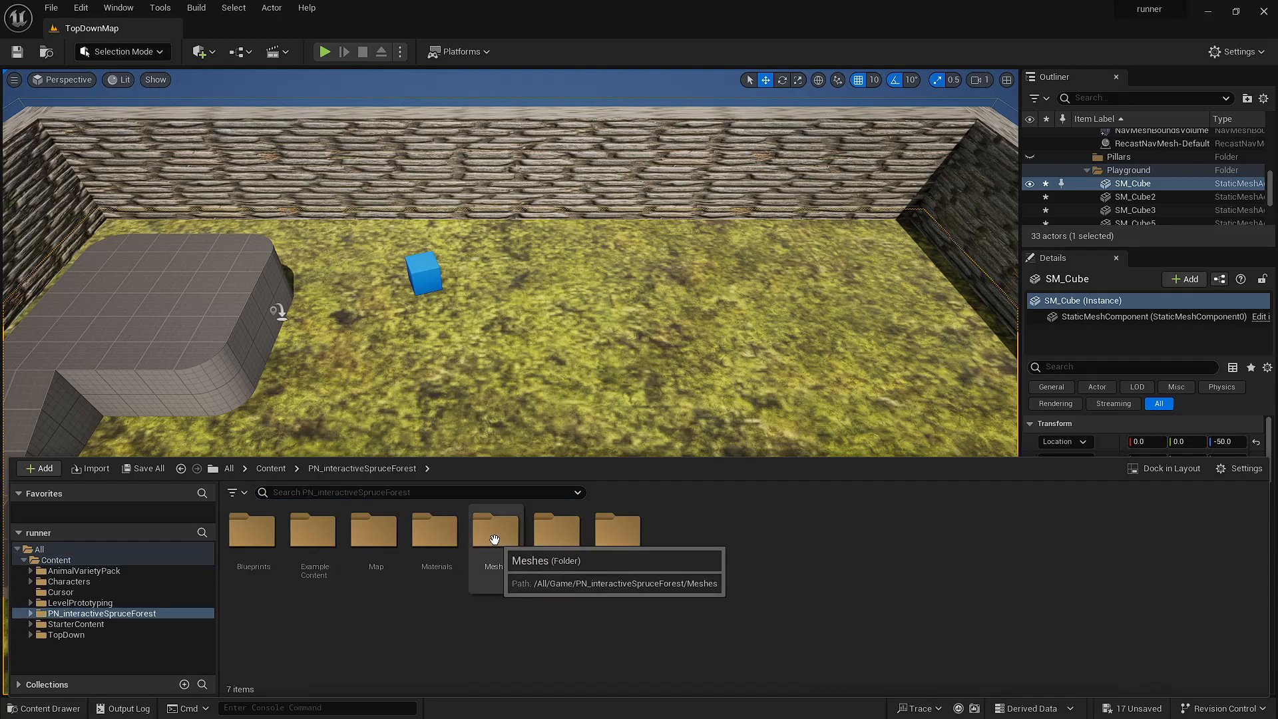
double_click(490, 537)
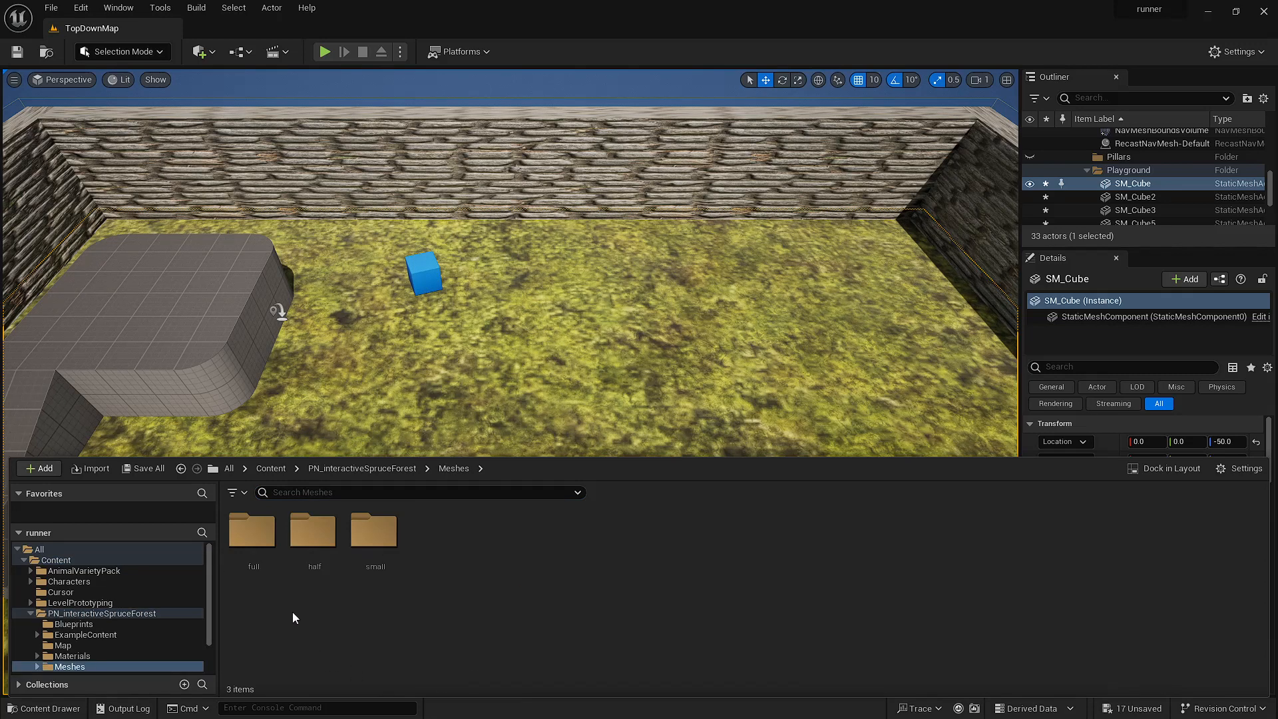
double_click(375, 533)
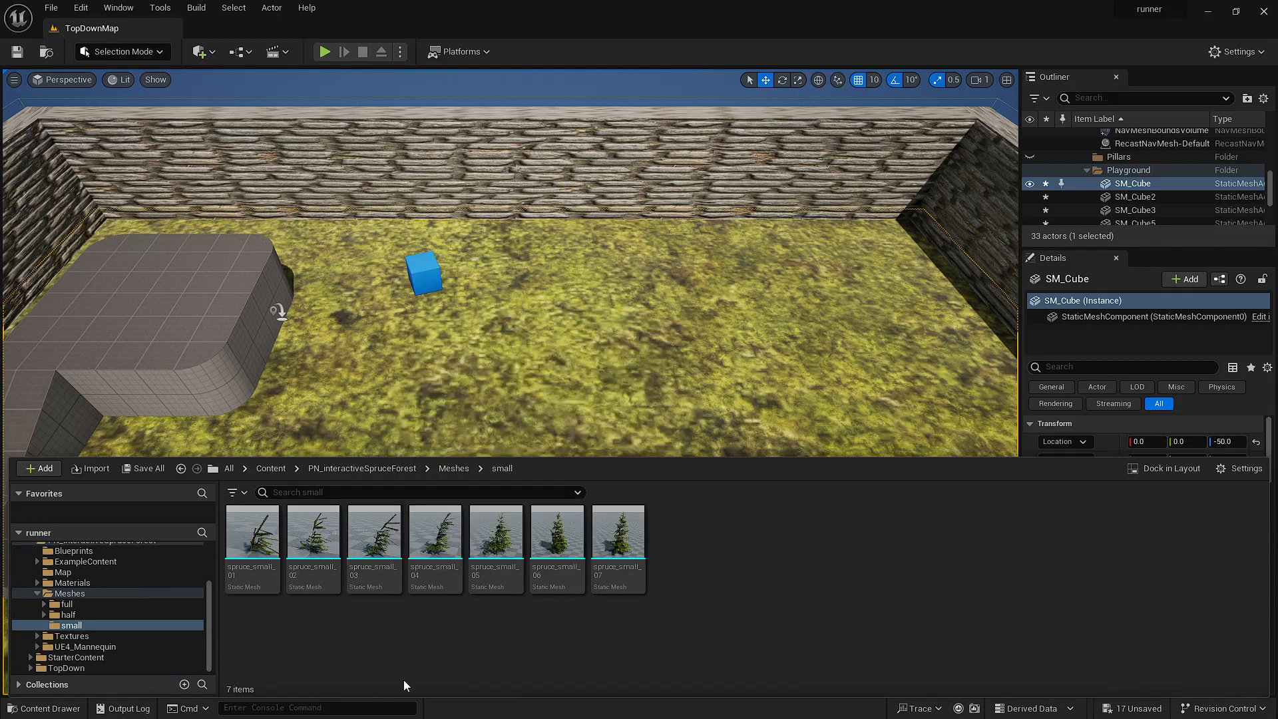
- Place the spruce_small_05 mesh on the moss floor near the far right corner, at about X 2410, Y 2760
drag(493, 537, 619, 292)
drag(492, 529, 501, 544)
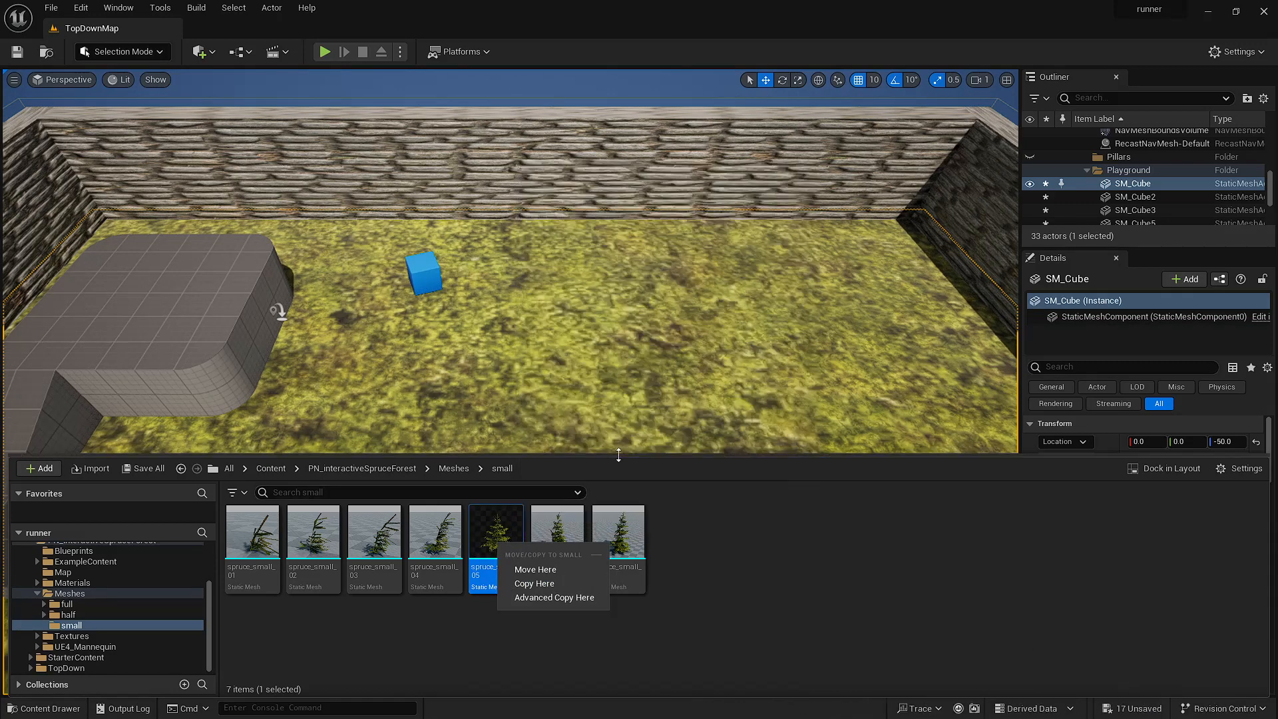
click(504, 538)
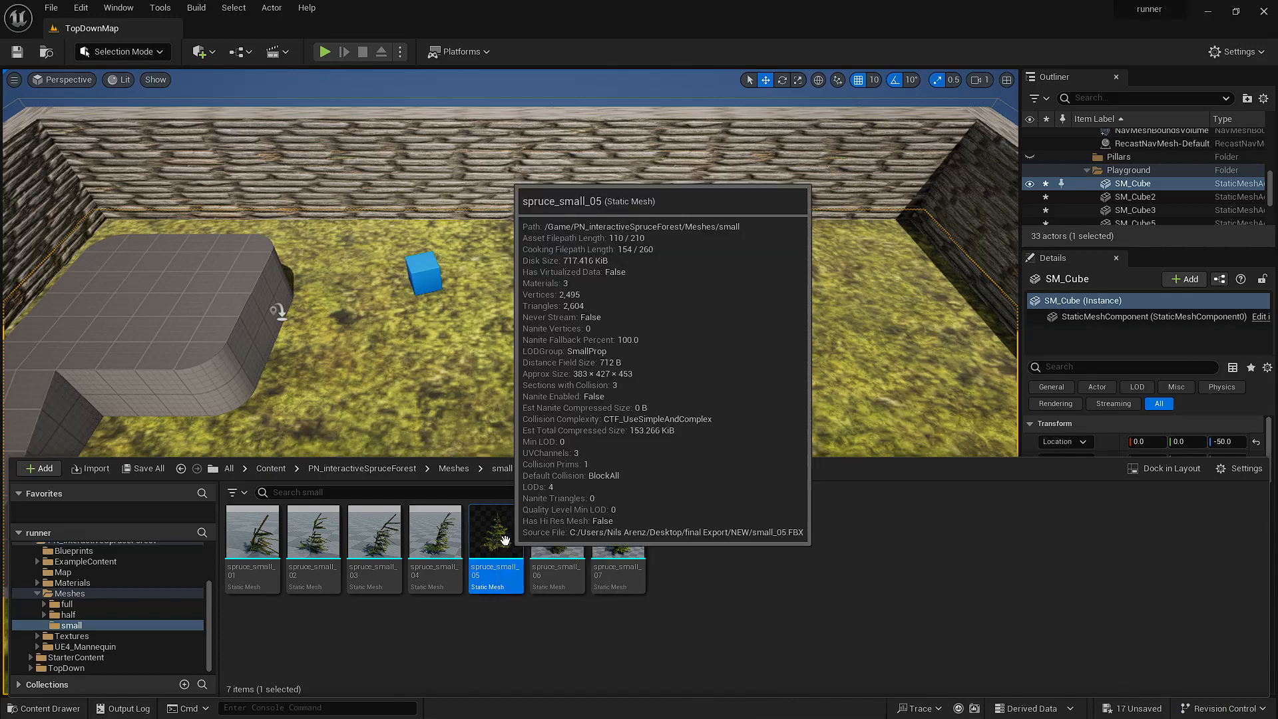
drag(504, 537, 786, 312)
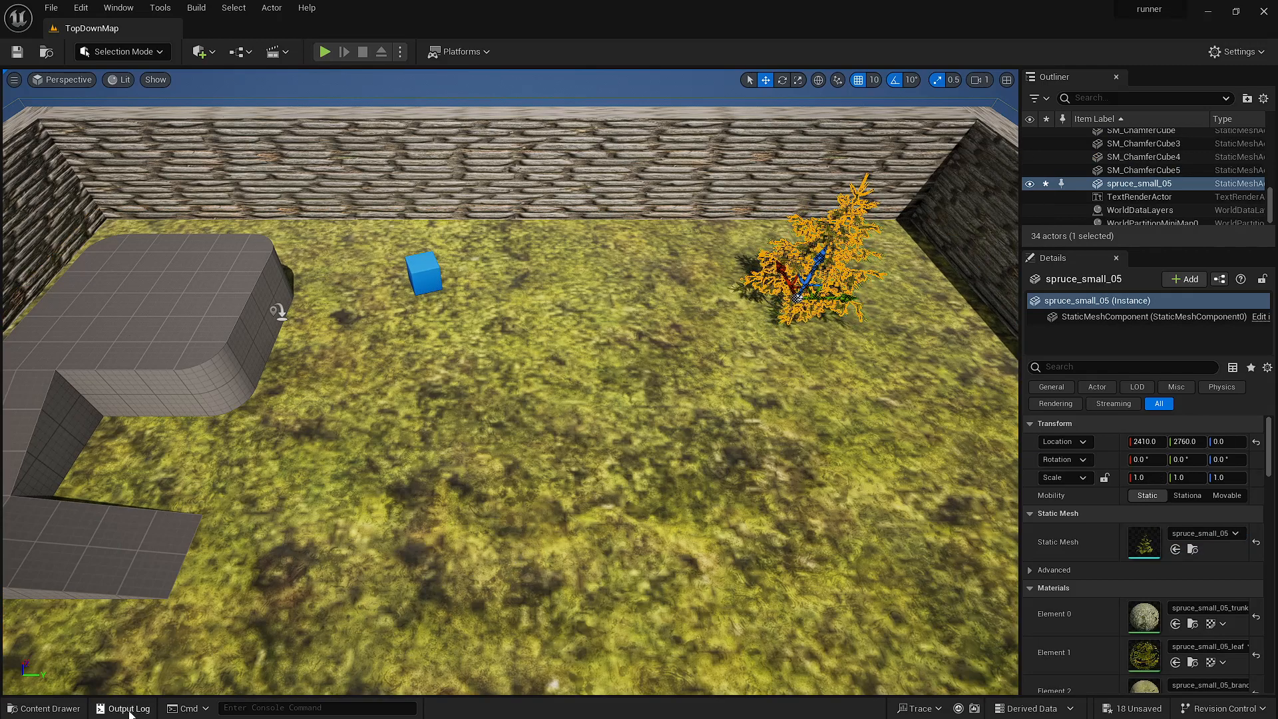
- Place spruce_small_02 at about X 2580, Y 2320 and spruce_small_04 at about X 2470, Y 1910 on the moss floor
click(57, 709)
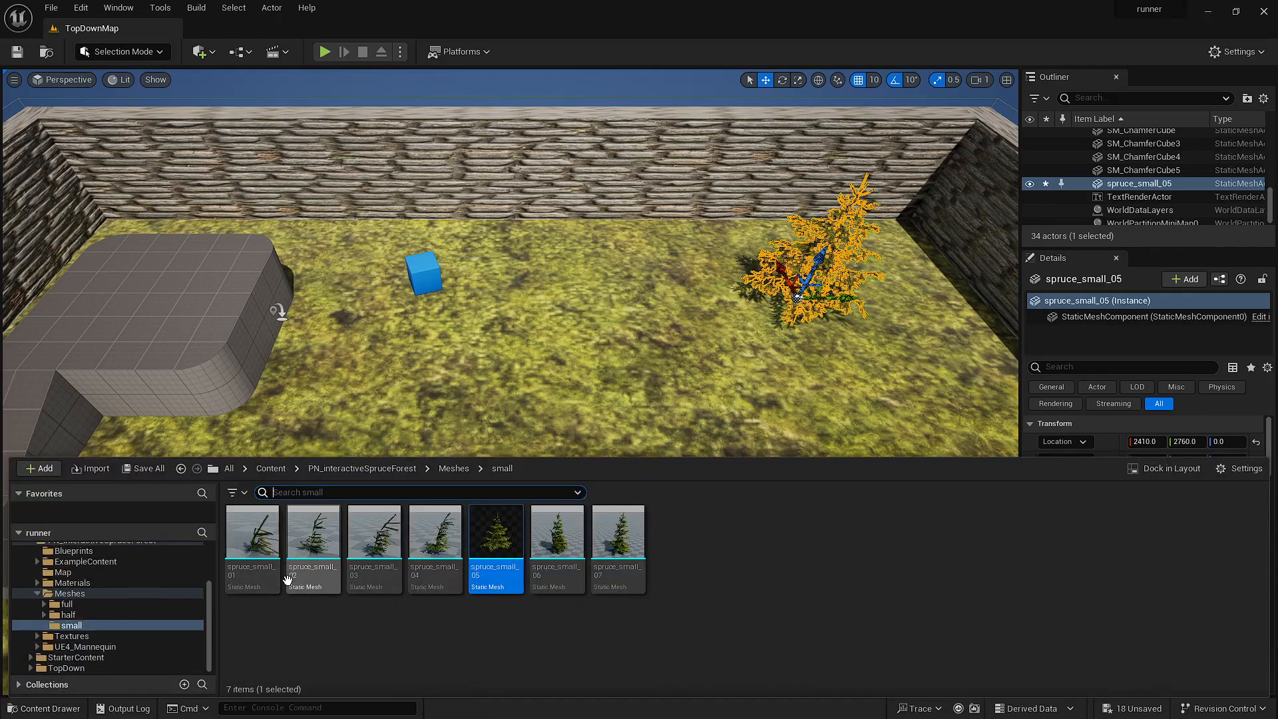
click(313, 543)
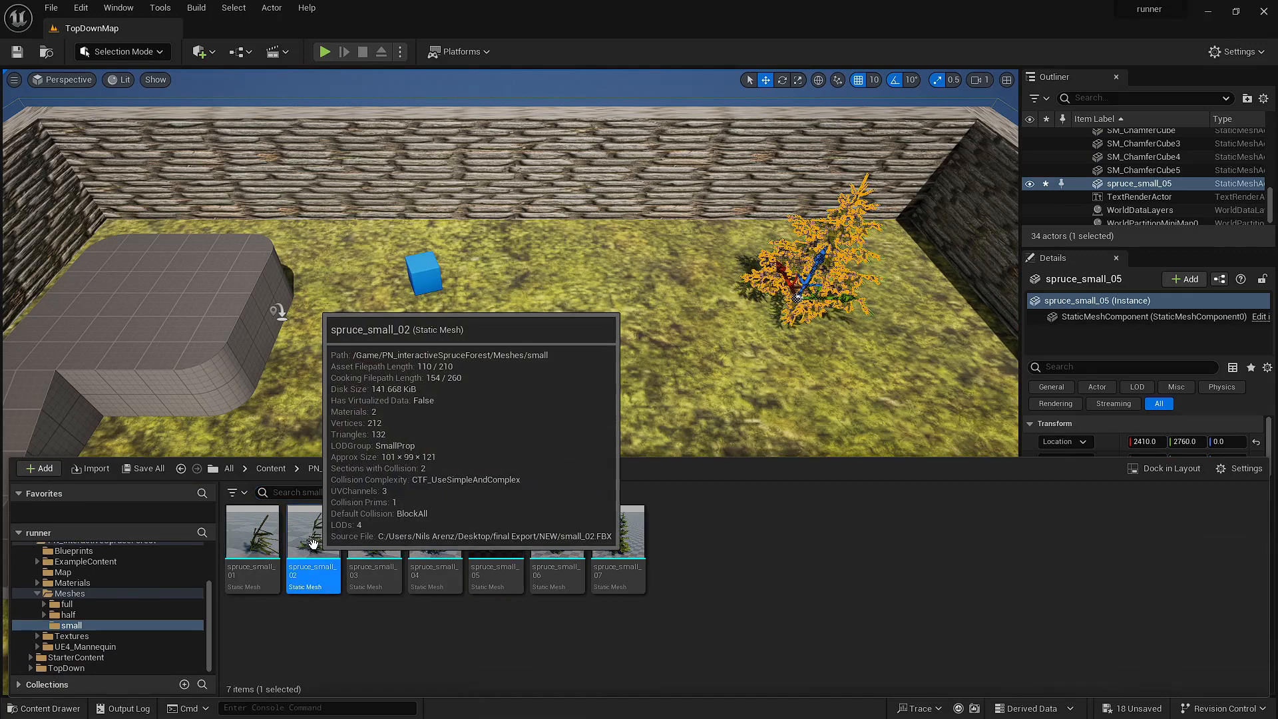
drag(313, 543, 661, 266)
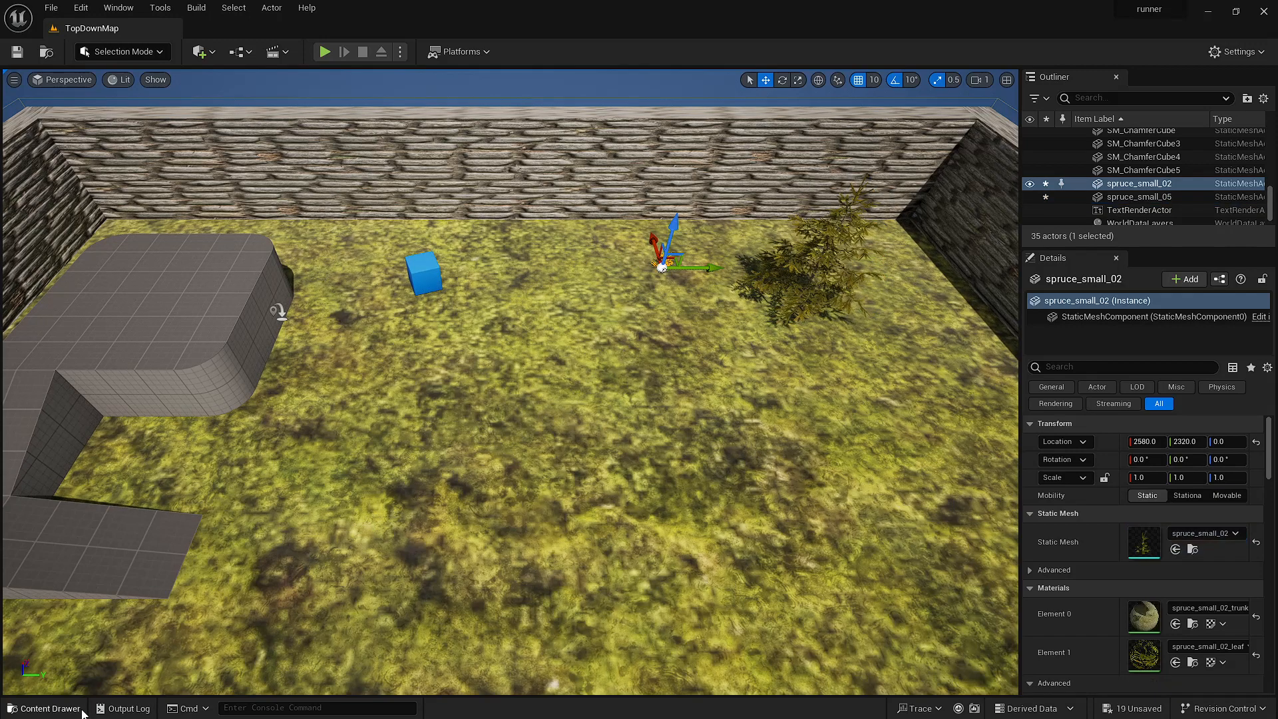
click(43, 708)
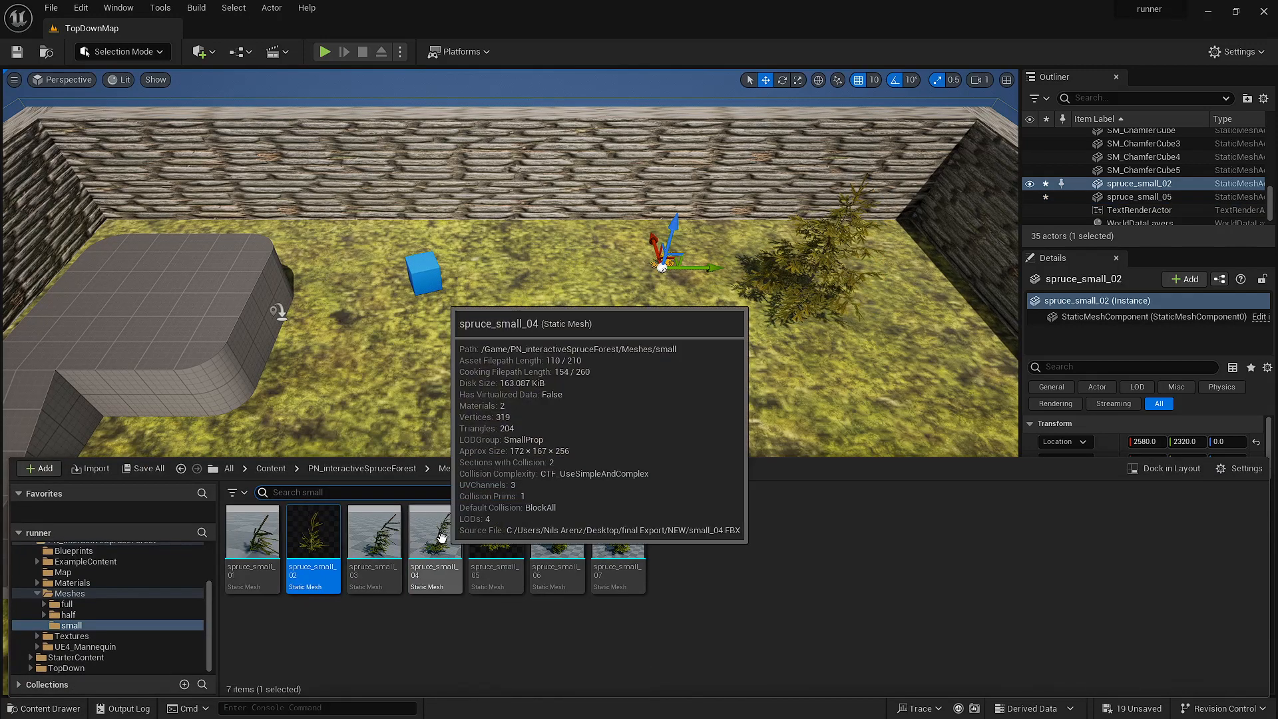
drag(435, 533, 549, 287)
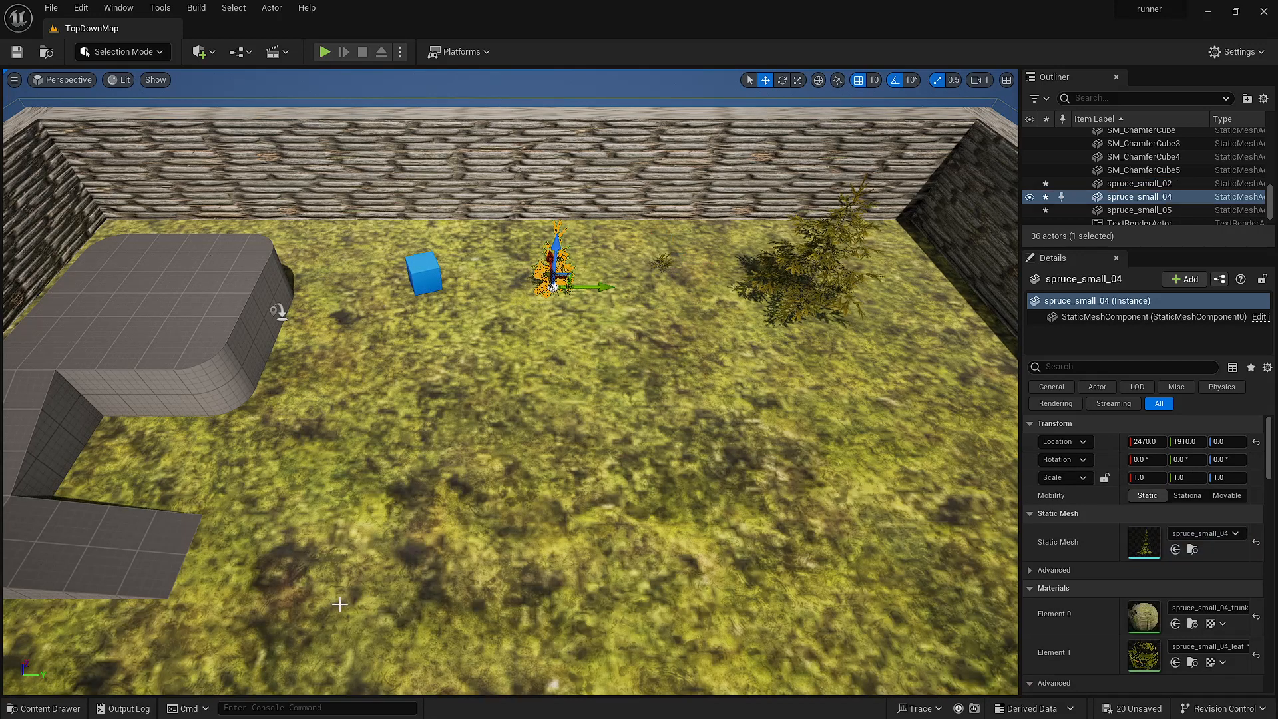
- Place the spruce_small_06 mesh on the moss floor near the side wall, at about X 2000, Y 2990
click(52, 709)
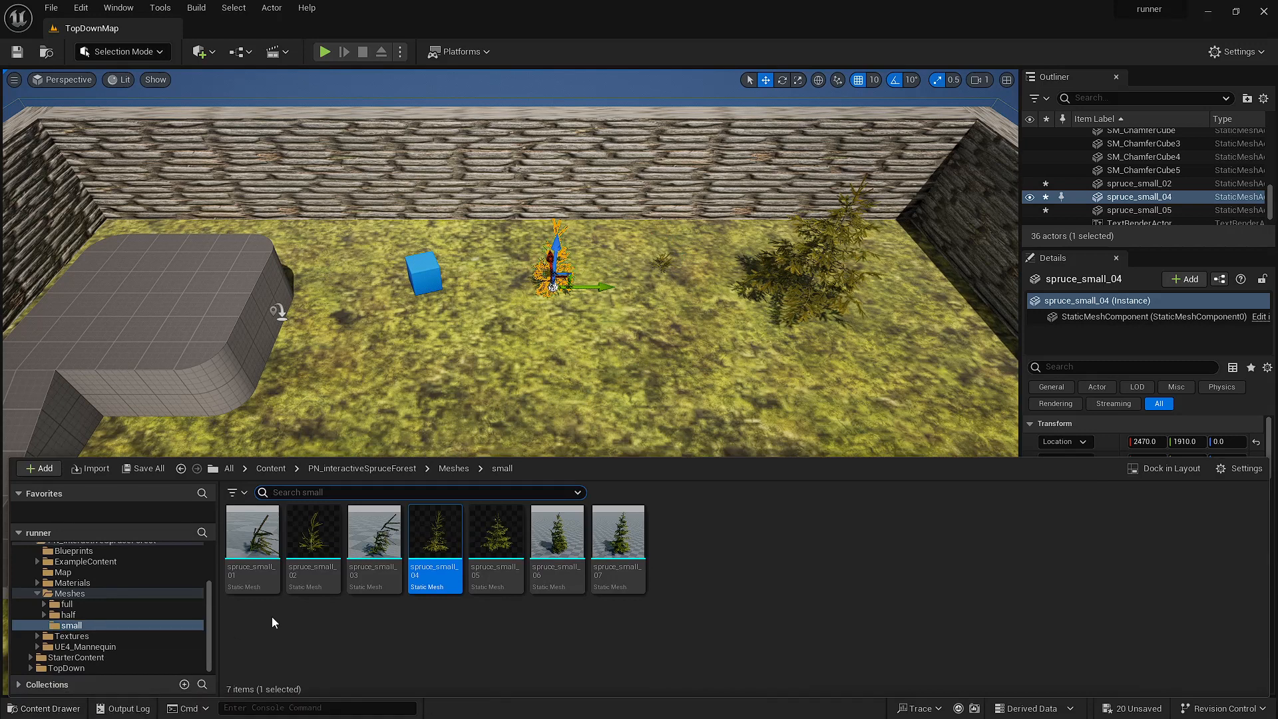
click(565, 547)
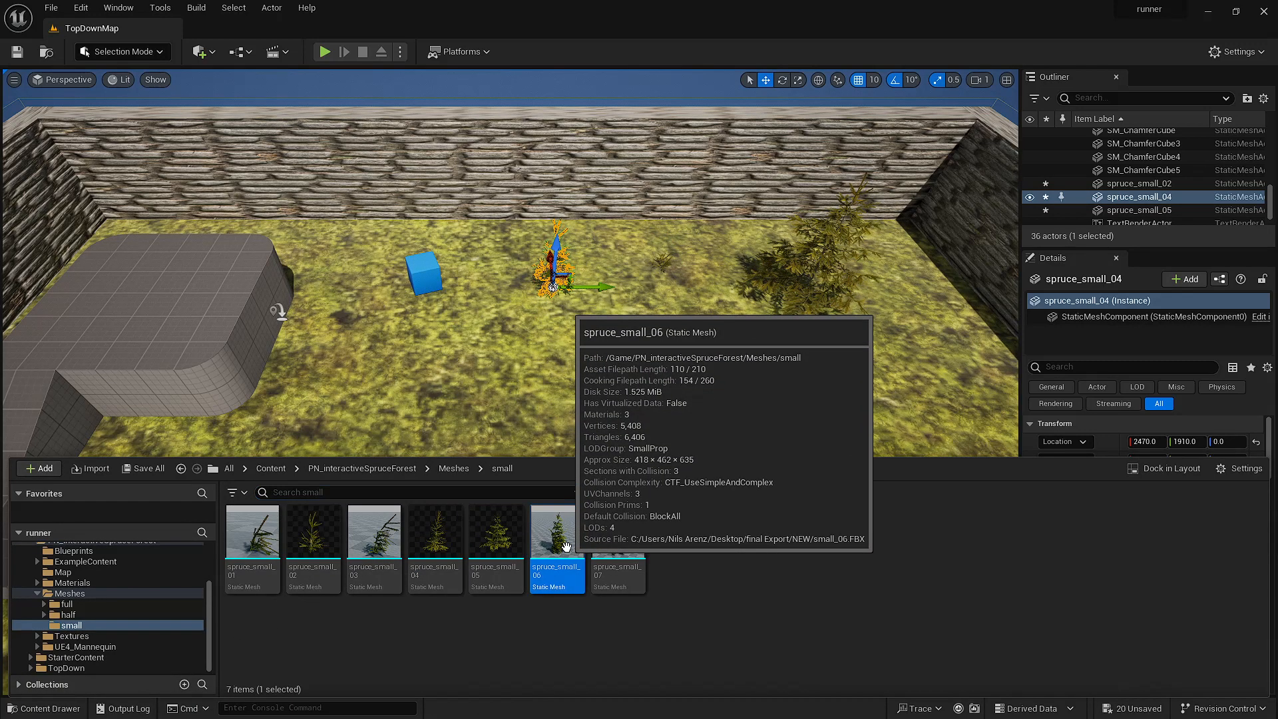
drag(565, 547, 657, 379)
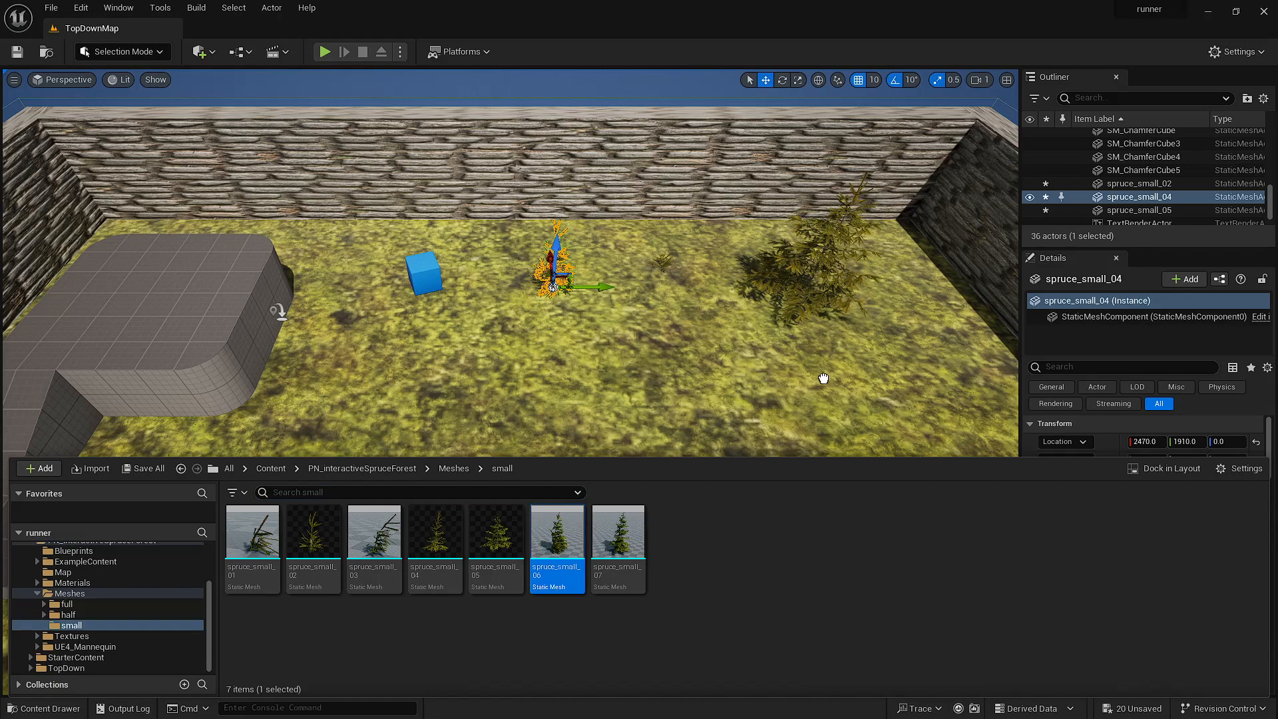
drag(823, 378, 932, 370)
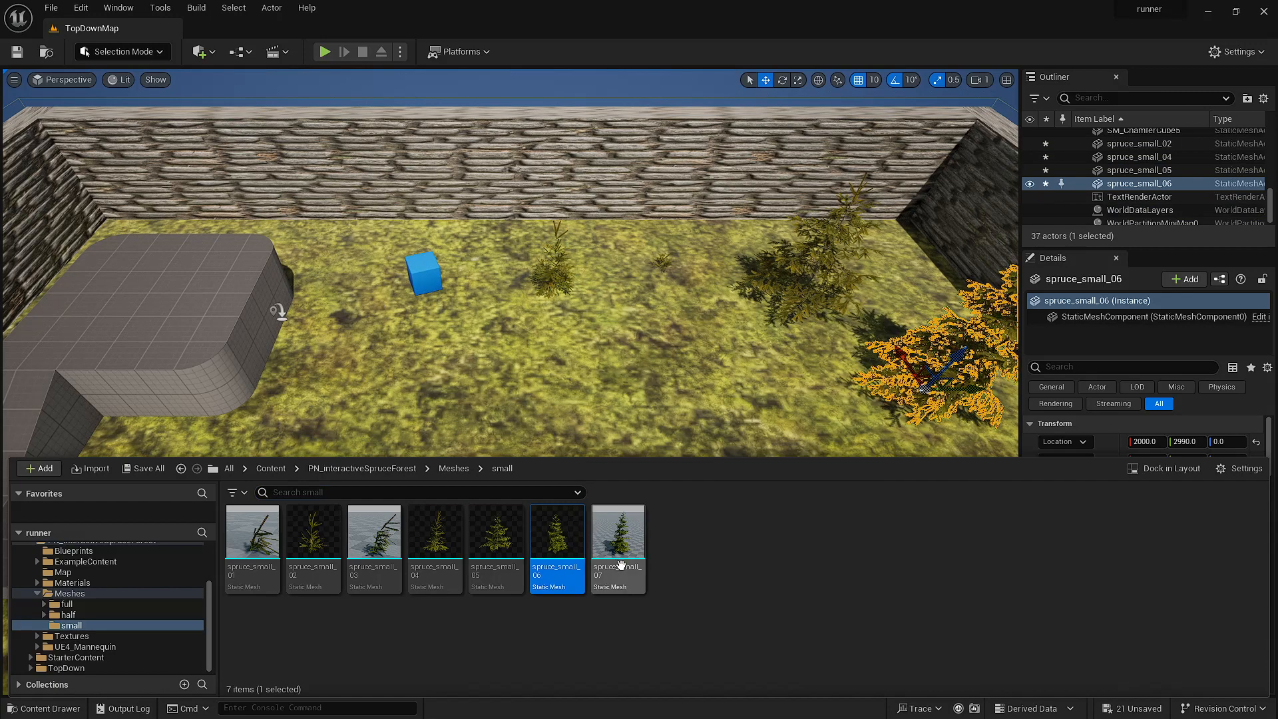
- Try to place the spruce_small_07 mesh in the middle of the moss floor and select it in the level
drag(621, 565, 579, 405)
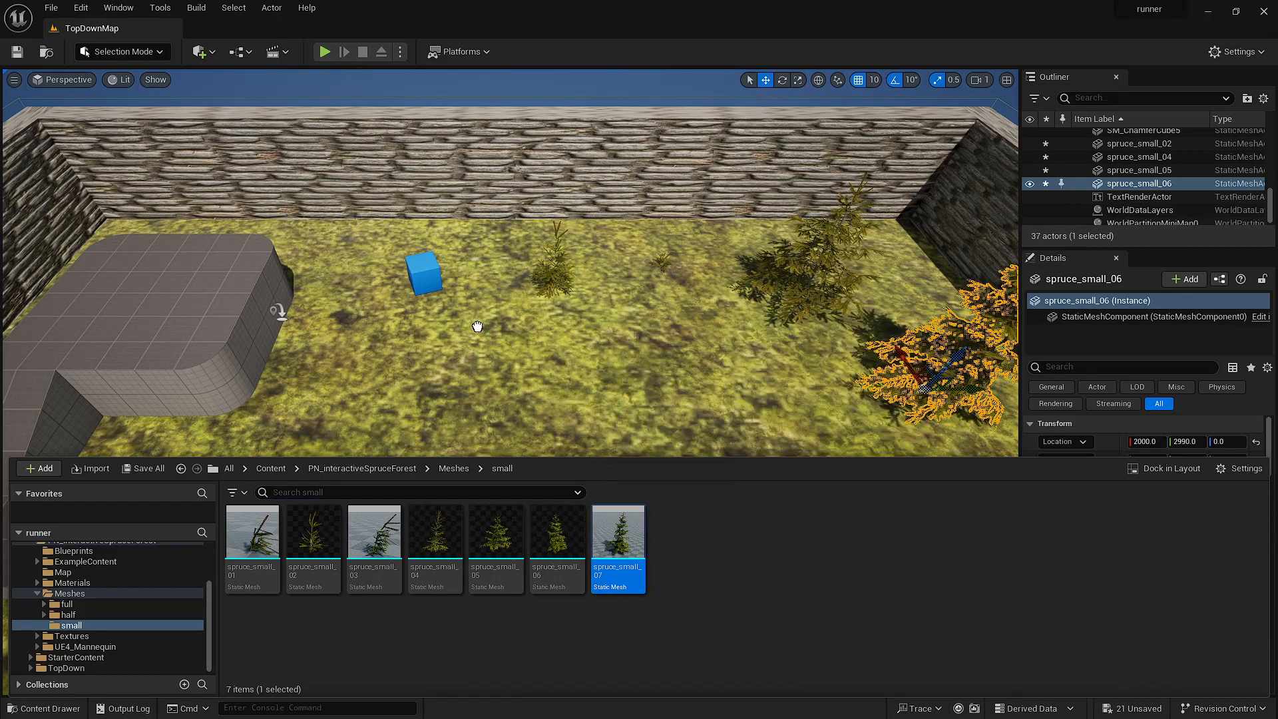
drag(477, 326, 586, 405)
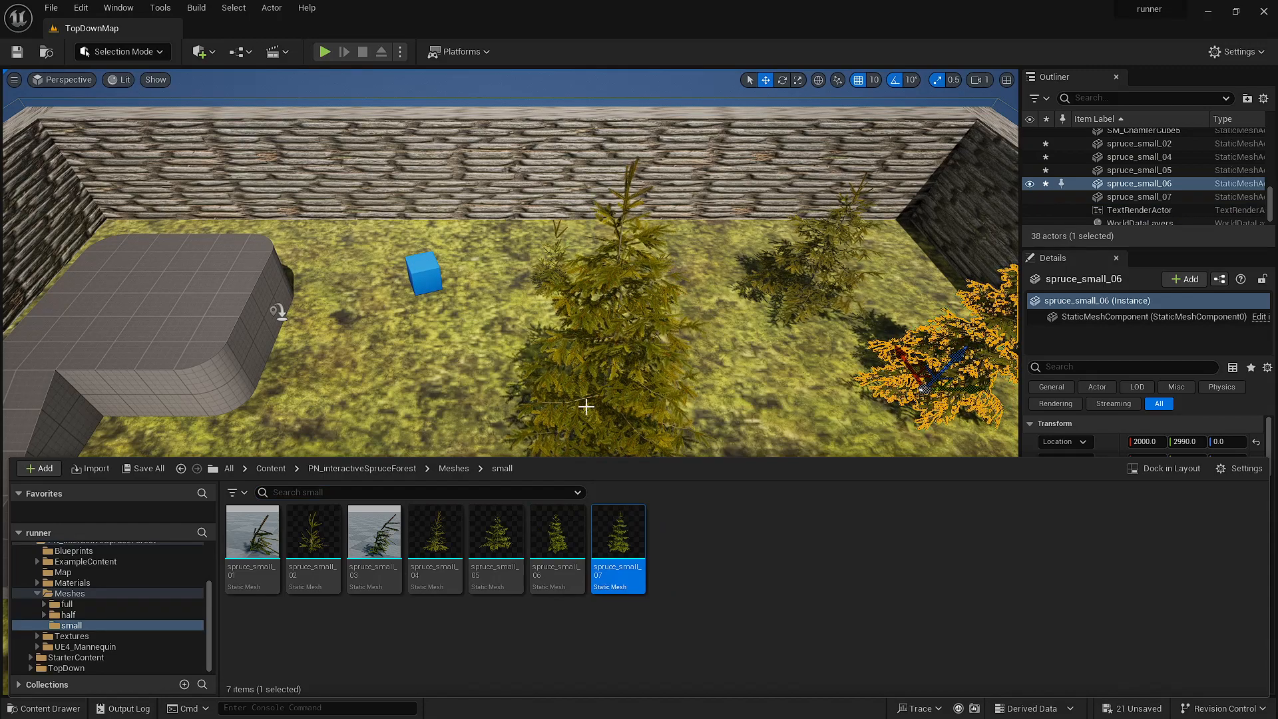
right_drag(586, 406, 576, 406)
click(632, 405)
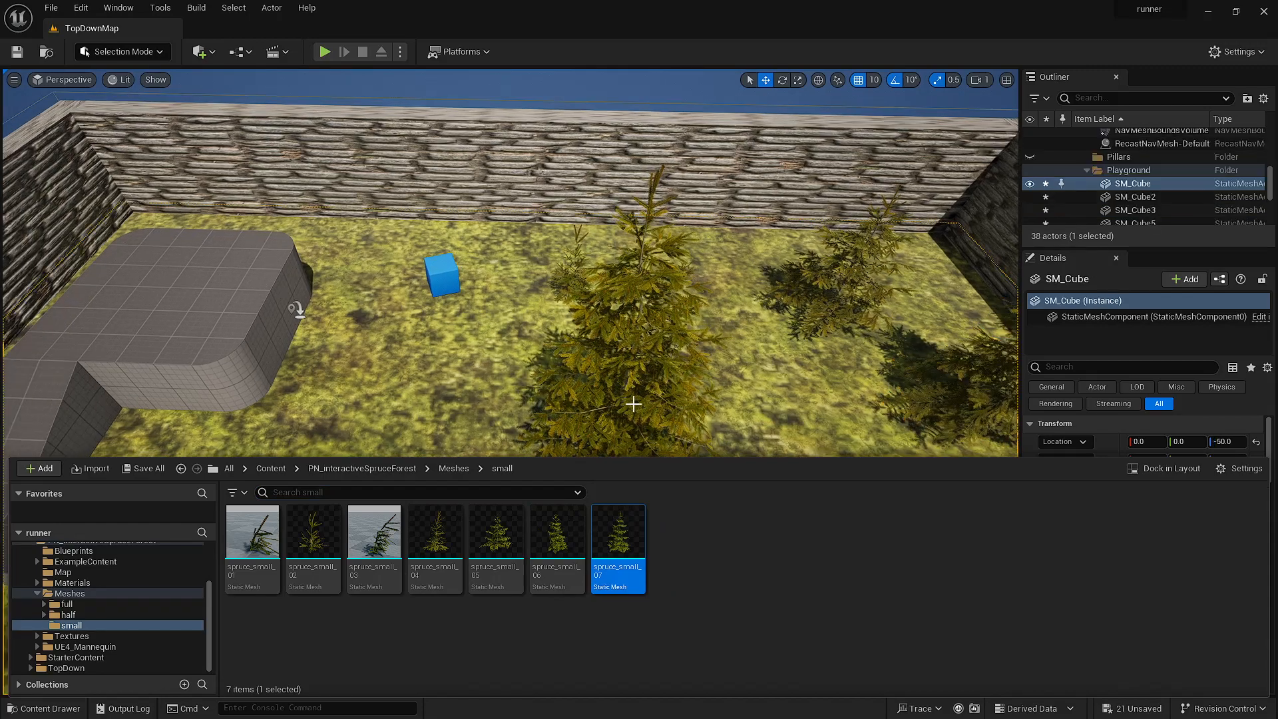
scroll(633, 404, down, 4)
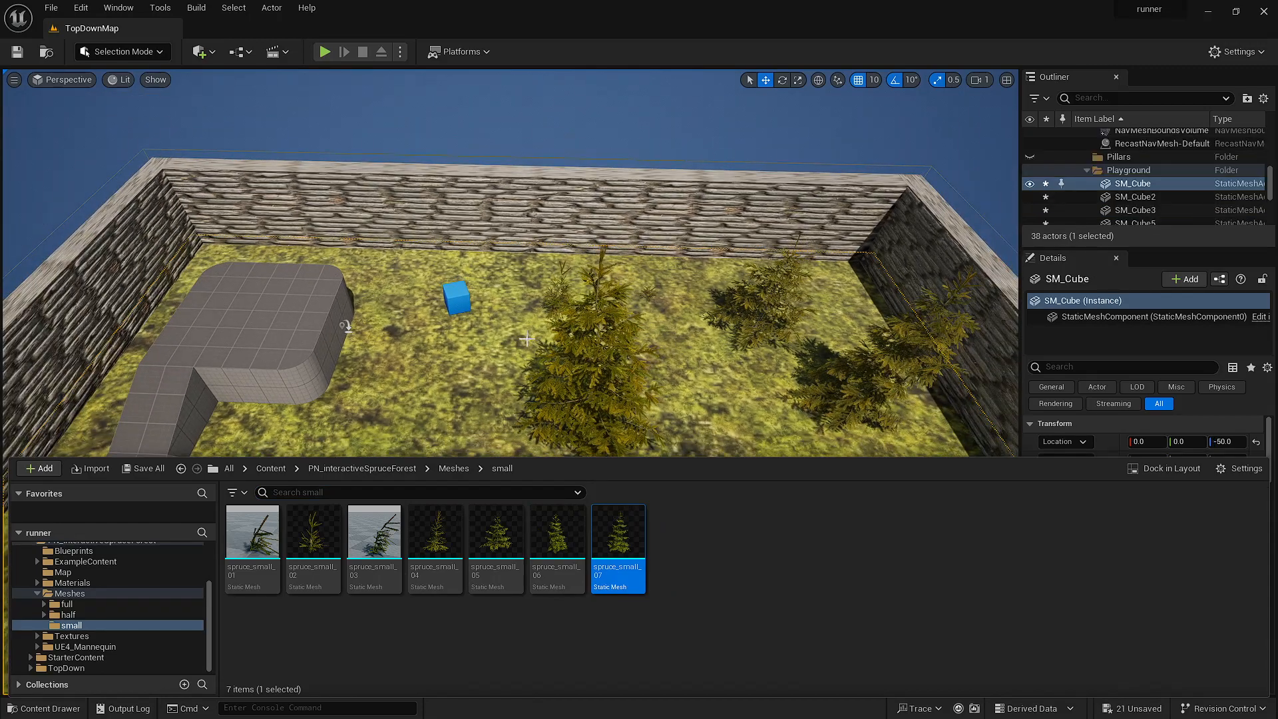
mouse_move(518, 240)
mouse_down()
mouse_move(579, 227)
mouse_move(518, 240)
mouse_up()
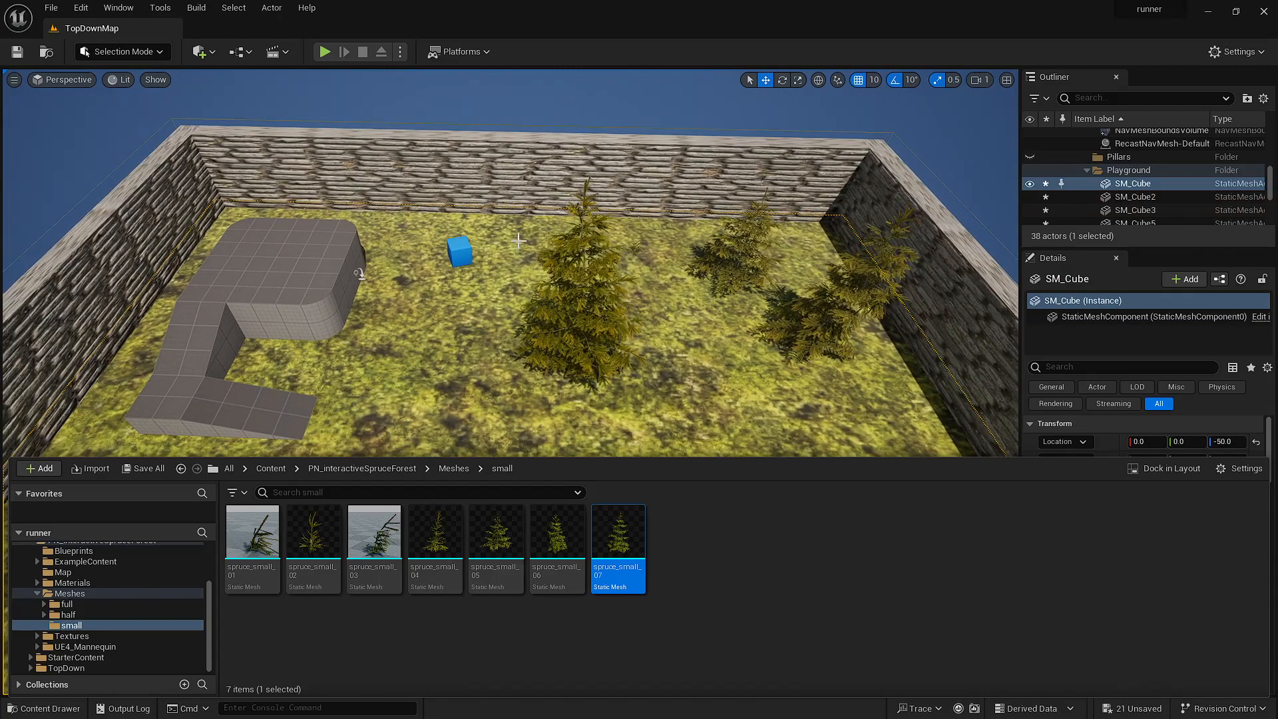
click(581, 217)
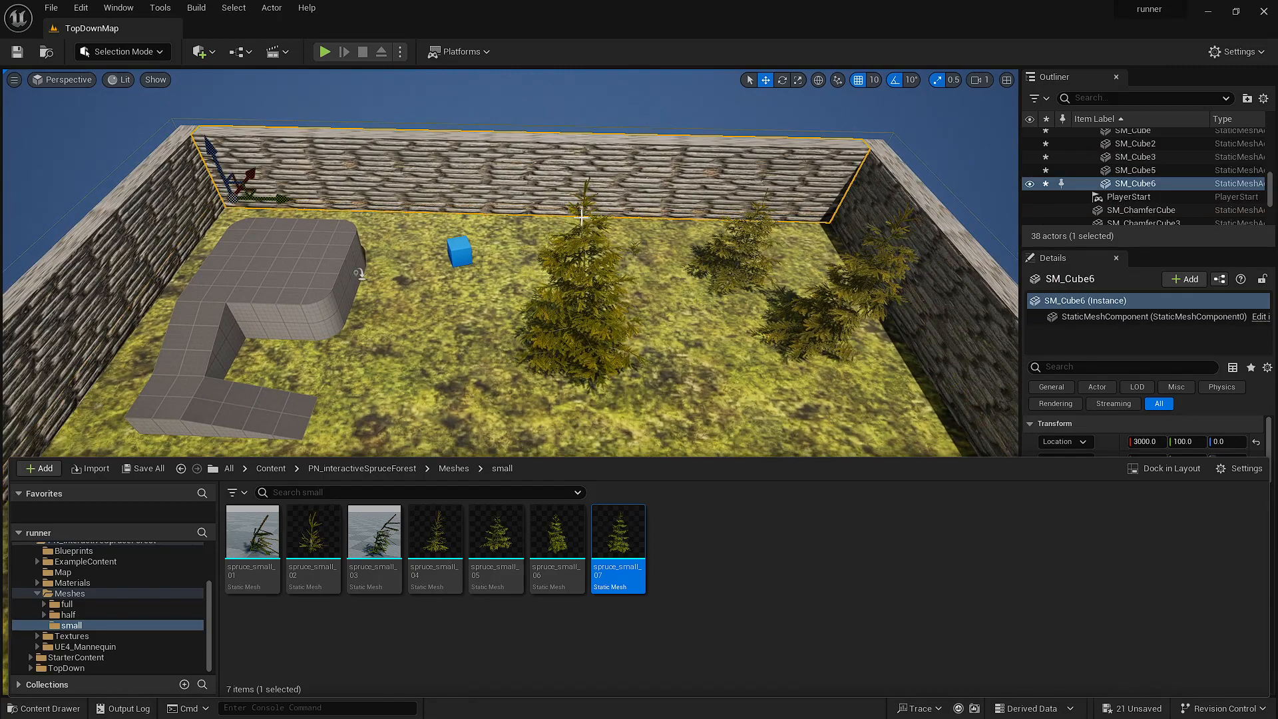
click(586, 329)
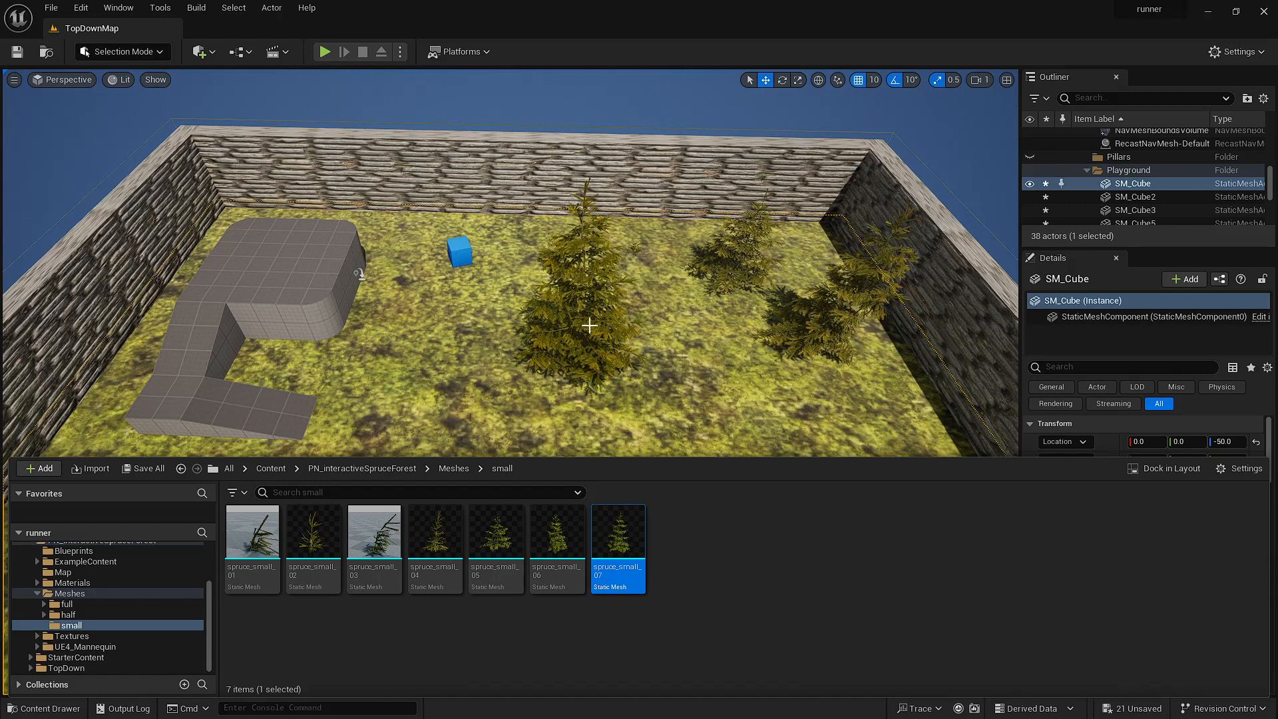
right_drag(589, 325, 589, 323)
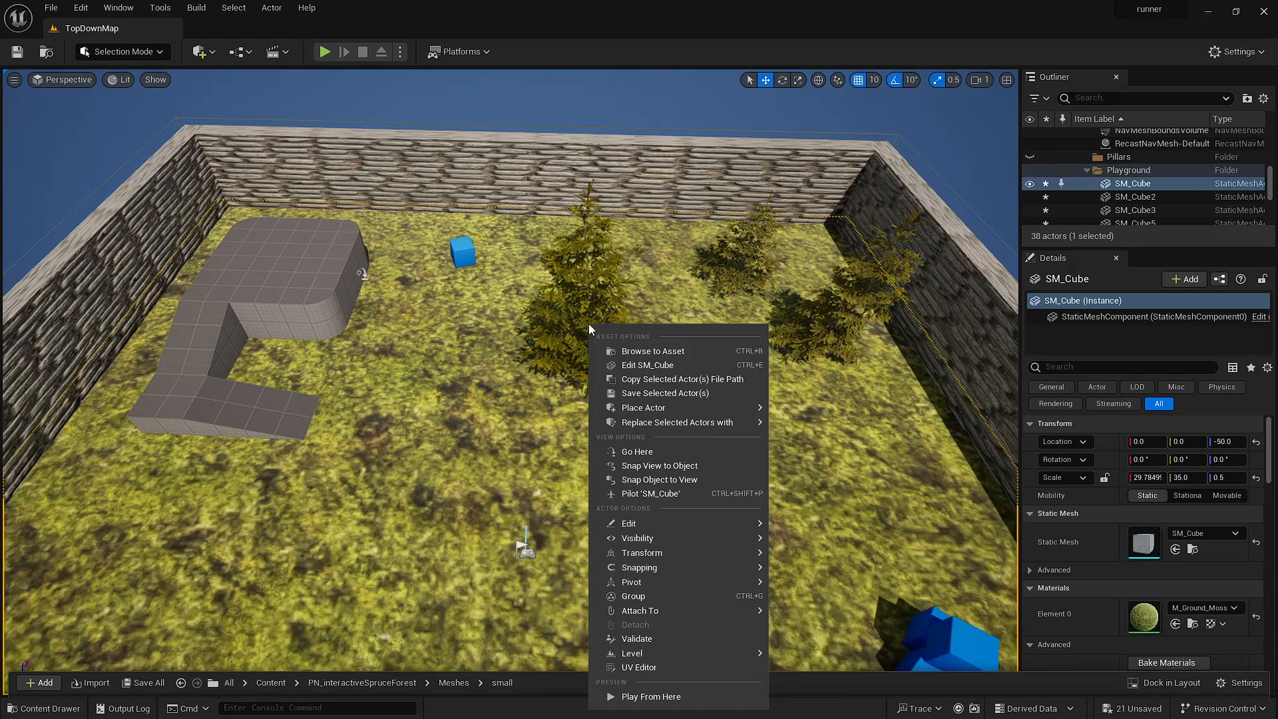
click(502, 255)
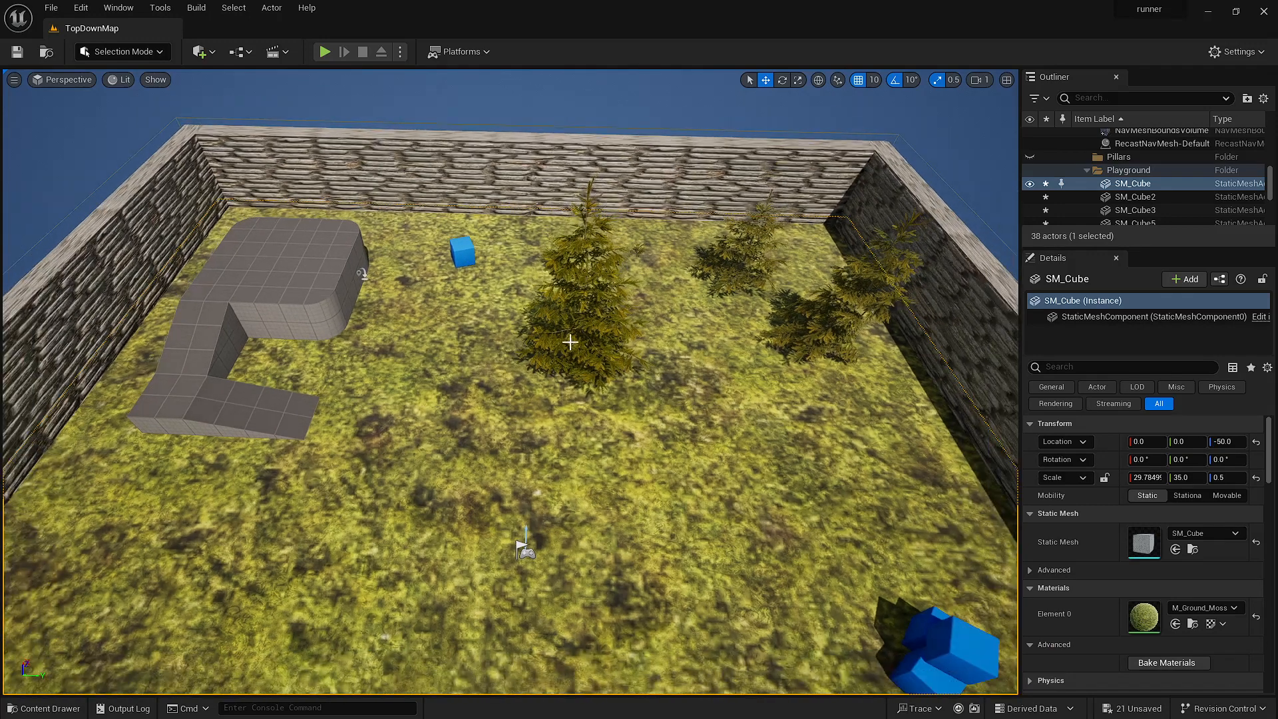
- Play-test the level, run the character over to the spruce trees beside the wall, and stop the simulation
scroll(570, 342, up, 1)
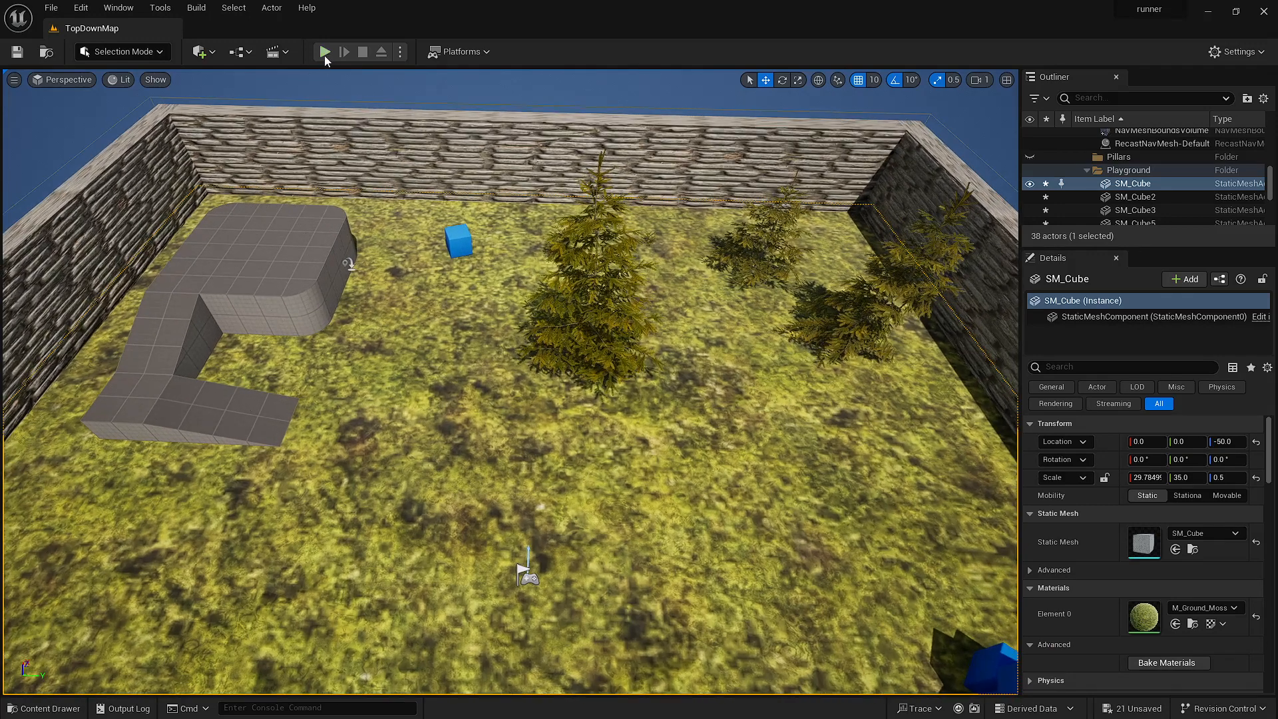
click(325, 53)
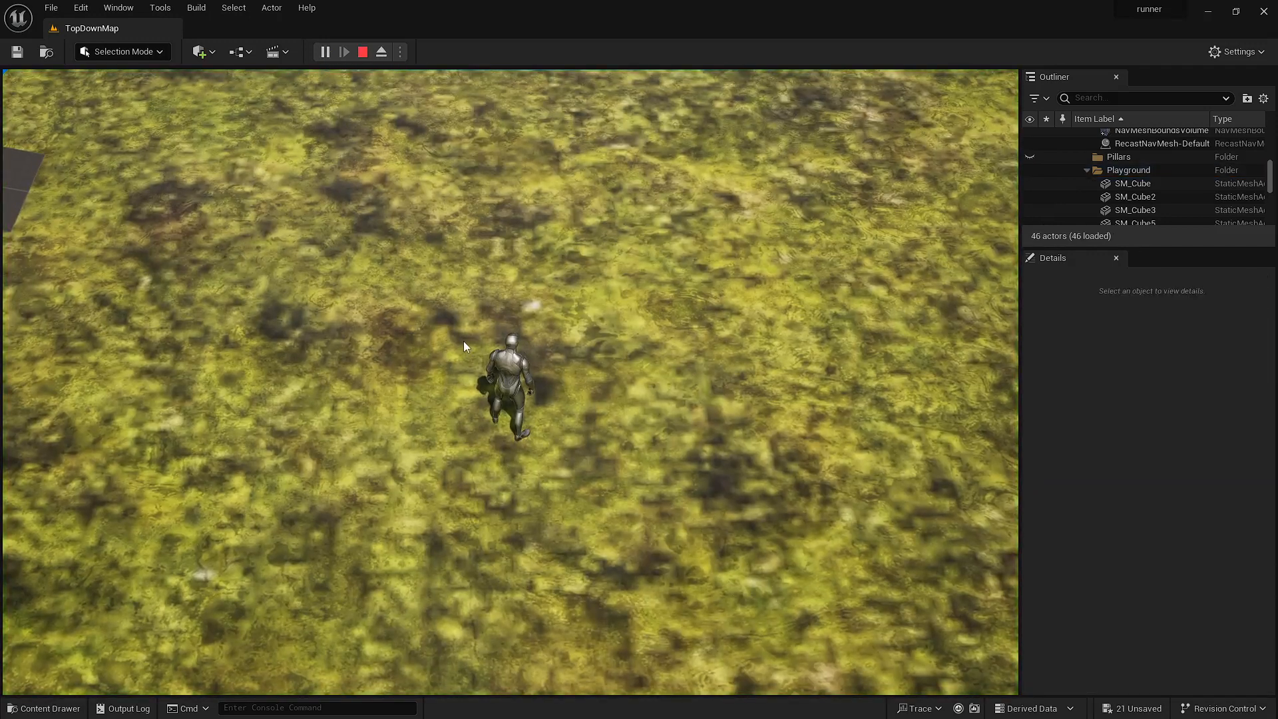
drag(504, 246, 445, 411)
drag(547, 410, 483, 366)
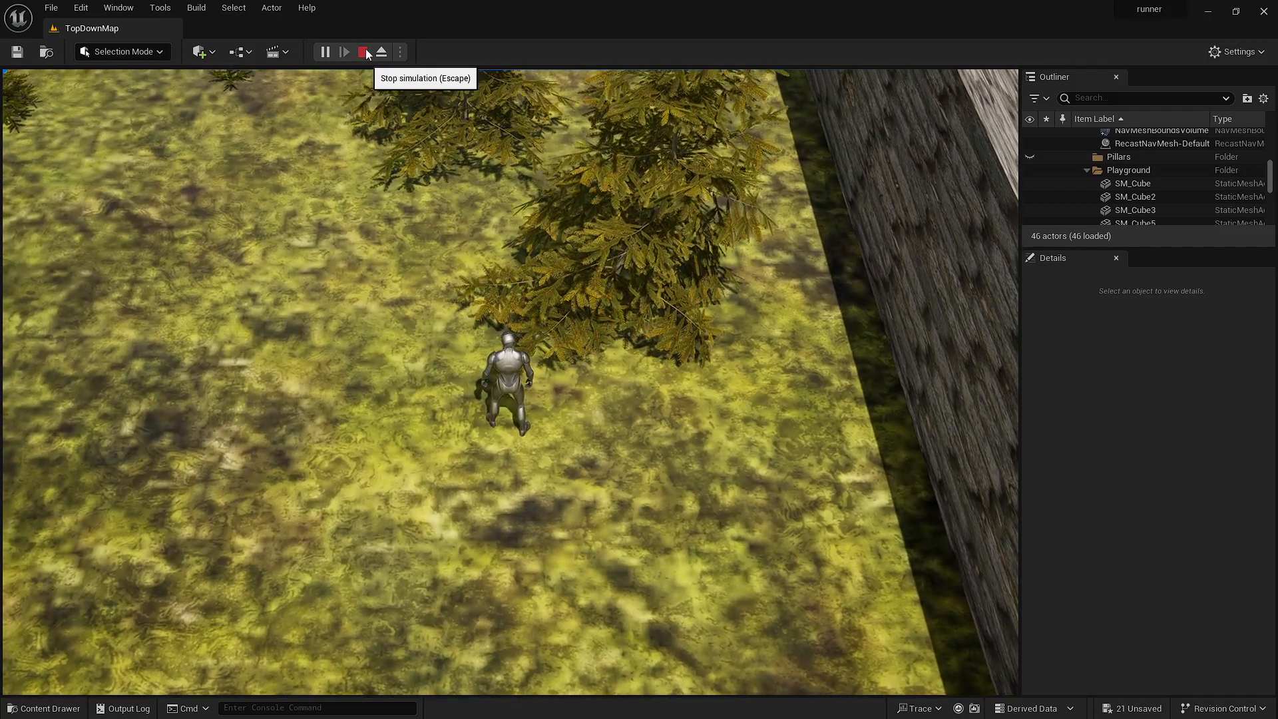
click(362, 52)
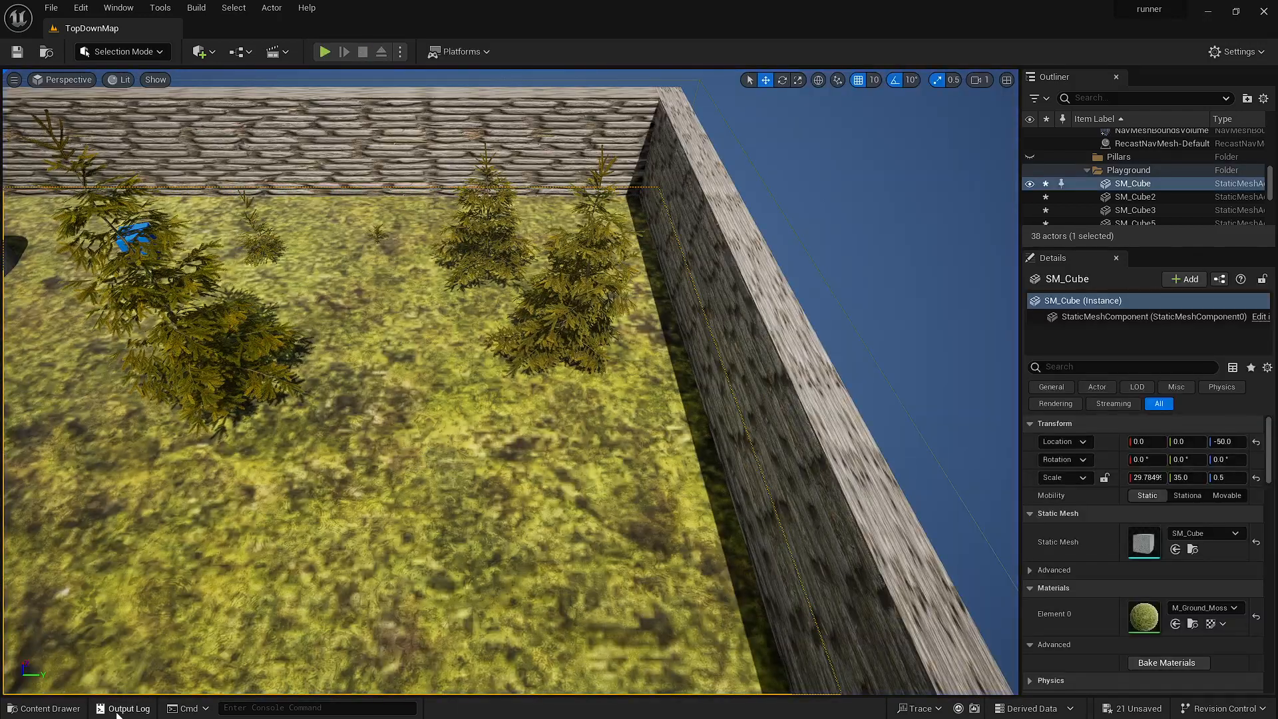
- Open the AnimalVarietyPack/DeerStagAndDoe/Meshes folder in the project content
click(62, 710)
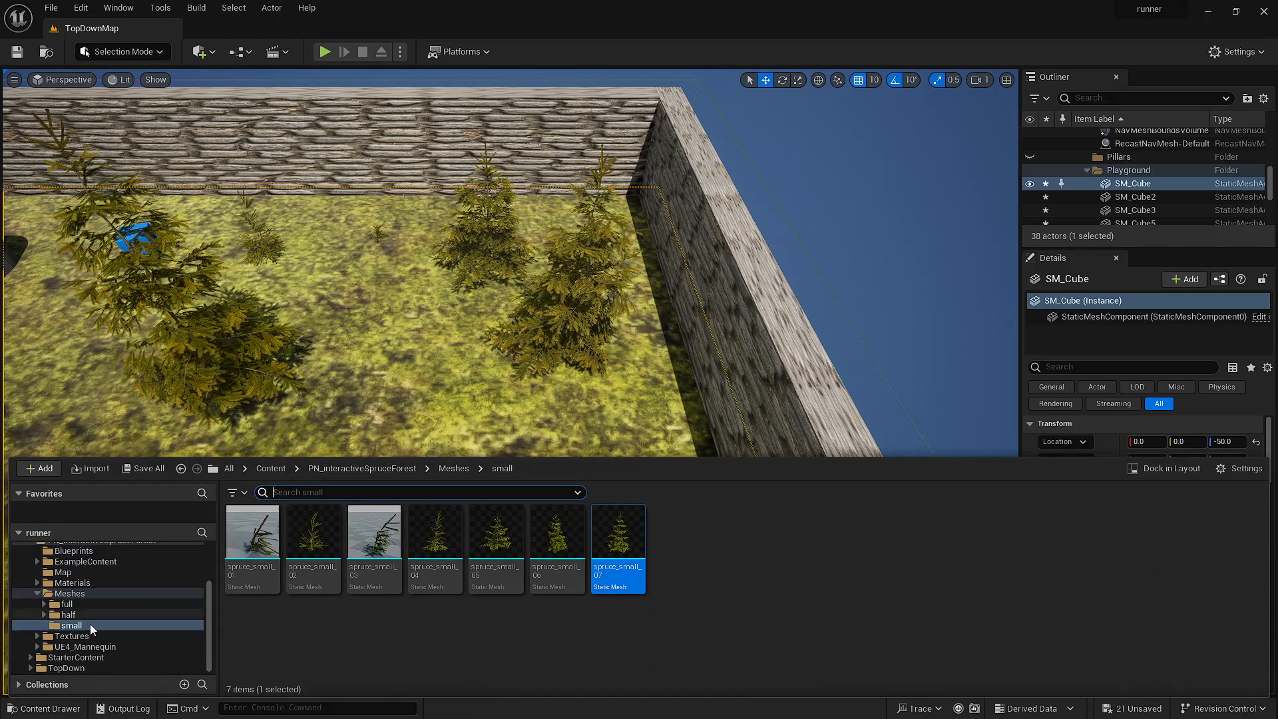
scroll(90, 624, up, 1)
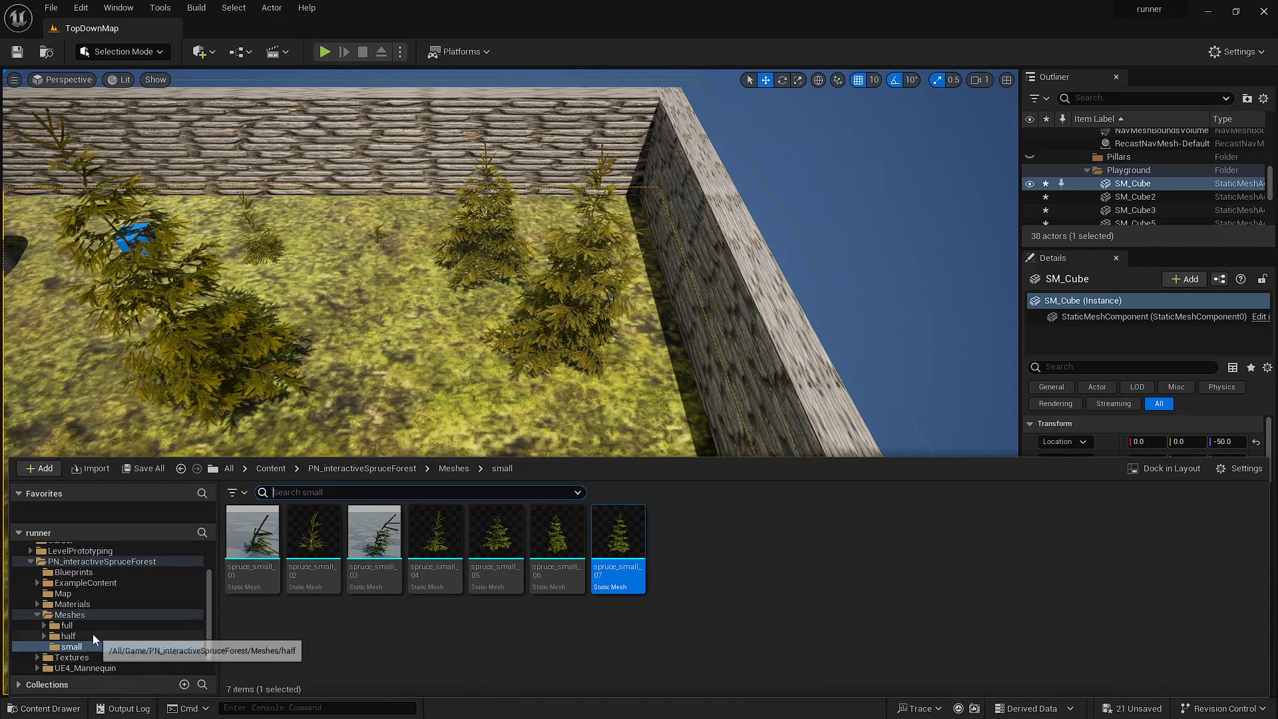
scroll(93, 638, up, 1)
scroll(94, 638, down, 1)
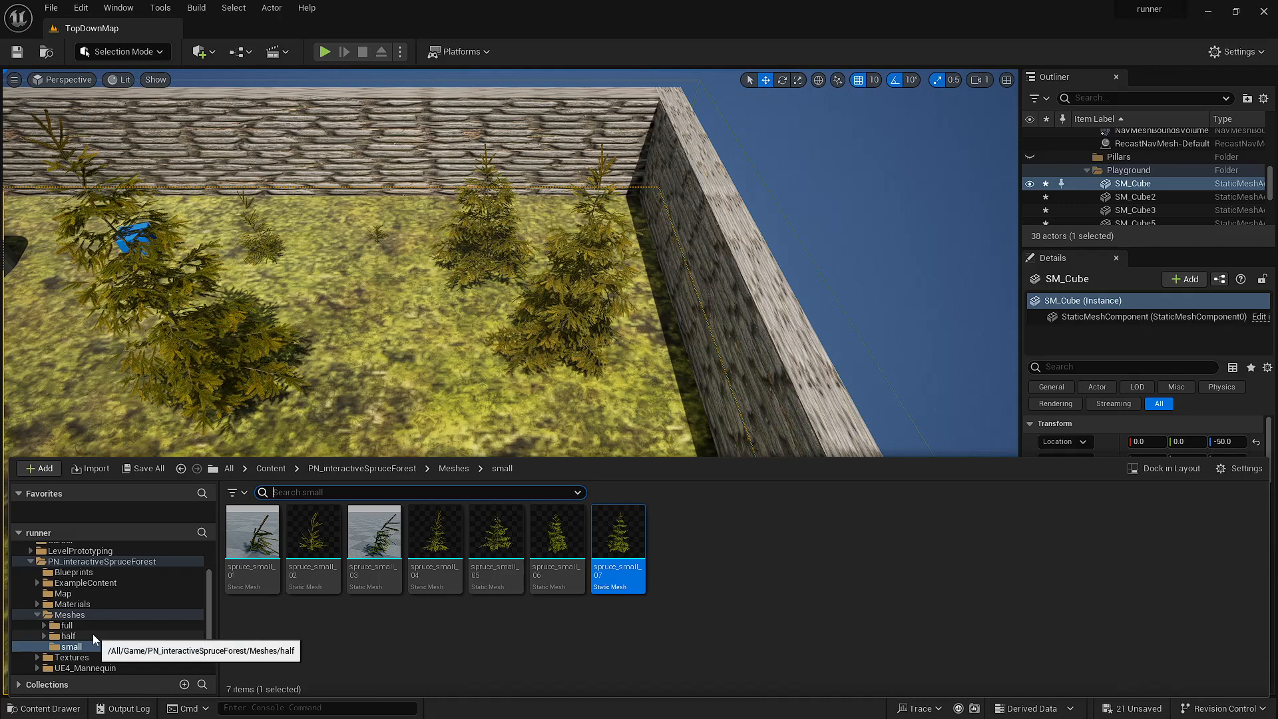
scroll(93, 637, up, 1)
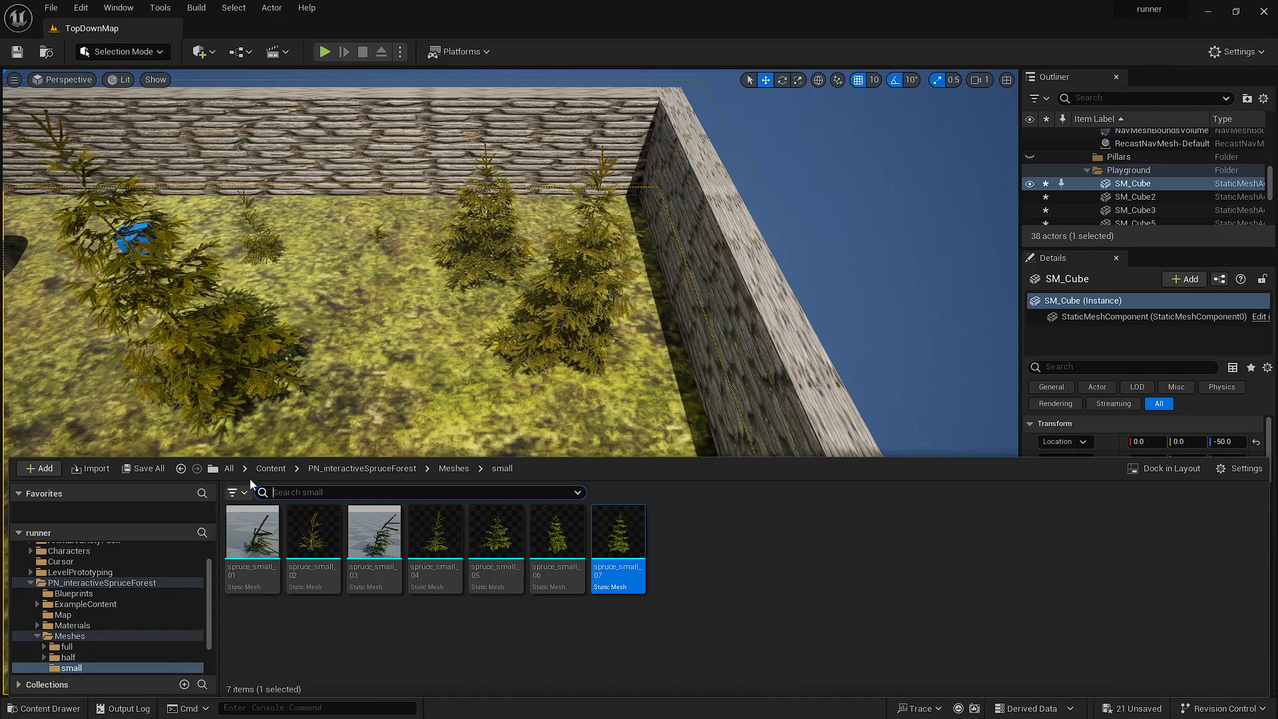
click(278, 471)
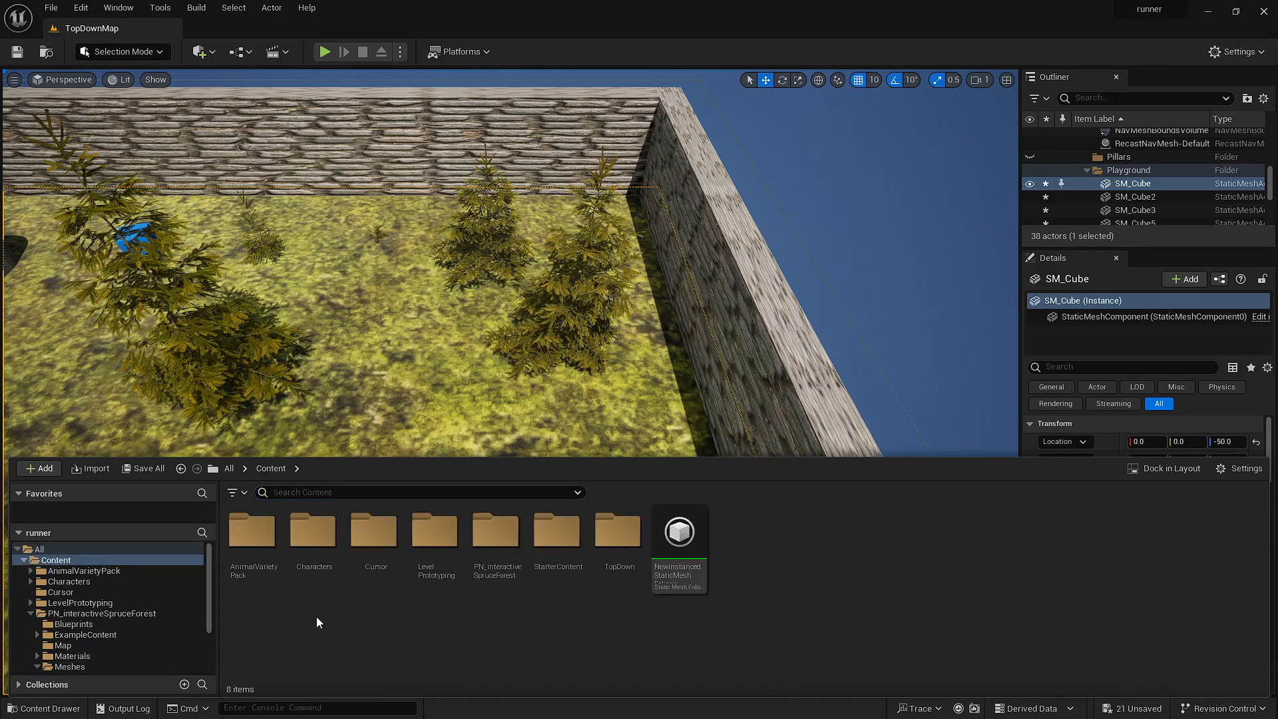
double_click(258, 529)
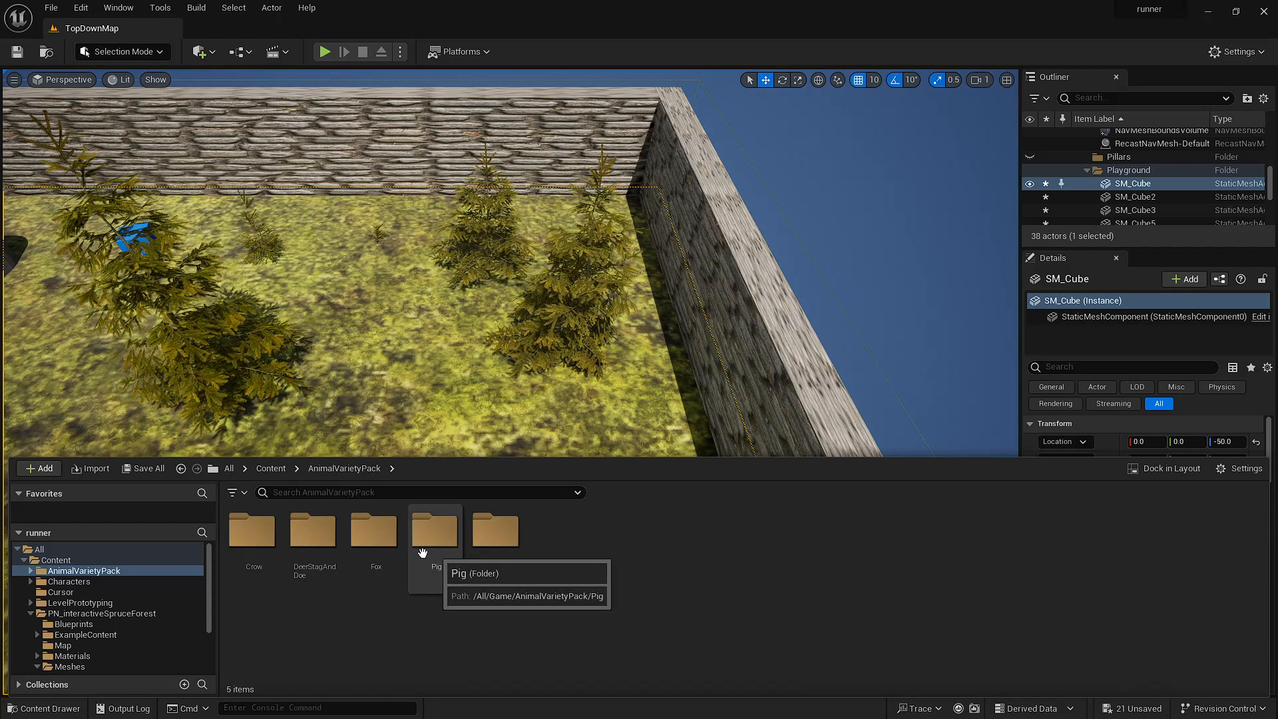
double_click(313, 533)
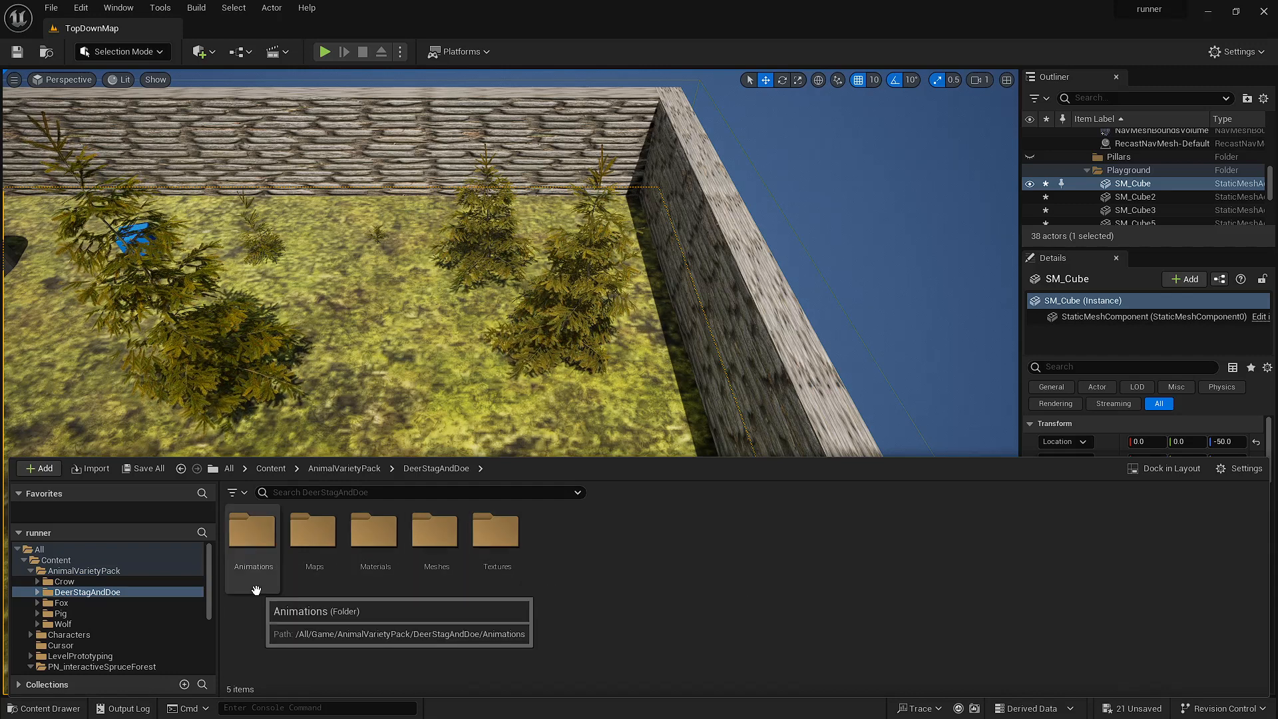
drag(256, 590, 363, 583)
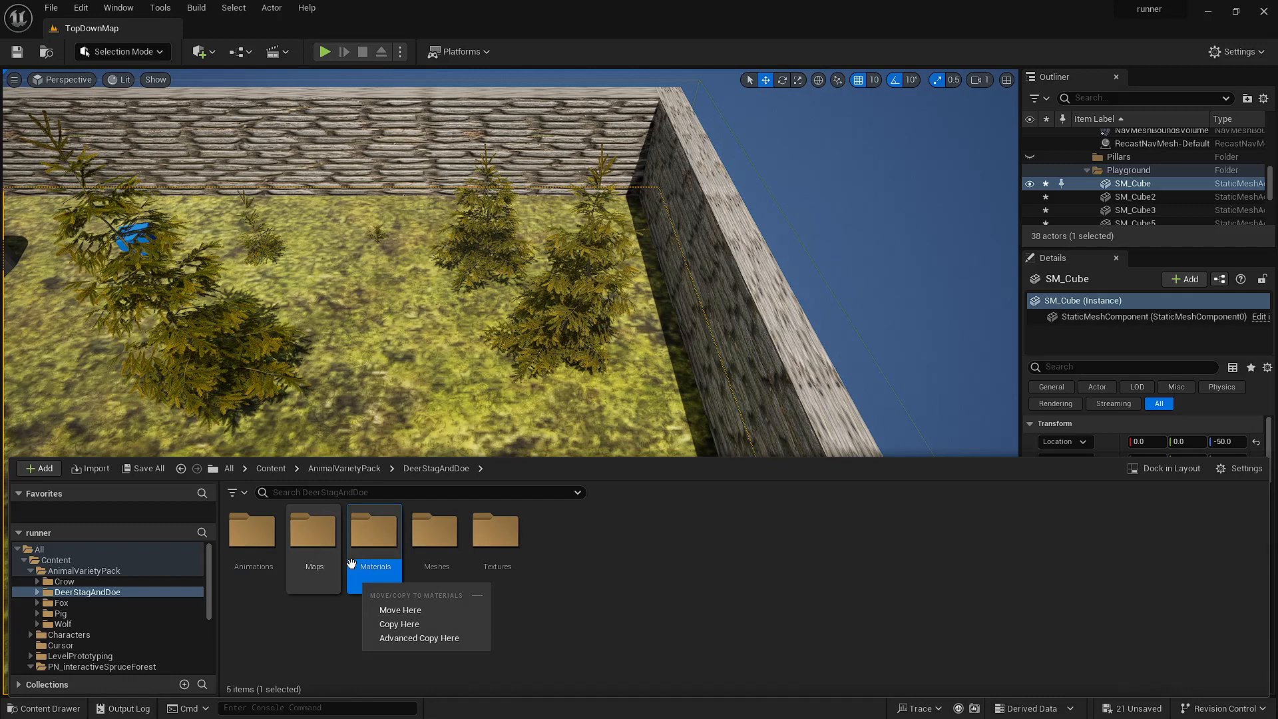
double_click(434, 532)
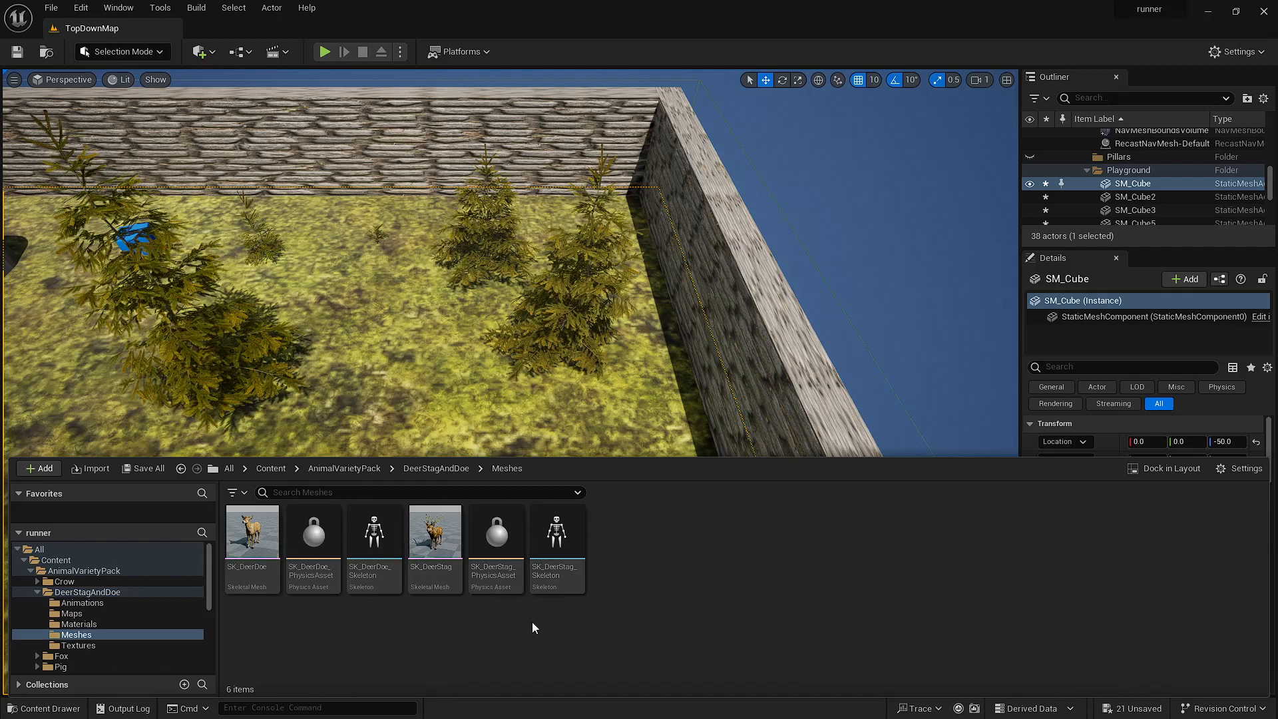
- Place SK_DeerDoe at about X 2260, Y 2260 and SK_DeerStag at about X 1980, Y 2590 on the moss floor
click(248, 527)
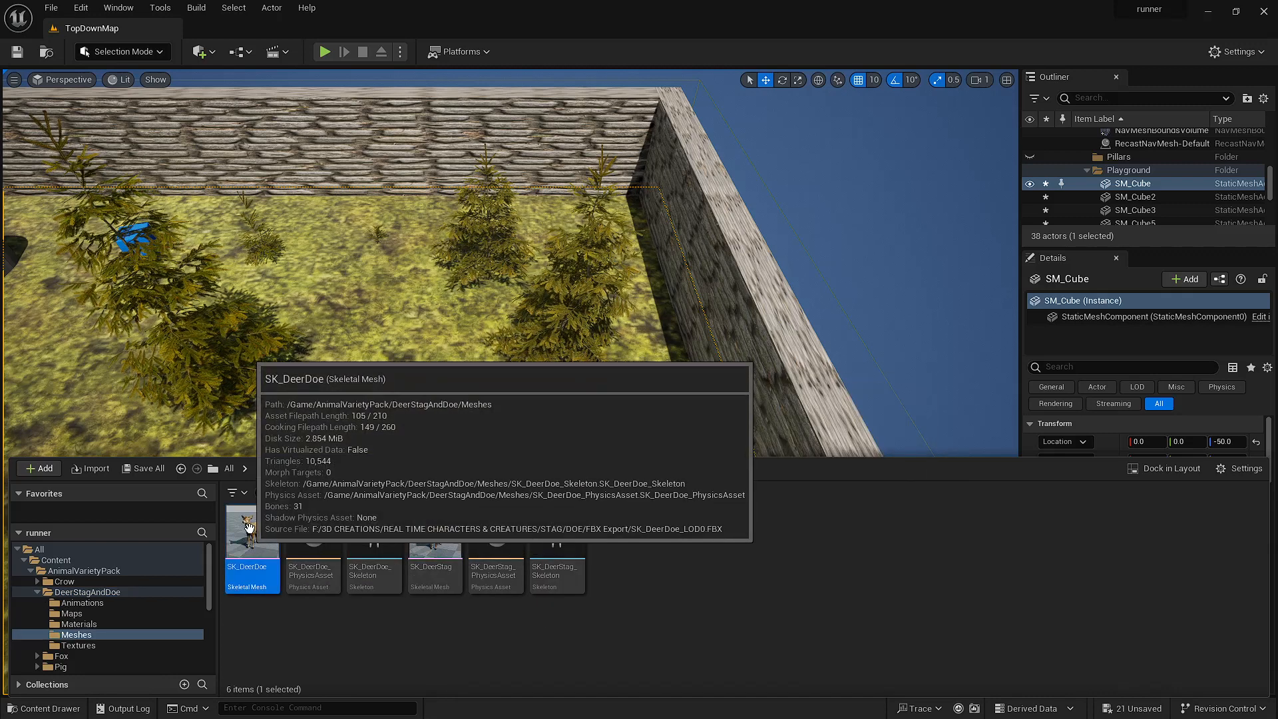
drag(249, 527, 345, 288)
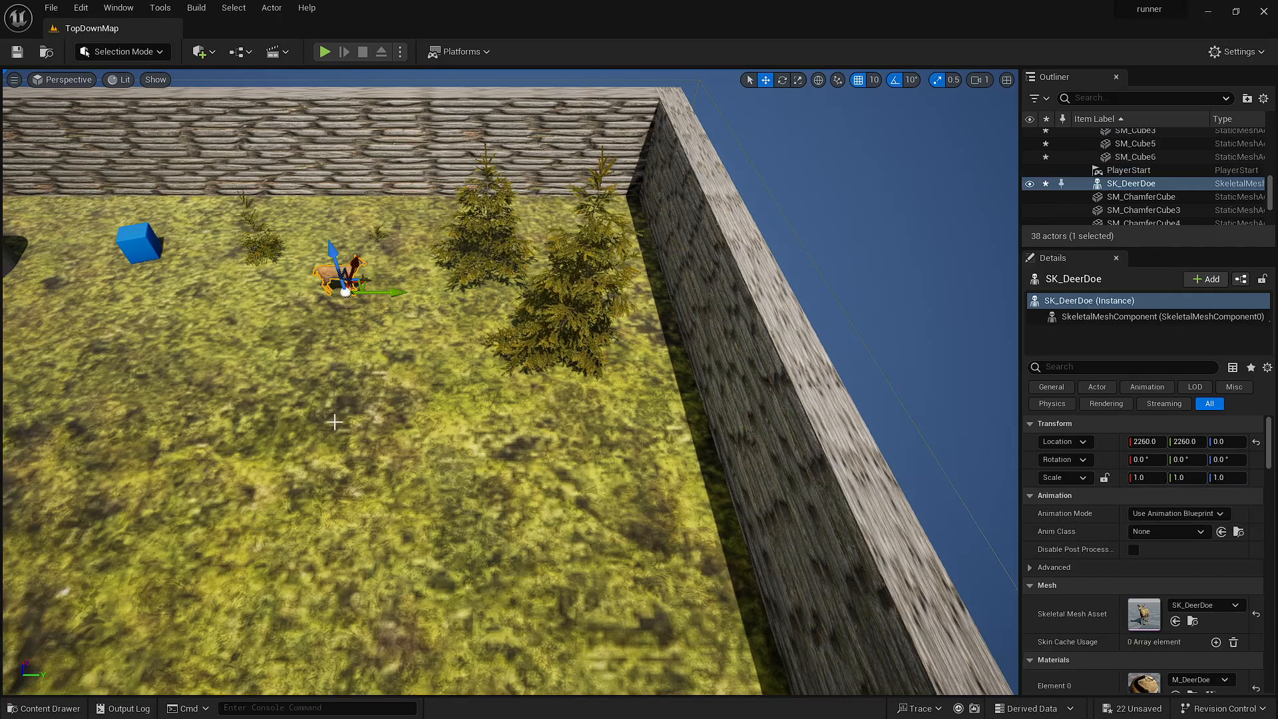
click(77, 710)
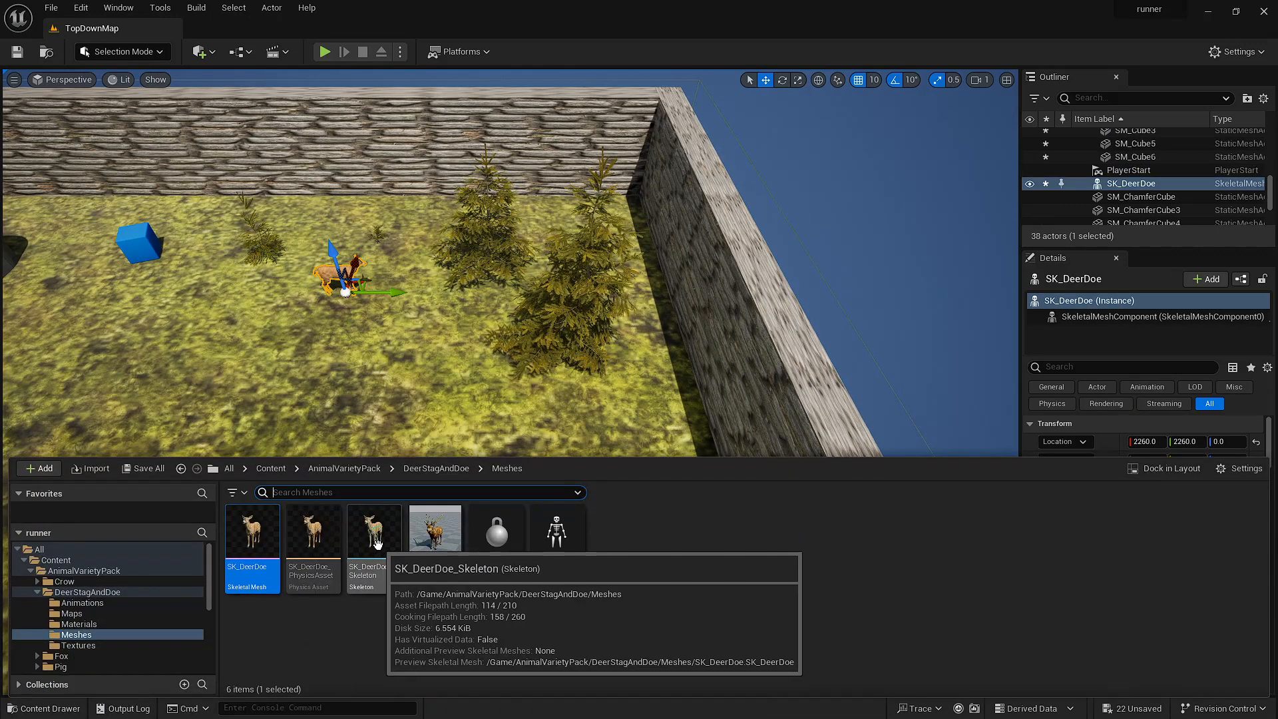
drag(429, 540, 432, 350)
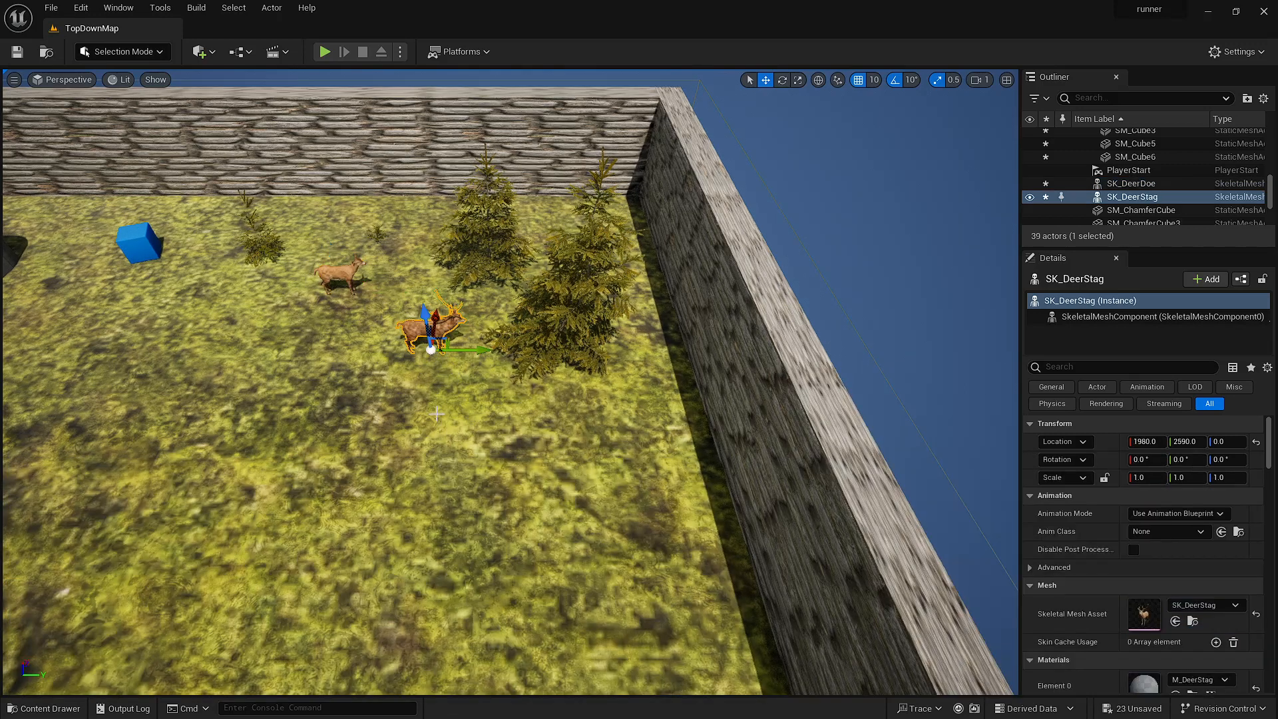
- Place SK_DeerDoe_PhysicsAsset at about X 1940, Y 2190 and rotate it about 7.2° in Y and 118.8° in Z
click(60, 708)
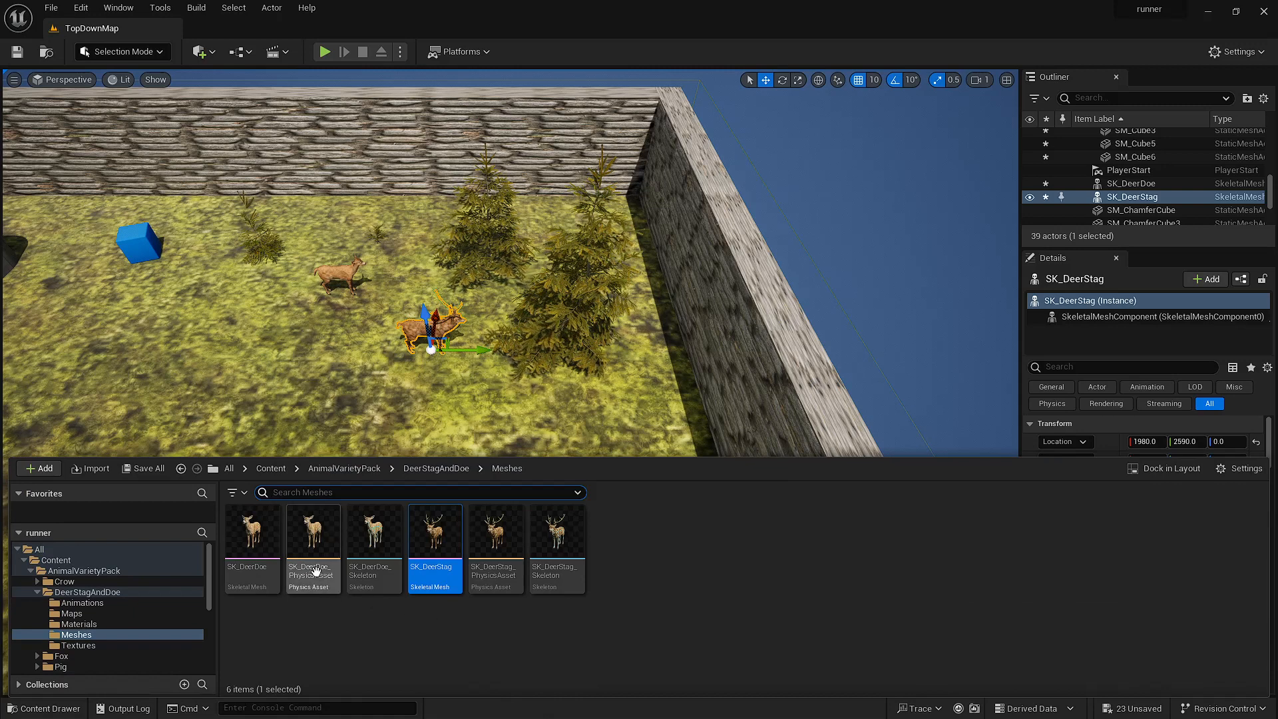
click(314, 542)
drag(313, 542, 302, 358)
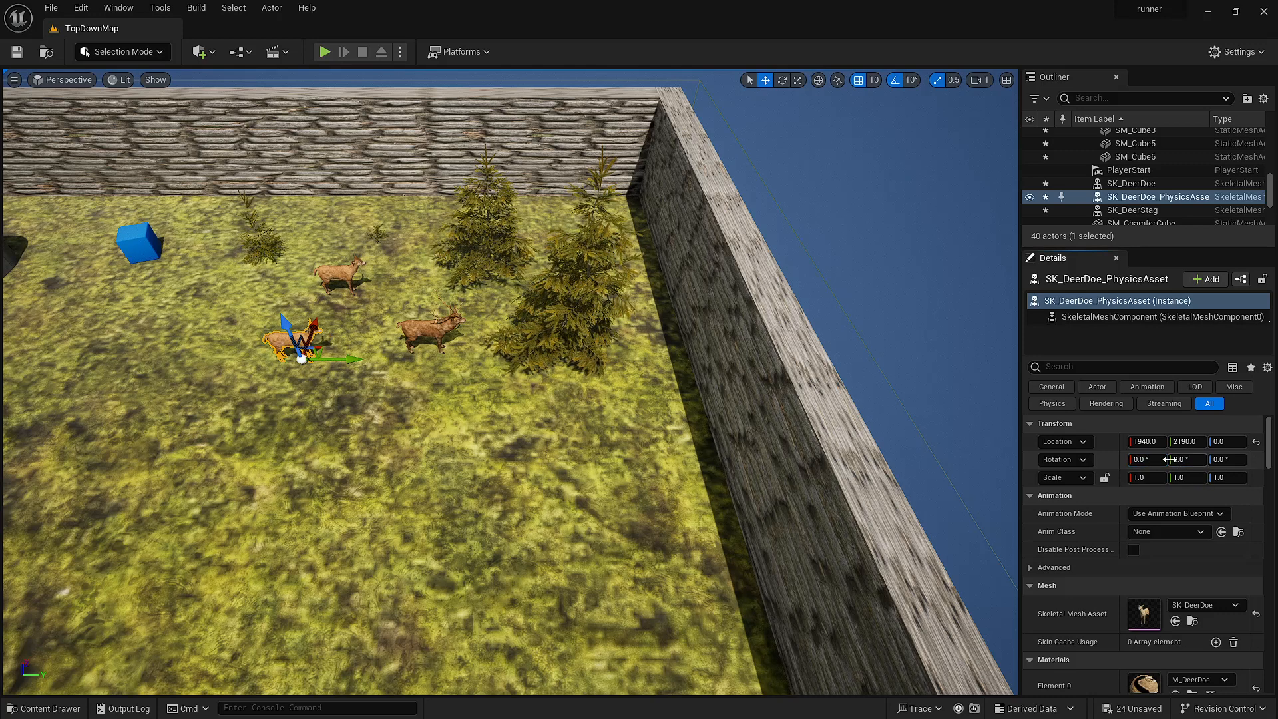
drag(1170, 459, 1197, 459)
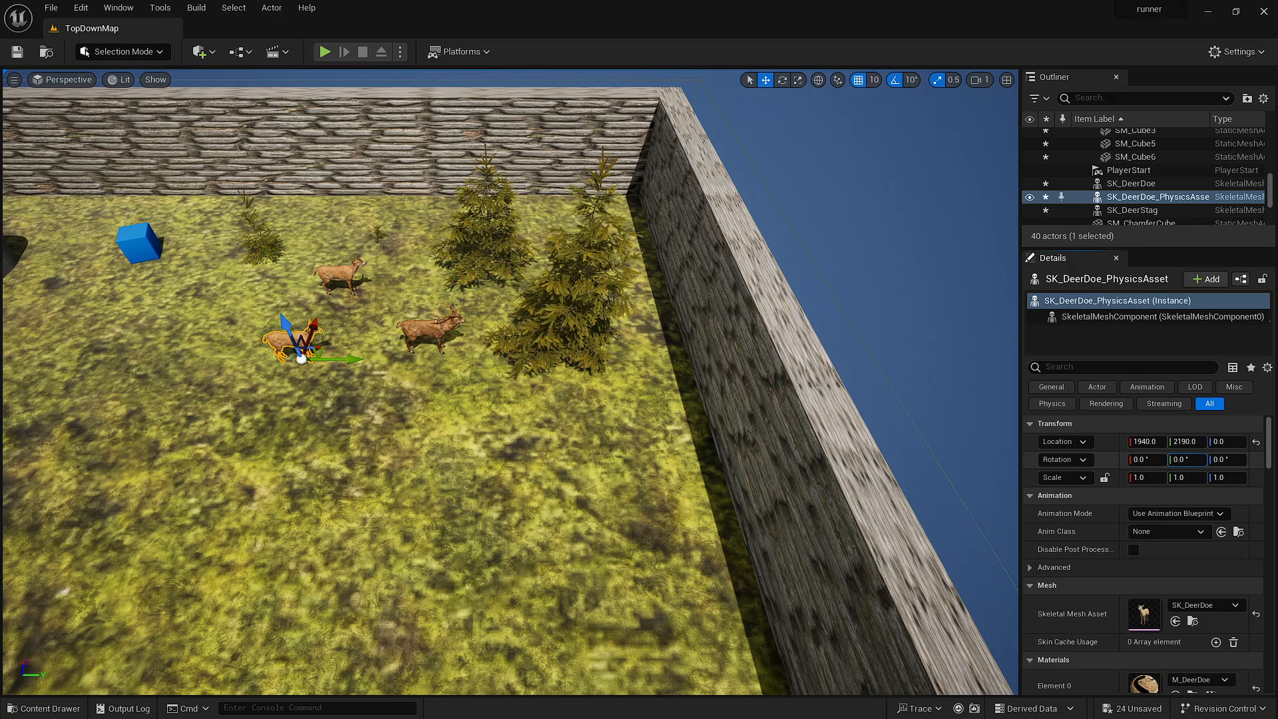
drag(1212, 459, 1265, 459)
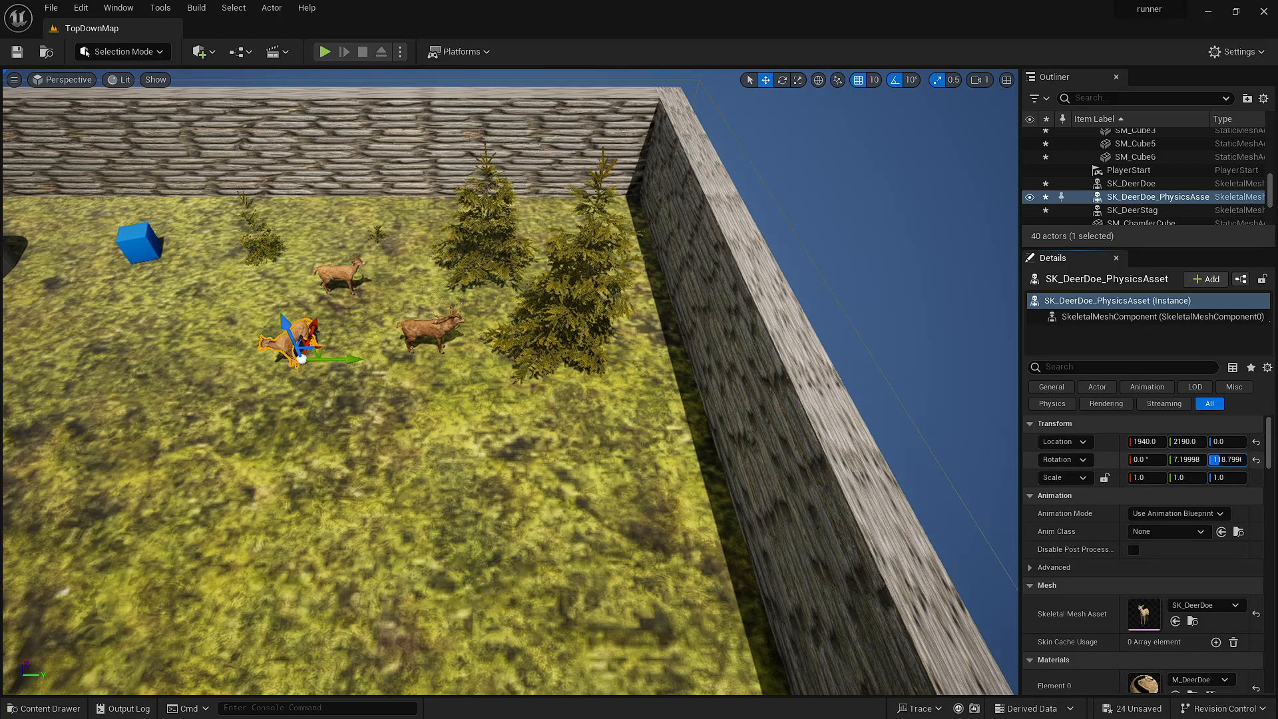
- Open the AnimalVarietyPack/DeerStagAndDoe/Animations folder in the project content
click(45, 708)
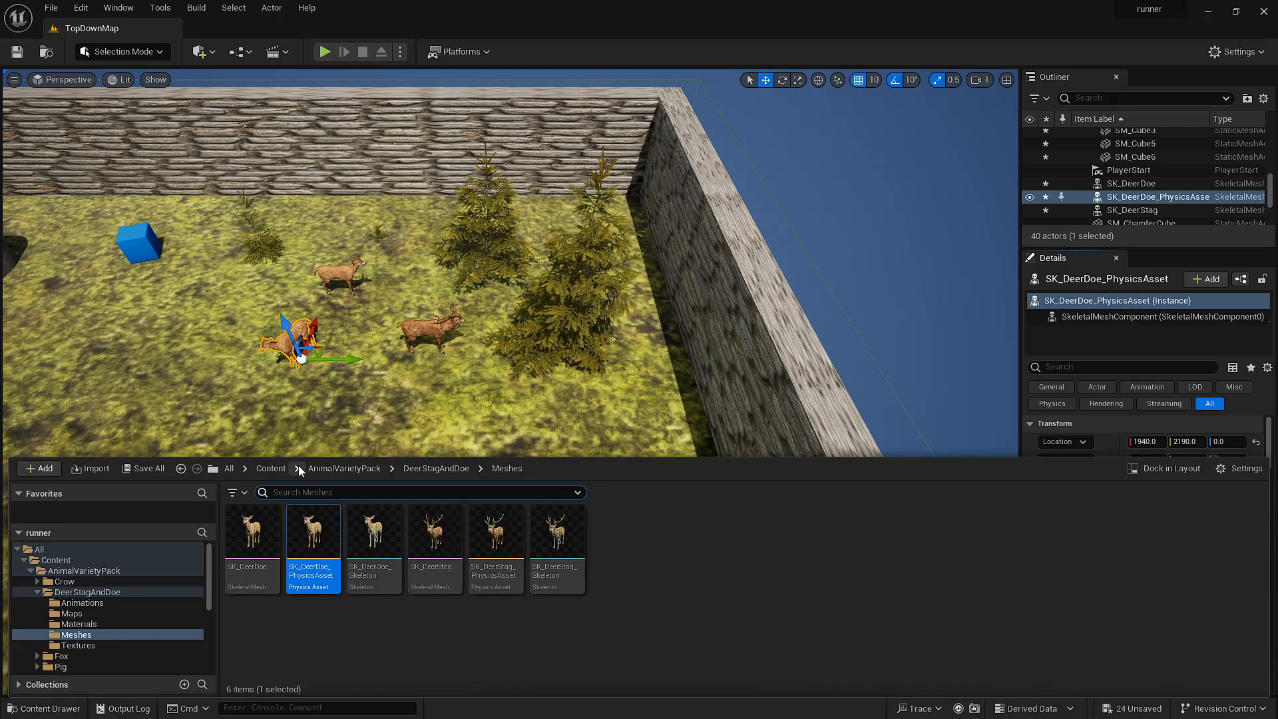
click(271, 468)
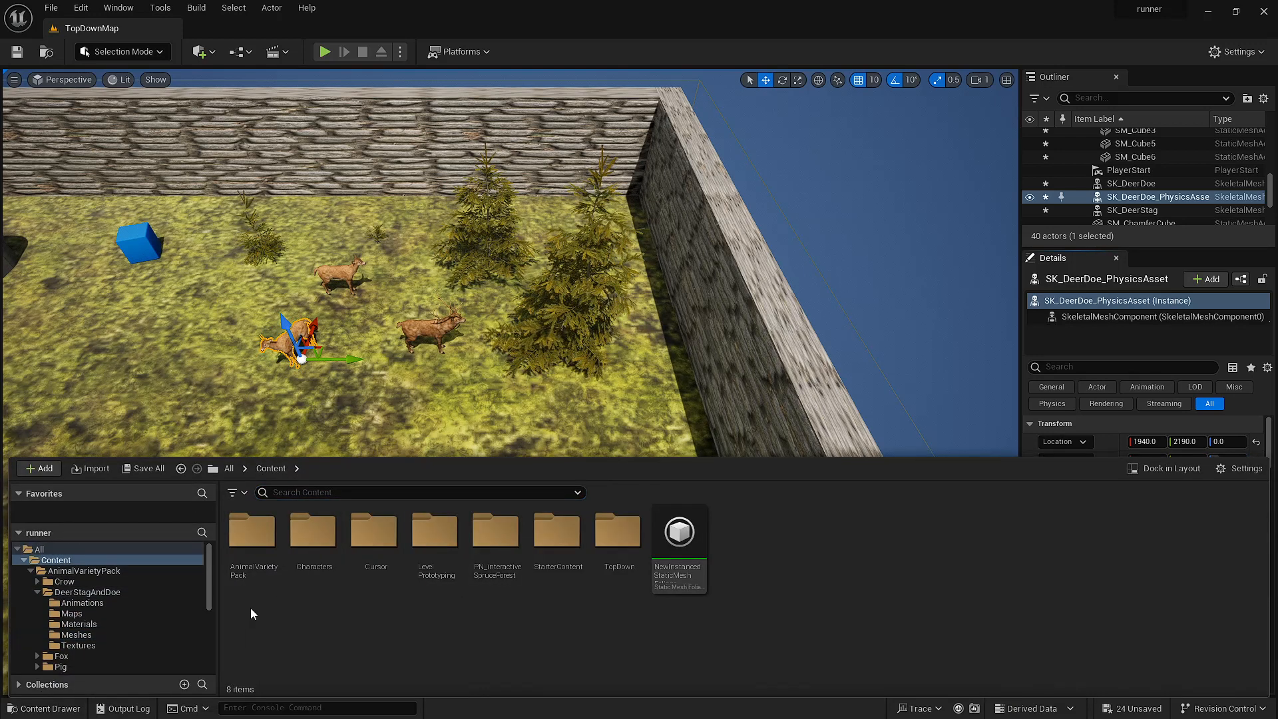
double_click(252, 530)
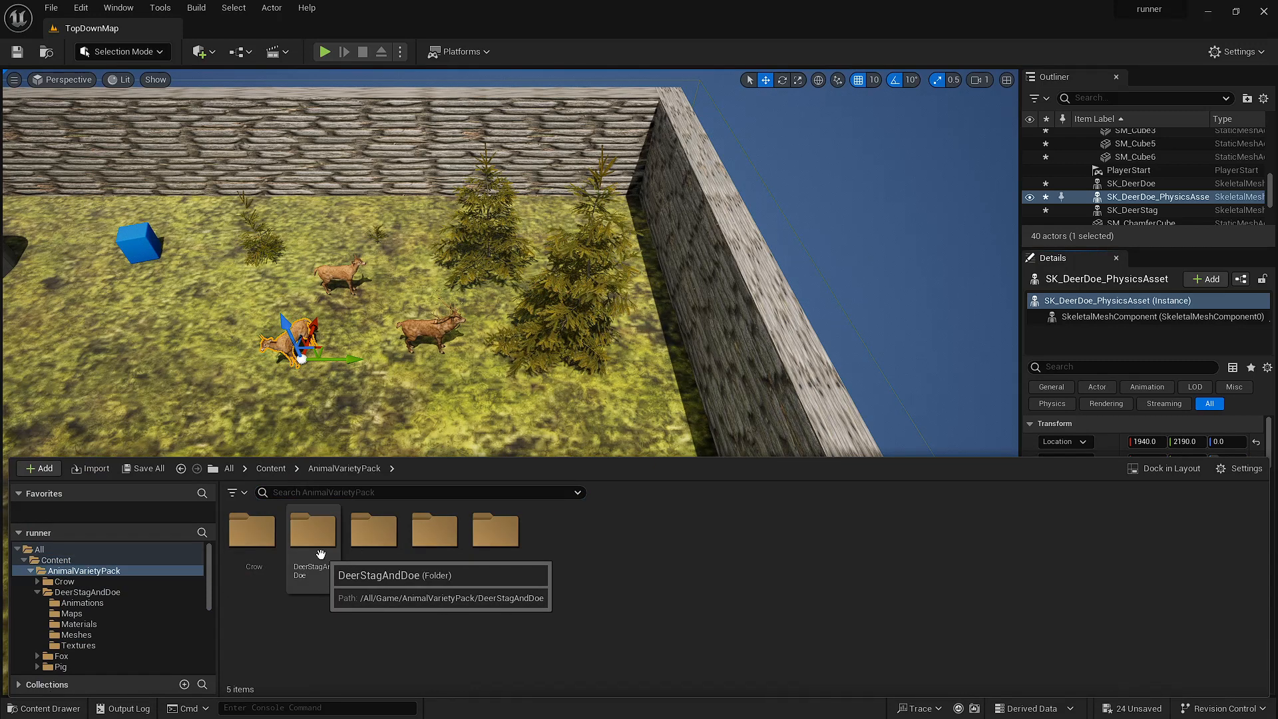
double_click(307, 566)
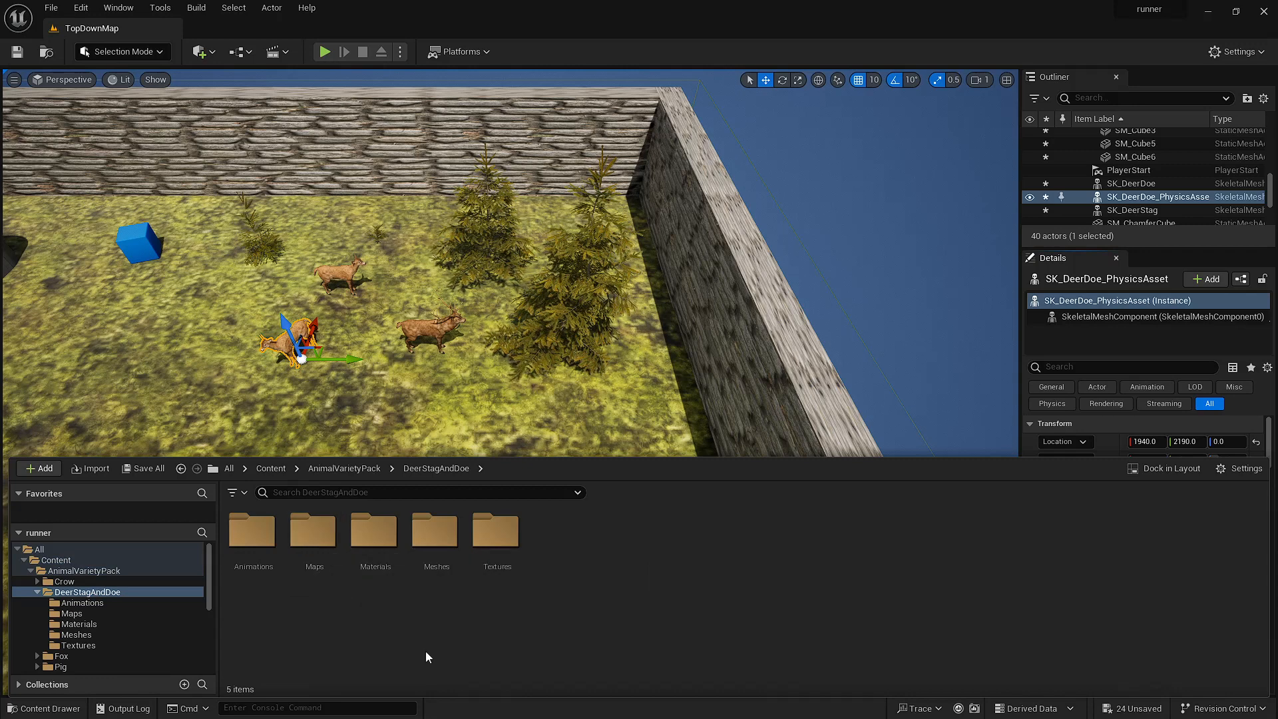
click(255, 550)
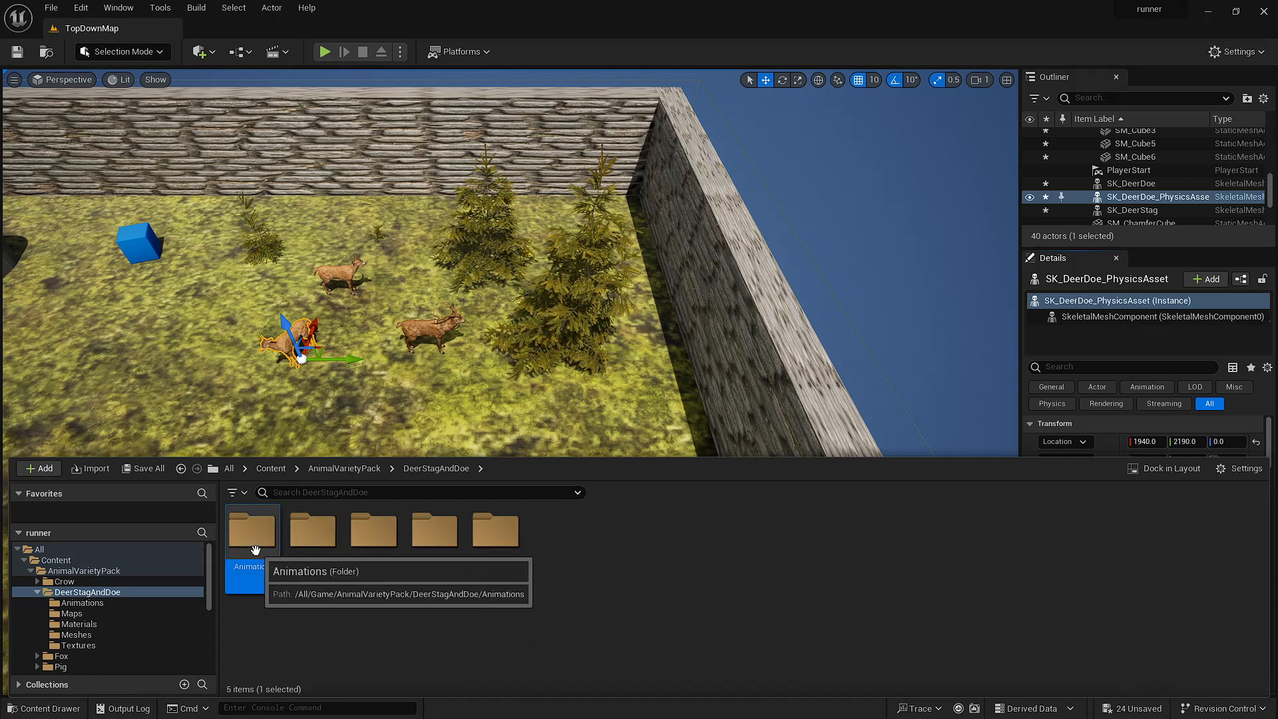
double_click(255, 550)
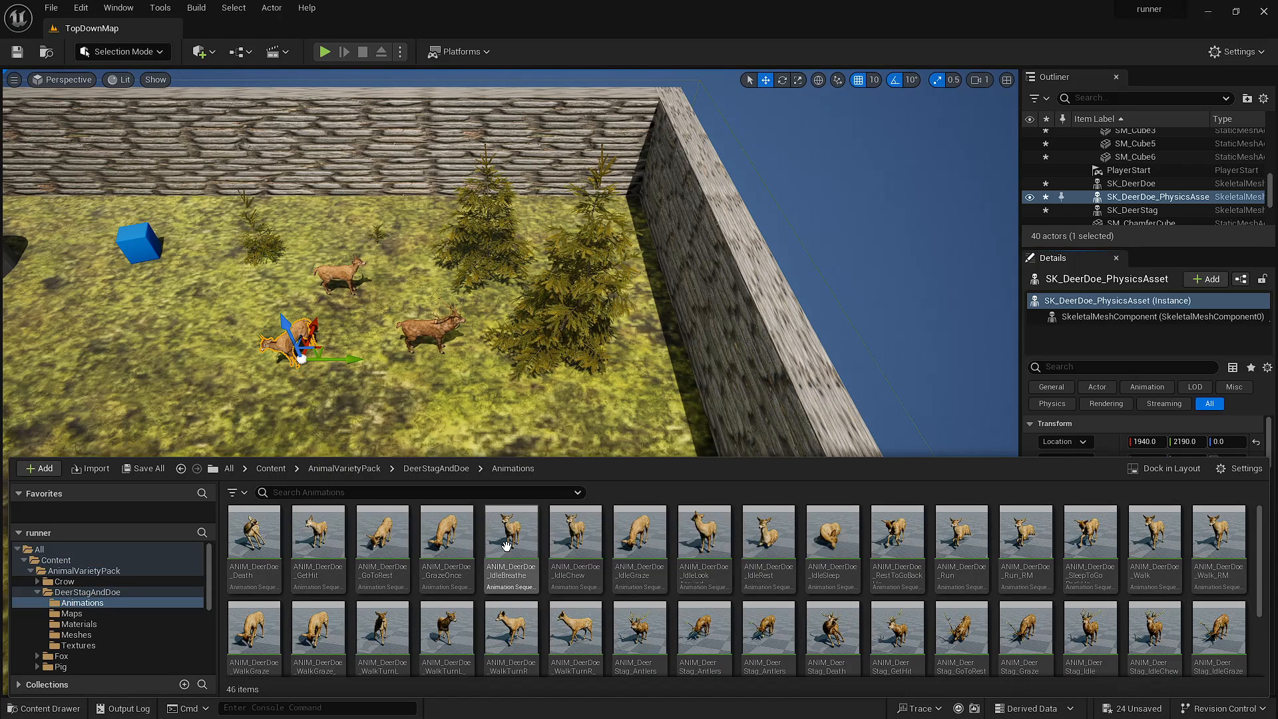
- Place ANIM_DeerDoe_GrazeOnce at about X 1780, Y 2600 on the moss floor and rotate it about 187.2° in Z
mouse_move(506, 545)
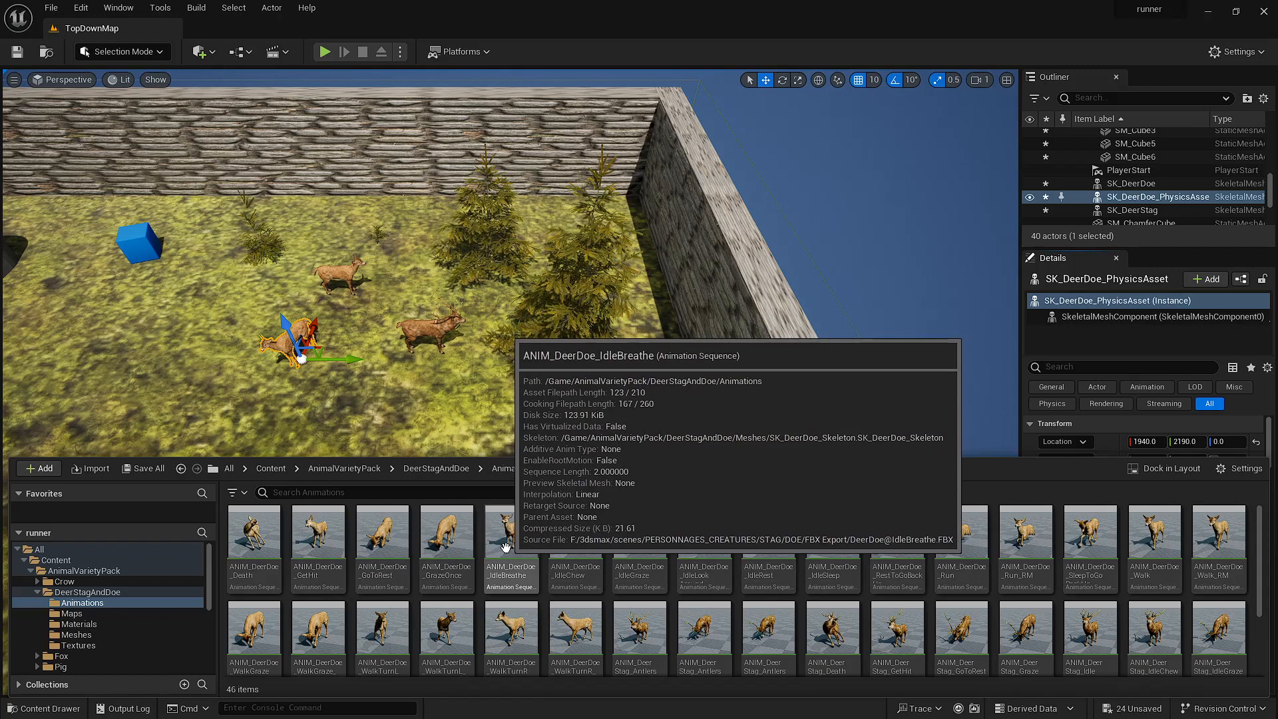
mouse_move(566, 525)
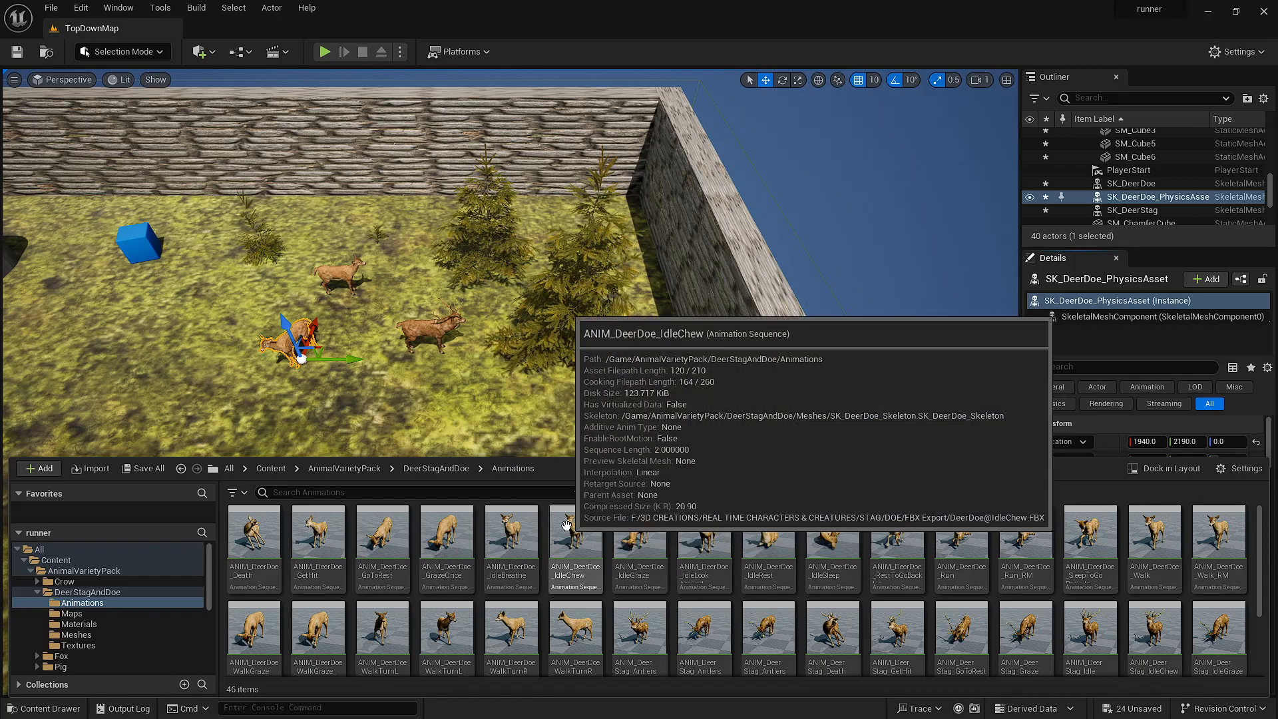
click(446, 536)
drag(446, 536, 428, 399)
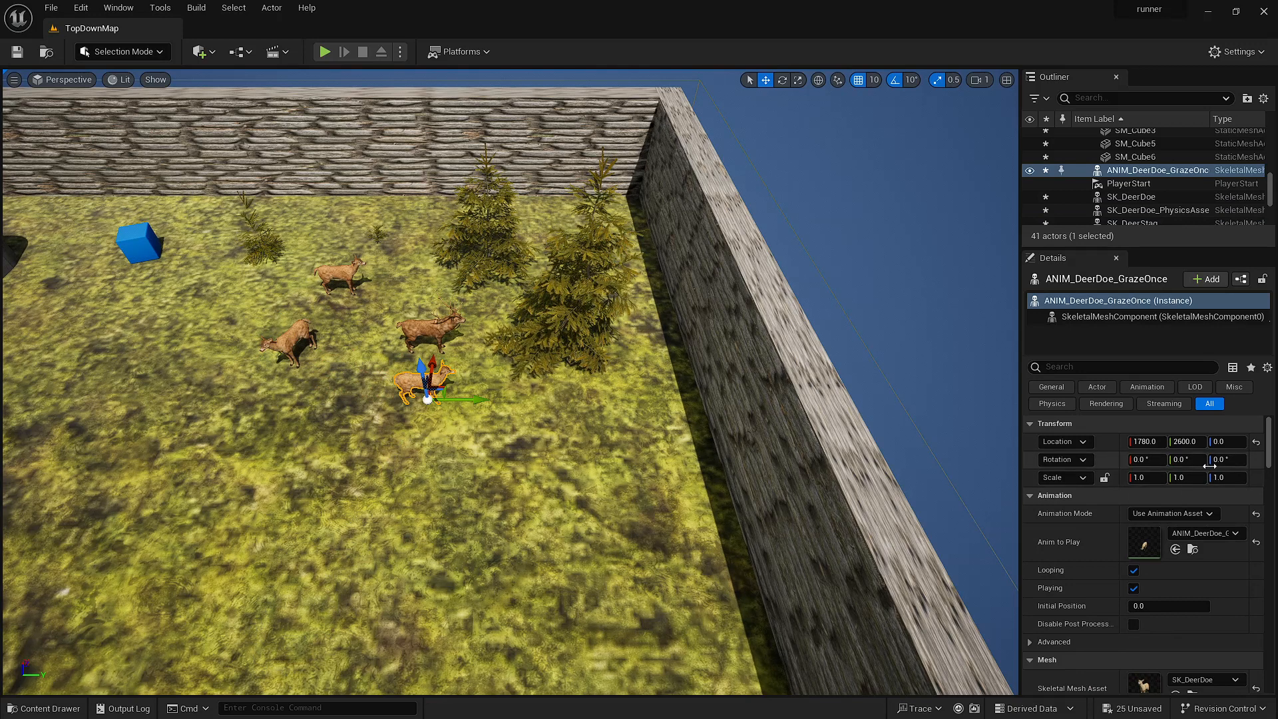
mouse_move(1212, 460)
mouse_down()
mouse_move(1246, 460)
mouse_move(1231, 460)
mouse_up()
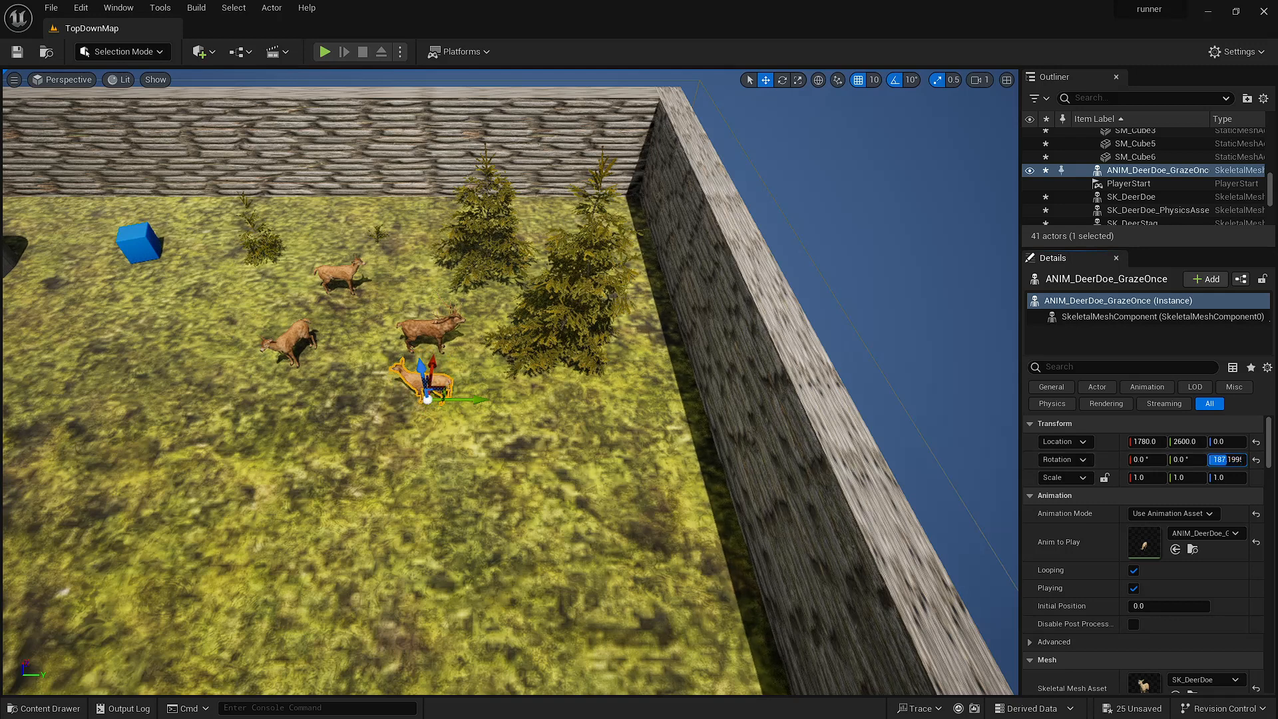
- Play-test the level, run the character over to the deer, and stop the simulation
click(322, 55)
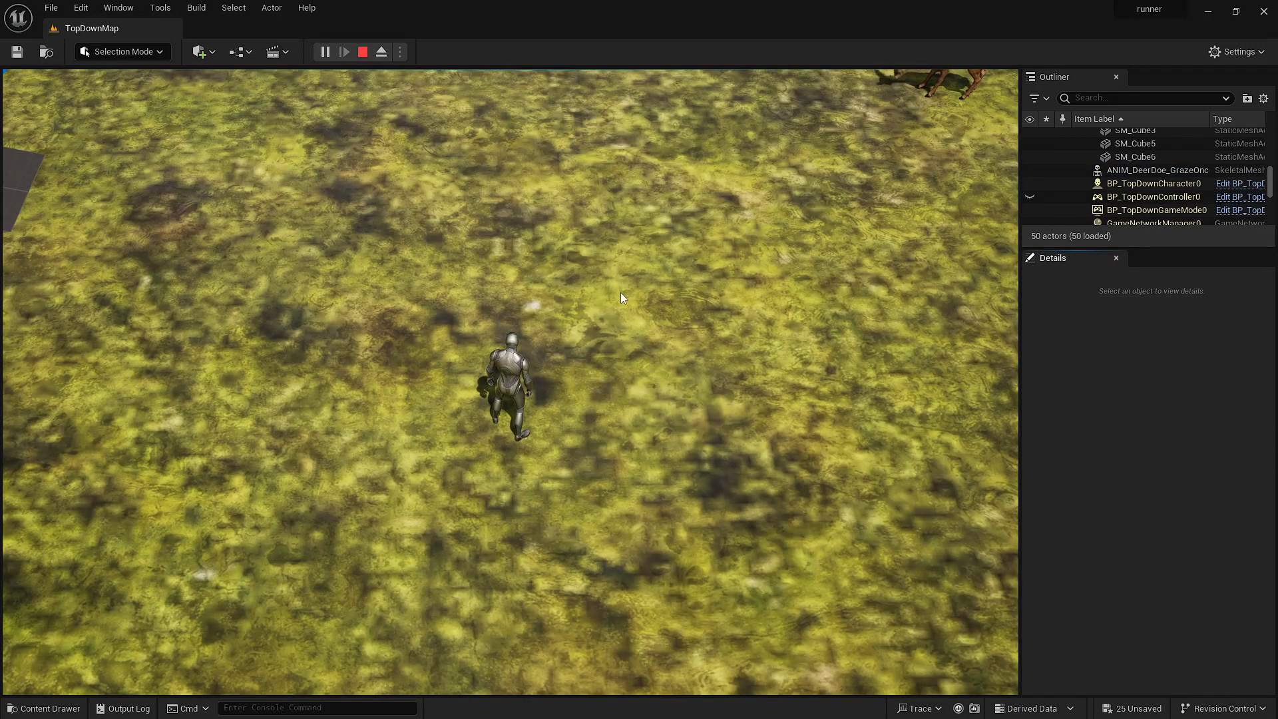
click(633, 279)
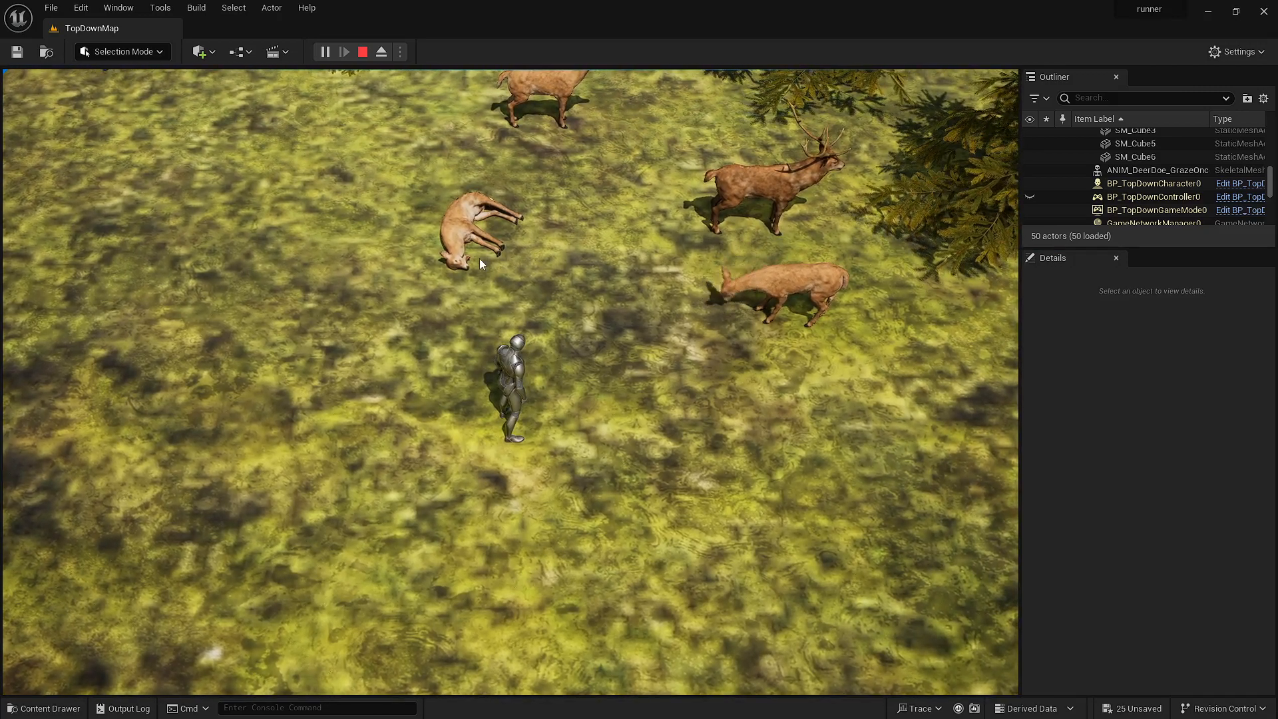
click(480, 261)
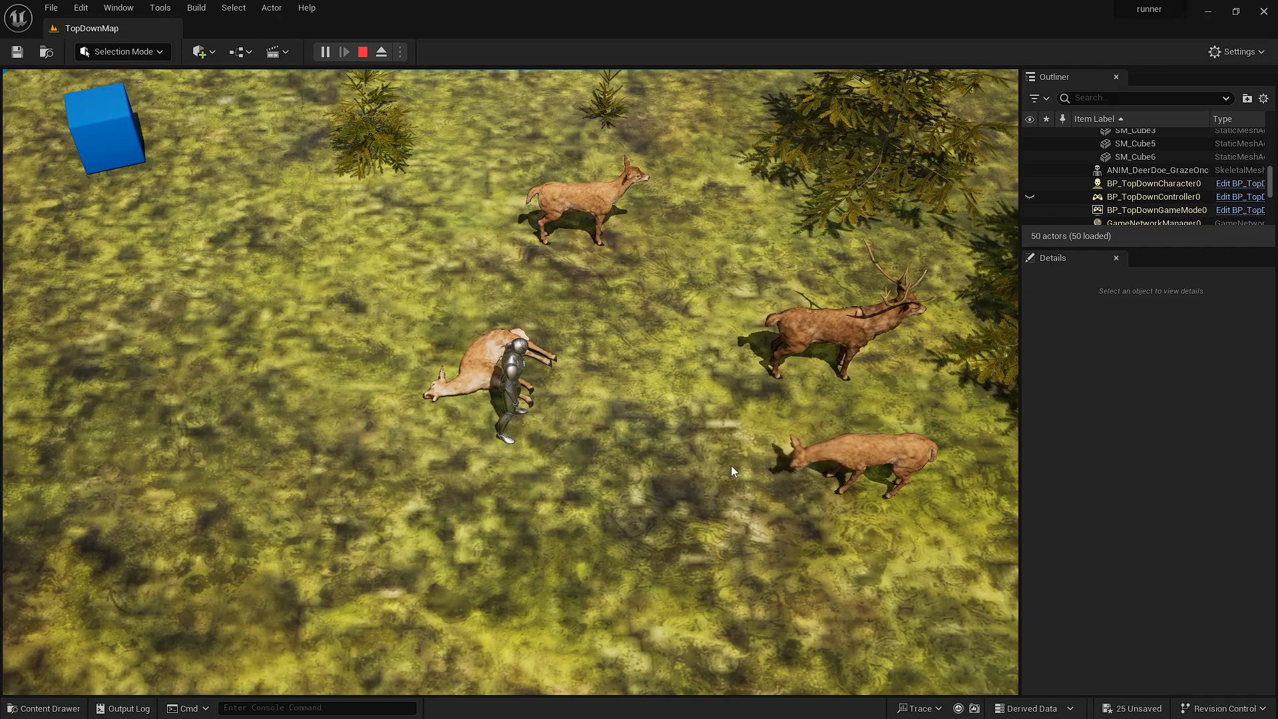
key(Escape)
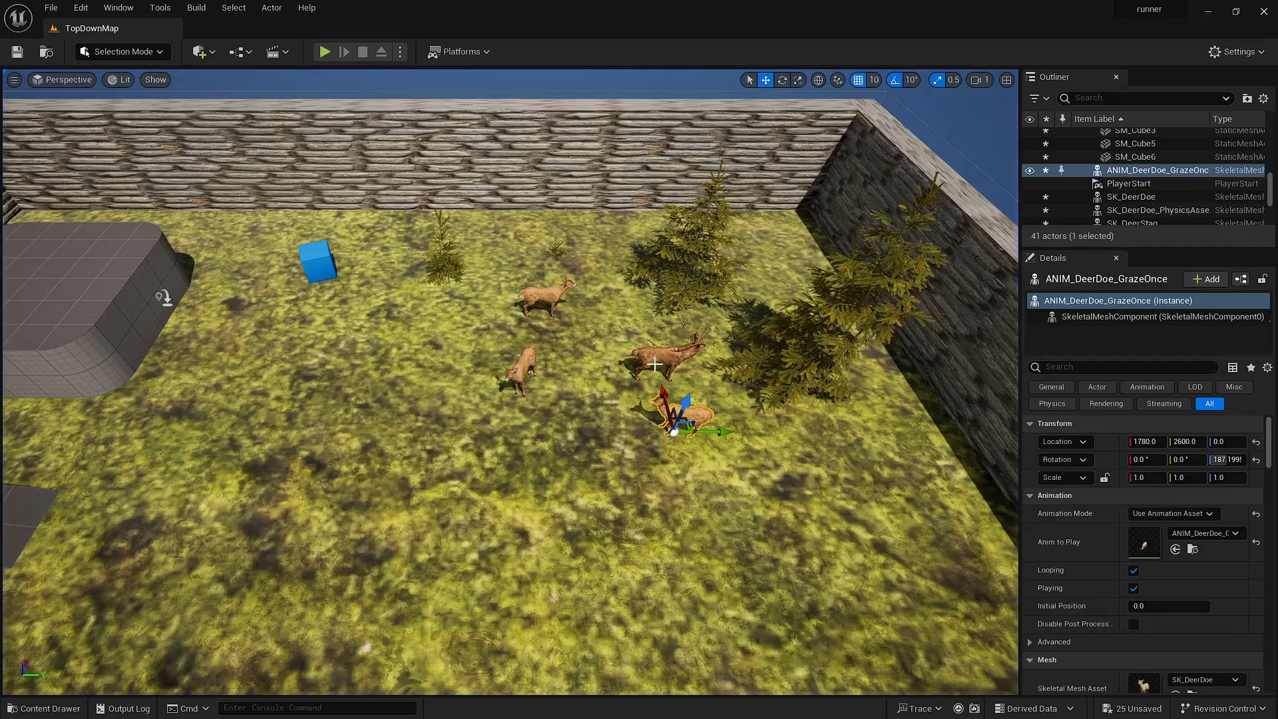
- Delete the unanimated SK_DeerStag and SK_DeerDoe from the level
key(Delete)
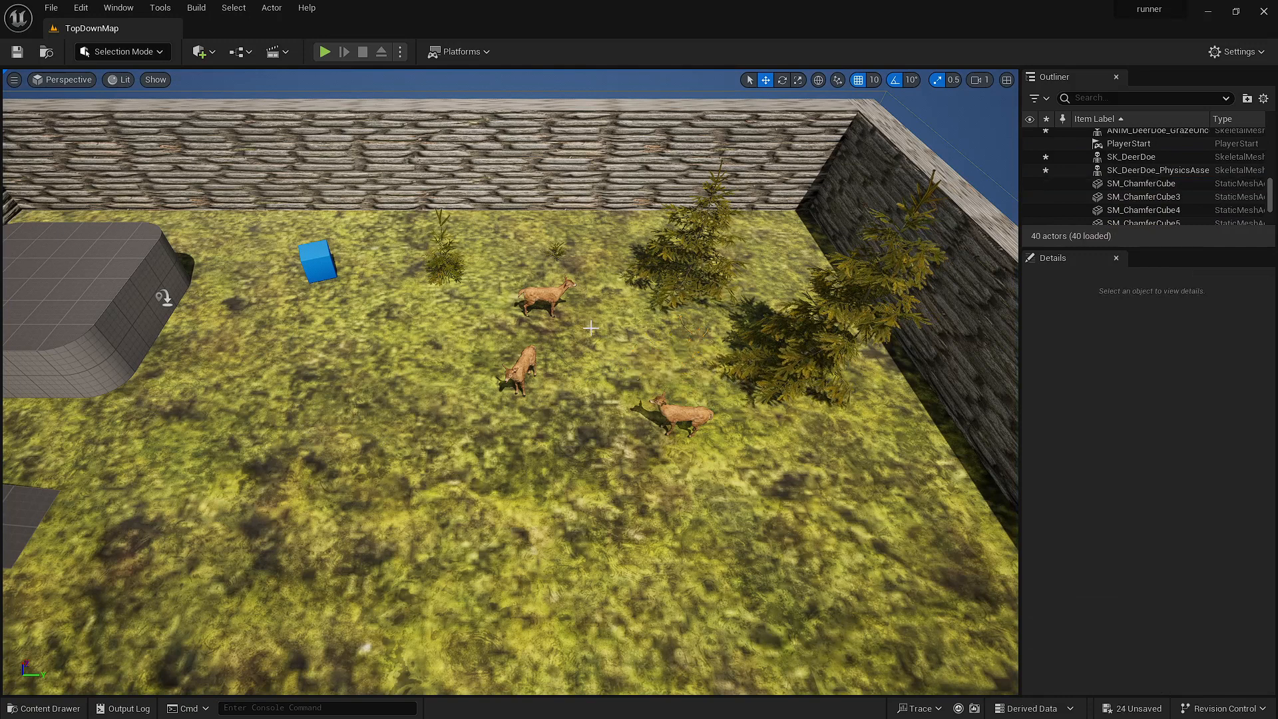
click(541, 296)
key(Delete)
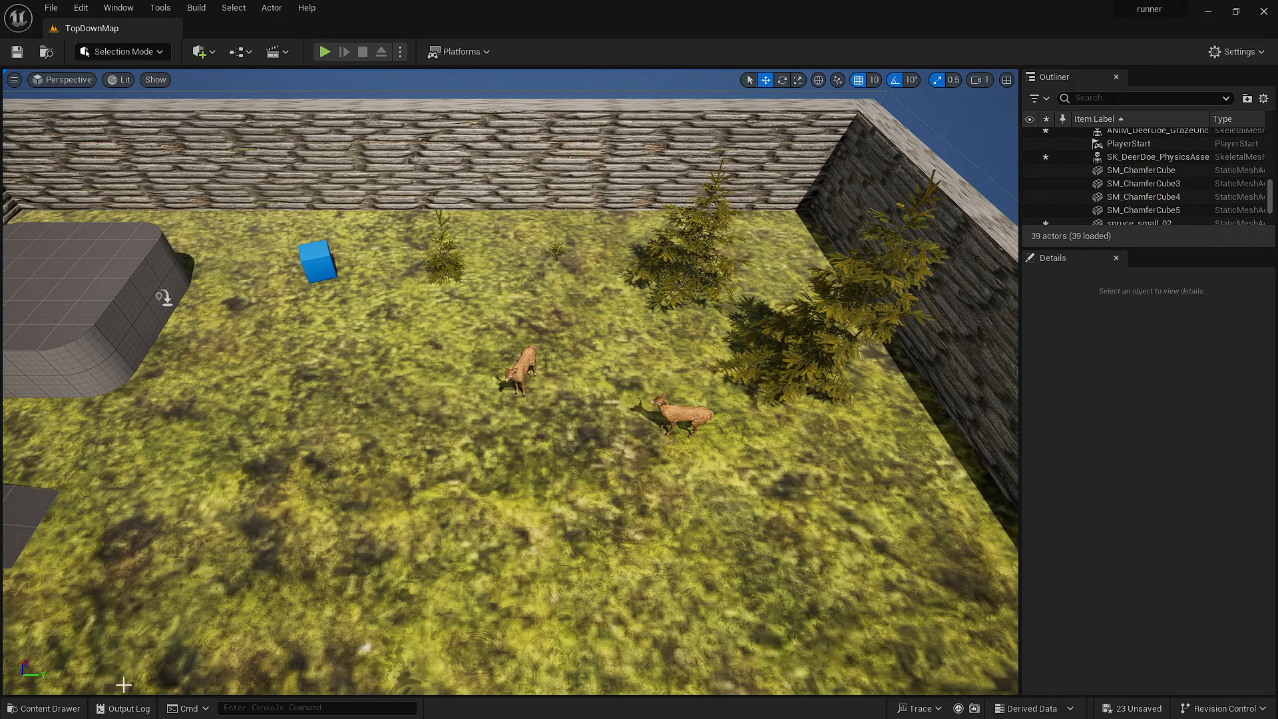
- Place ANIM_DeerDoe_IdleGraze at about X 2130, Y 2460 and rotate it about 46.8° in Z
click(57, 709)
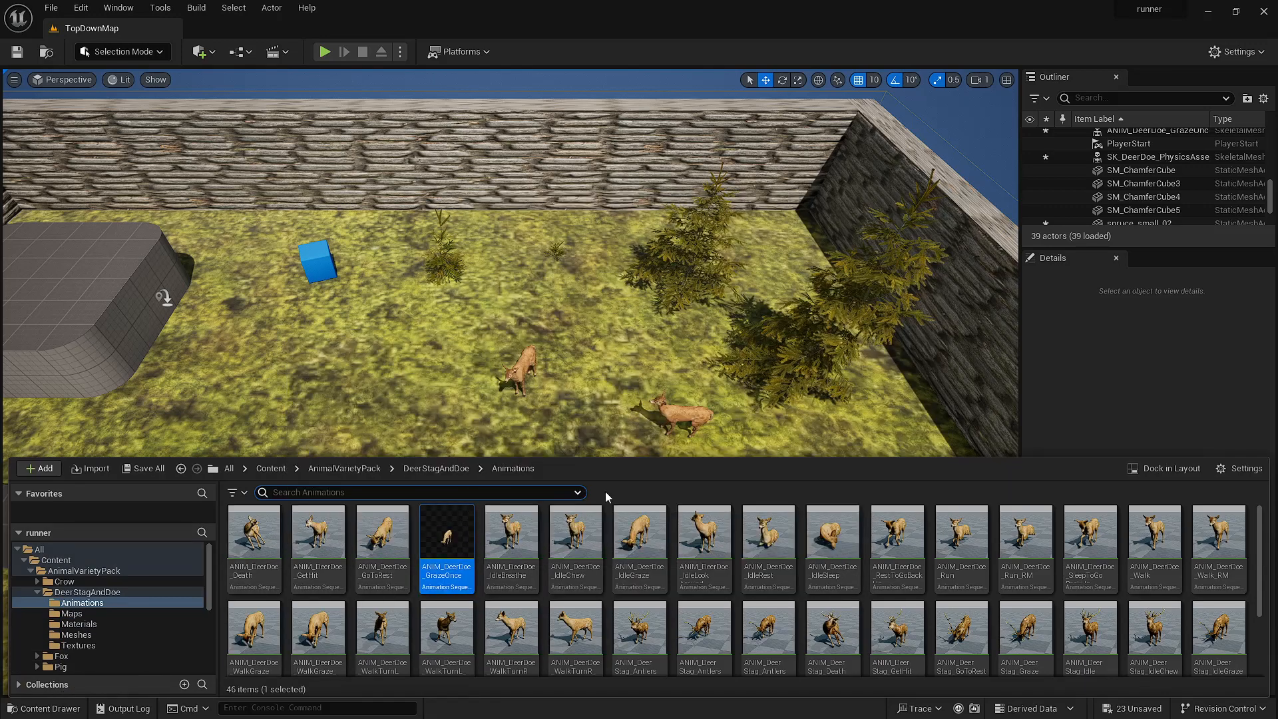
drag(637, 542, 609, 341)
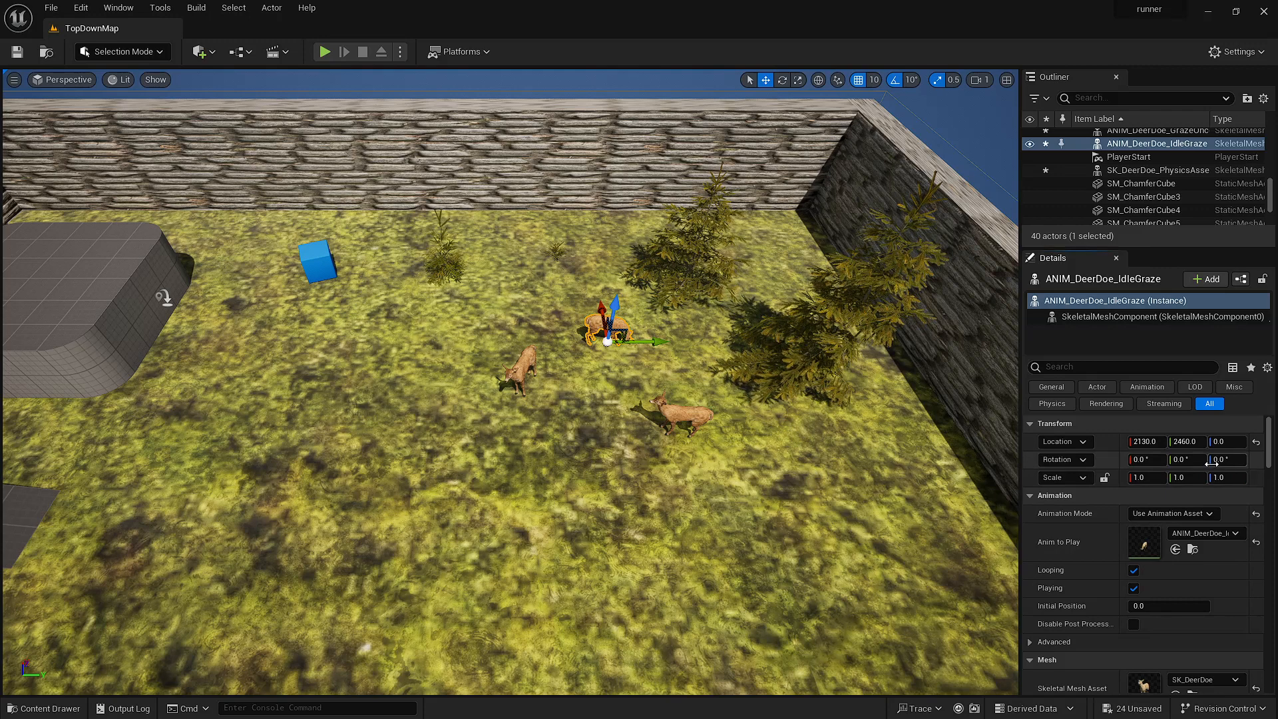
drag(1211, 463, 1220, 463)
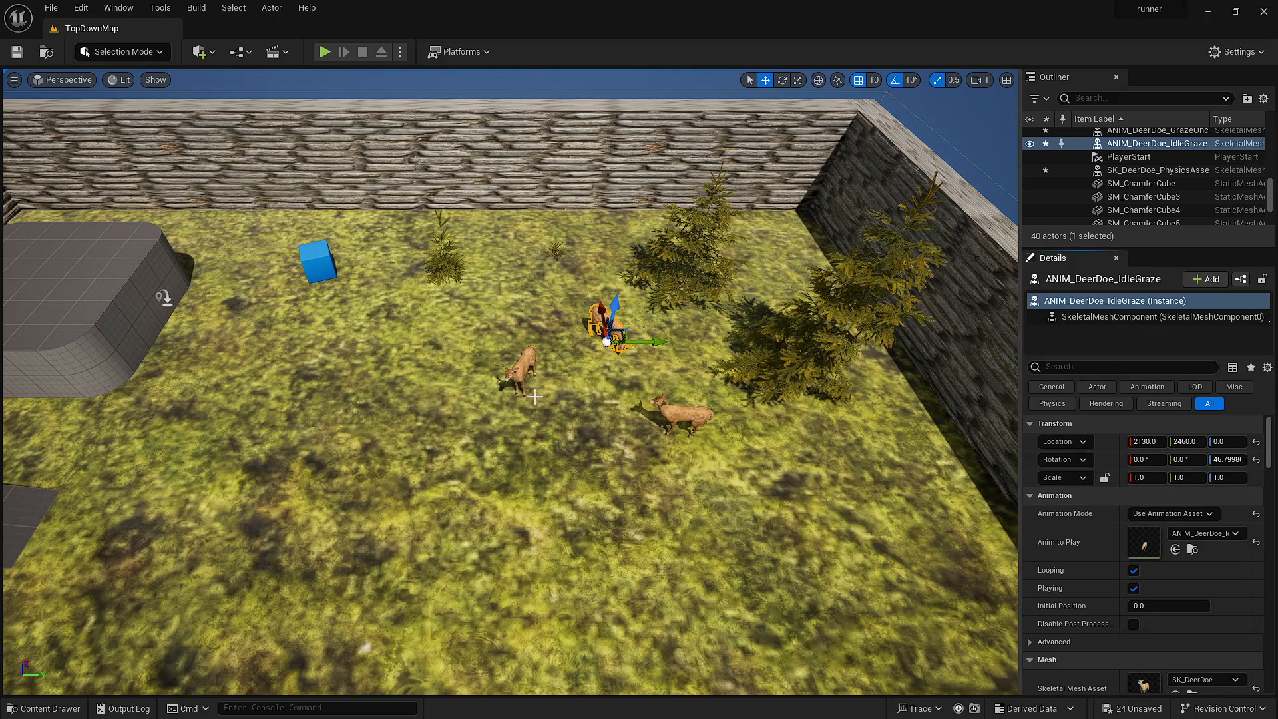
- Delete SK_DeerDoe_PhysicsAsset and place ANIM_DeerDoe_WalkTurnL_RM at about X 1830, Y 2070 instead
click(516, 377)
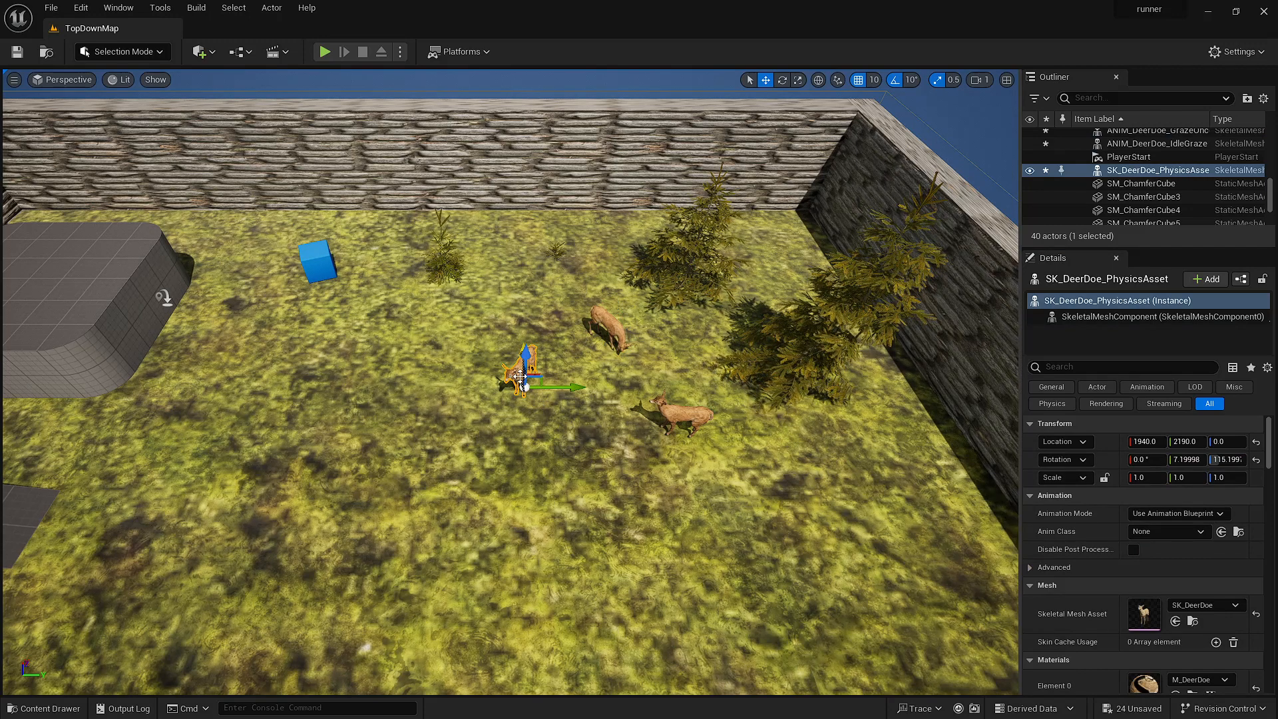
key(Delete)
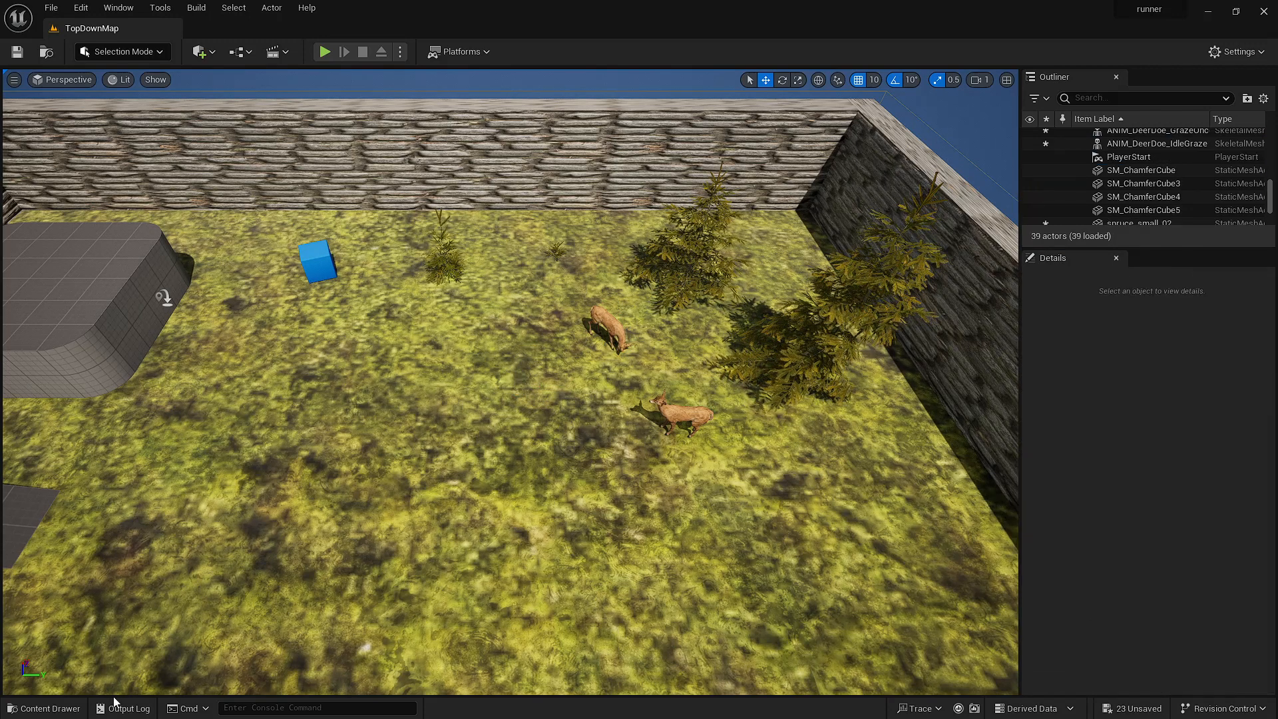
click(44, 708)
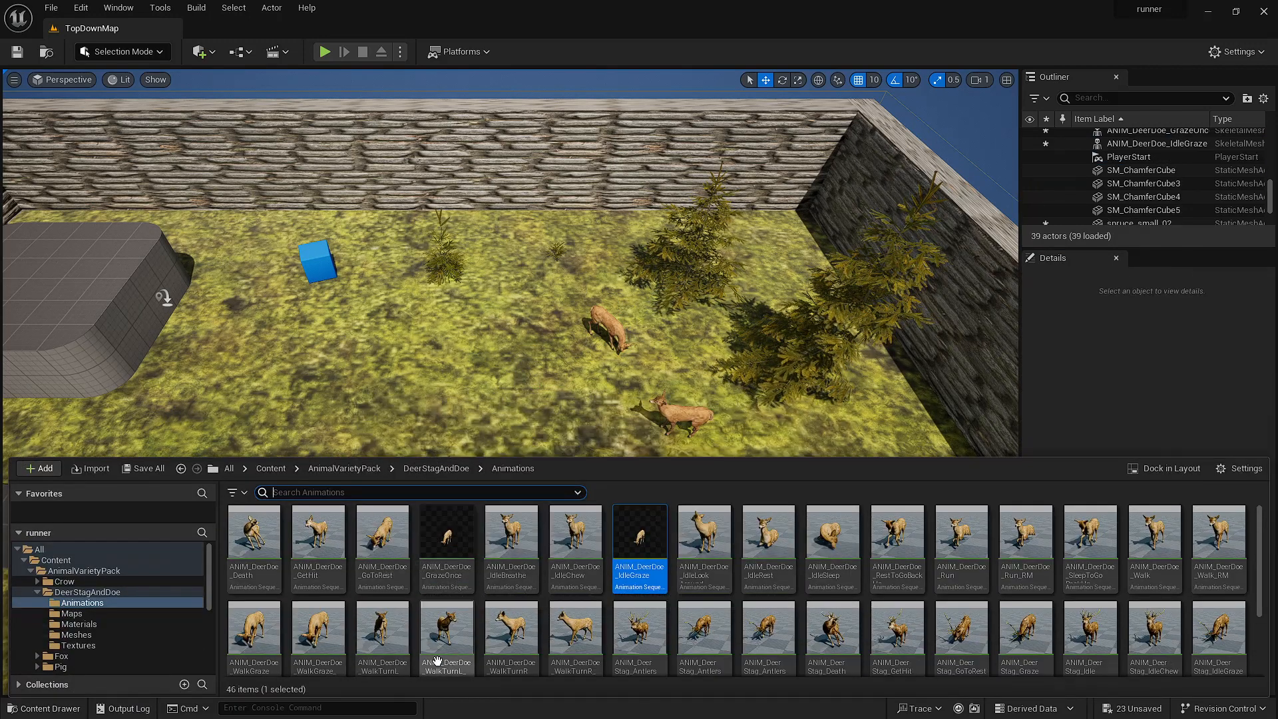
mouse_move(449, 642)
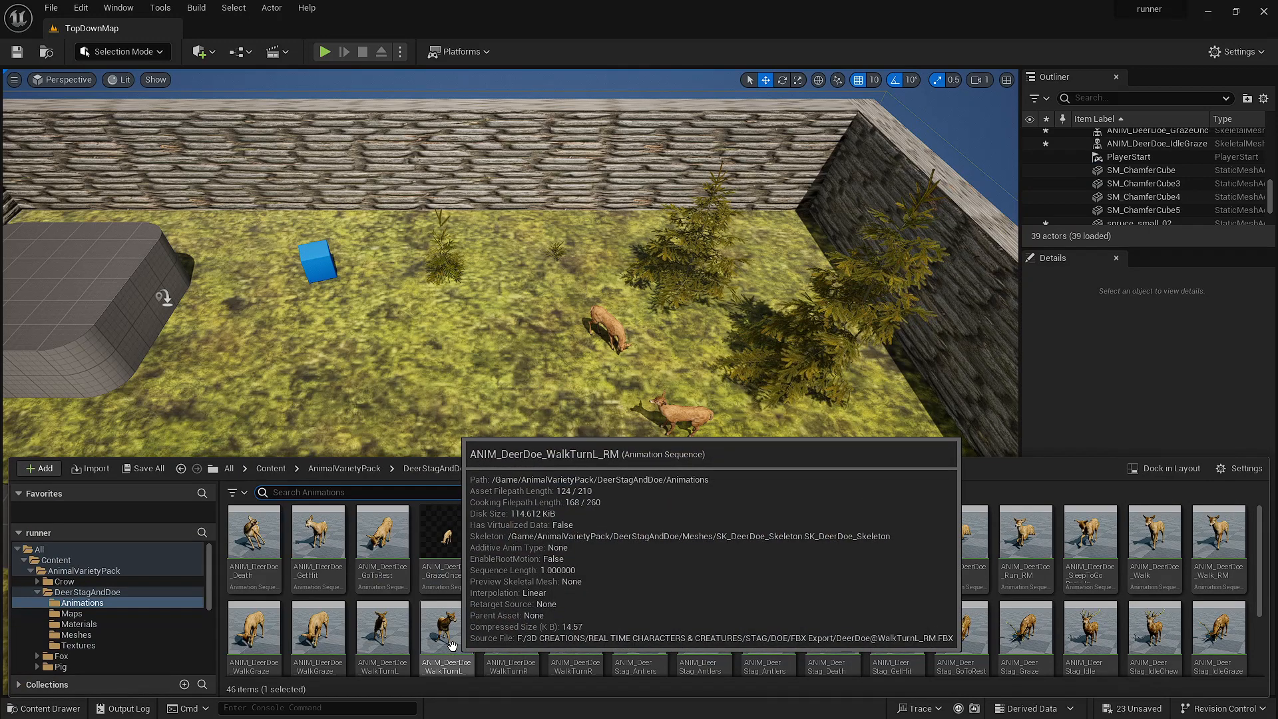
drag(452, 646, 480, 426)
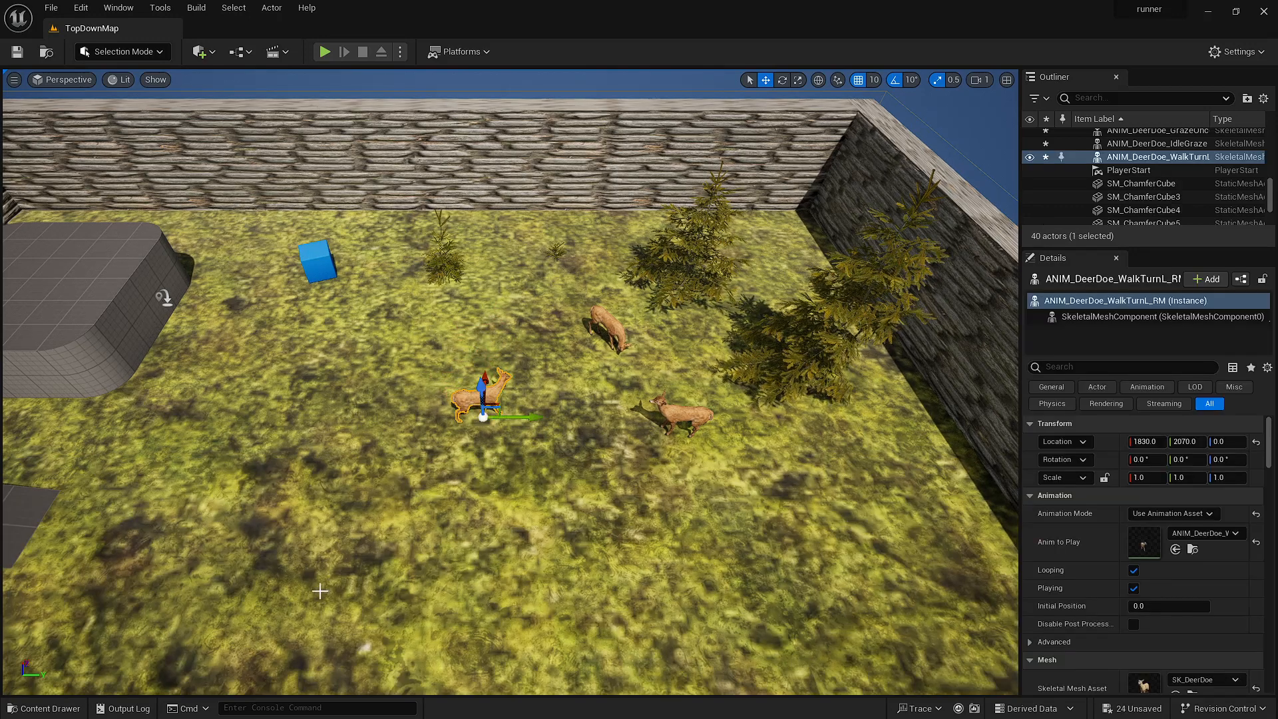
- Place ANIM_DeerStag_IdleGraze beside the spruce trees at about X 2150, Y 2760 and rotate it about 144° in Z
click(50, 711)
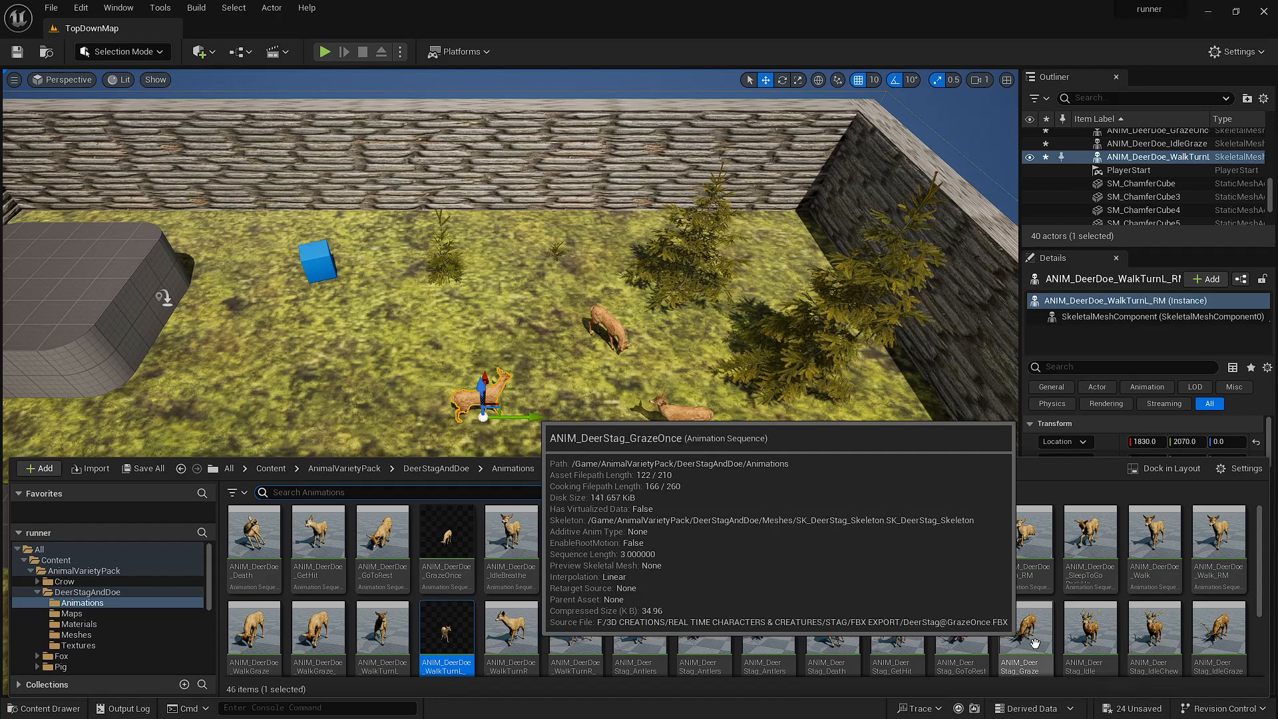
click(1219, 626)
drag(1219, 625, 844, 386)
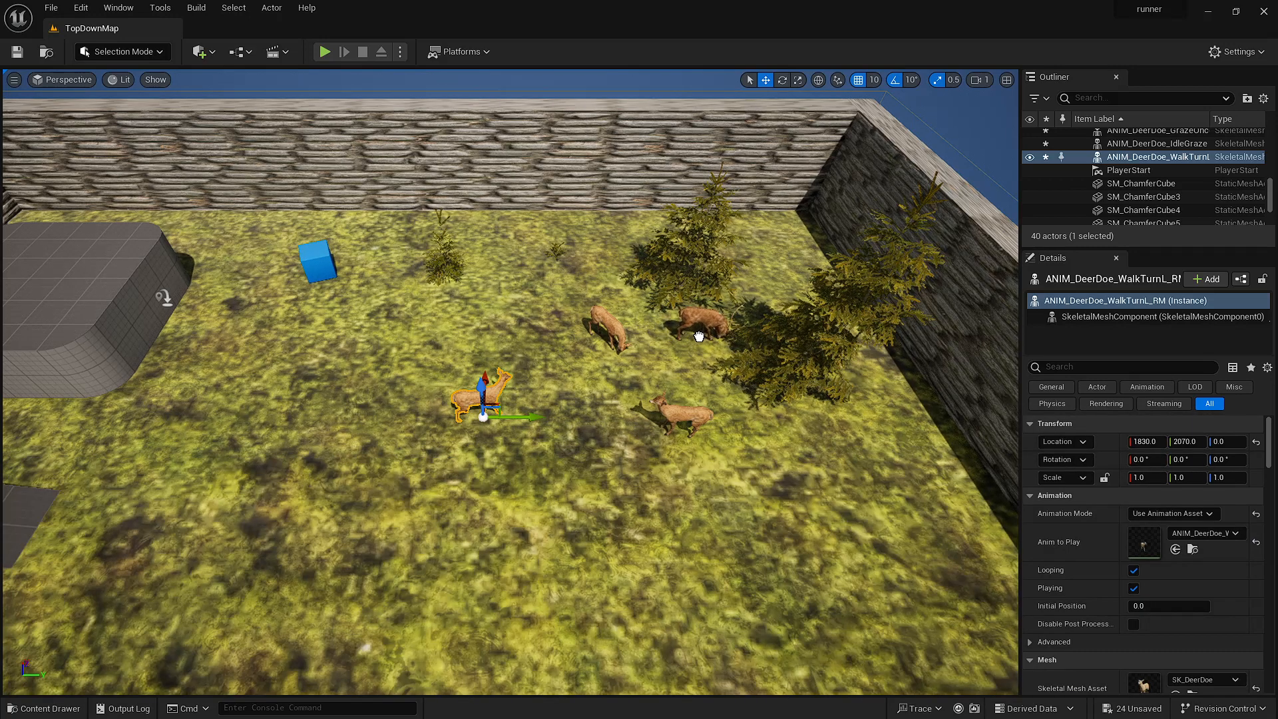
drag(699, 336, 699, 336)
click(1208, 460)
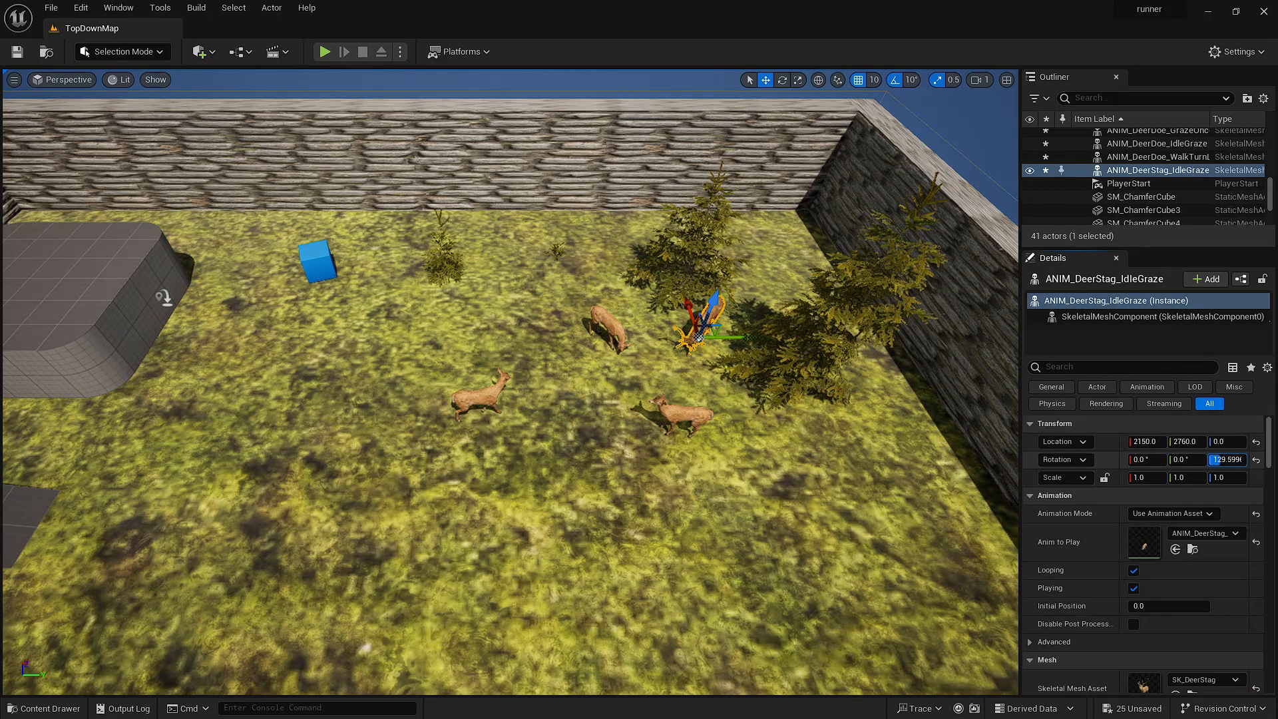
key(Return)
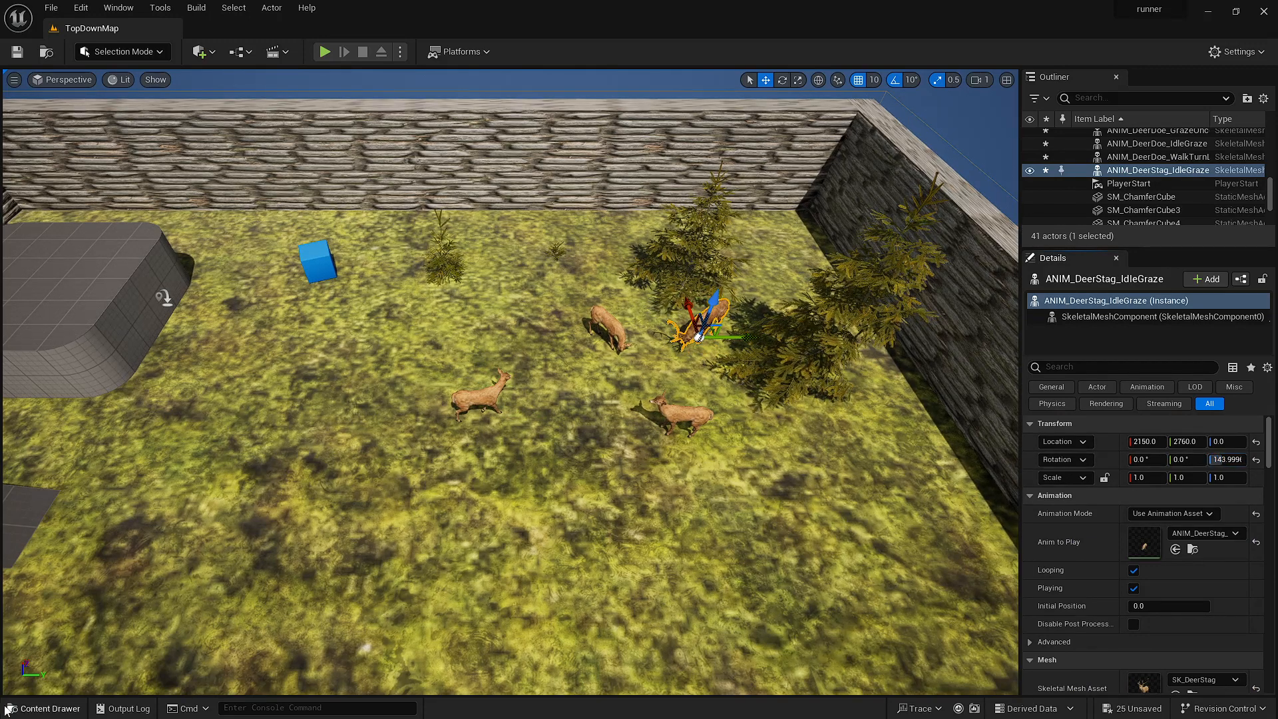
- From AnimalVarietyPack/Crow/Animations, place ANIM_Crow_Fly in the air near the back wall at about X 2440, Y 2200, Z 440
click(33, 710)
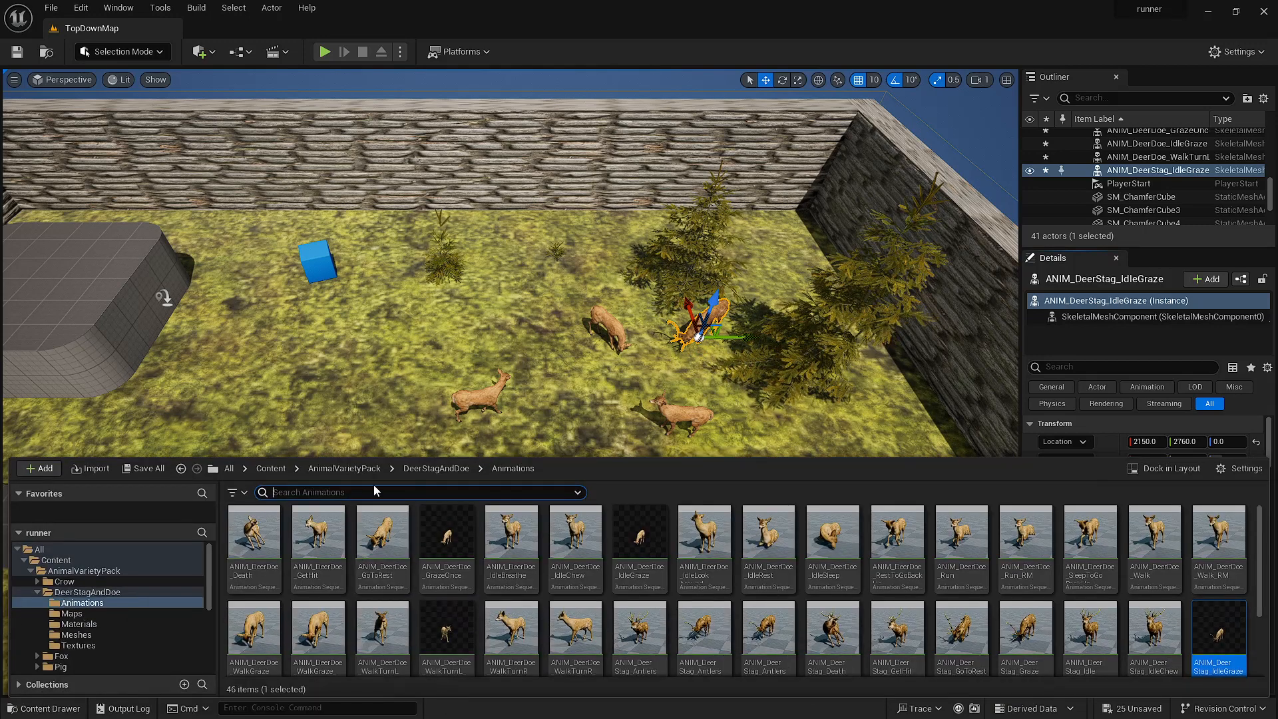
click(354, 469)
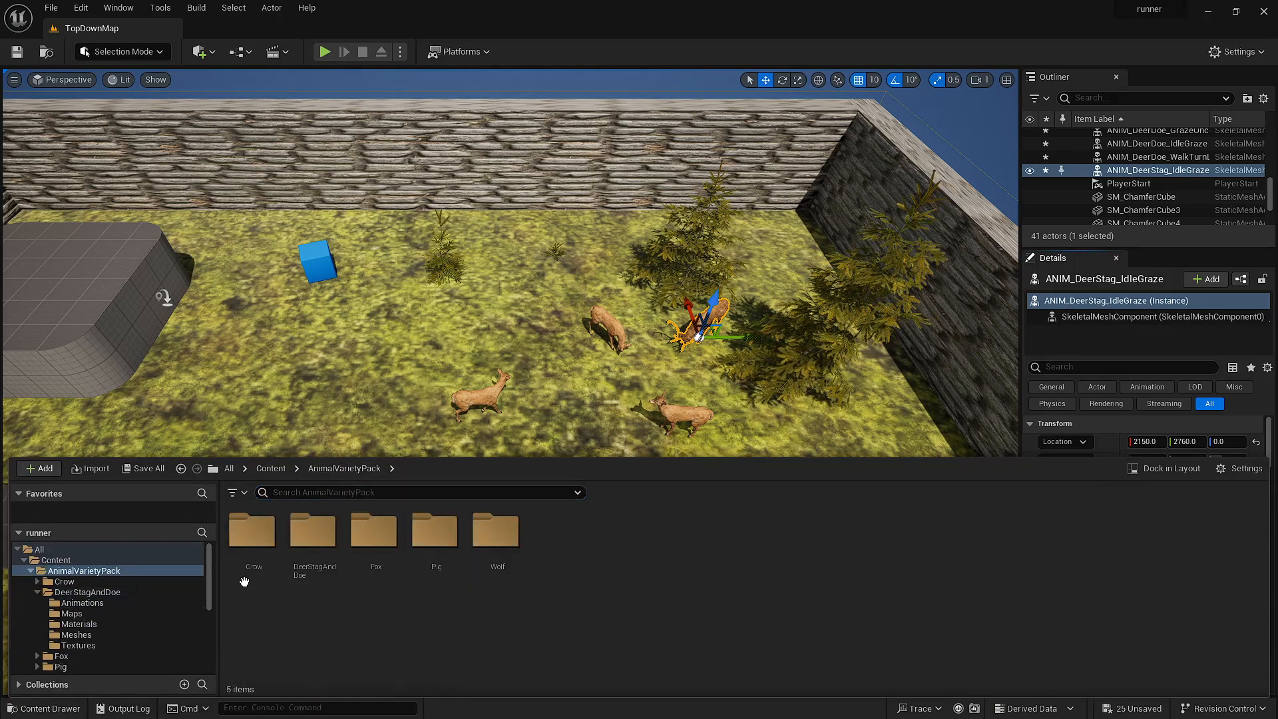
double_click(255, 536)
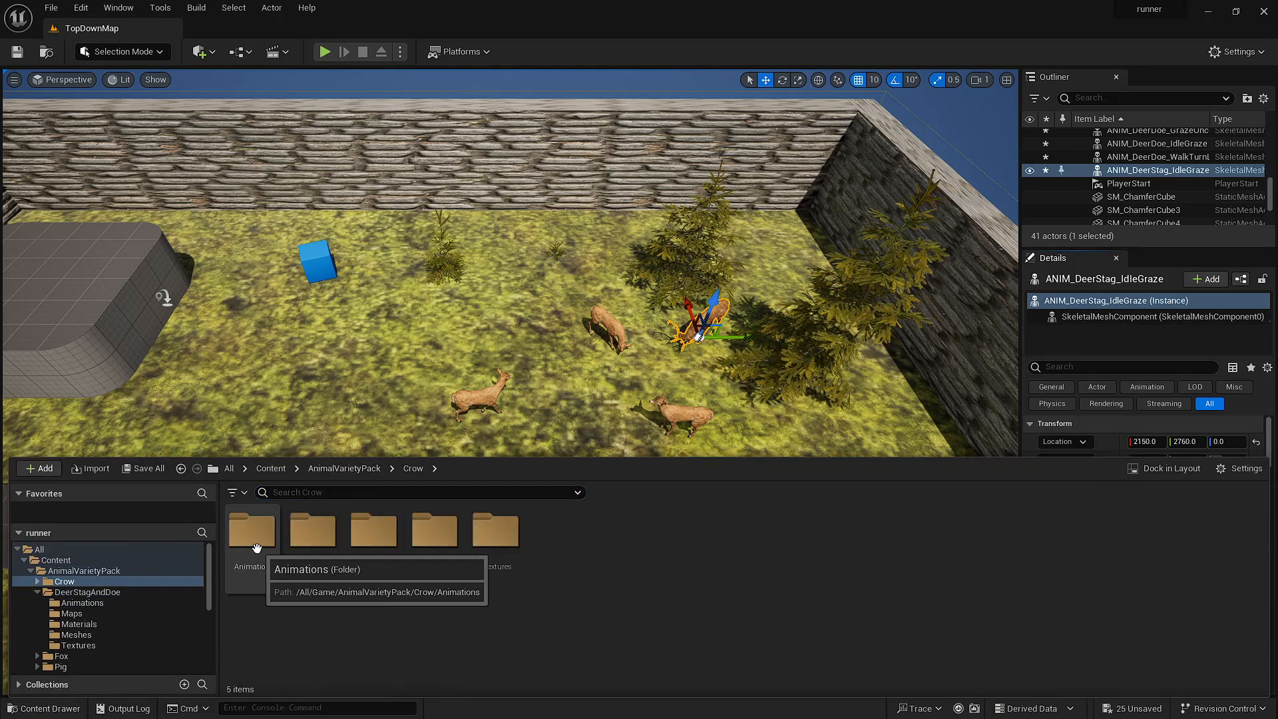
double_click(261, 591)
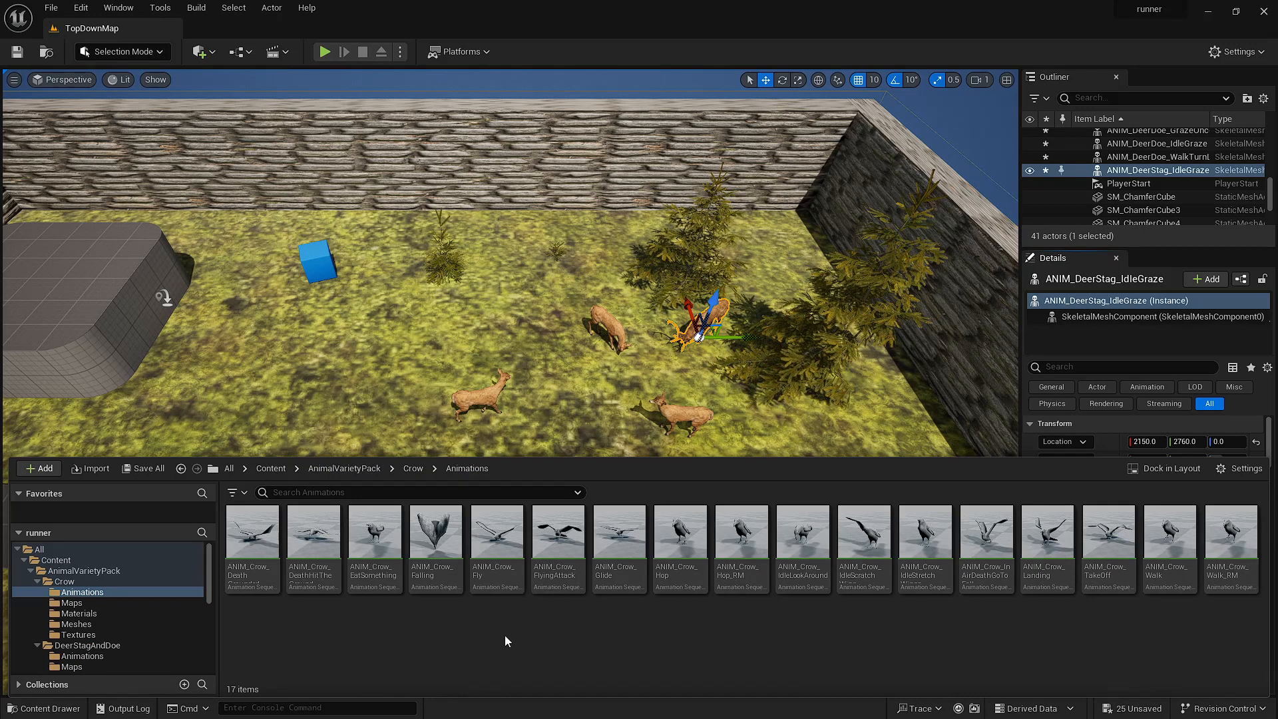
click(493, 542)
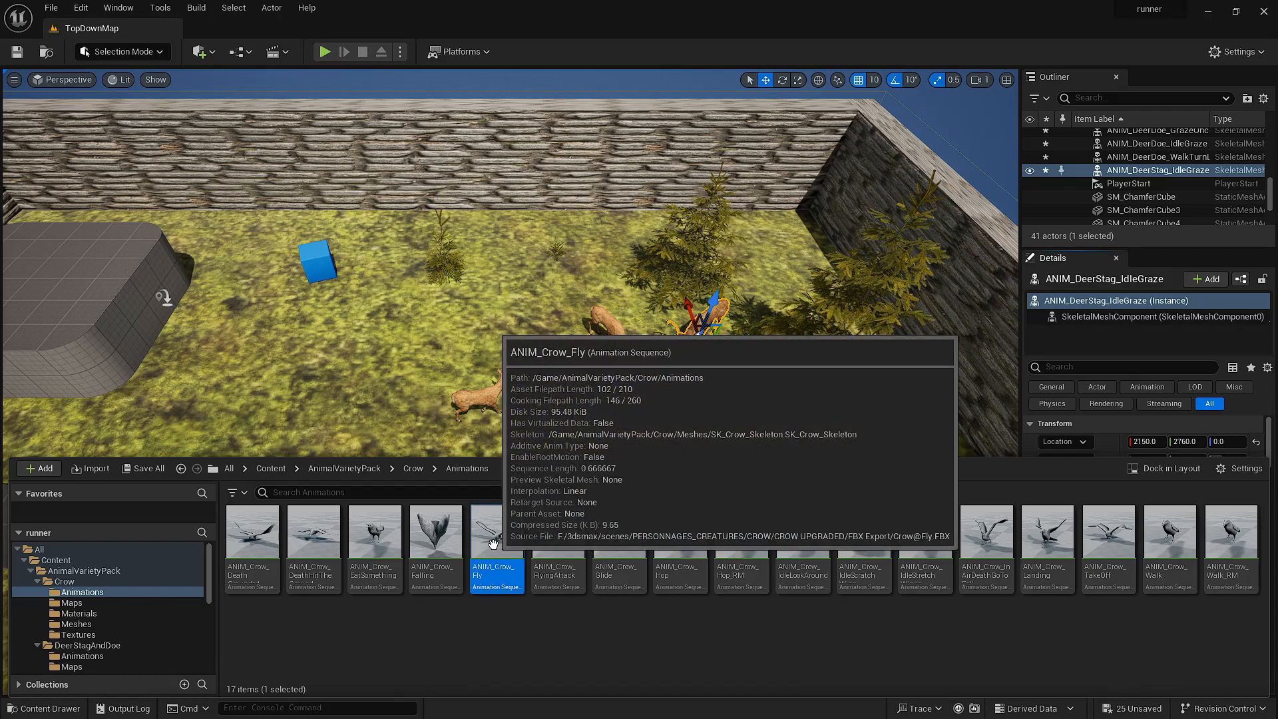
drag(493, 545, 550, 97)
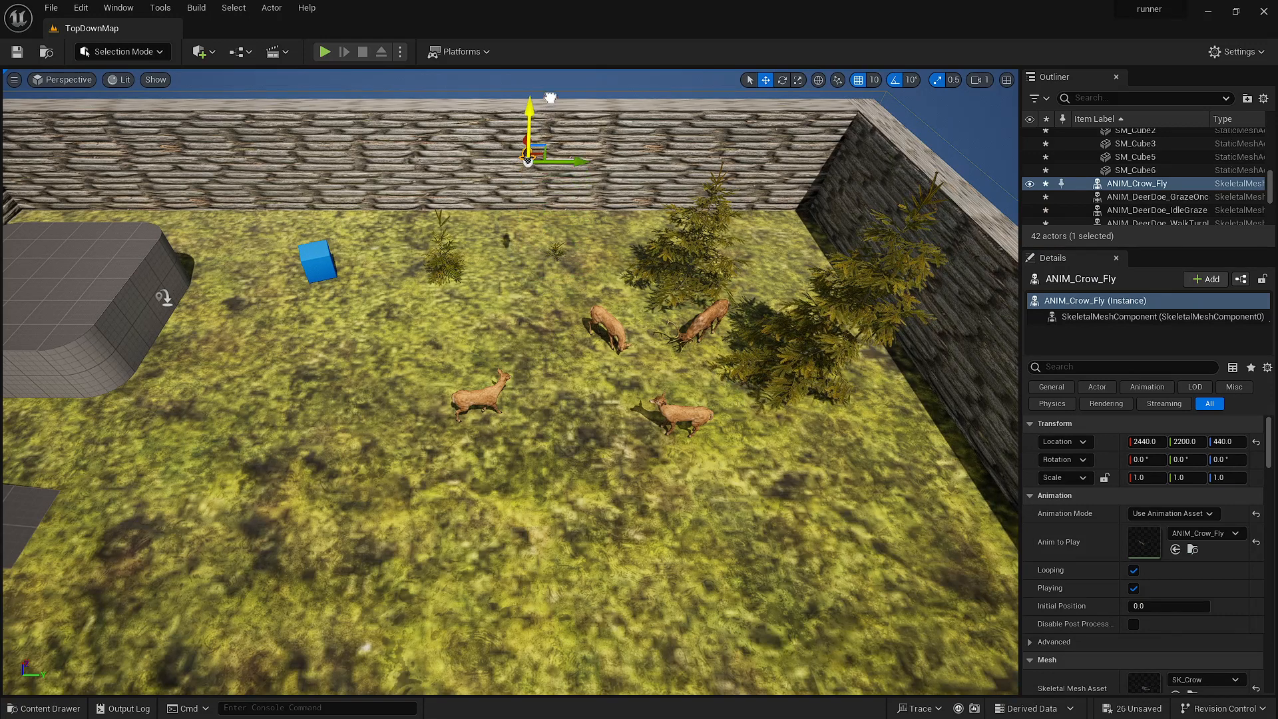
- Place ANIM_Crow_IdleStretchWings from the Crow animations on top of the back wall at about X 2920, Y 2980, Z 420
click(57, 710)
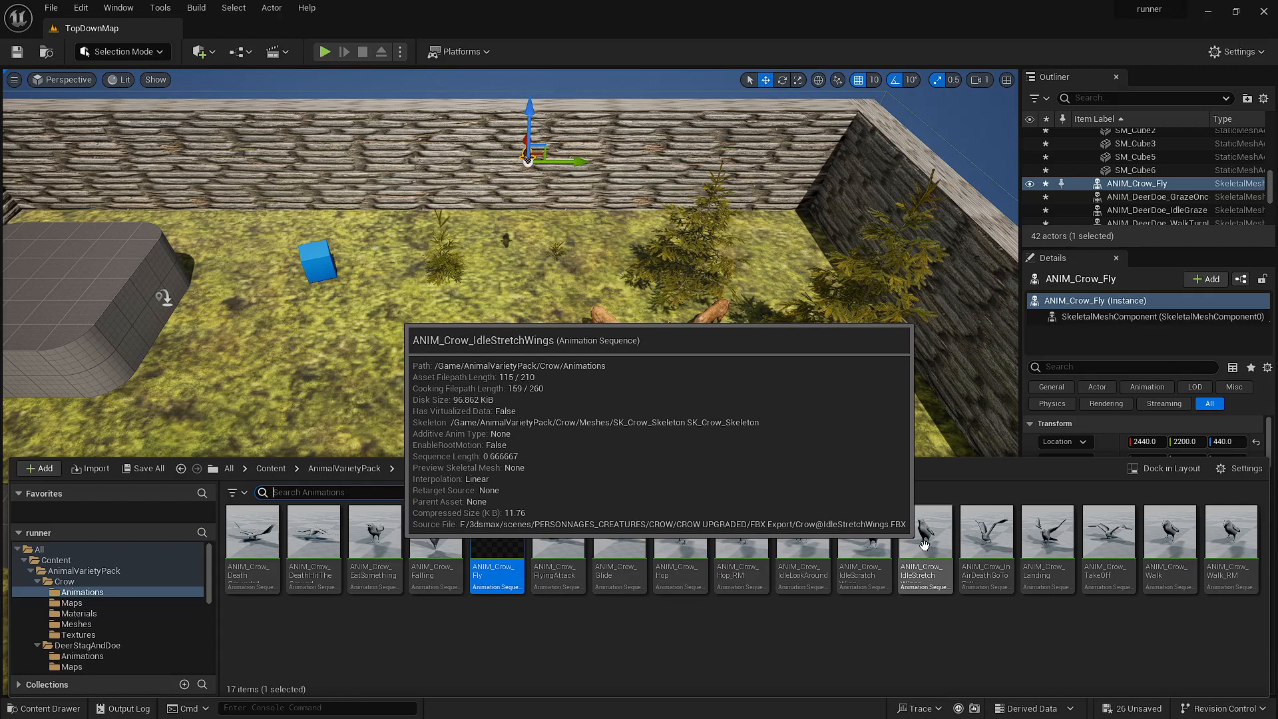
drag(923, 546, 887, 366)
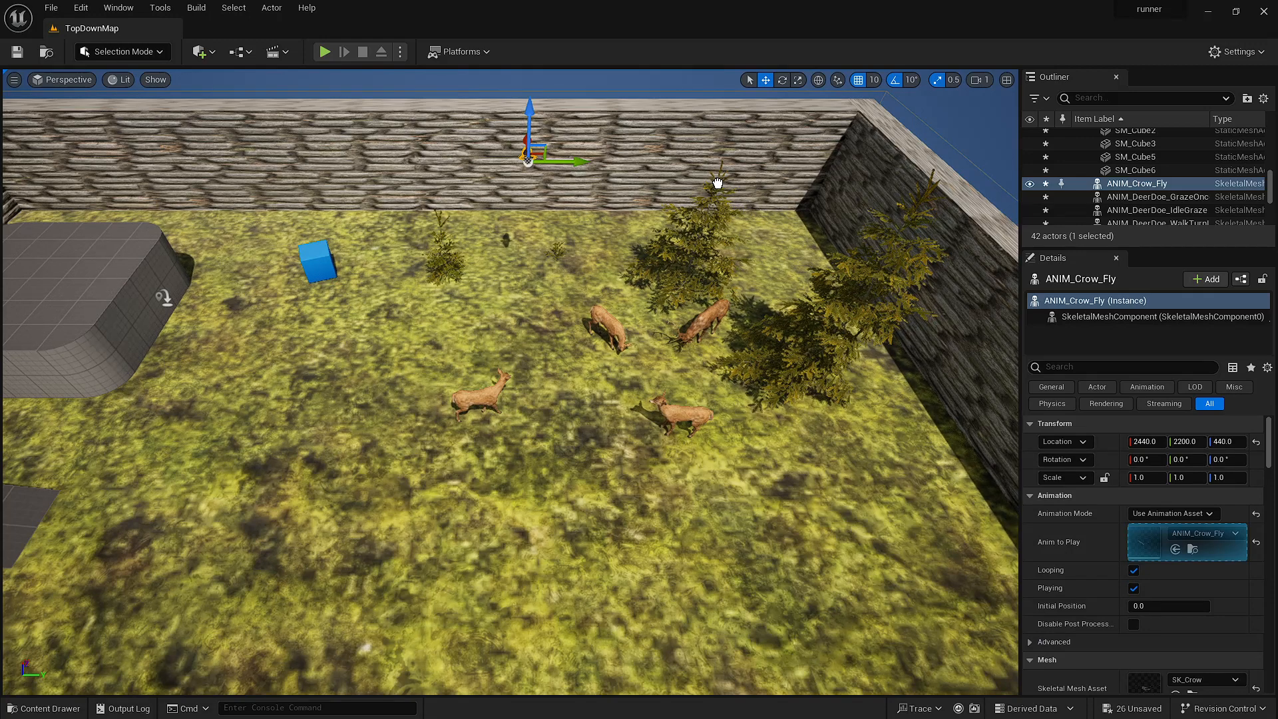
drag(717, 182, 728, 174)
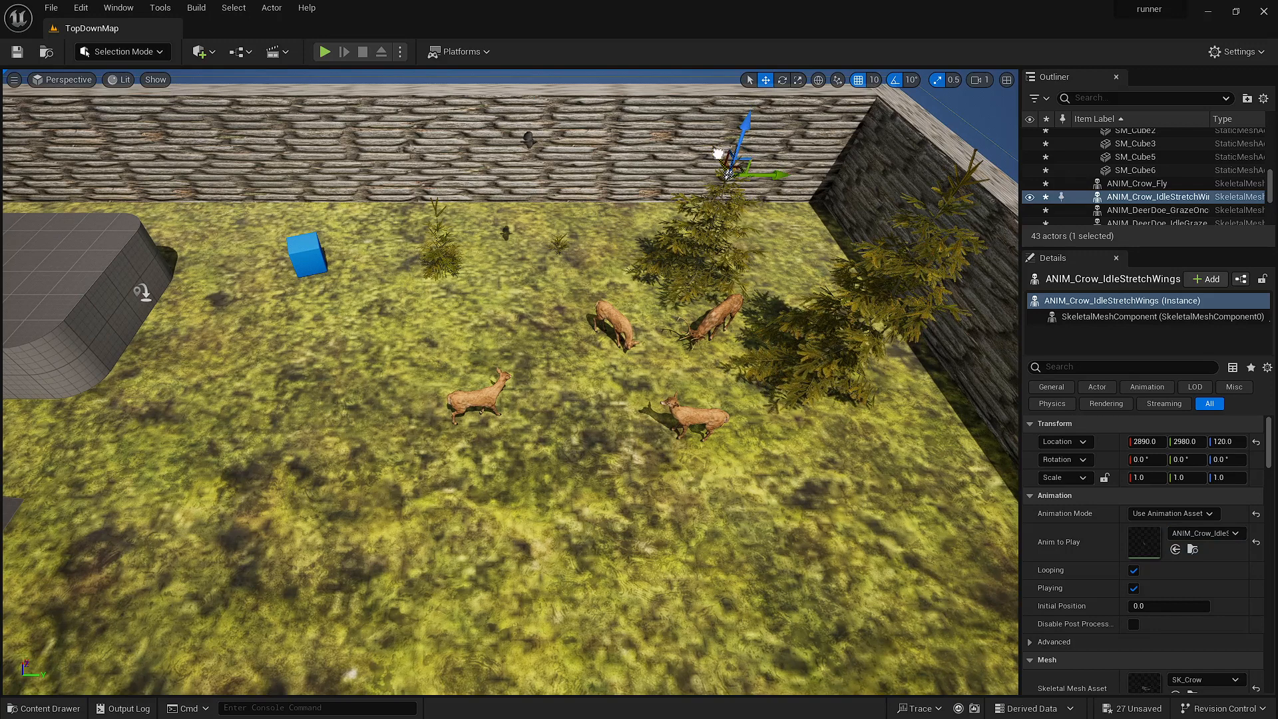
drag(718, 155, 770, 79)
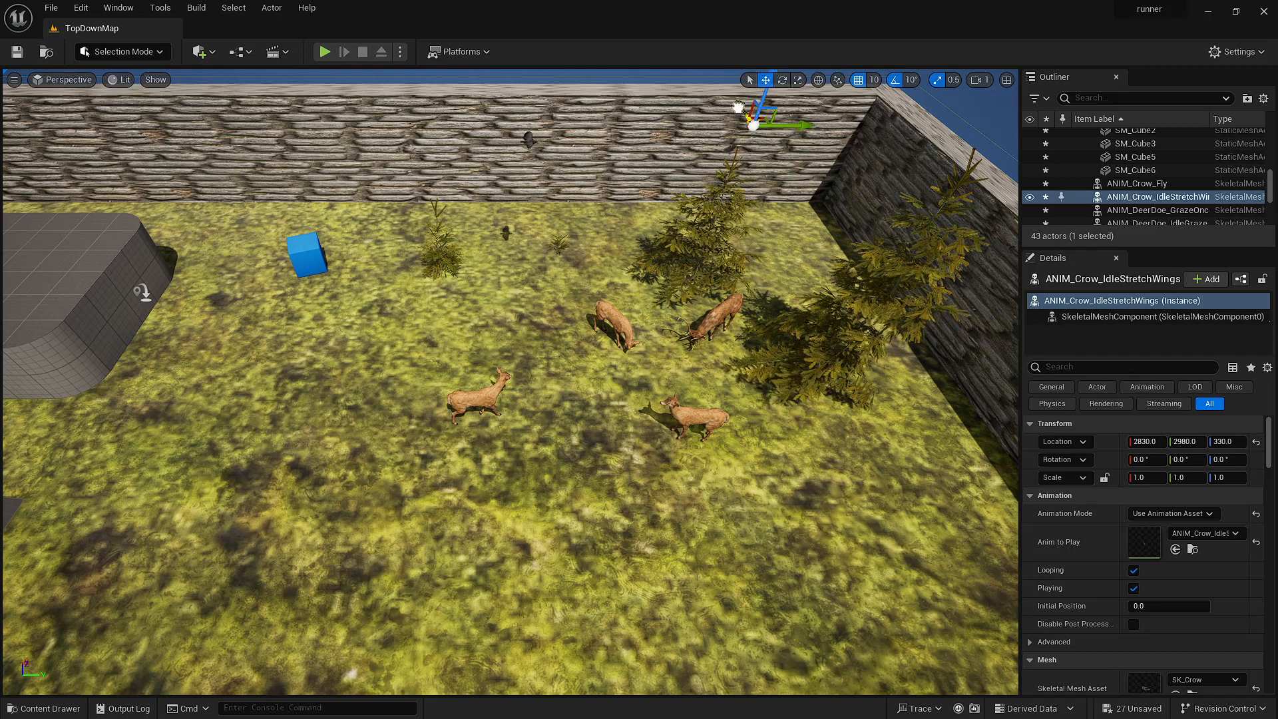
drag(738, 106, 733, 83)
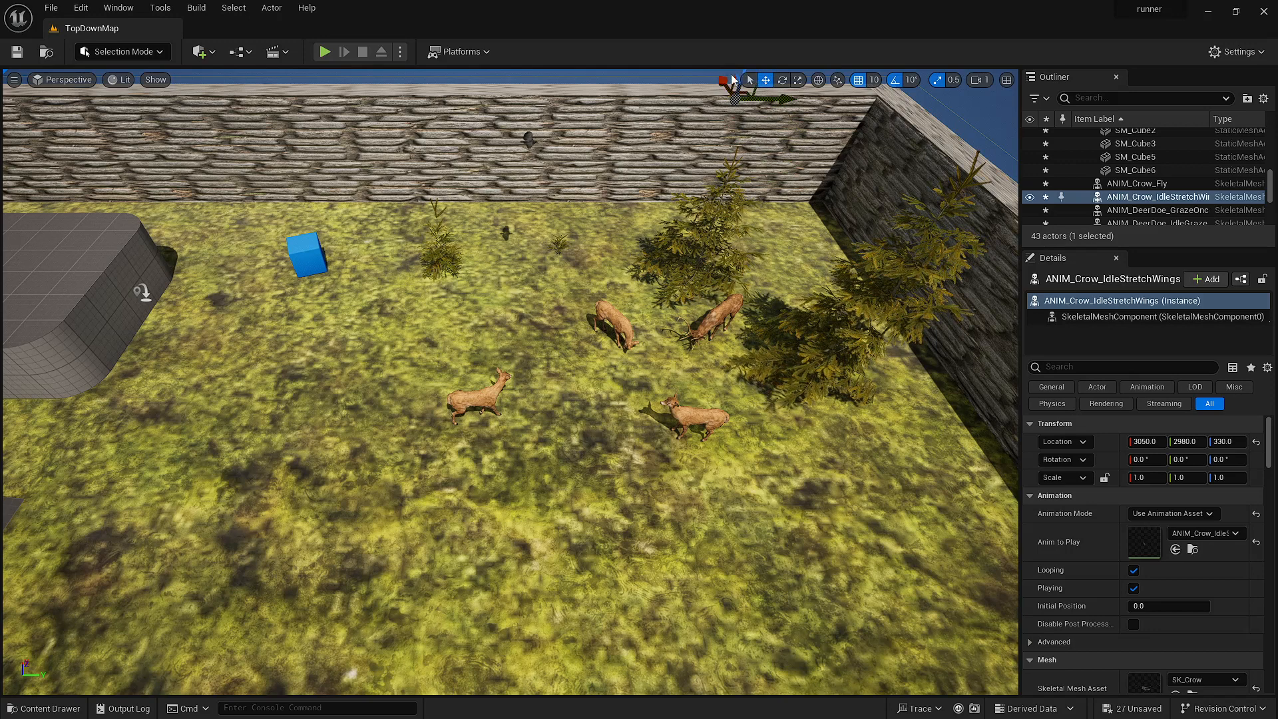
scroll(732, 81, down, 2)
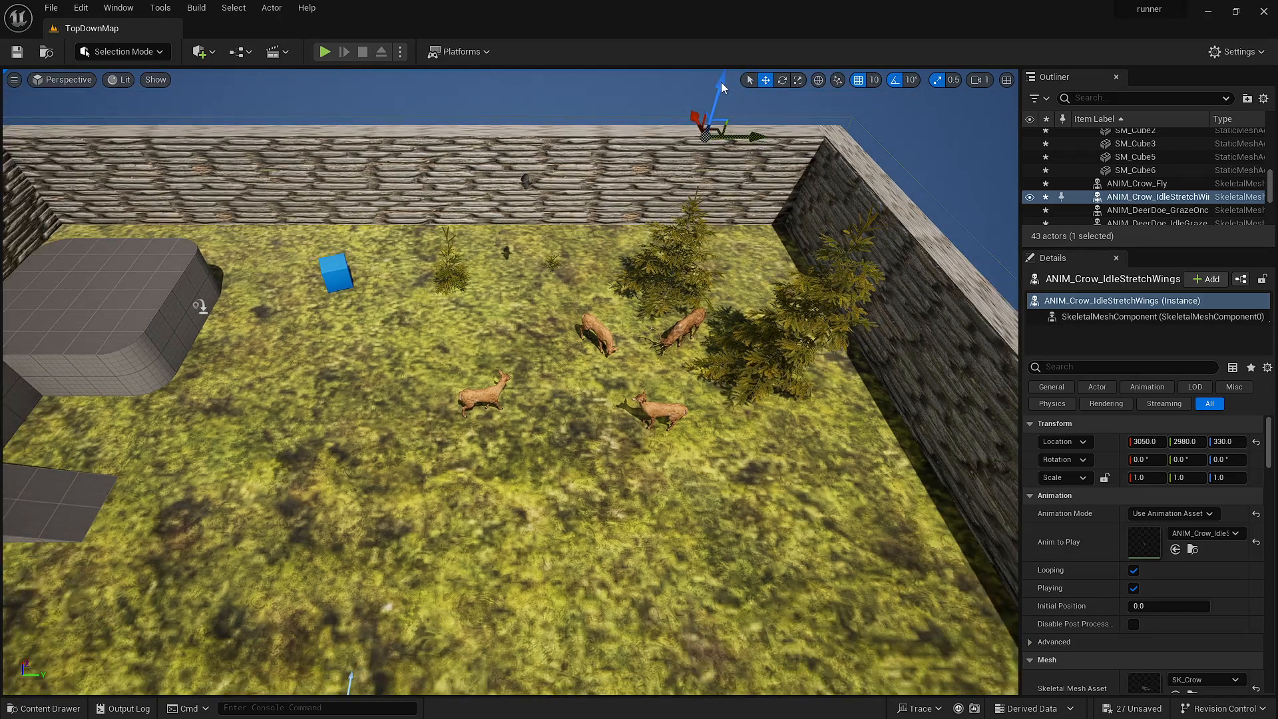
drag(723, 87, 723, 72)
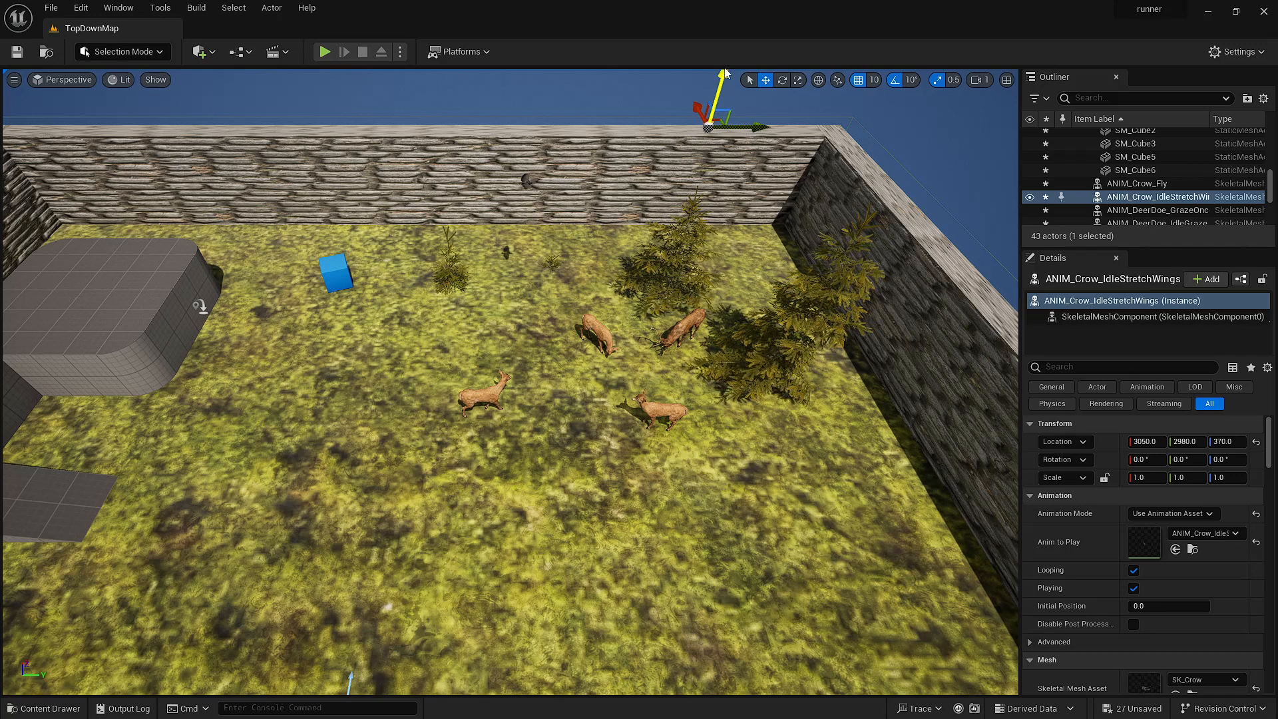
drag(694, 101, 730, 79)
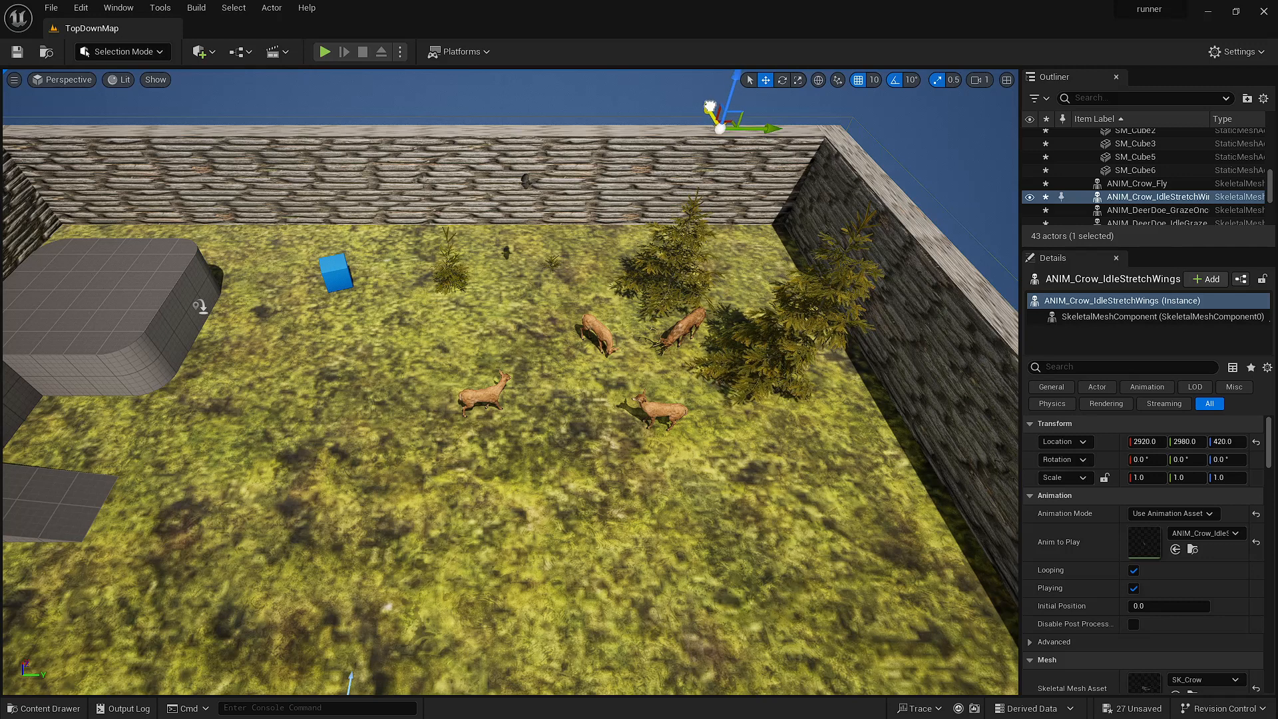
scroll(714, 127, up, 4)
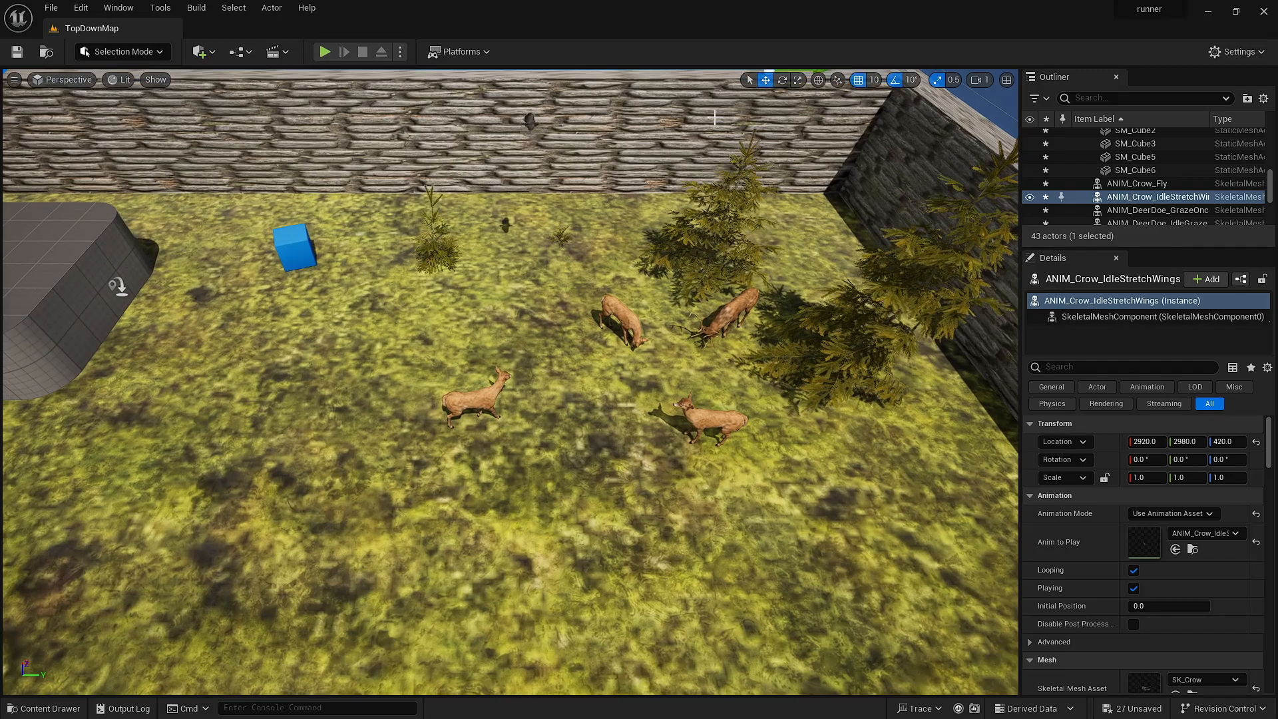
- Play the level in the editor and run the character among the deer to check their animations
scroll(712, 116, down, 2)
click(330, 53)
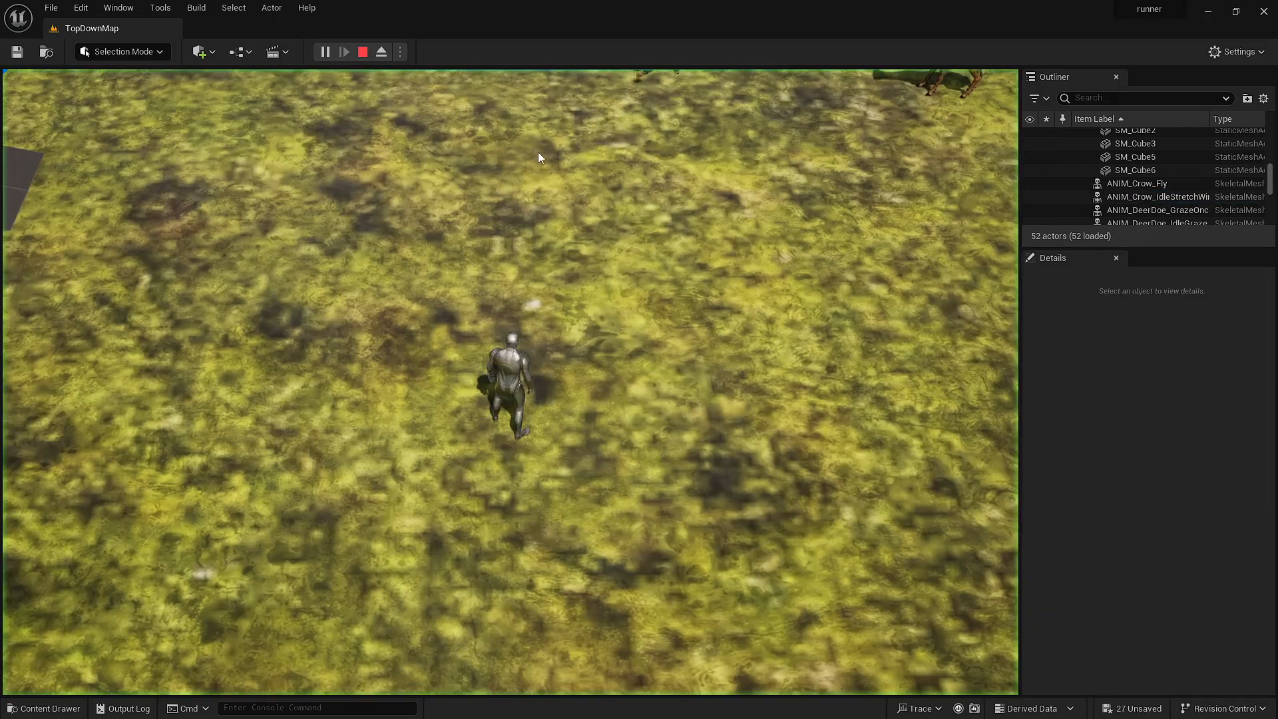
click(551, 218)
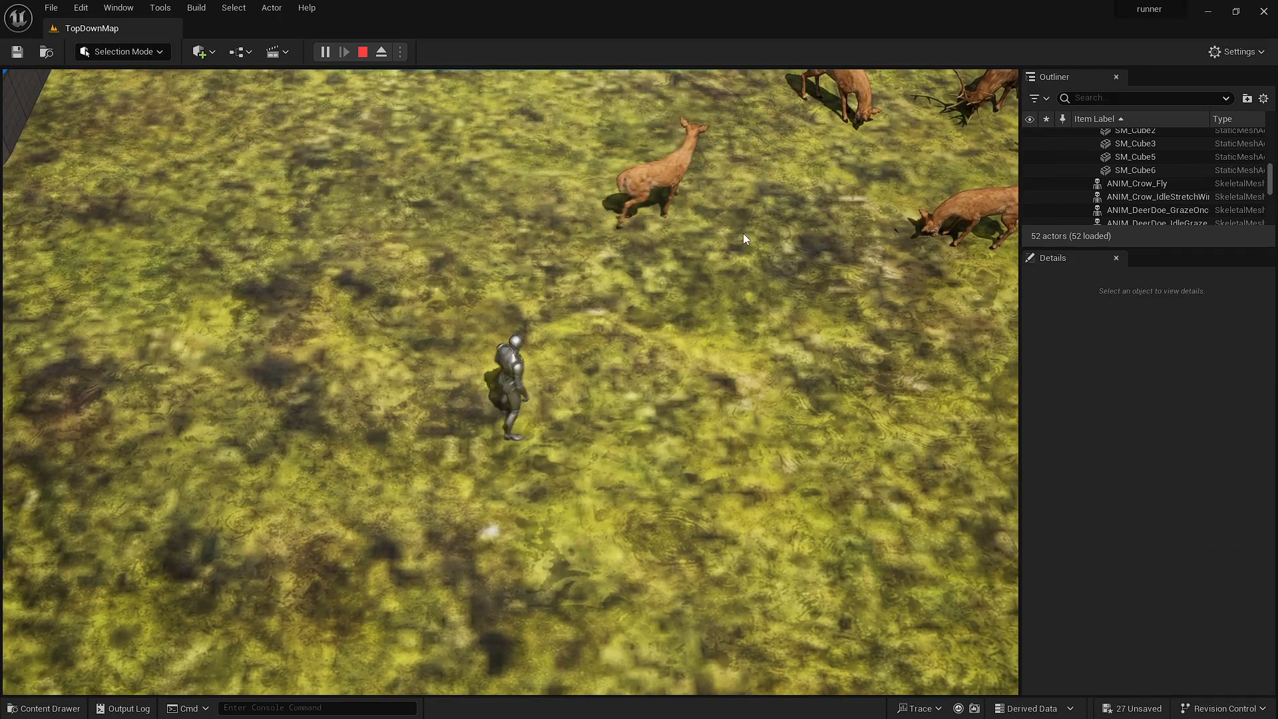
click(742, 234)
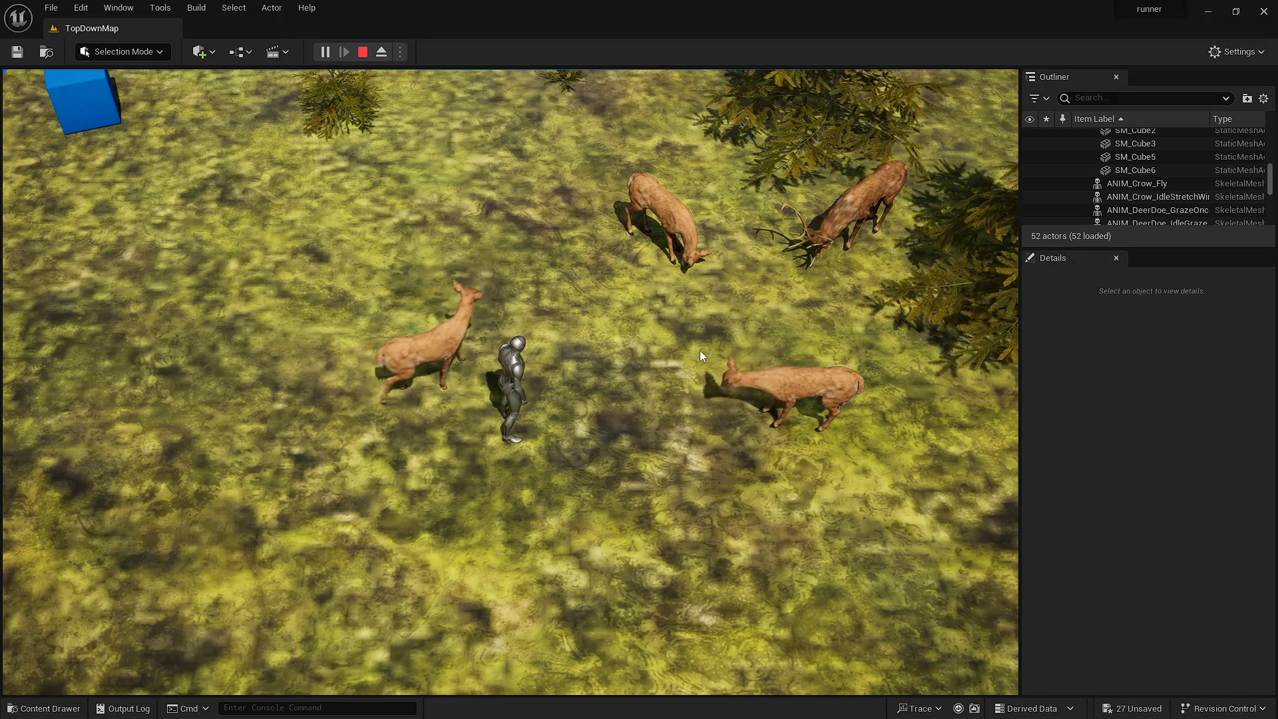
click(876, 477)
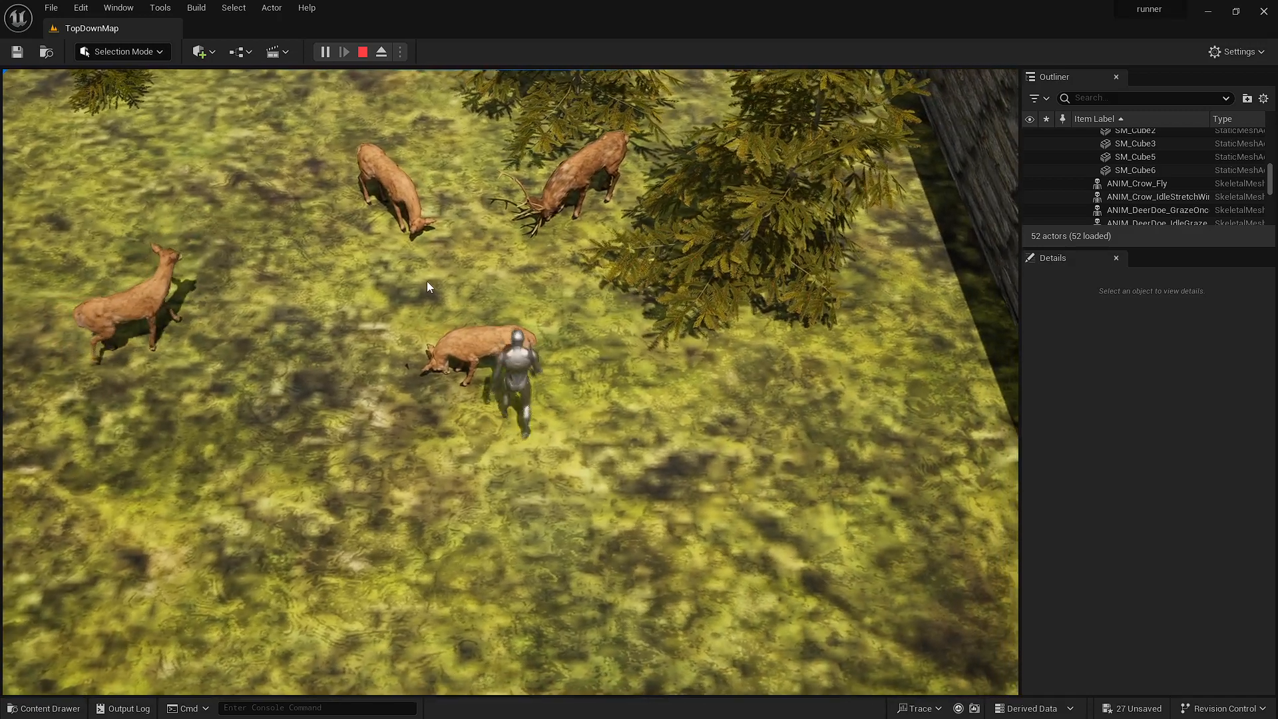
- Run the character to the back wall to view the flying and wing-stretching crows, and return to the deer
click(402, 263)
mouse_move(315, 173)
mouse_down()
mouse_move(294, 157)
mouse_move(312, 153)
mouse_up()
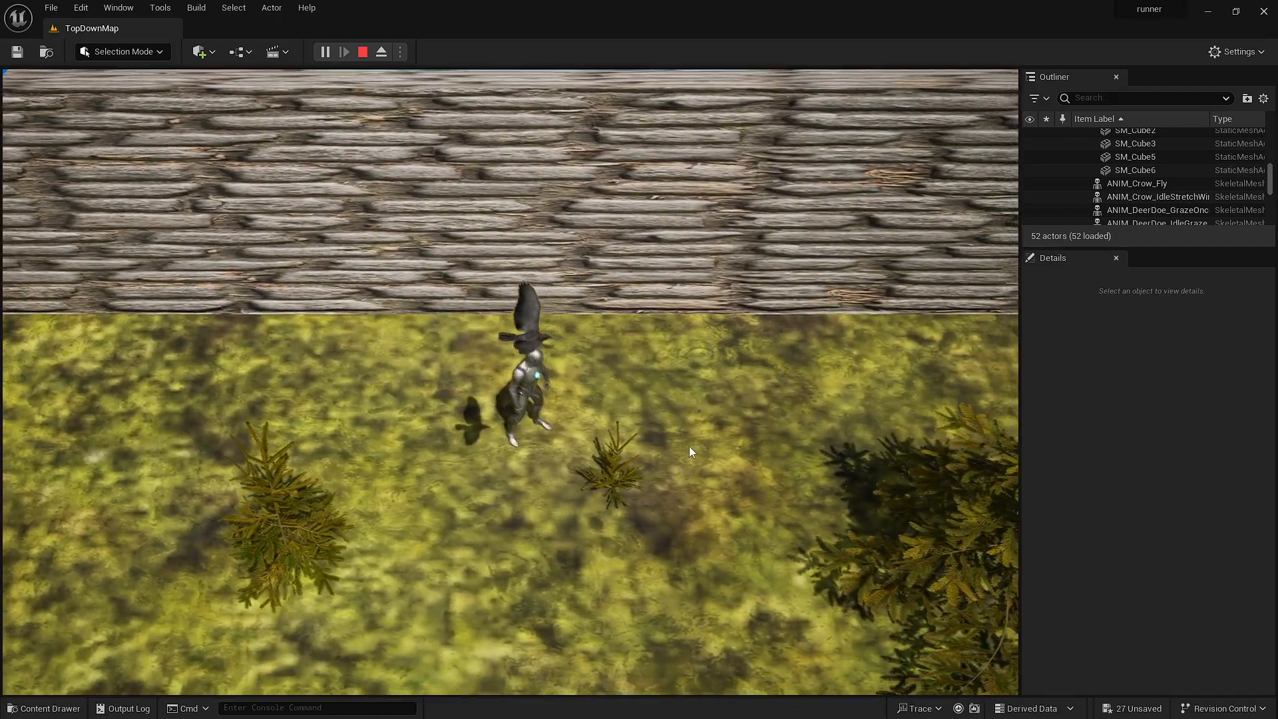
click(696, 446)
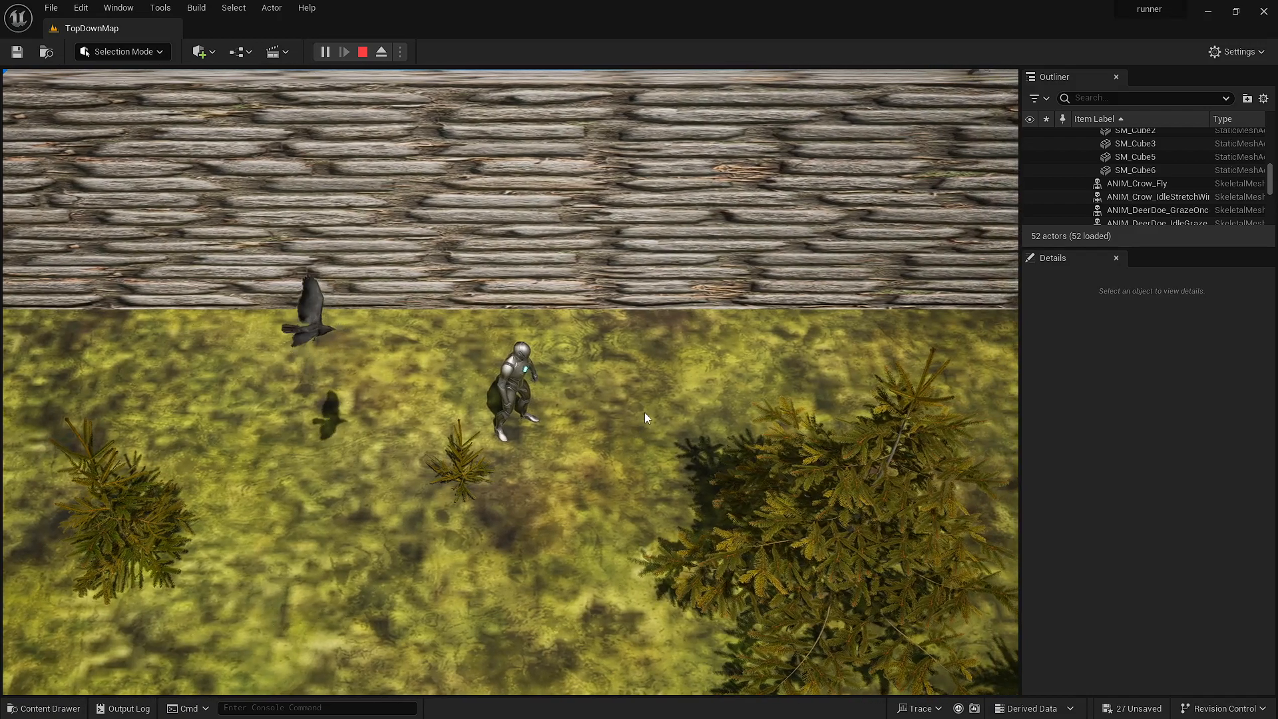
click(683, 373)
click(724, 357)
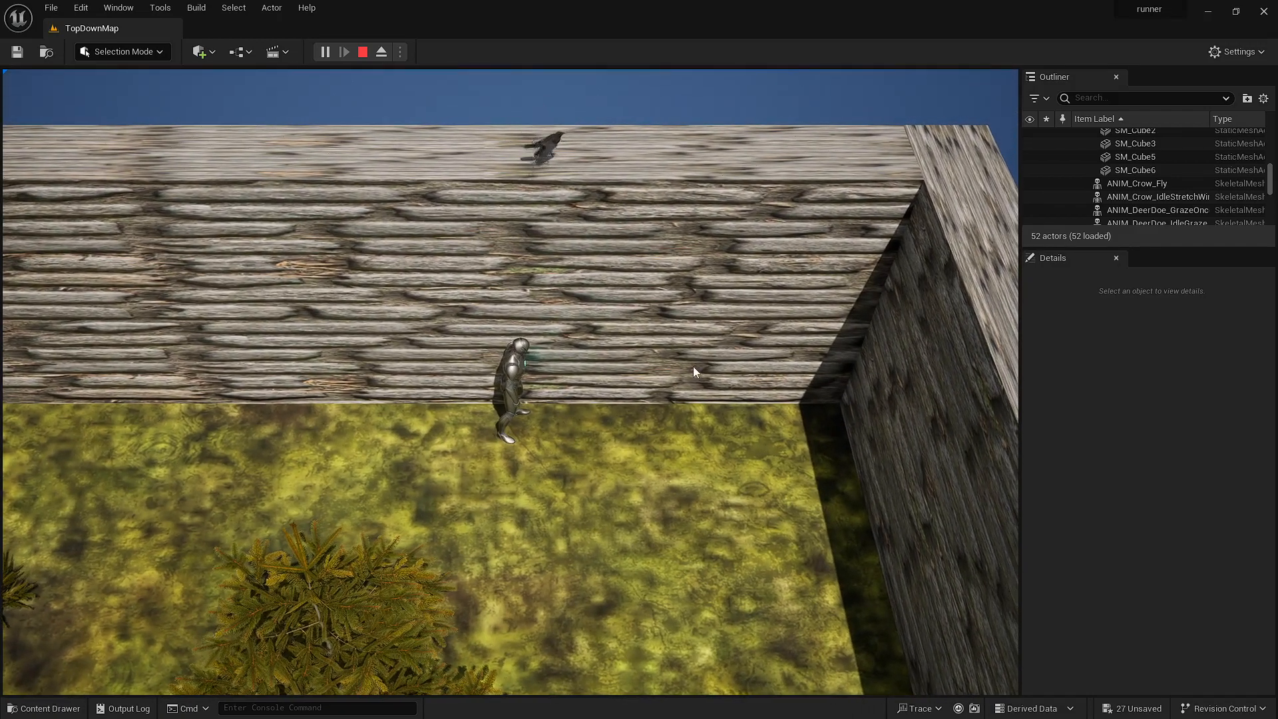
click(518, 529)
drag(517, 526, 474, 425)
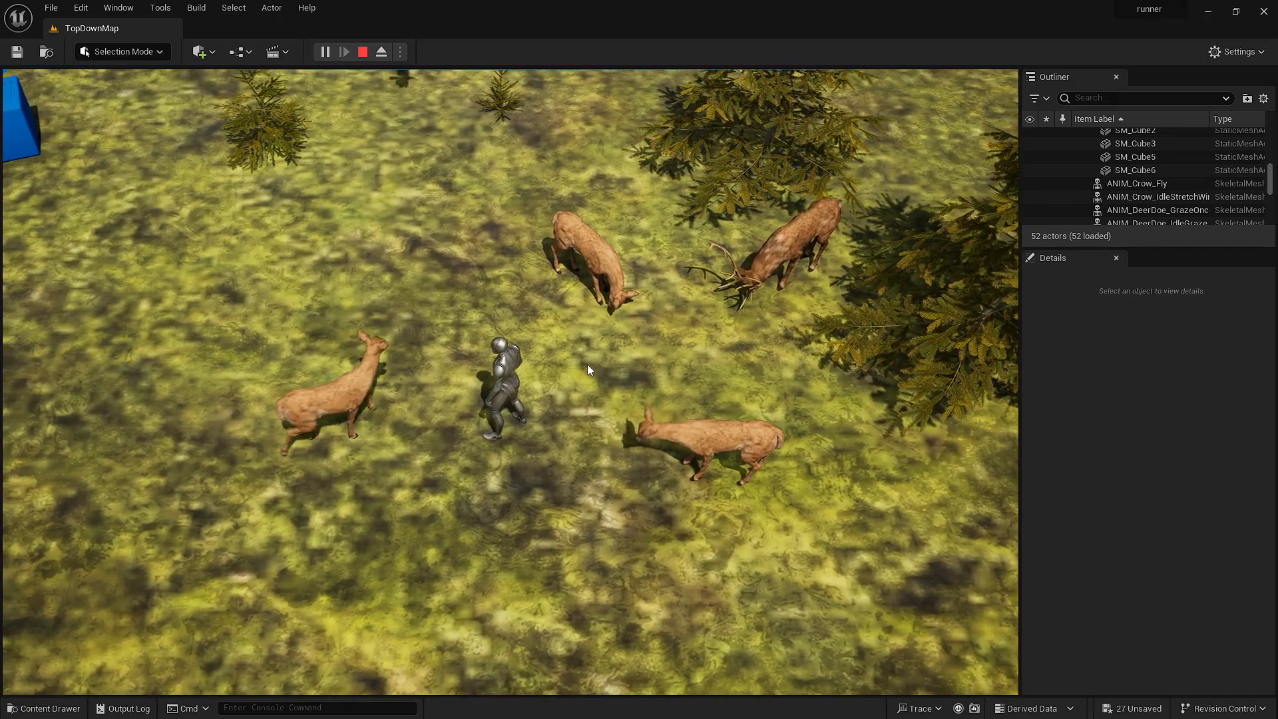